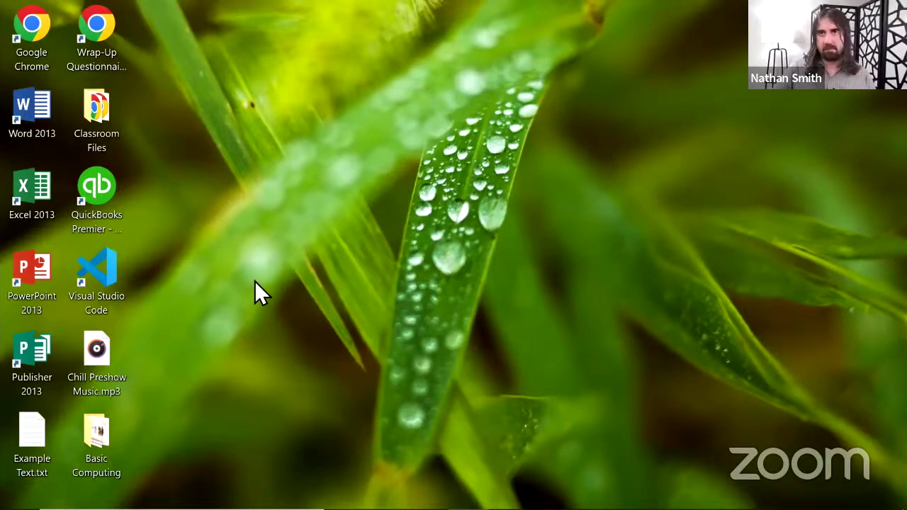
- Open the workbook Part 4.xlsx from the Microsoft Excel folder inside Classroom Files
double_click(98, 146)
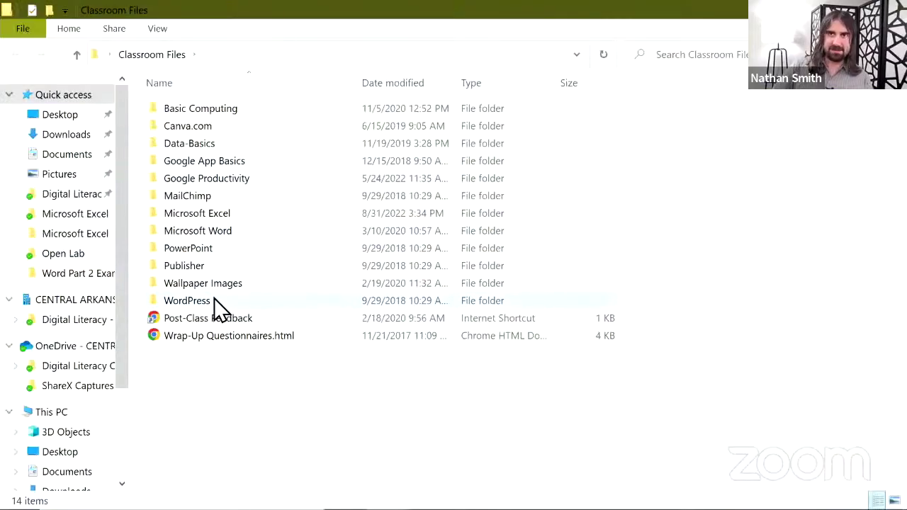
double_click(249, 216)
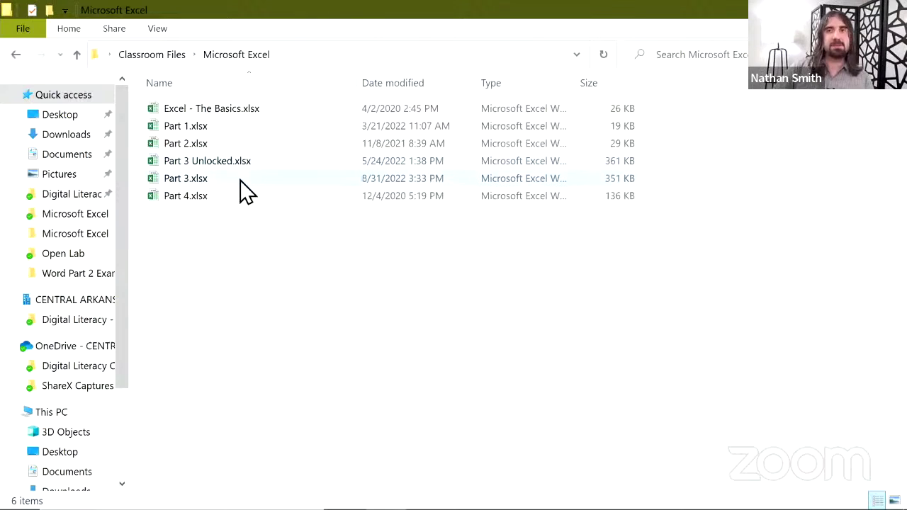
double_click(241, 199)
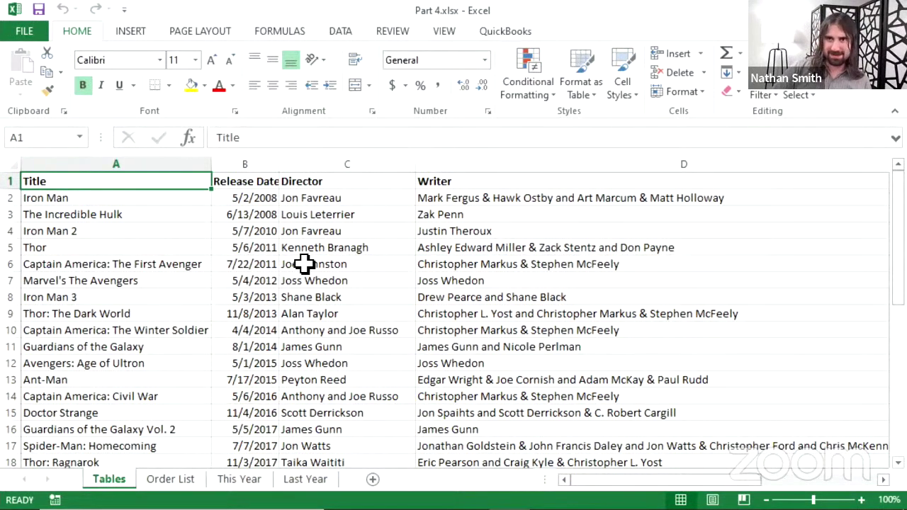
- Examine the movie data on the Tables sheet from the first header row through the last entry, including the repeated header row
scroll(330, 263, down, 2)
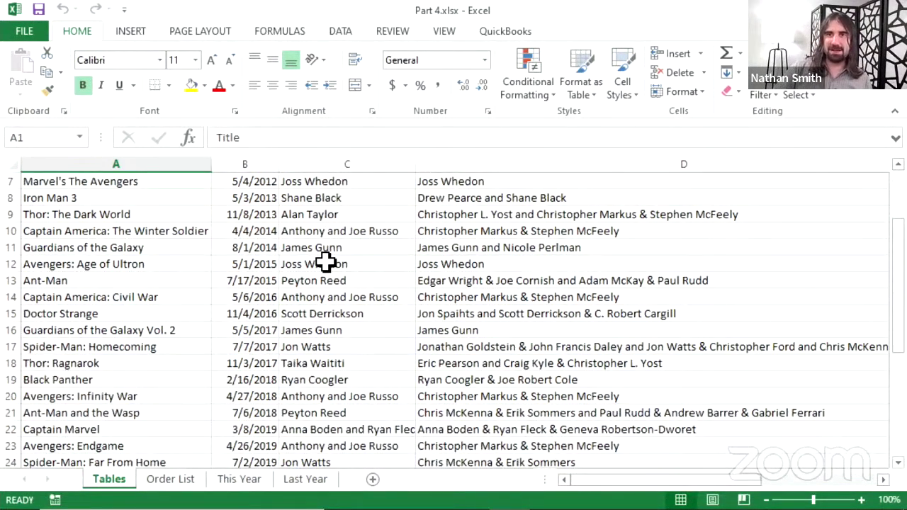
scroll(314, 263, down, 2)
scroll(312, 264, up, 4)
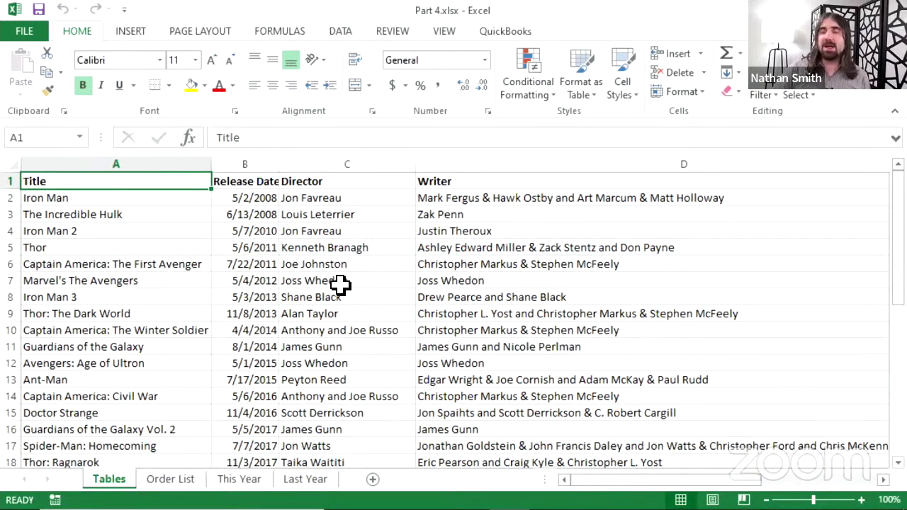
scroll(350, 289, down, 1)
scroll(350, 289, down, 9)
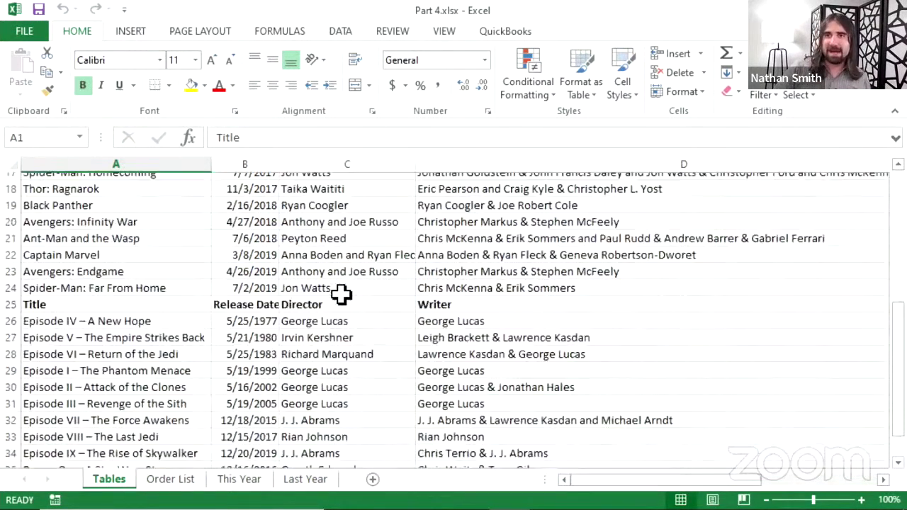
scroll(340, 302, up, 6)
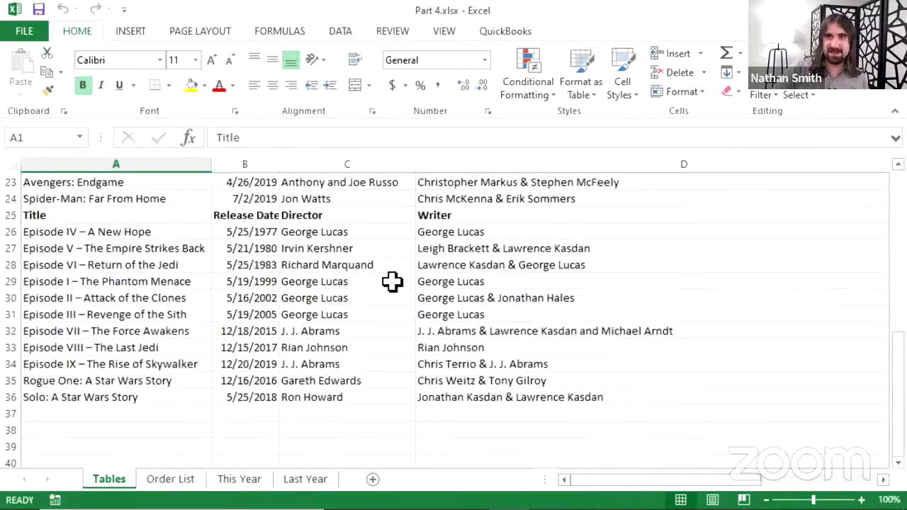
scroll(380, 290, up, 4)
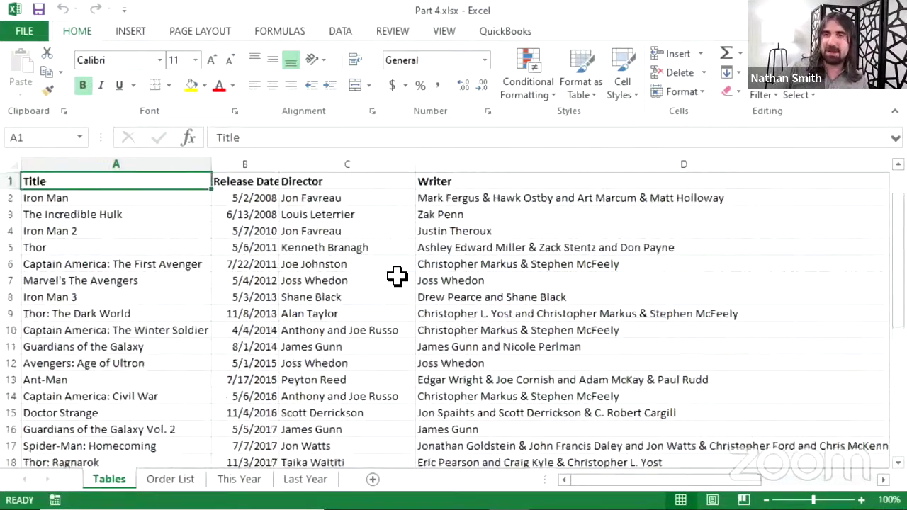
scroll(294, 255, down, 4)
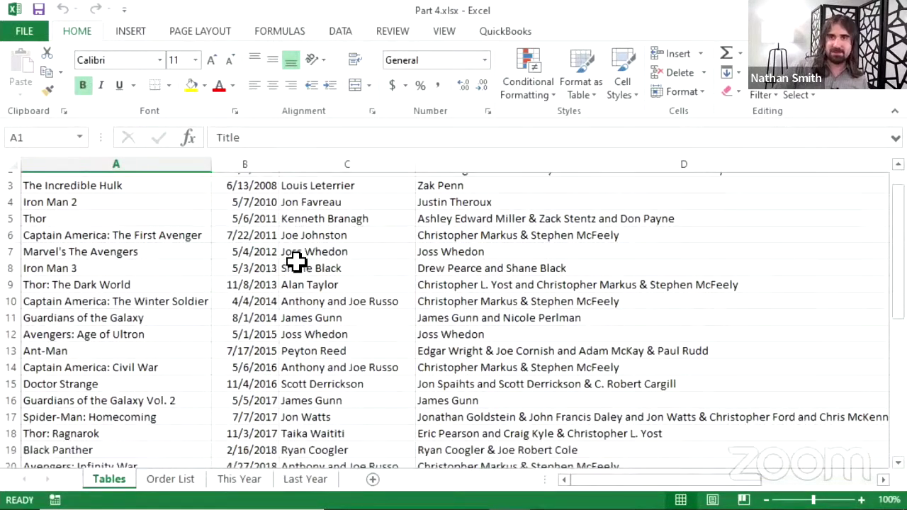
scroll(298, 275, down, 3)
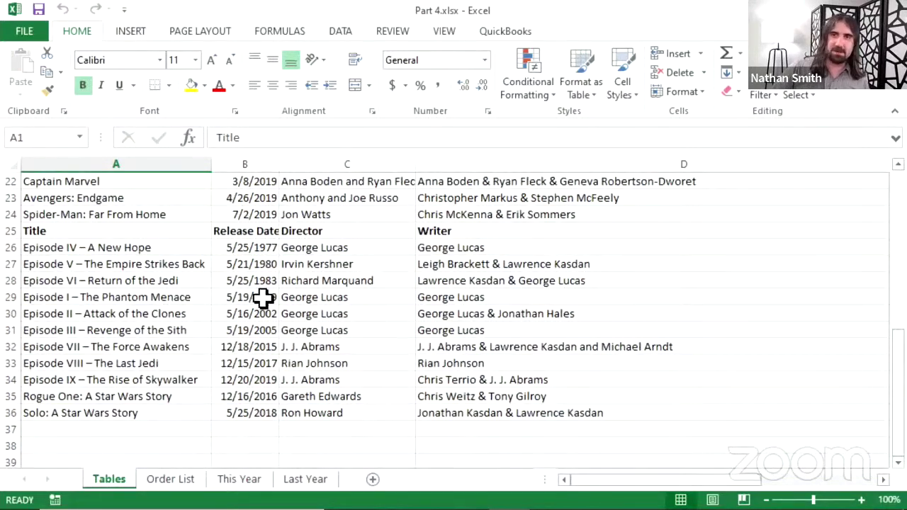
scroll(319, 325, up, 1)
scroll(319, 325, up, 7)
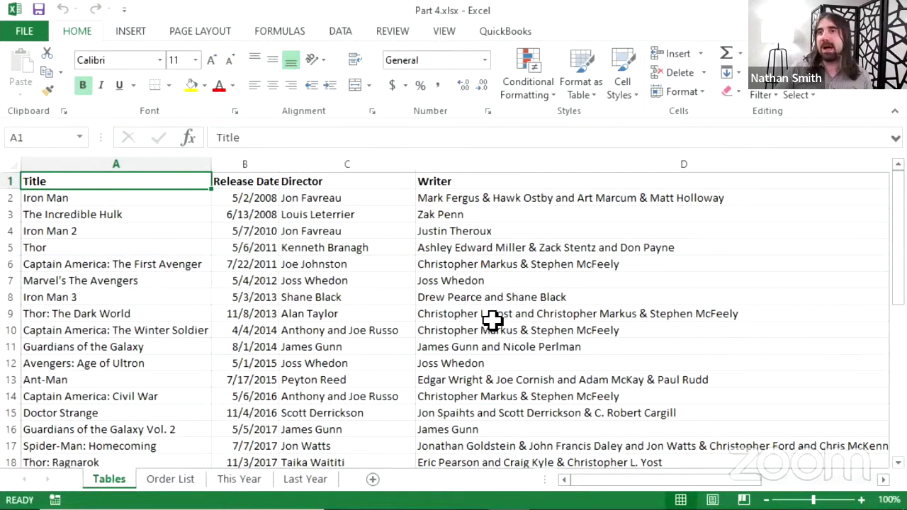
scroll(443, 294, down, 6)
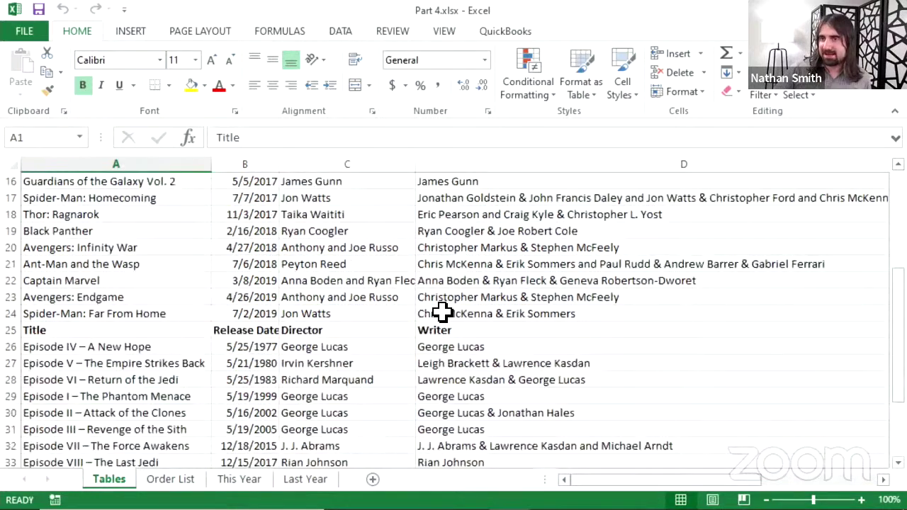
scroll(438, 319, down, 4)
scroll(433, 331, up, 10)
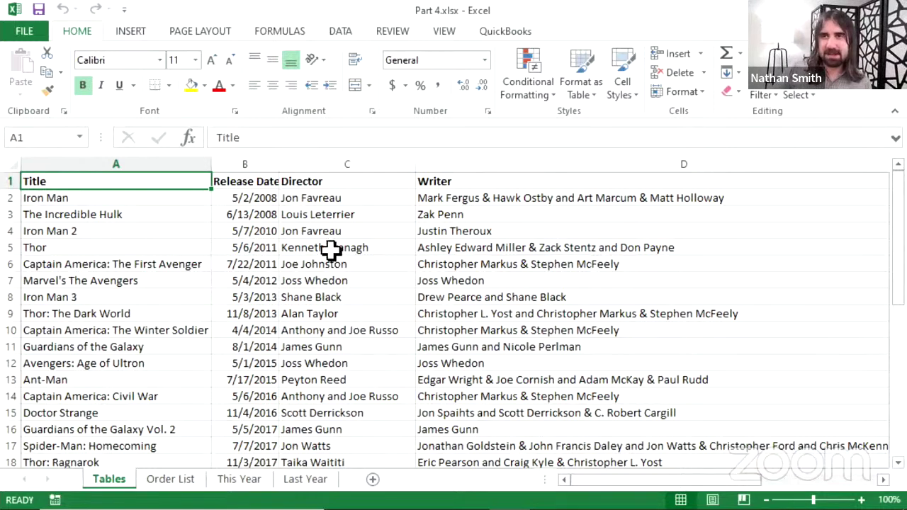
scroll(395, 253, down, 1)
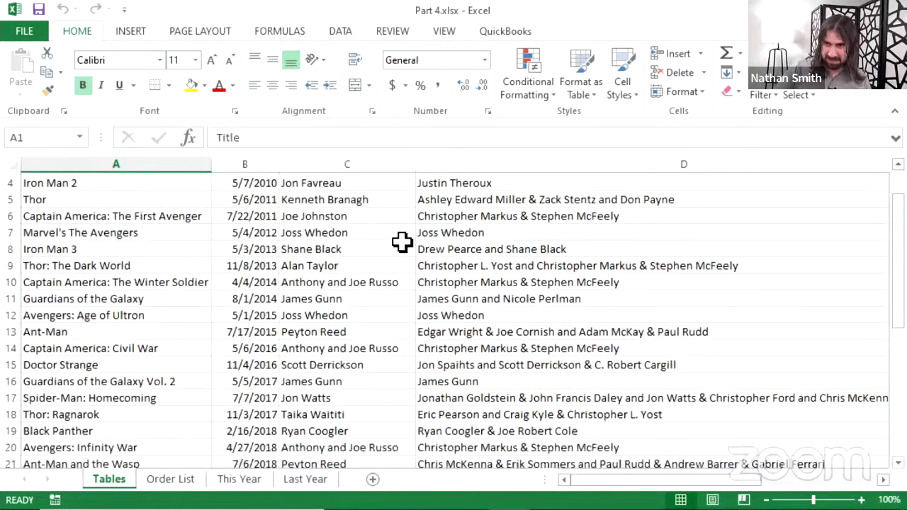
scroll(382, 255, down, 3)
scroll(377, 274, up, 1)
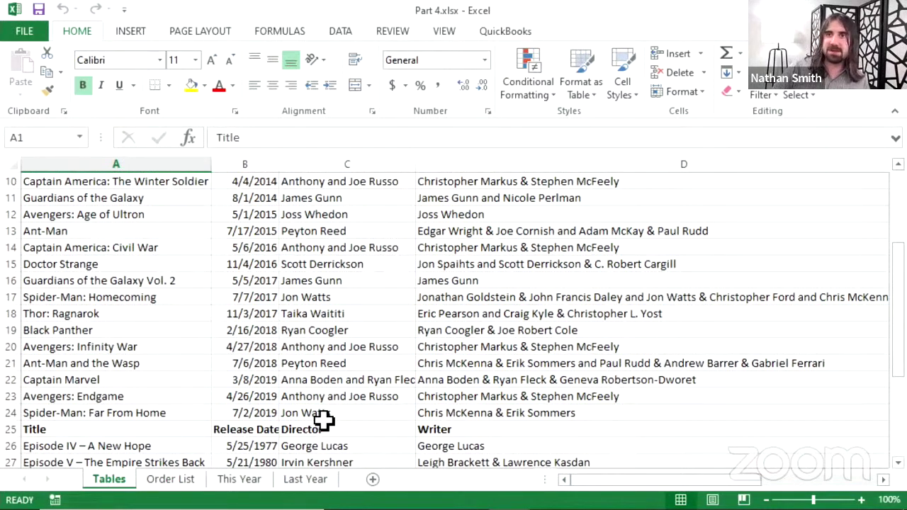
scroll(343, 358, up, 1)
scroll(343, 358, up, 3)
scroll(348, 349, down, 4)
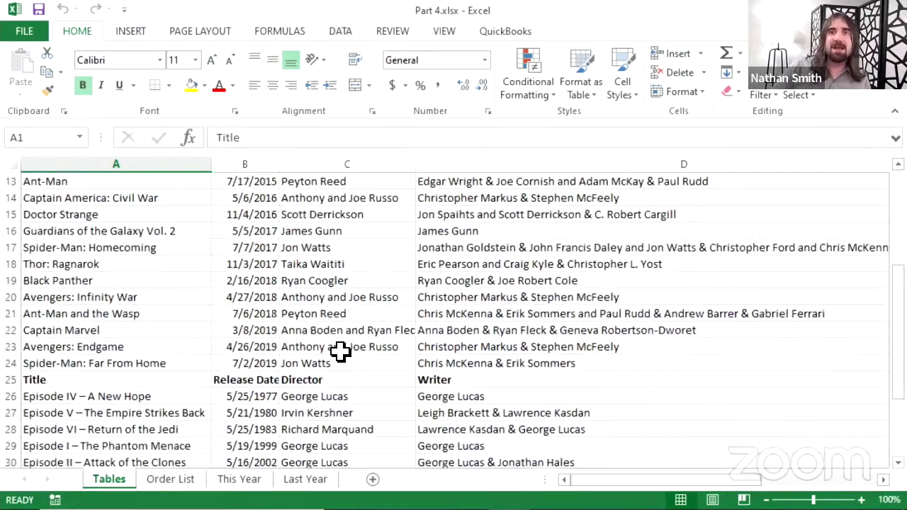
scroll(340, 350, up, 4)
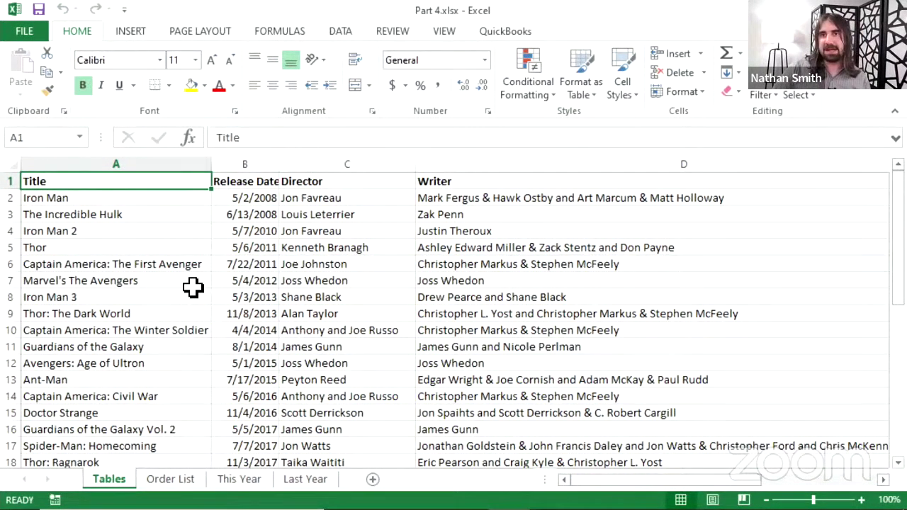
scroll(200, 283, down, 1)
scroll(204, 279, up, 1)
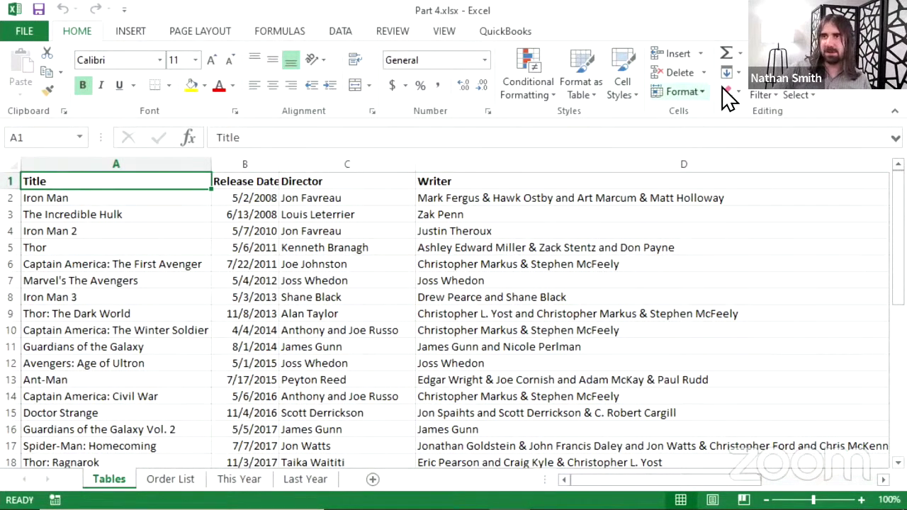
- Turn on filtering for the movie list's header row
click(766, 95)
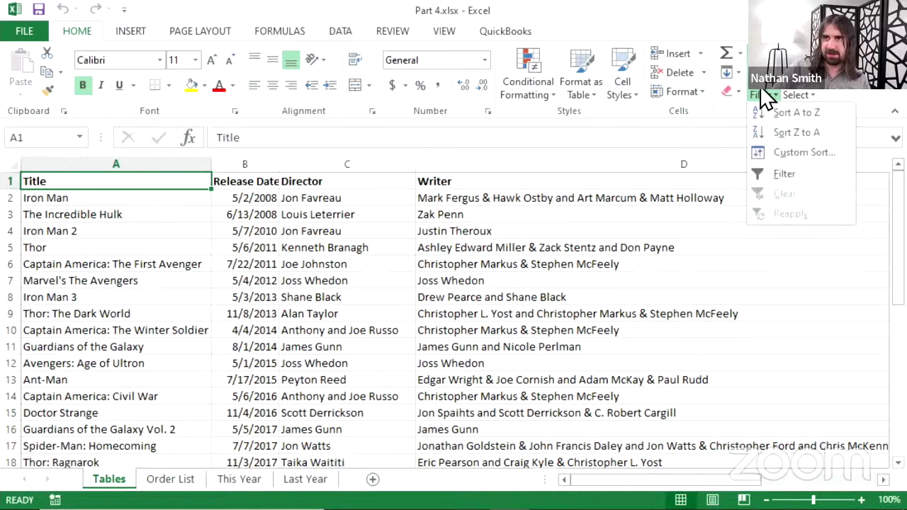
click(781, 174)
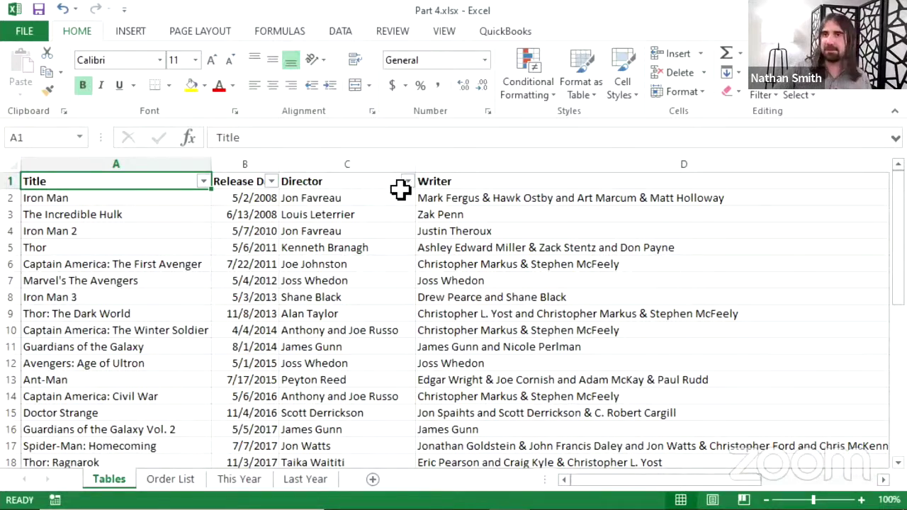
- Sort the movie list by Title from A to Z and check where the second header row lands
click(205, 182)
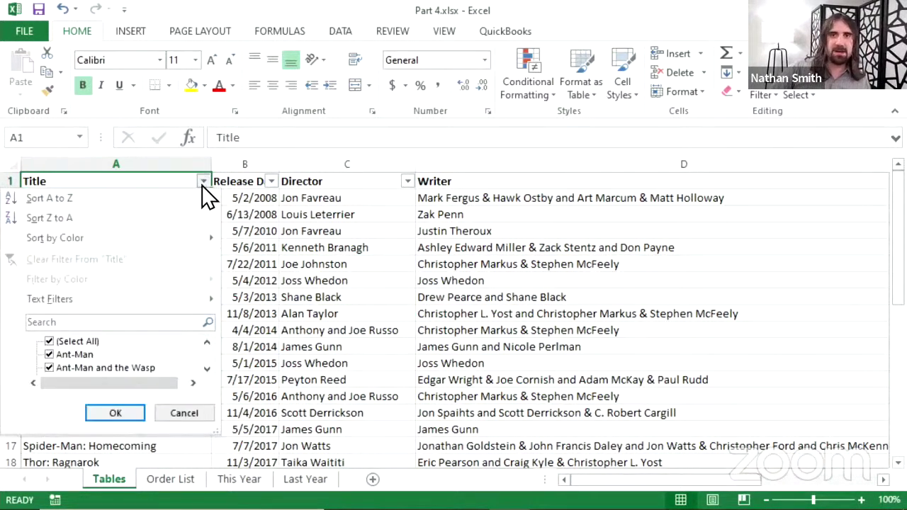
click(165, 201)
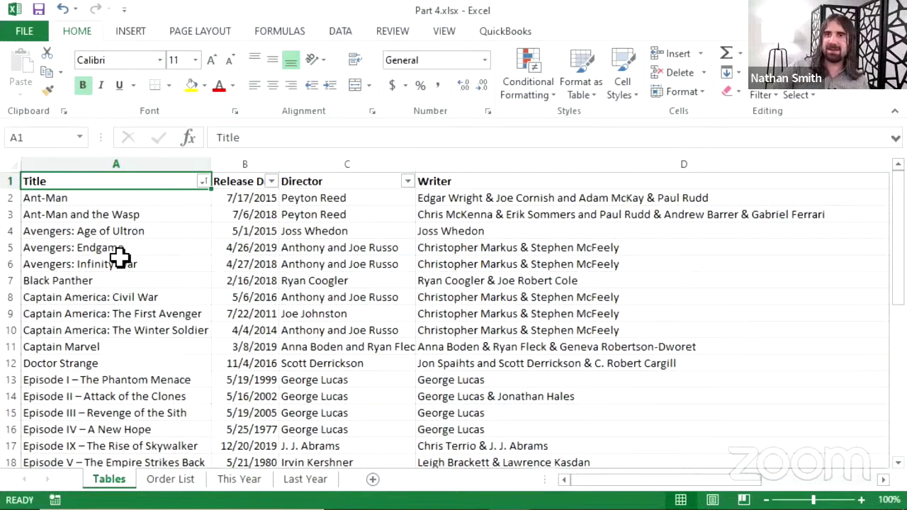
scroll(121, 257, down, 3)
scroll(154, 292, down, 3)
scroll(156, 287, up, 3)
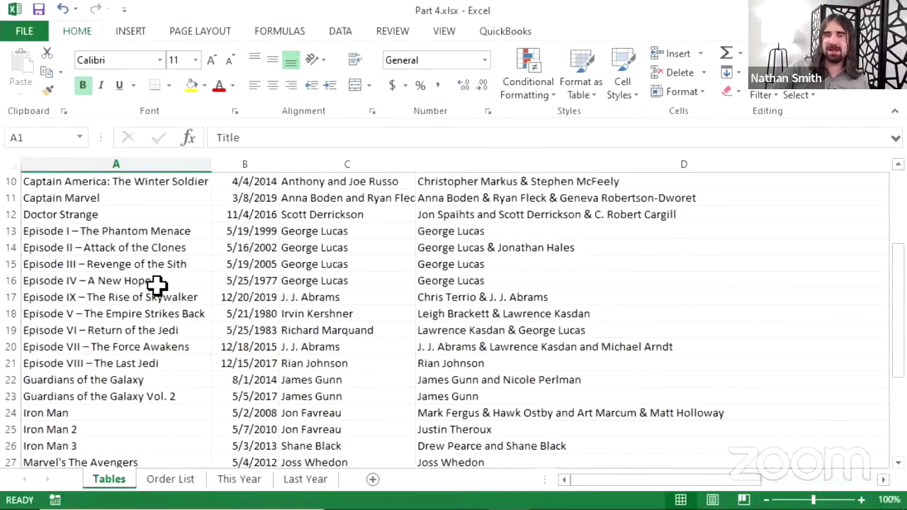
scroll(135, 320, down, 2)
scroll(136, 324, down, 4)
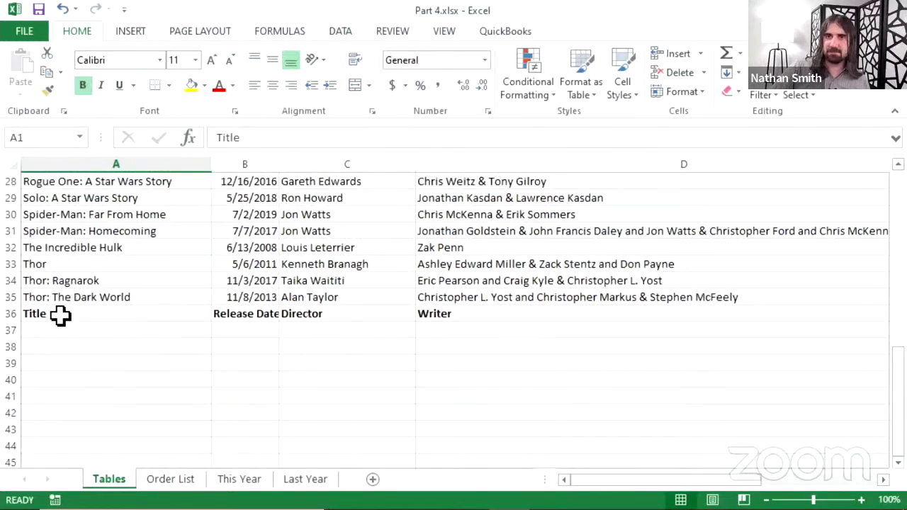
scroll(142, 315, up, 9)
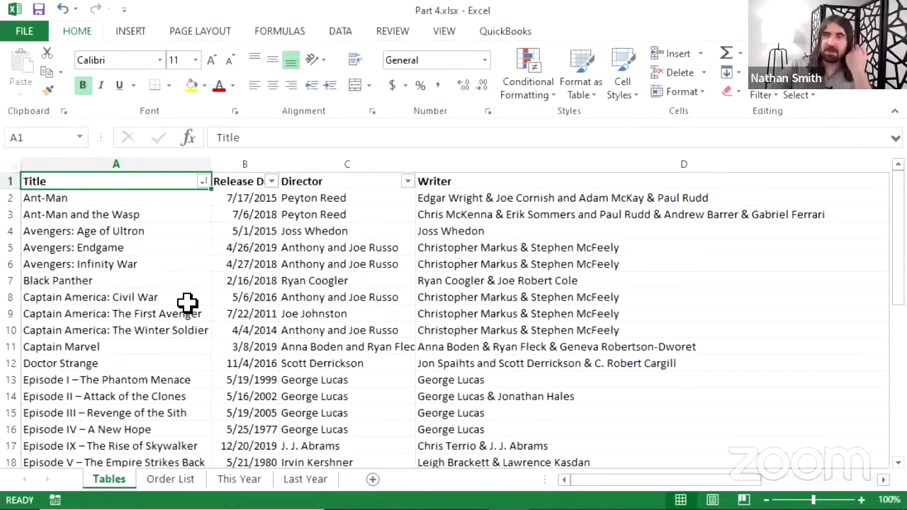
scroll(180, 314, down, 2)
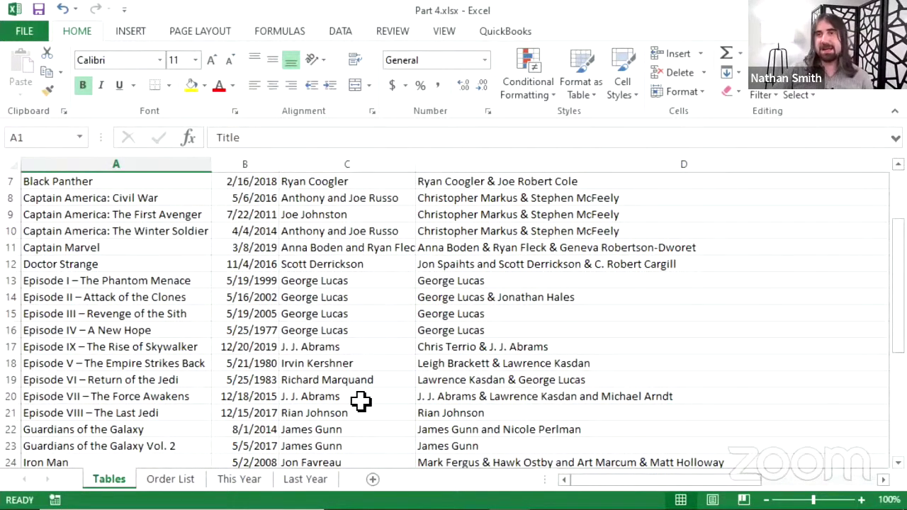
scroll(345, 289, down, 1)
scroll(350, 298, up, 3)
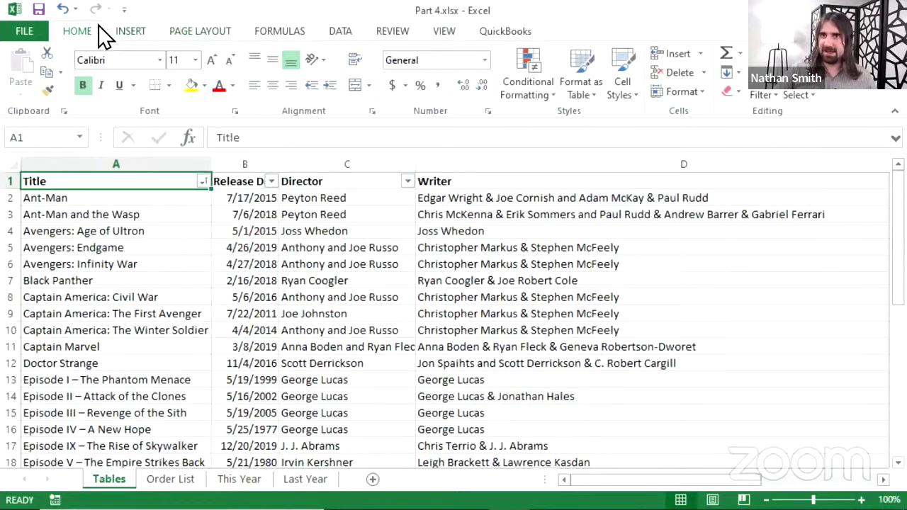
- Undo the A to Z sort by Title and check the order of the two movie lists
click(63, 9)
scroll(250, 215, down, 1)
scroll(248, 255, down, 7)
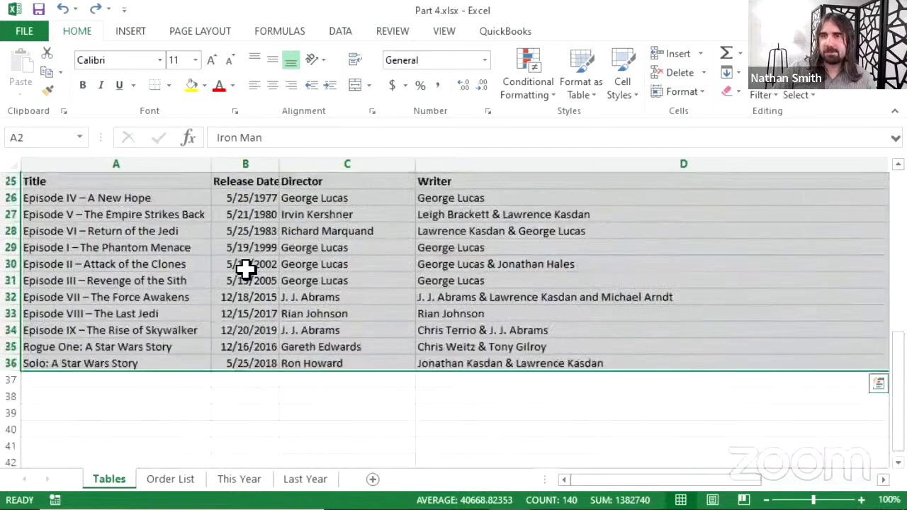
scroll(185, 275, up, 2)
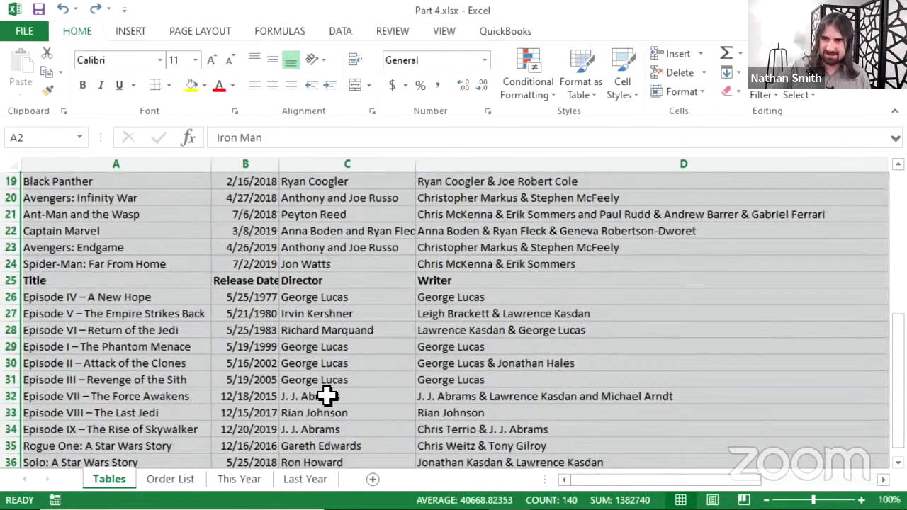
scroll(355, 354, up, 6)
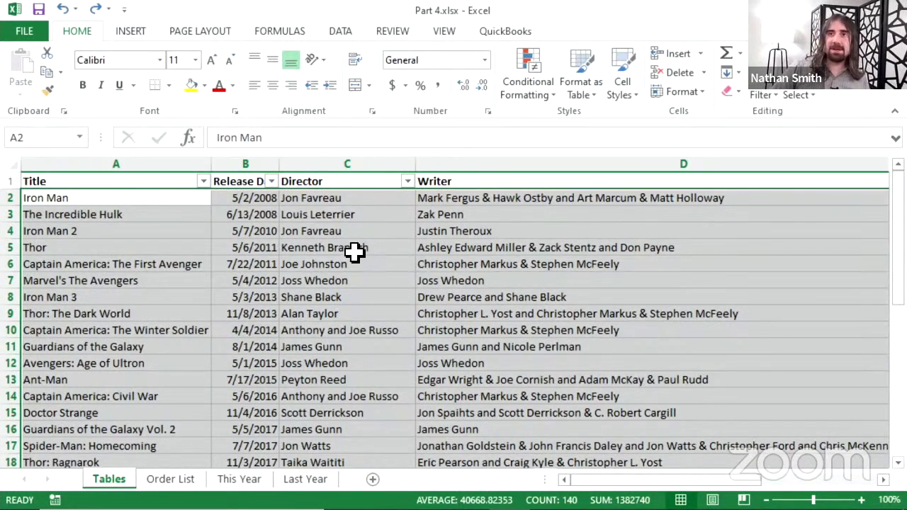
scroll(353, 262, down, 5)
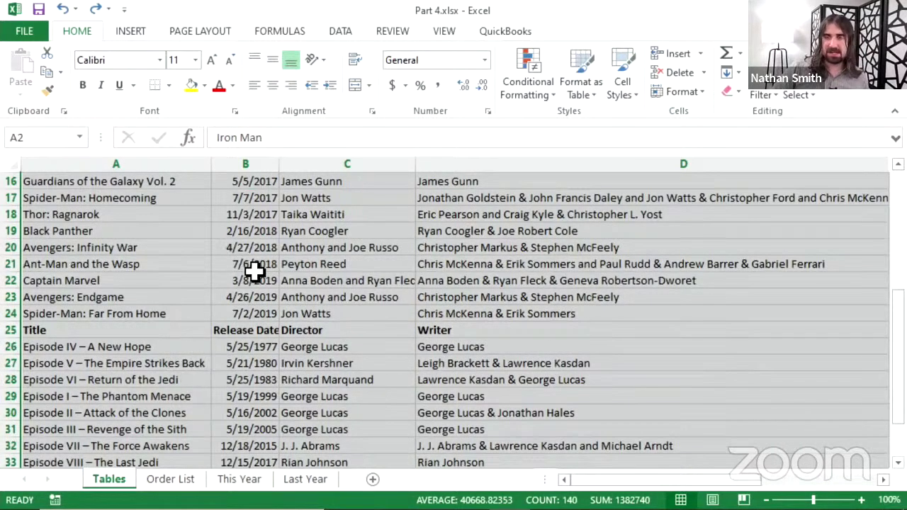
scroll(255, 273, up, 5)
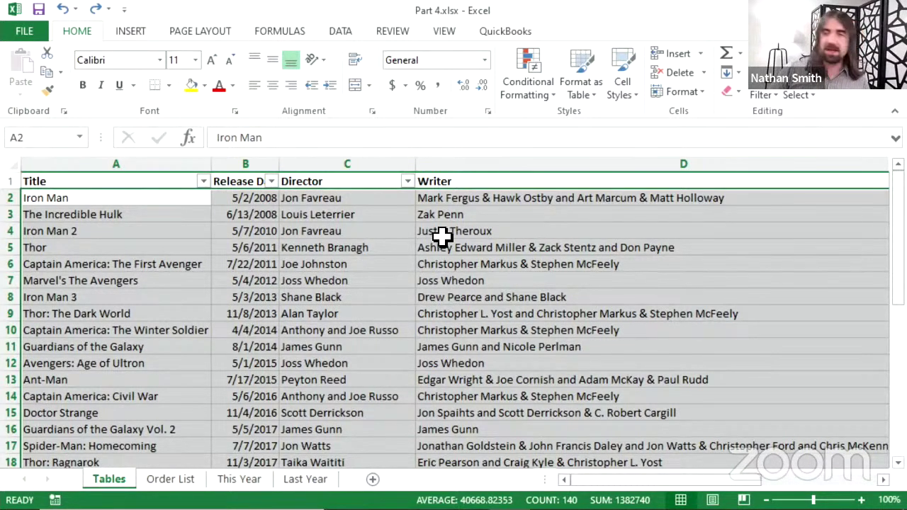
- Clear the range selection, look through both movie lists again and select the Title header in cell A1
click(145, 199)
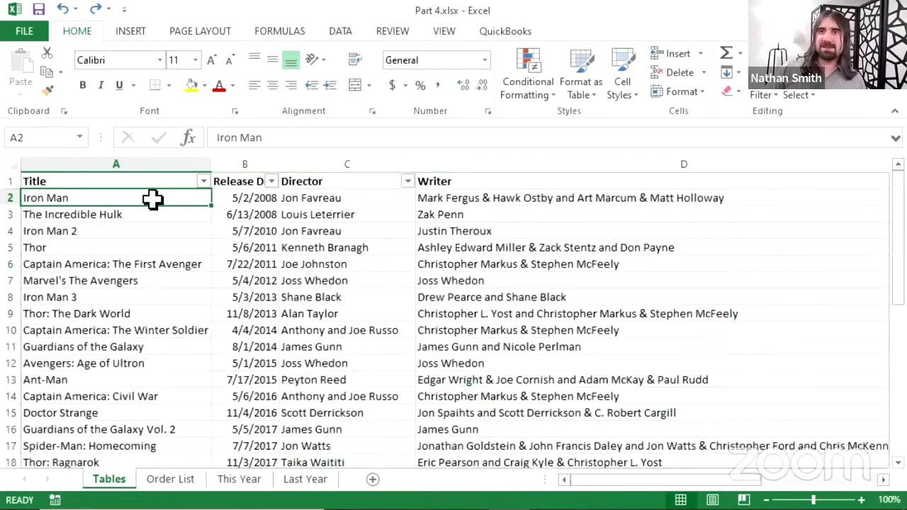
scroll(273, 370, down, 1)
scroll(273, 369, down, 6)
scroll(274, 397, up, 3)
scroll(275, 398, up, 4)
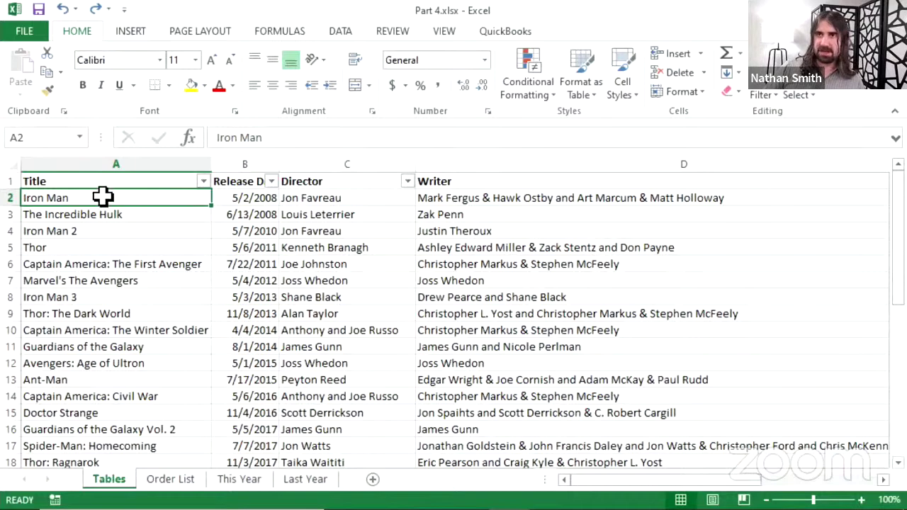
click(65, 183)
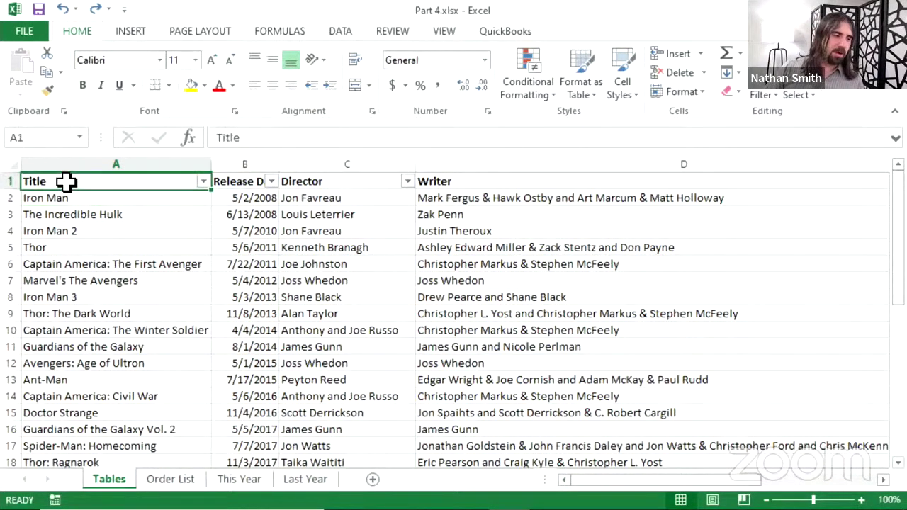
- Select the first movie list, A1:D24, and look through the light, medium and dark table styles
drag(65, 182, 490, 402)
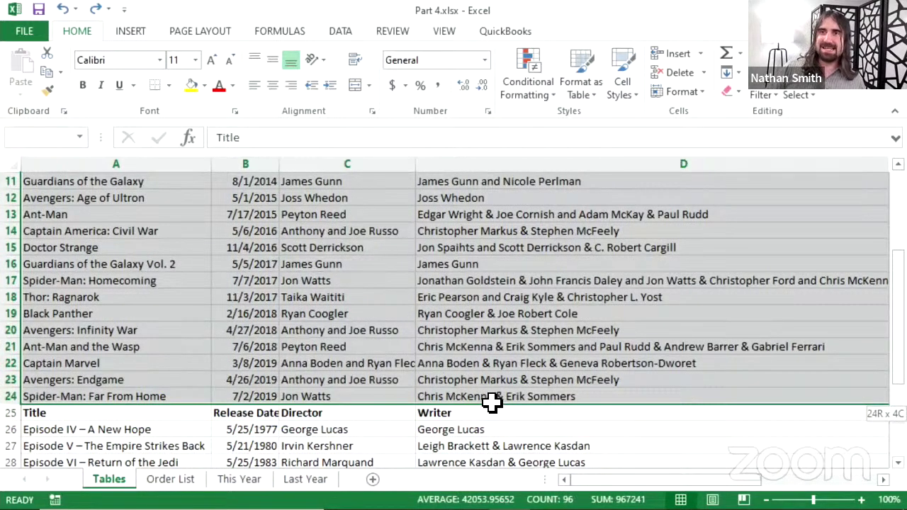
drag(493, 402, 494, 403)
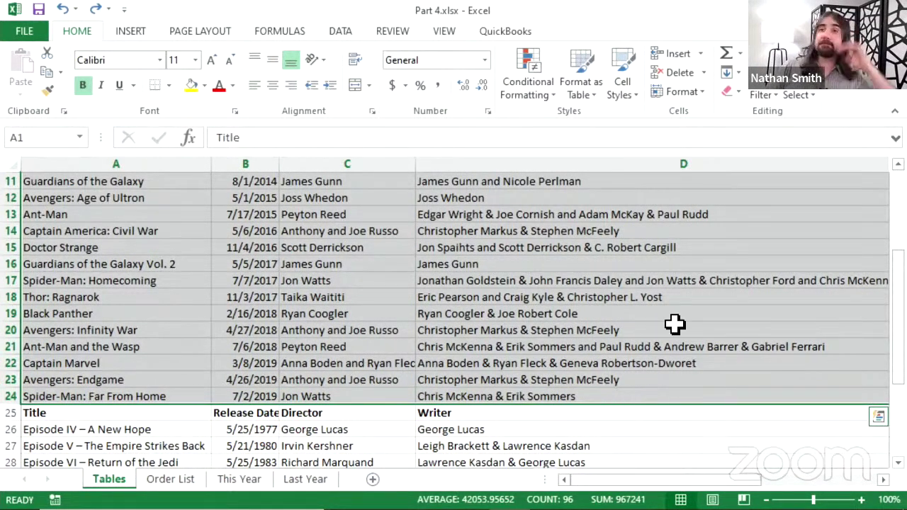
scroll(423, 336, up, 4)
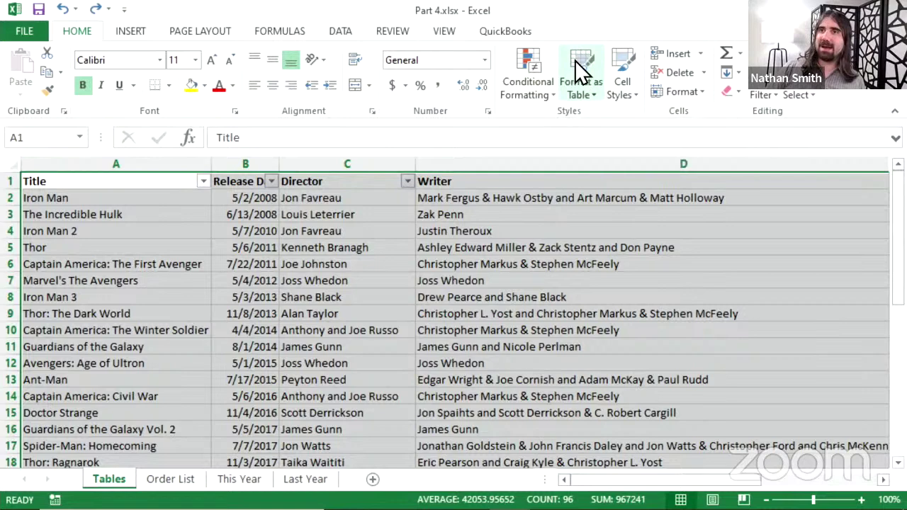
click(585, 99)
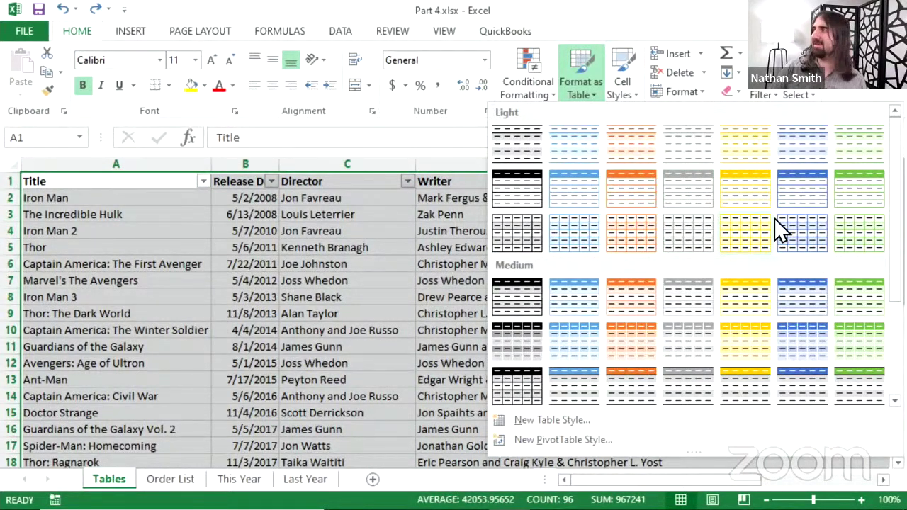
scroll(737, 305, down, 3)
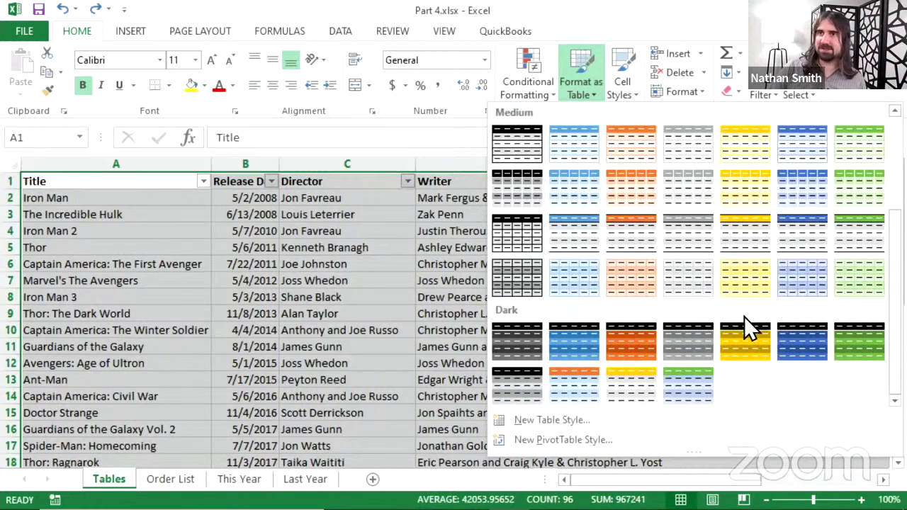
scroll(760, 379, up, 3)
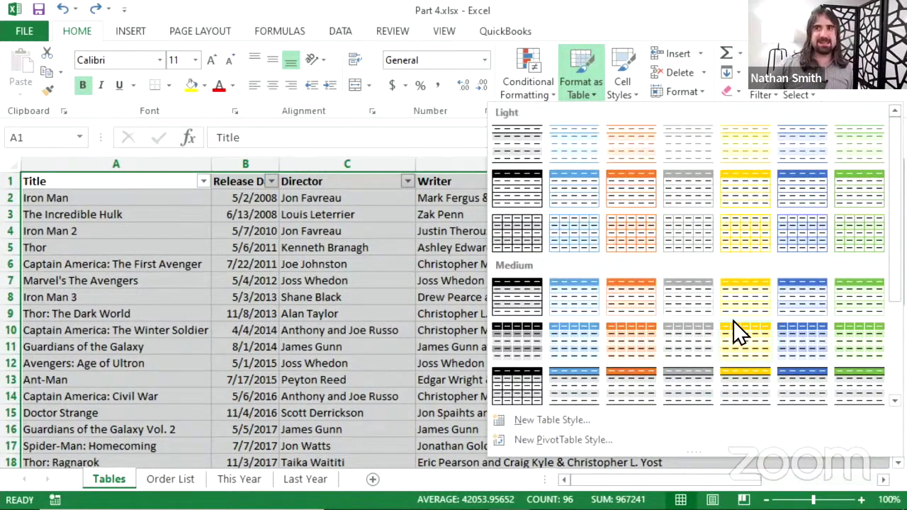
scroll(688, 216, down, 3)
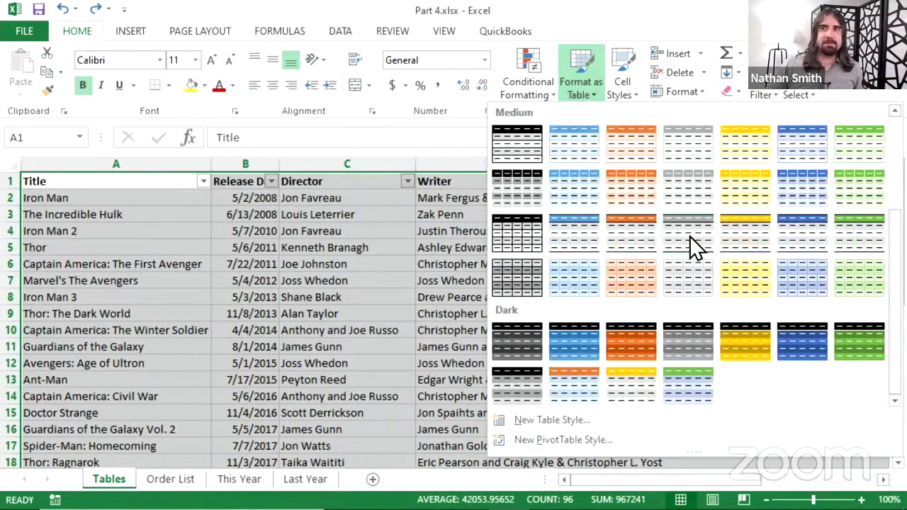
scroll(748, 294, up, 3)
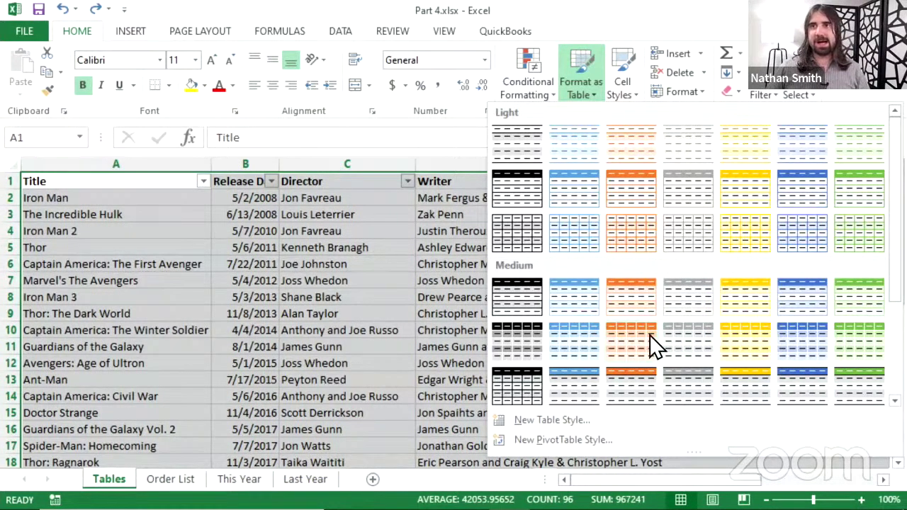
- Try to format A1:D24 as a table with headers in a green medium style
click(866, 289)
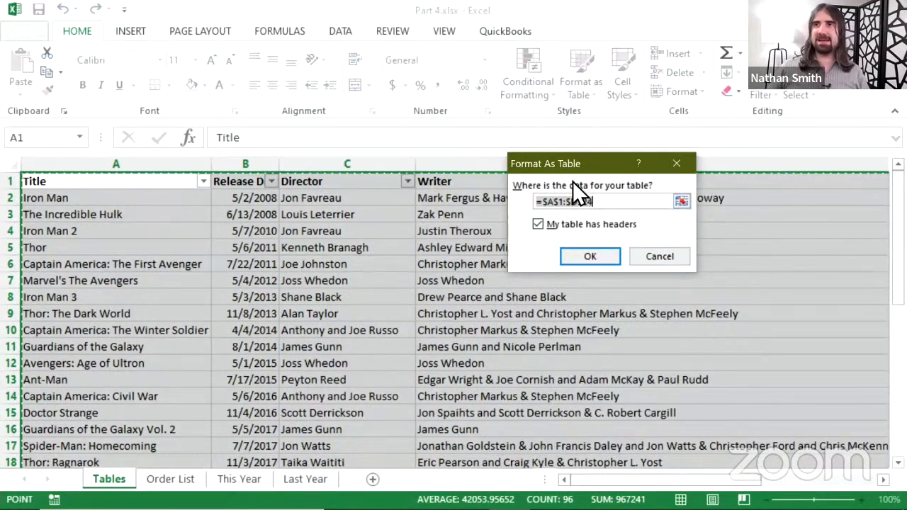
click(611, 201)
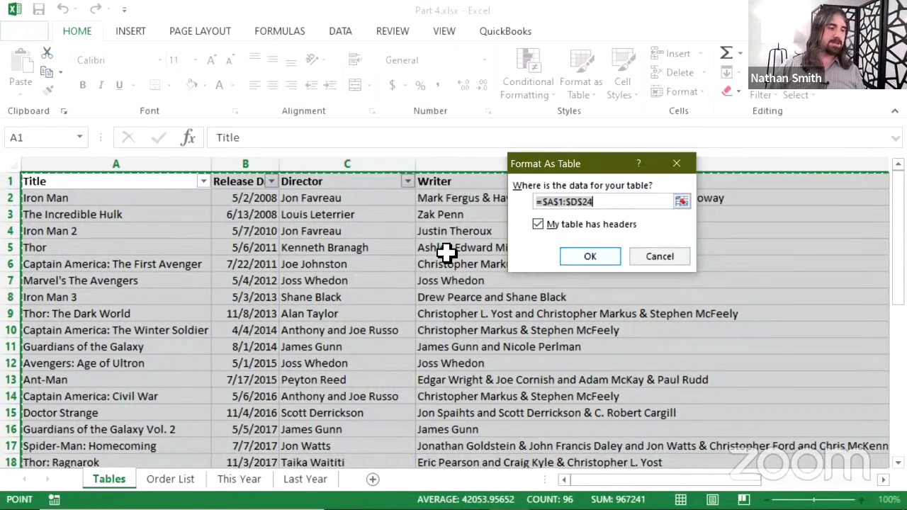
click(604, 205)
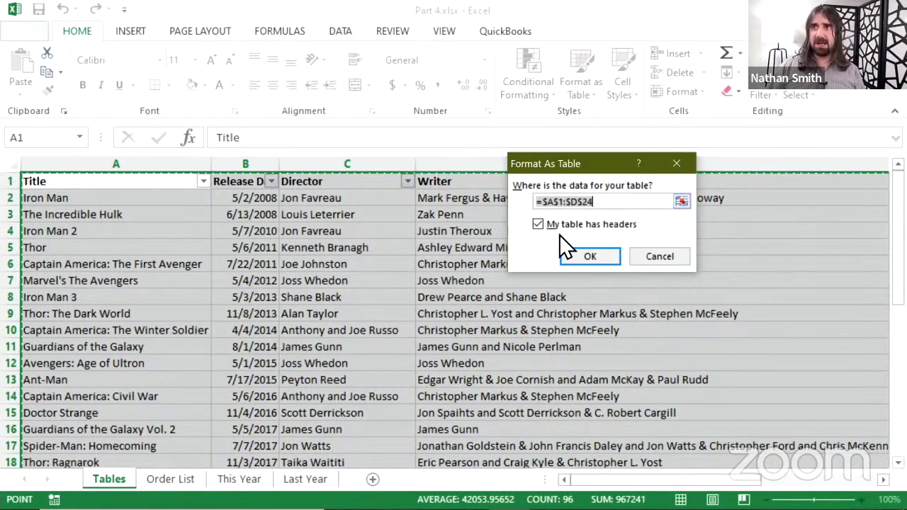
click(604, 254)
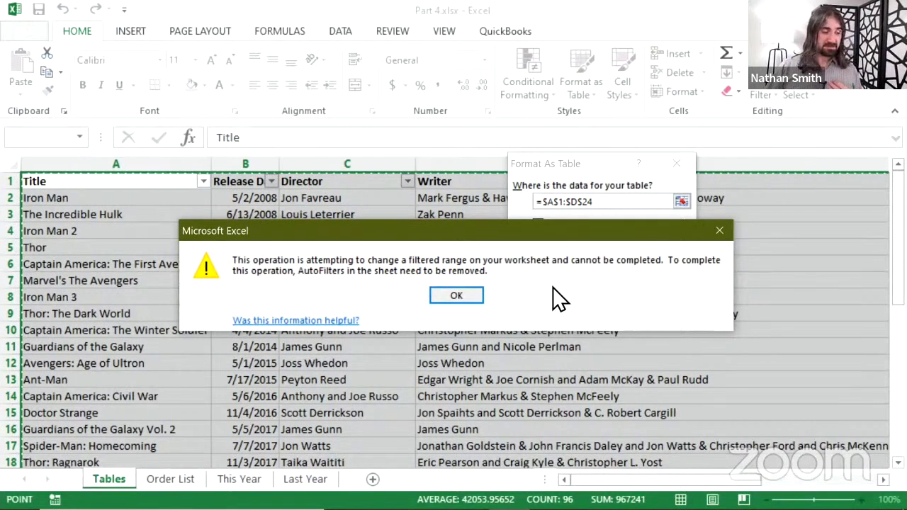
click(457, 296)
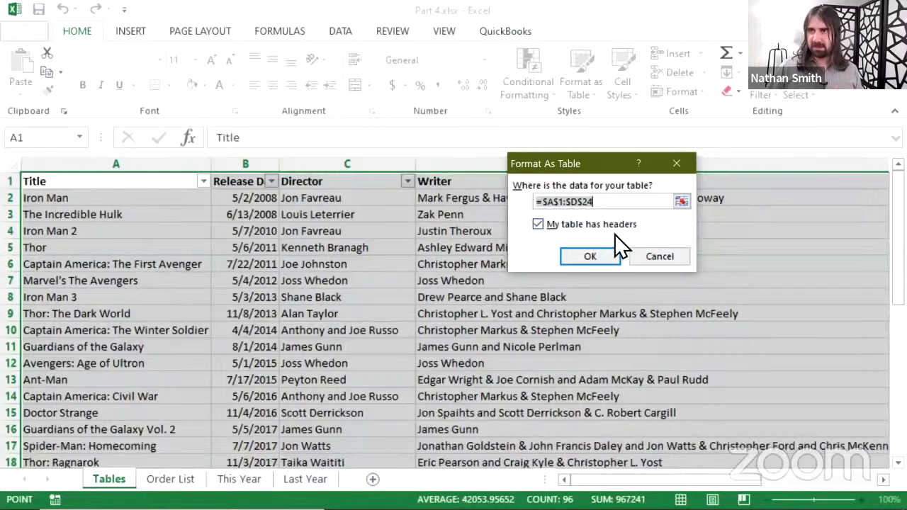
click(636, 255)
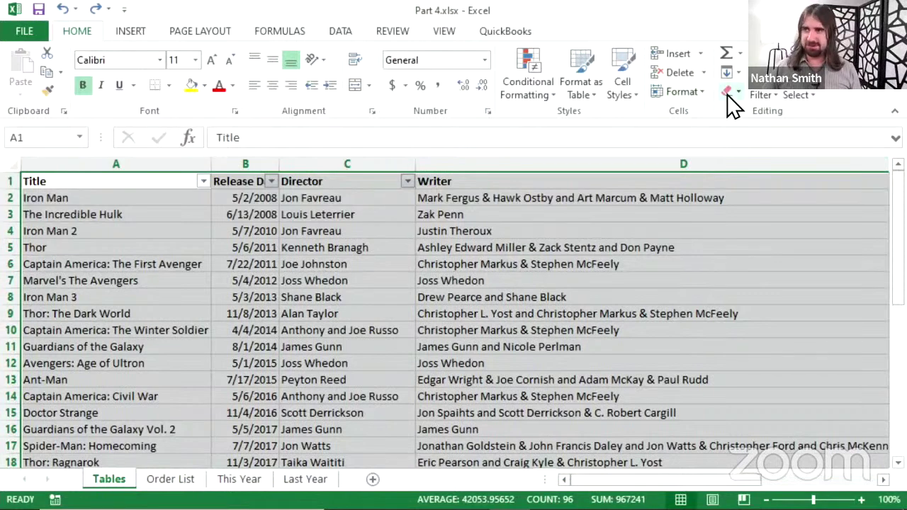
- Turn off filtering on the movie list's header row
click(356, 183)
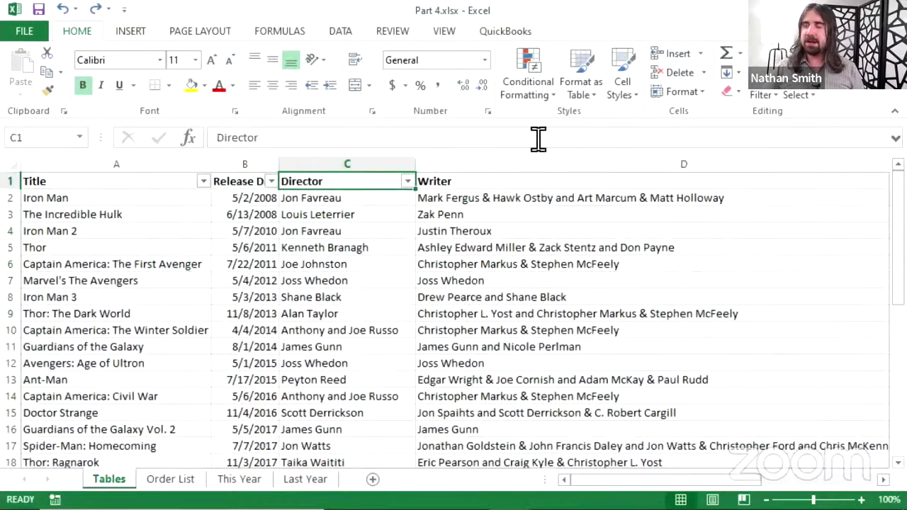
click(760, 98)
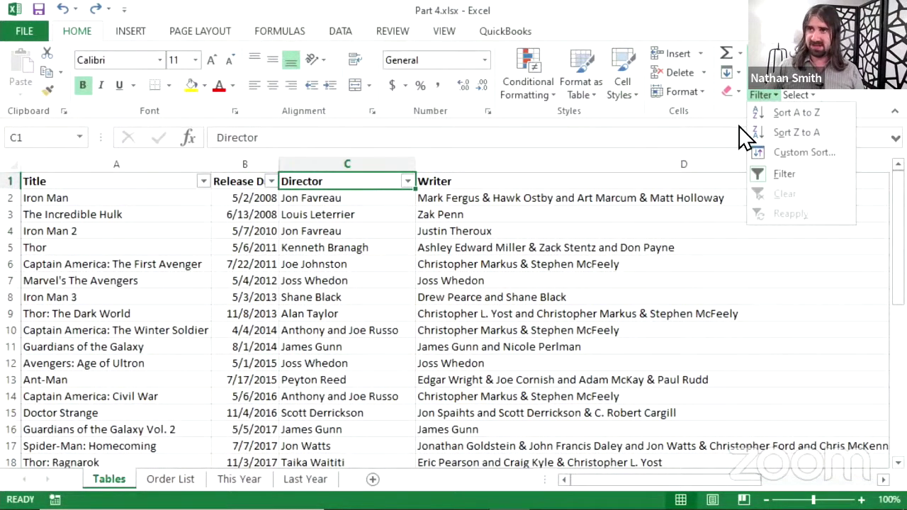
click(772, 170)
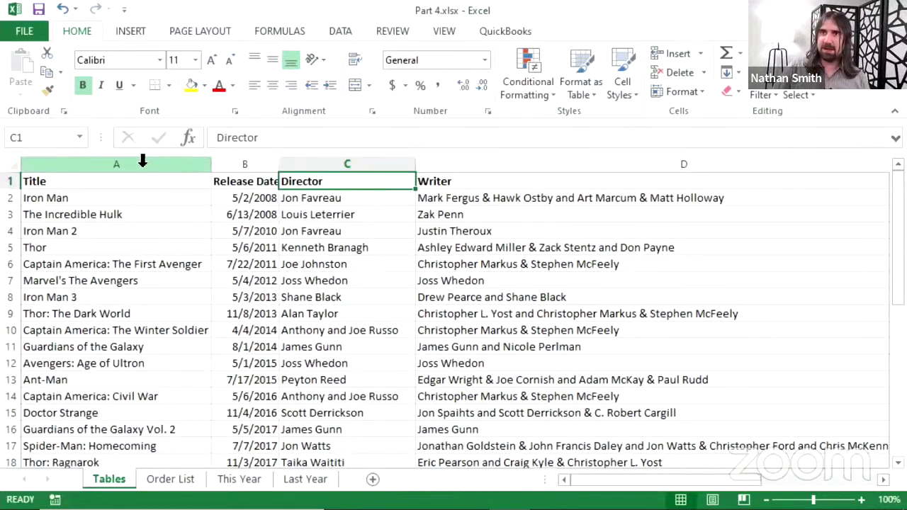
- Format the first movie list, A1:D24, as a table with headers in the green light style with a solid header
drag(142, 179, 580, 255)
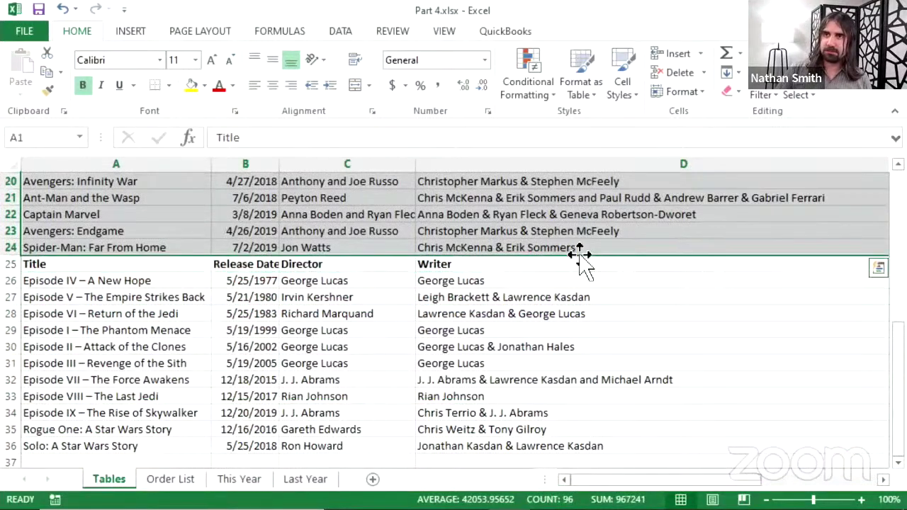
click(589, 90)
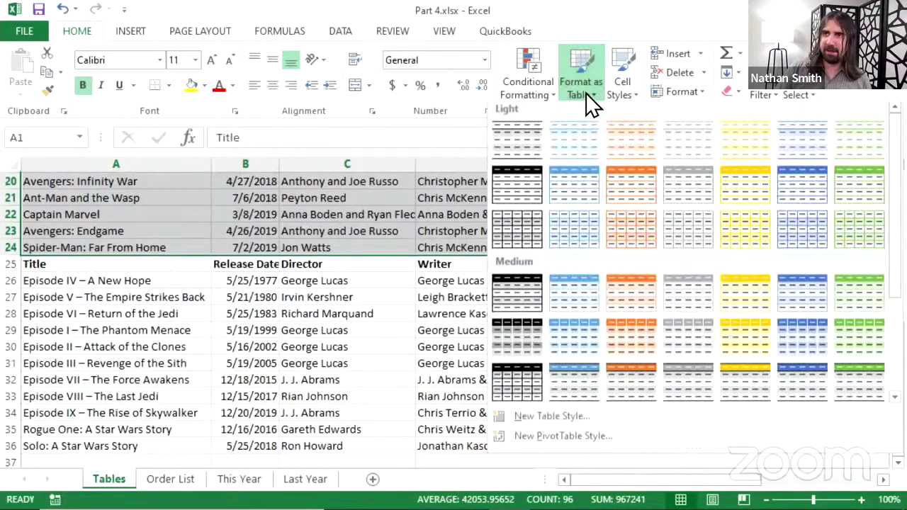
click(864, 186)
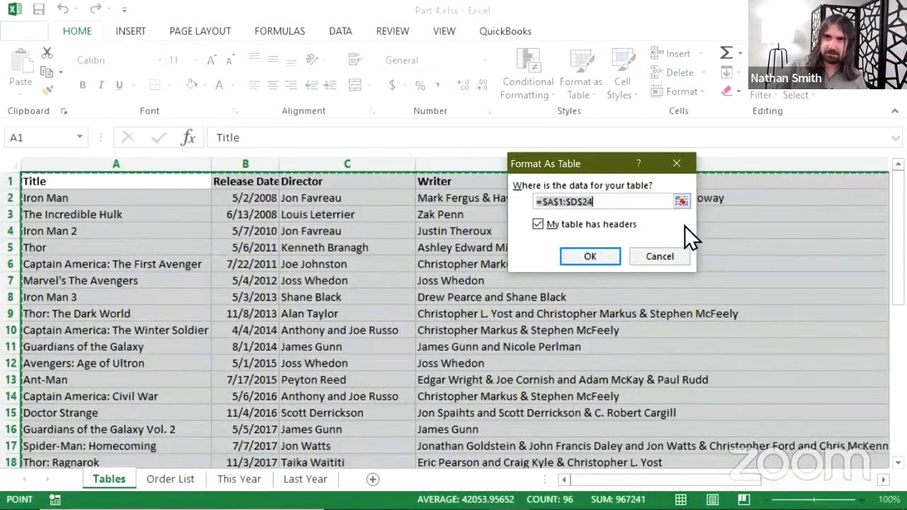
click(588, 258)
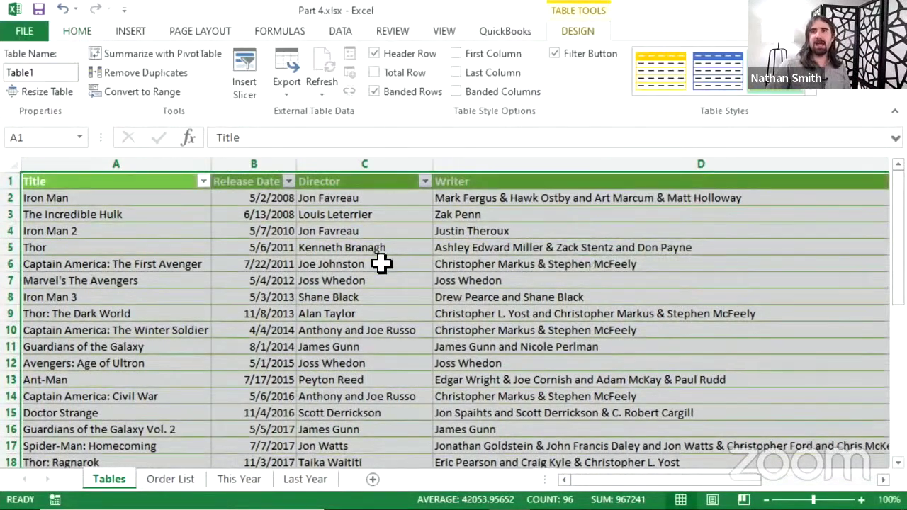
- Change the movie table's style to the green medium style with shaded banded rows
click(177, 251)
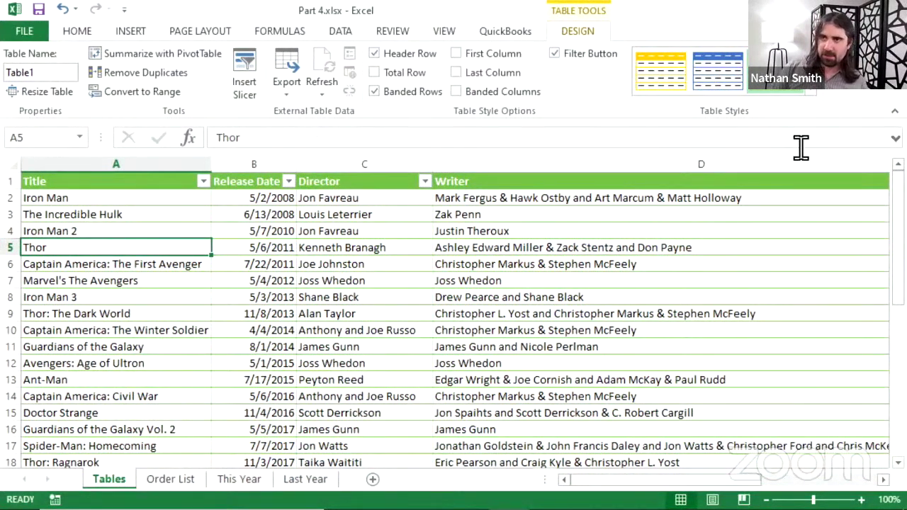
click(815, 91)
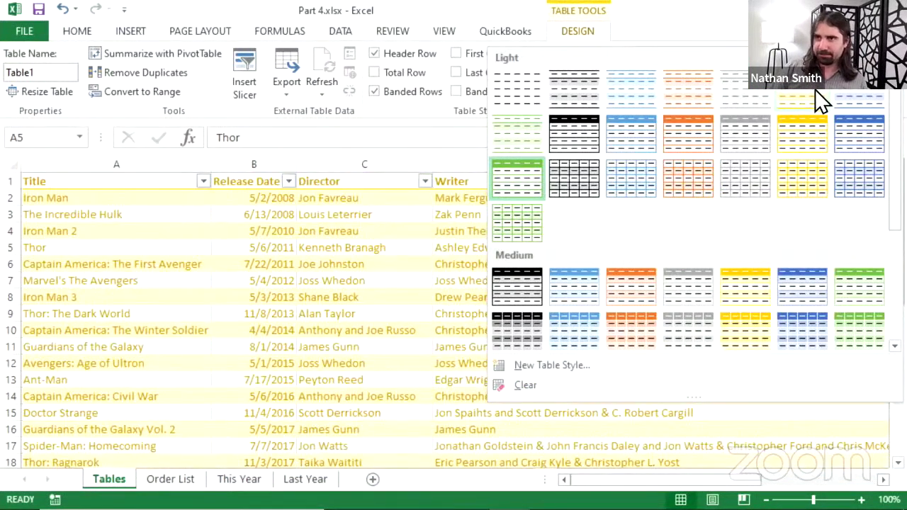
click(808, 32)
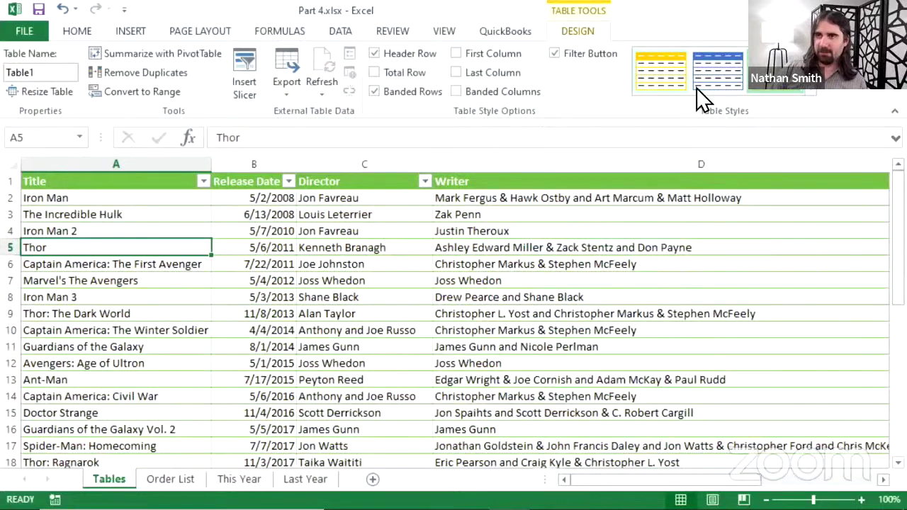
click(819, 105)
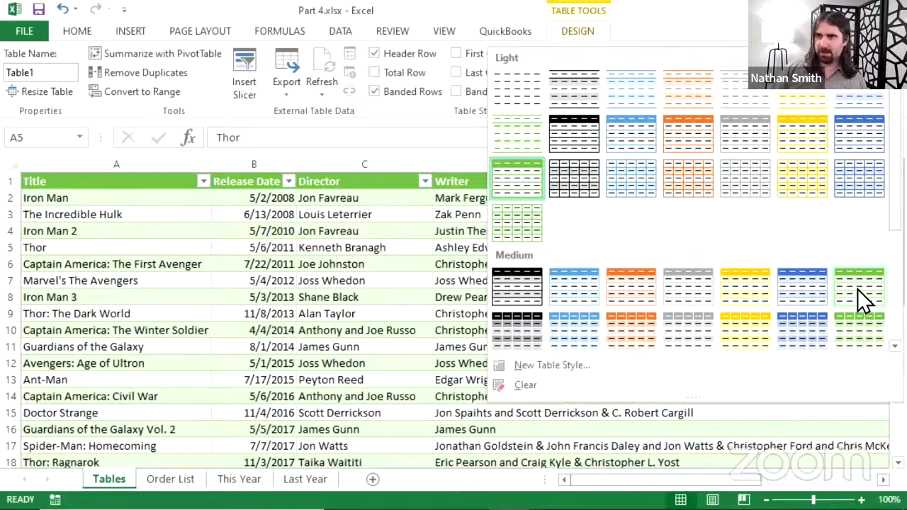
click(857, 287)
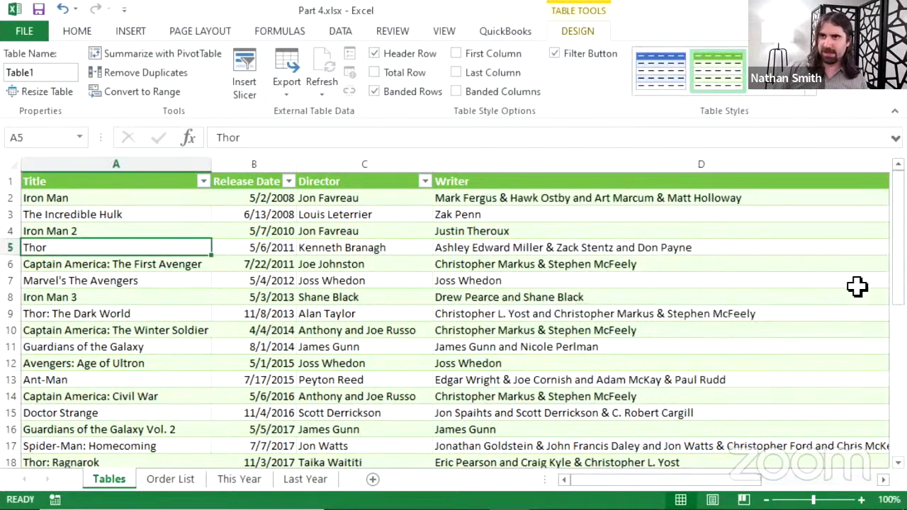
click(621, 292)
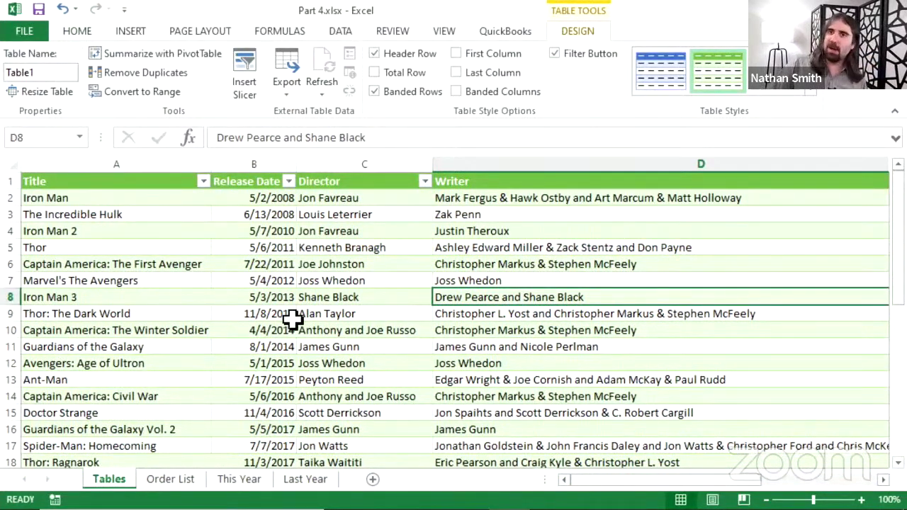
- Compare the formatted table with the plain list beneath it, and sort the table by Title from A to Z
scroll(293, 323, down, 5)
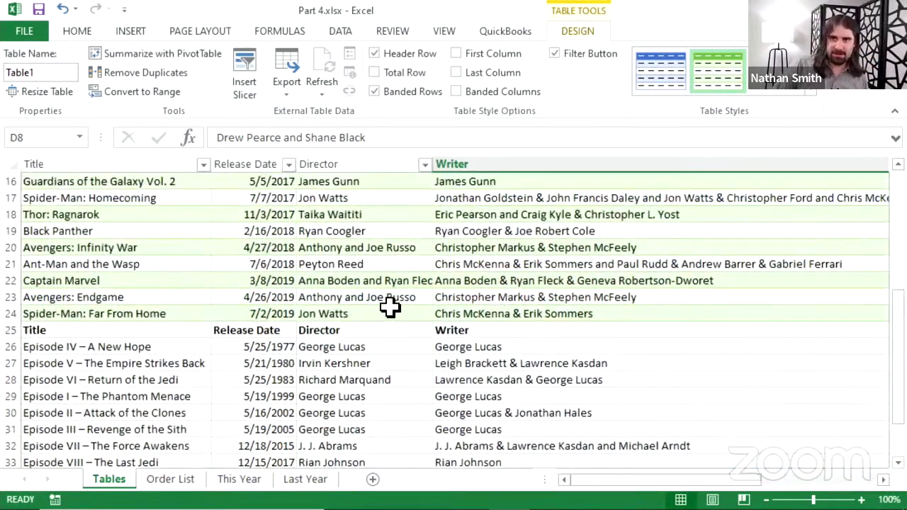
scroll(380, 216, up, 5)
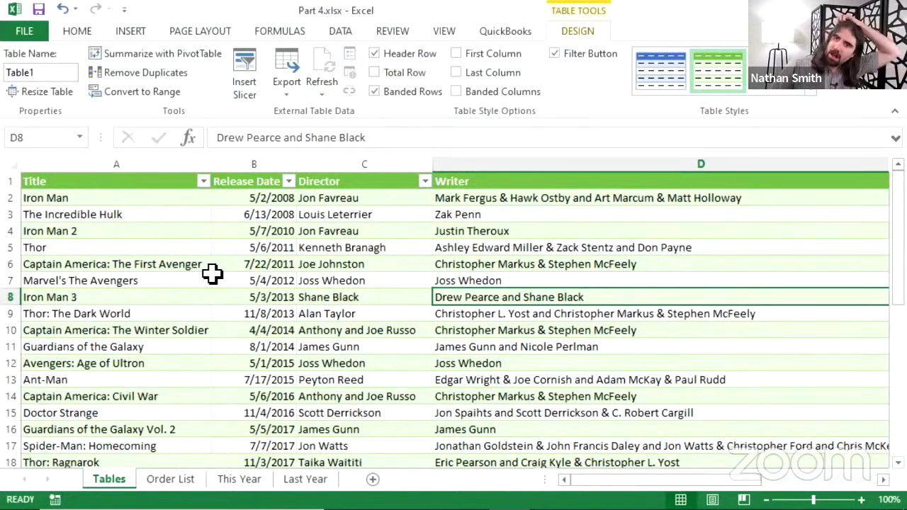
scroll(217, 261, down, 4)
scroll(217, 261, up, 4)
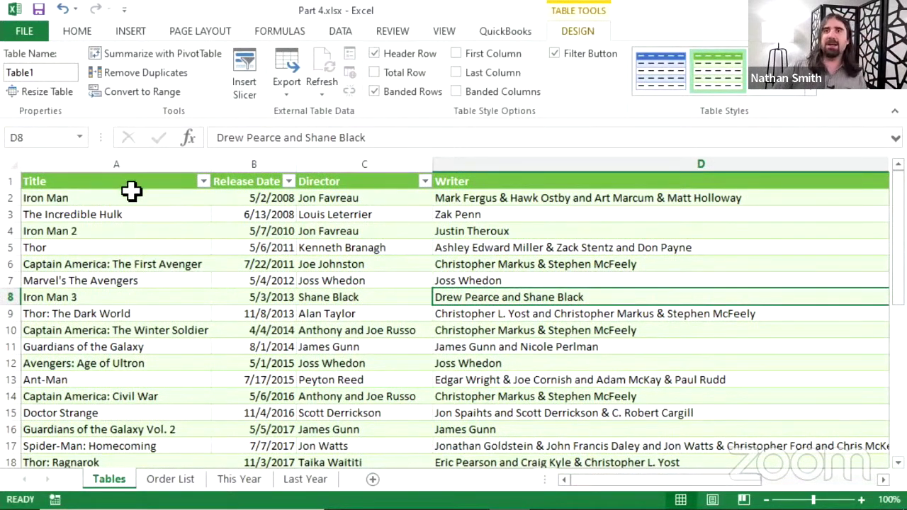
click(204, 182)
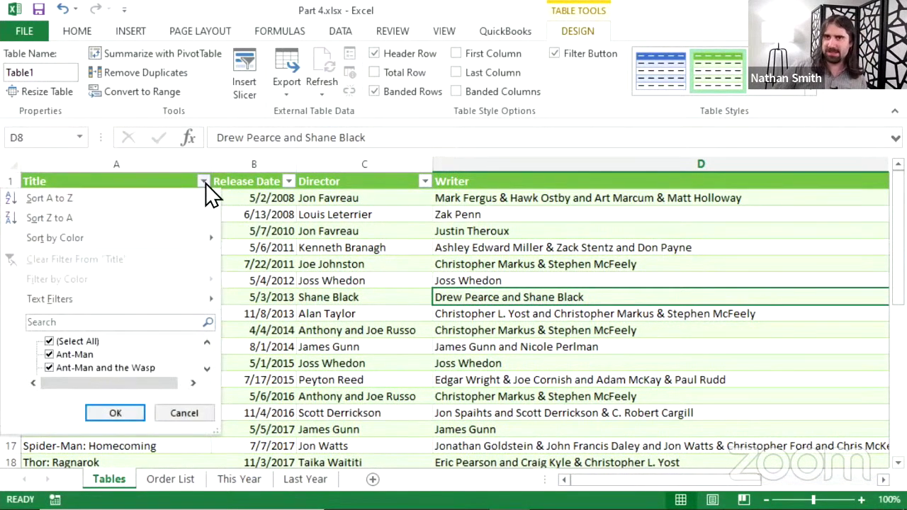
click(153, 202)
- Examine the row order of the sorted table and of the separate Star Wars list beneath it
scroll(181, 209, down, 5)
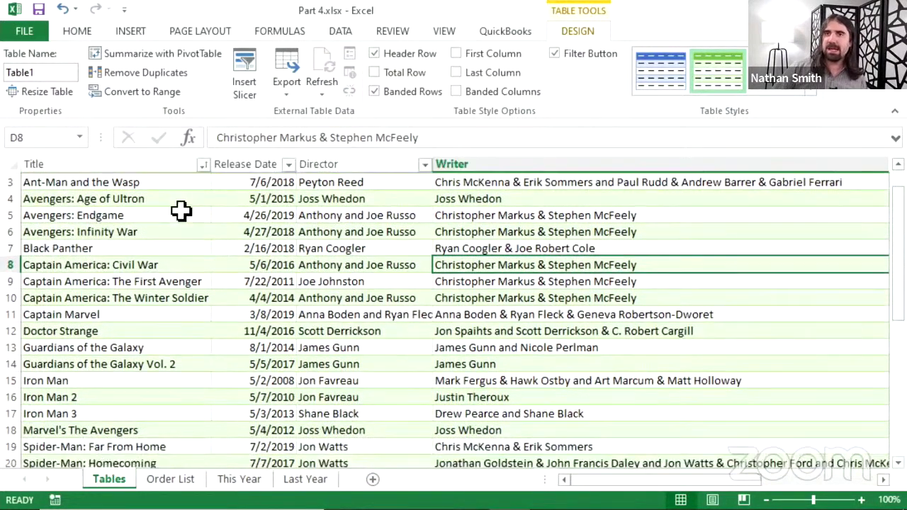
scroll(149, 269, up, 5)
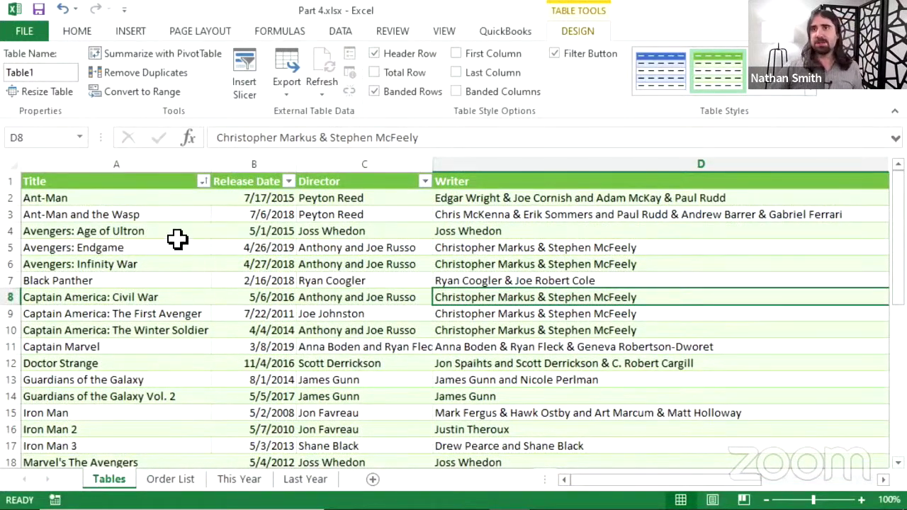
scroll(173, 269, down, 4)
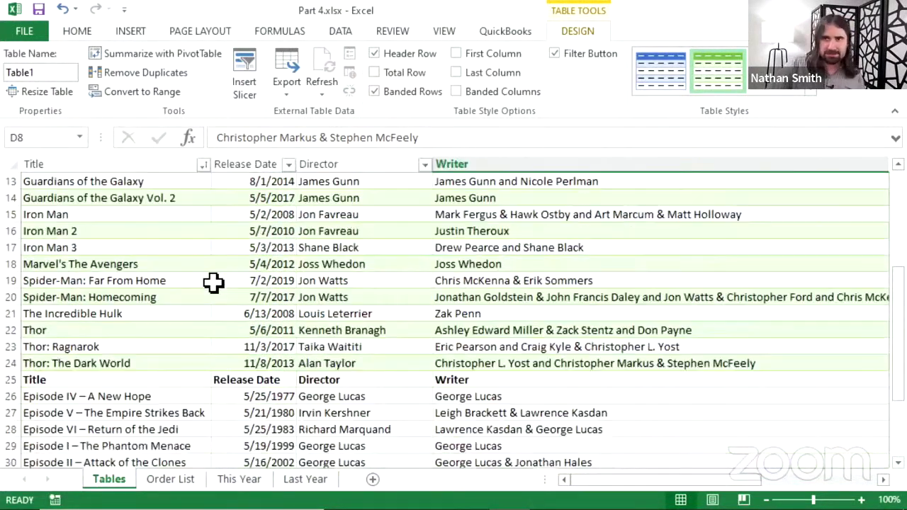
scroll(178, 278, up, 4)
scroll(158, 290, down, 6)
scroll(149, 308, up, 5)
scroll(160, 270, up, 2)
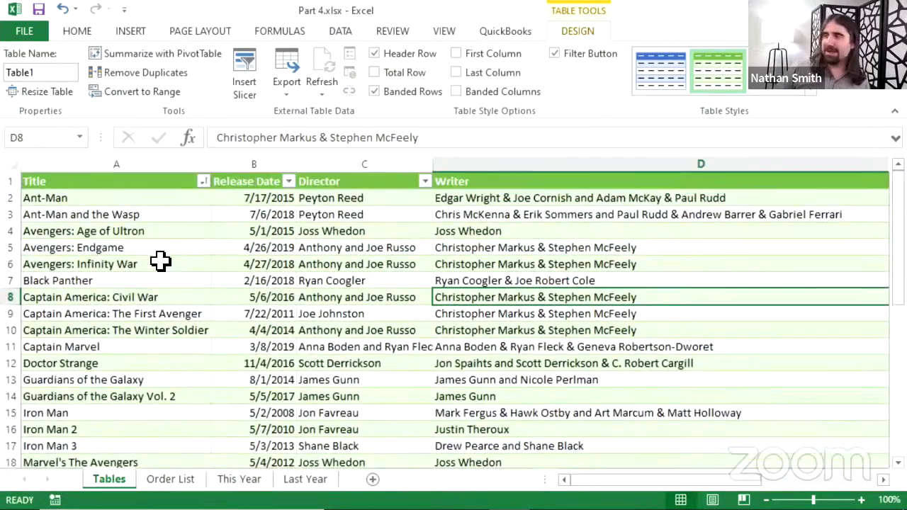
- Look through the green movie table and the unformatted Star Wars list below it, down to the empty rows
scroll(142, 274, down, 7)
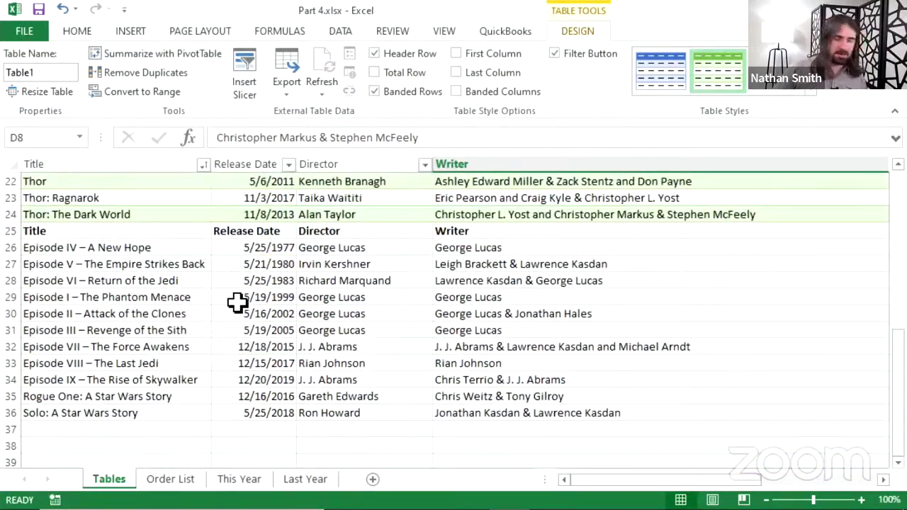
scroll(235, 264, up, 7)
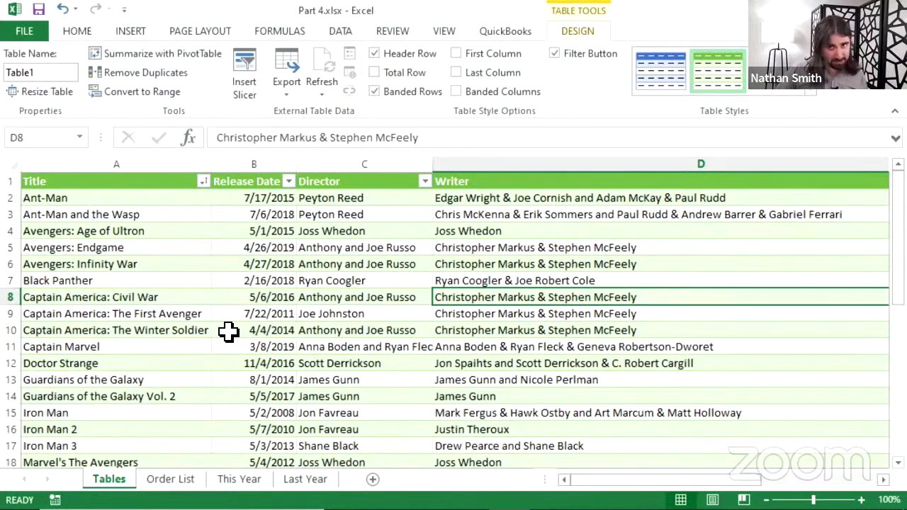
scroll(225, 318, down, 6)
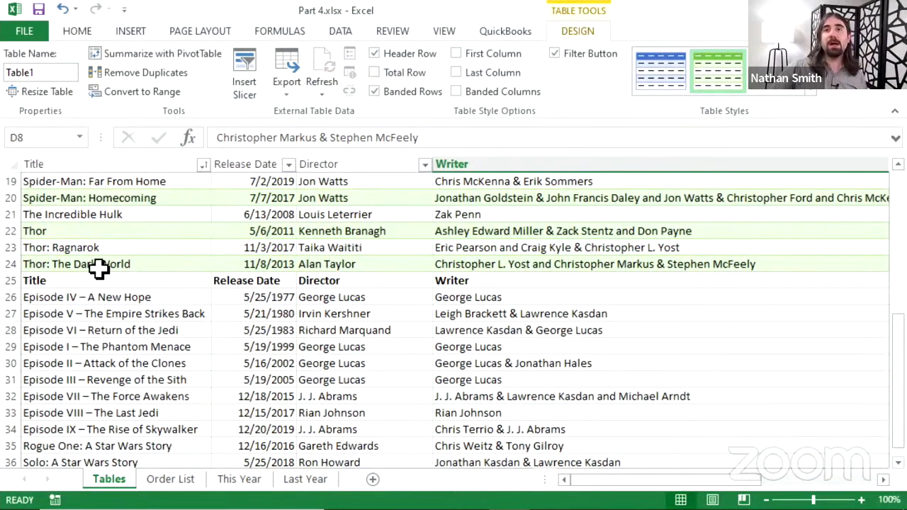
scroll(173, 255, up, 6)
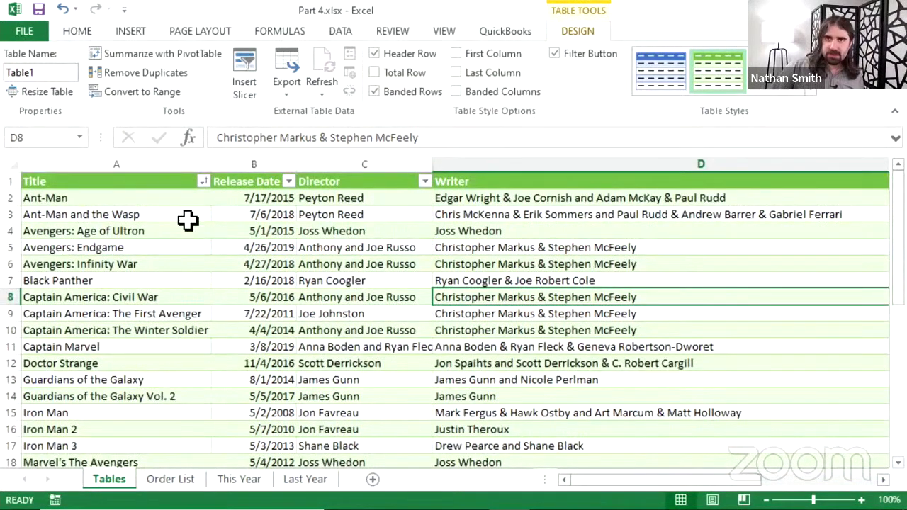
scroll(139, 224, down, 3)
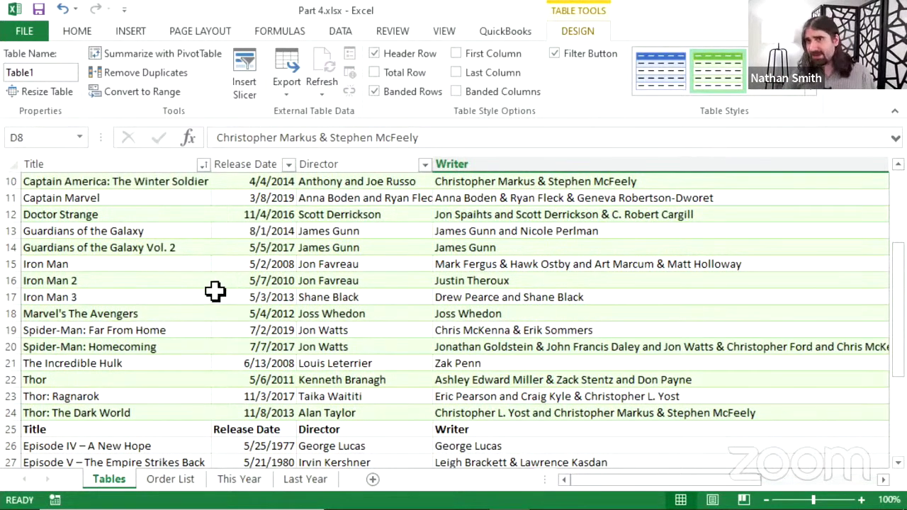
scroll(170, 324, down, 8)
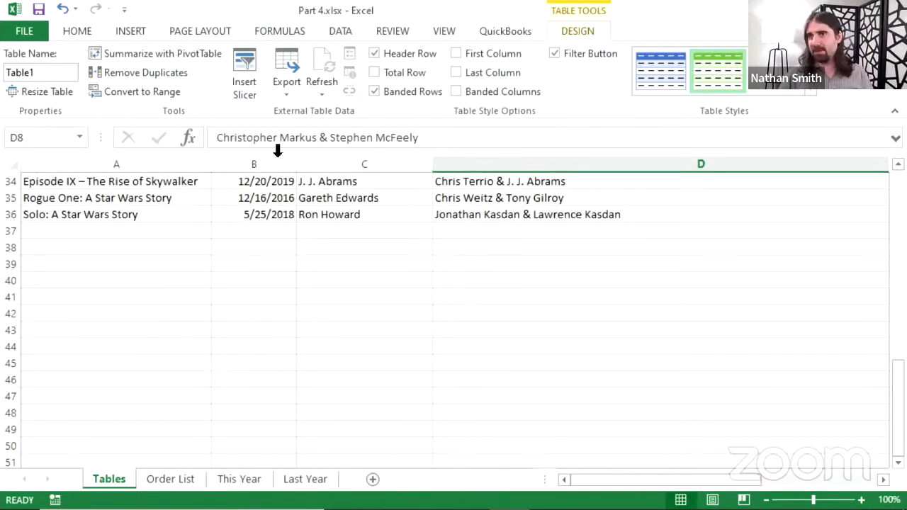
scroll(395, 260, up, 1)
scroll(394, 260, up, 11)
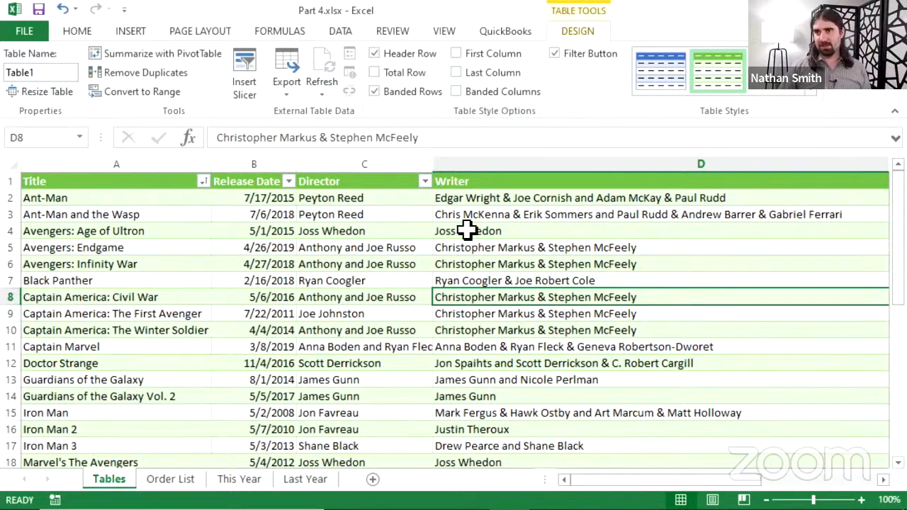
- Format the Star Wars list, A25:D36, as a table with headers in the yellow medium banded style
scroll(300, 307, down, 10)
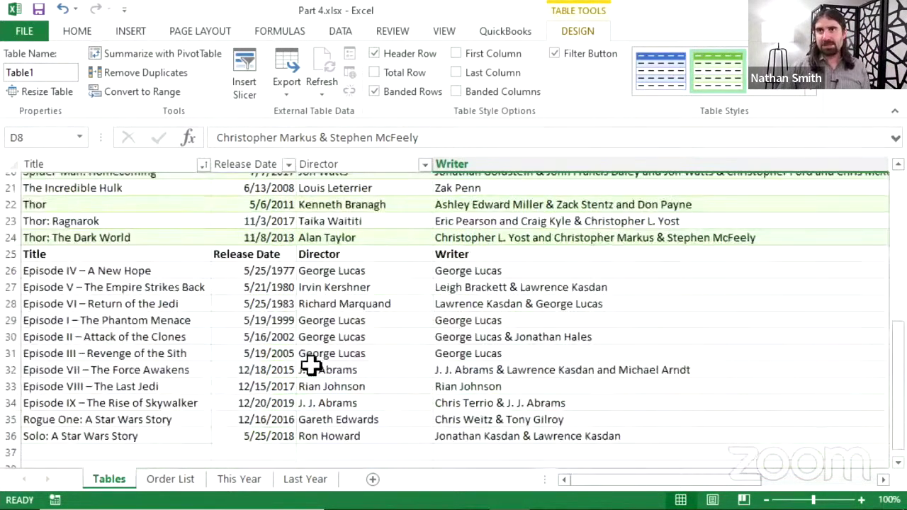
scroll(318, 331, up, 3)
scroll(318, 331, up, 2)
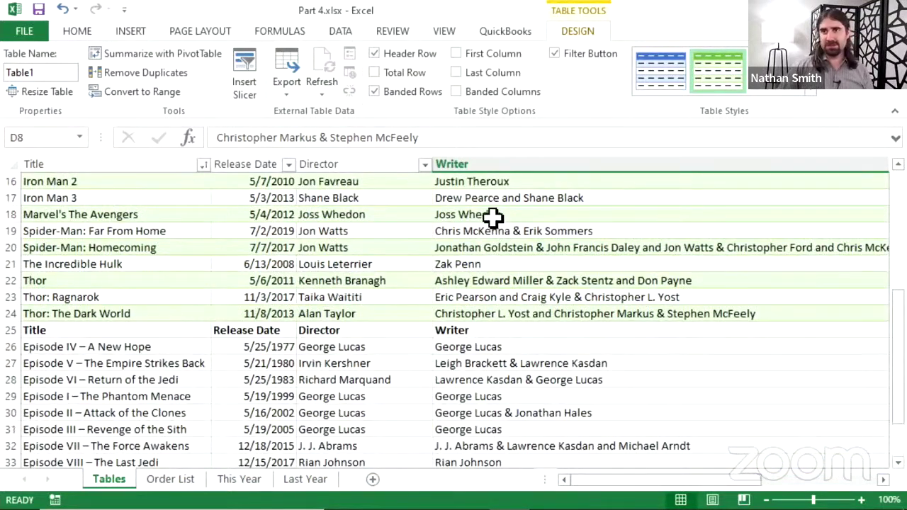
drag(137, 327, 604, 425)
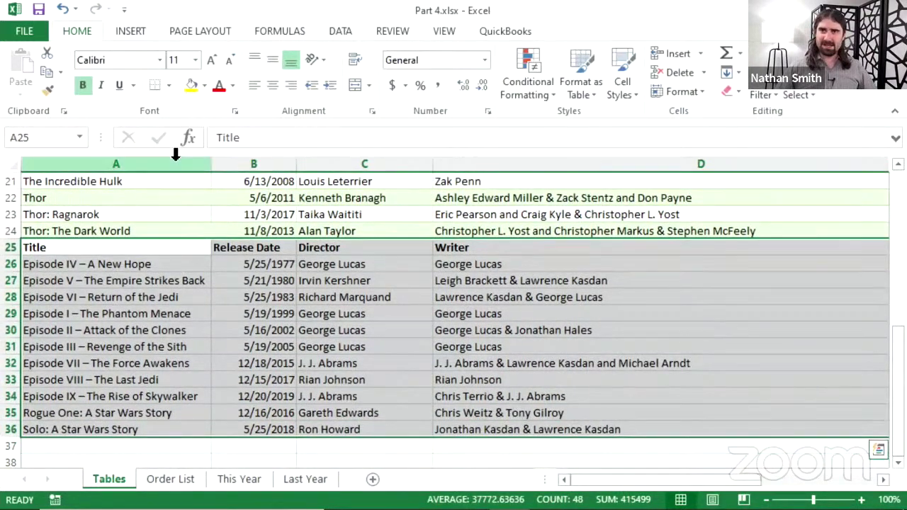
click(576, 90)
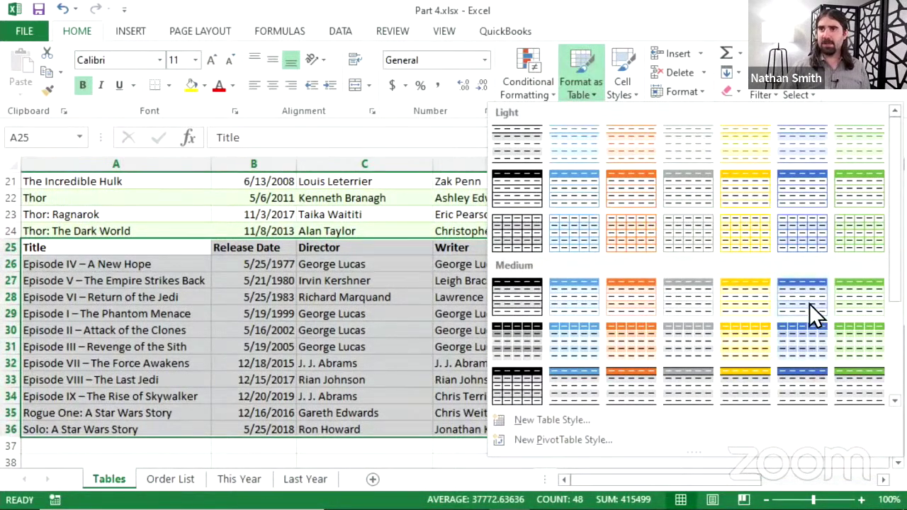
click(768, 301)
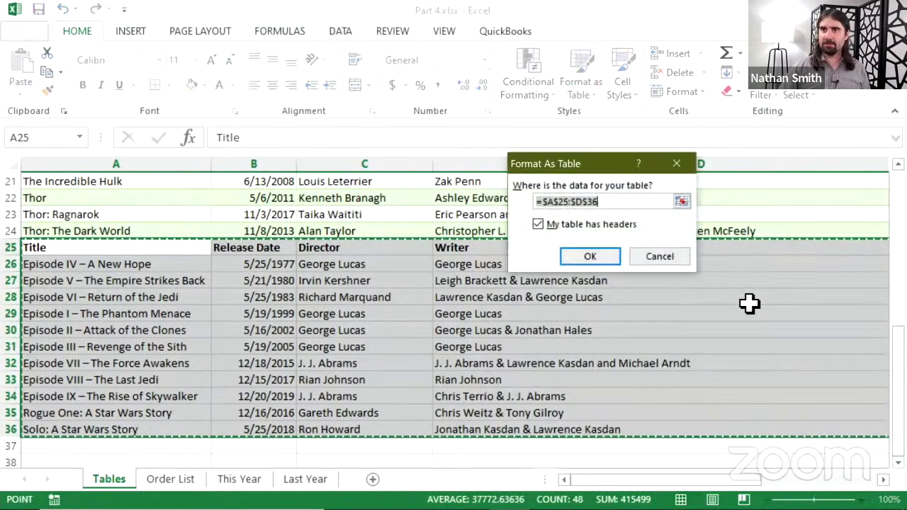
click(593, 257)
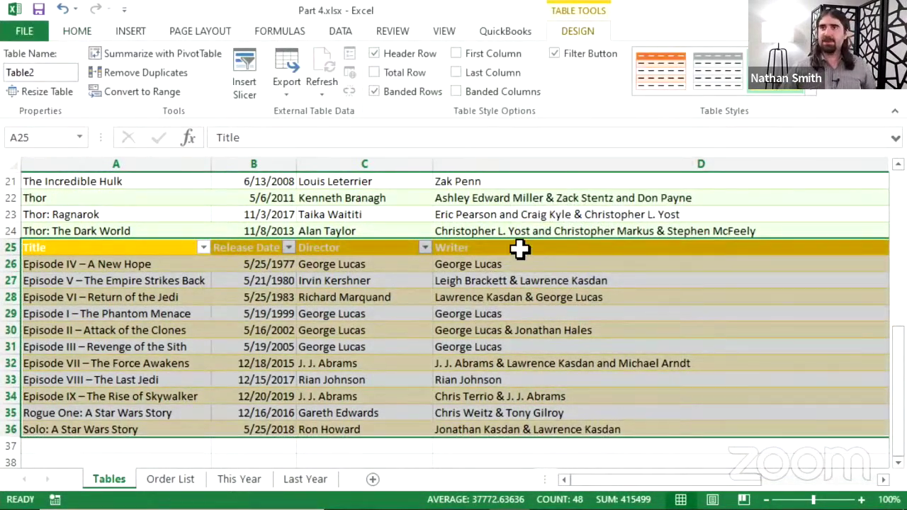
- Select a cell in the green table and one in the yellow table to compare the two separate tables
click(541, 216)
scroll(397, 254, up, 3)
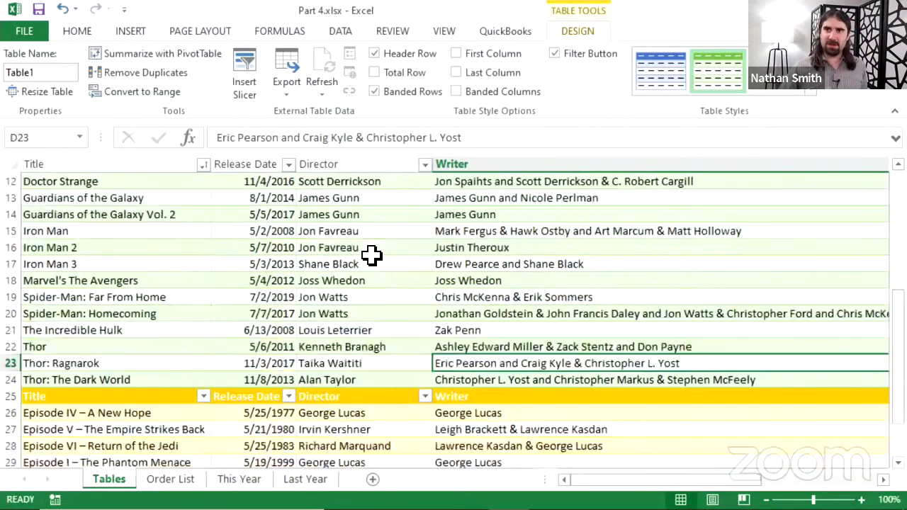
scroll(372, 255, down, 4)
click(447, 300)
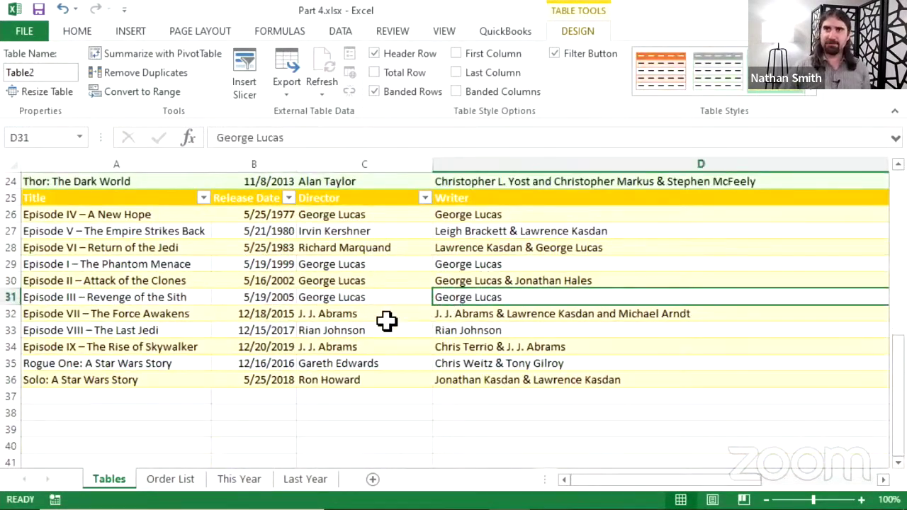
- Sort the yellow Star Wars table by Director from A to Z
scroll(369, 305, up, 8)
scroll(369, 292, down, 3)
scroll(374, 327, down, 3)
scroll(347, 315, up, 2)
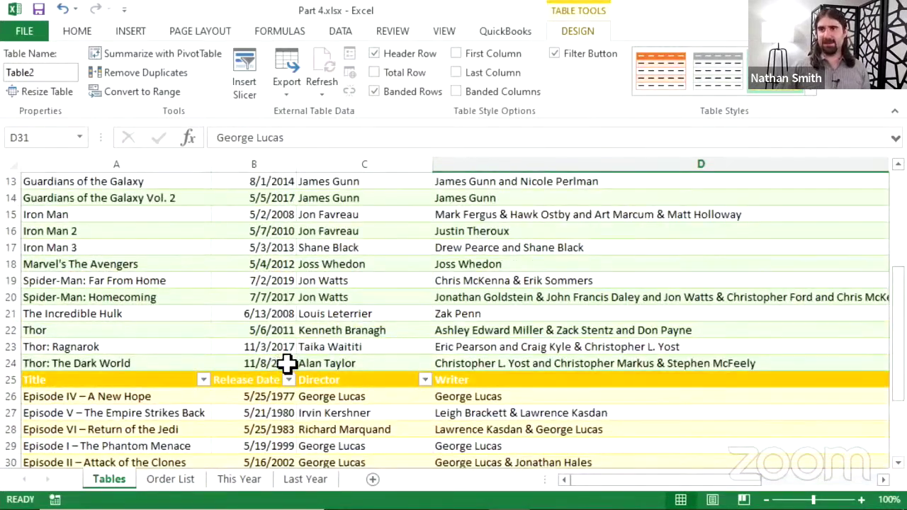
click(425, 381)
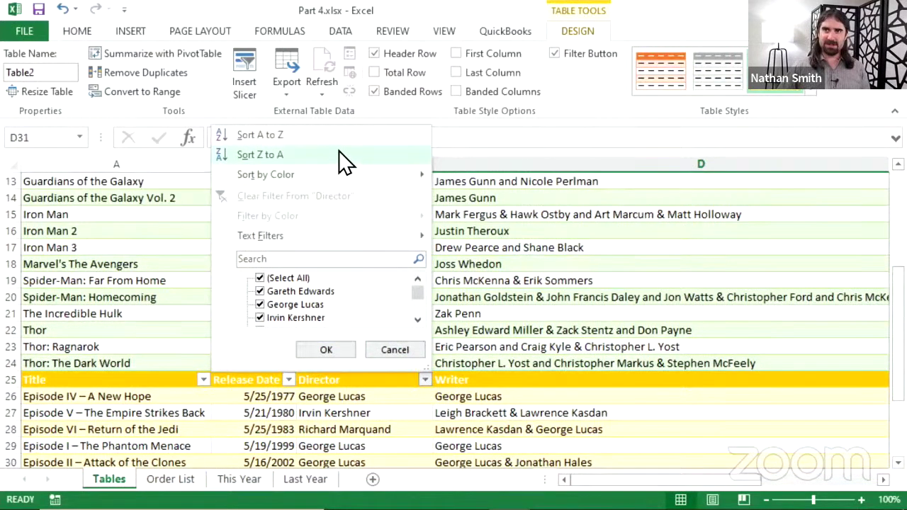
click(314, 137)
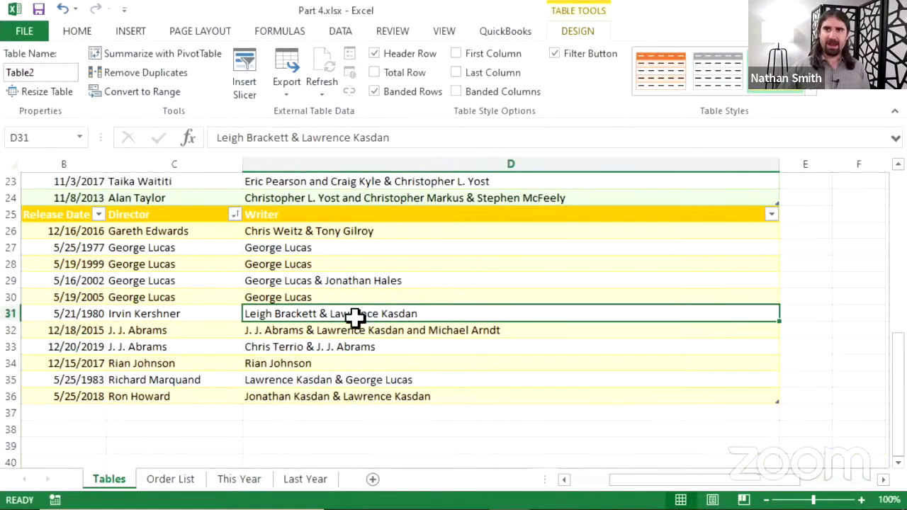
- Sort the green movie table by Writer from A to Z and check the row order of both tables
scroll(363, 314, up, 7)
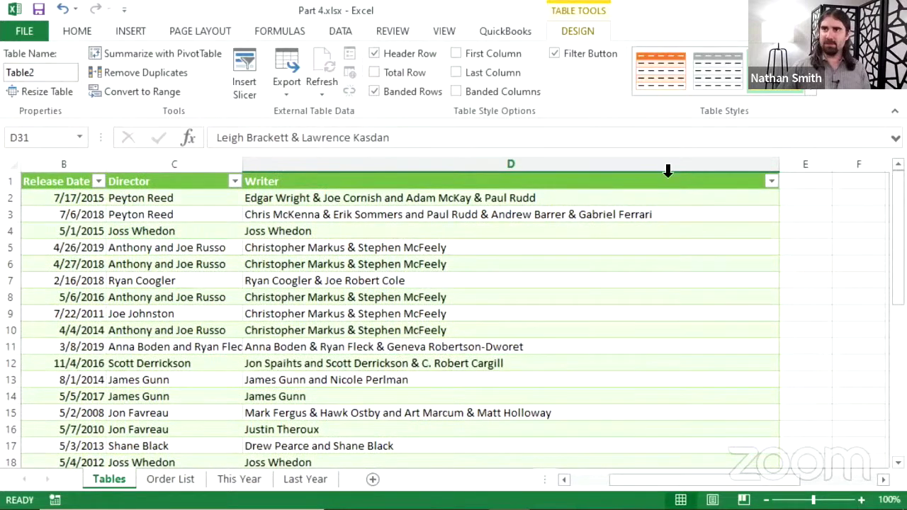
click(771, 181)
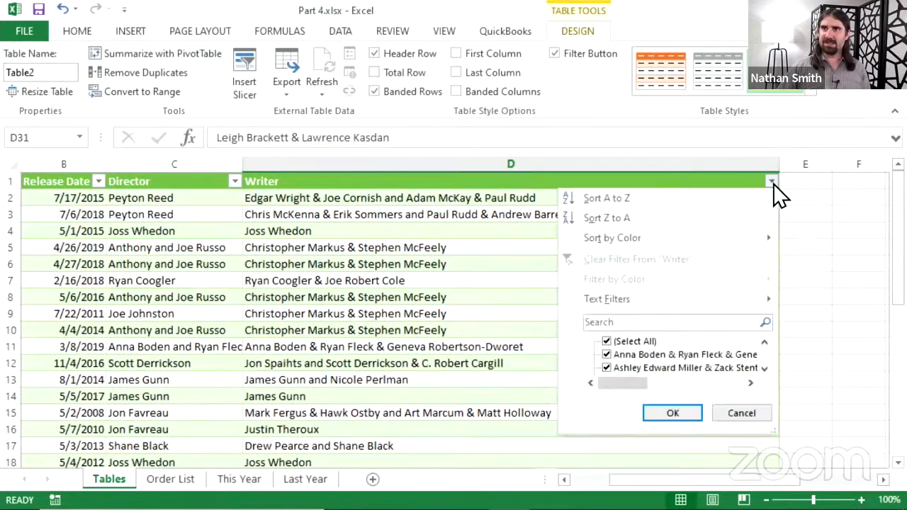
click(736, 201)
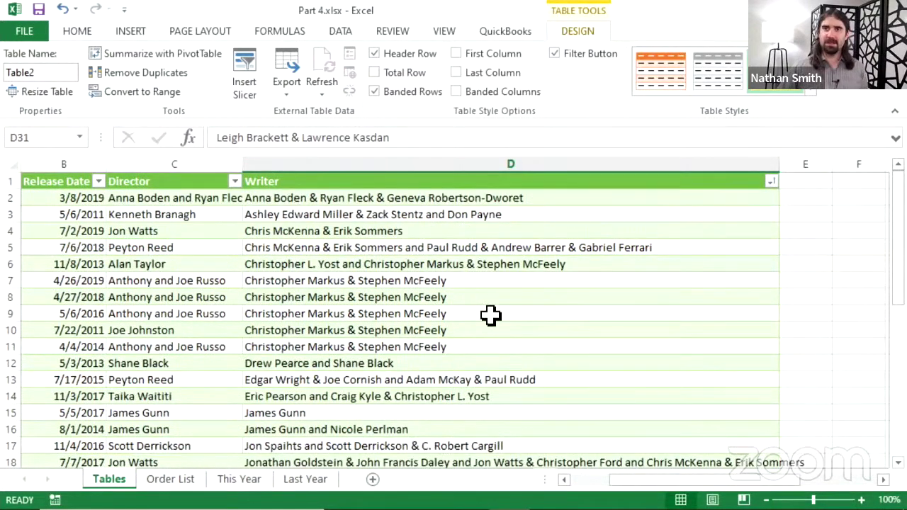
scroll(491, 315, down, 5)
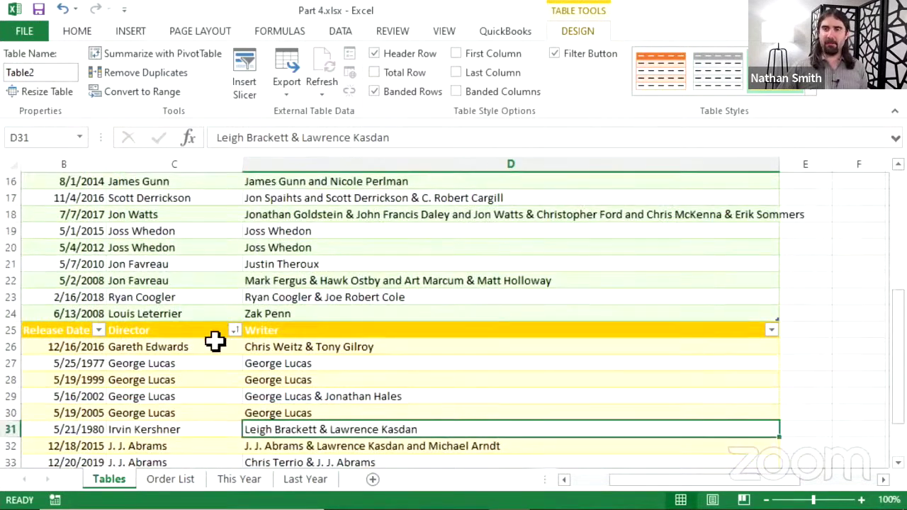
scroll(163, 383, down, 2)
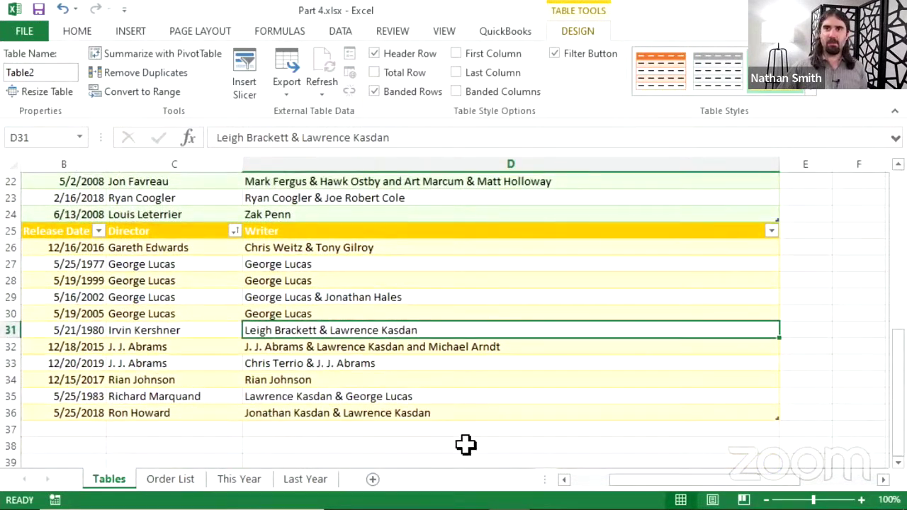
drag(669, 492, 583, 489)
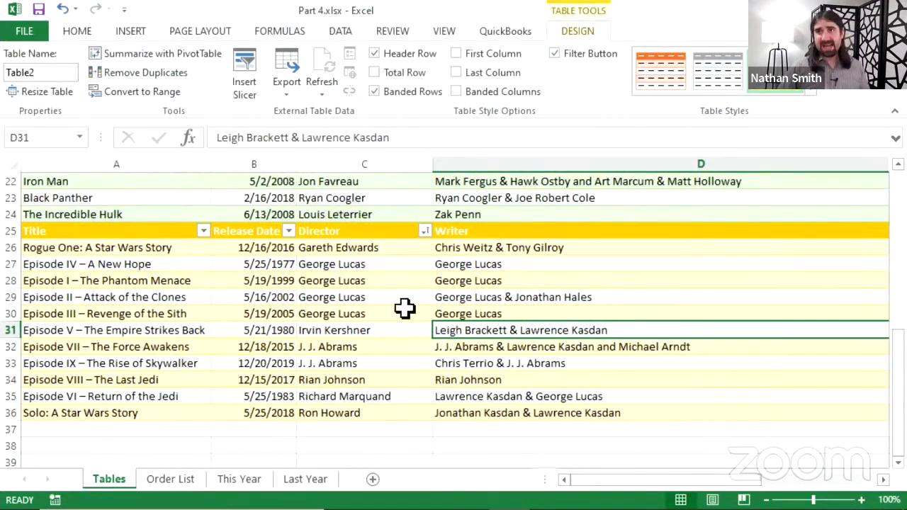
scroll(364, 314, up, 7)
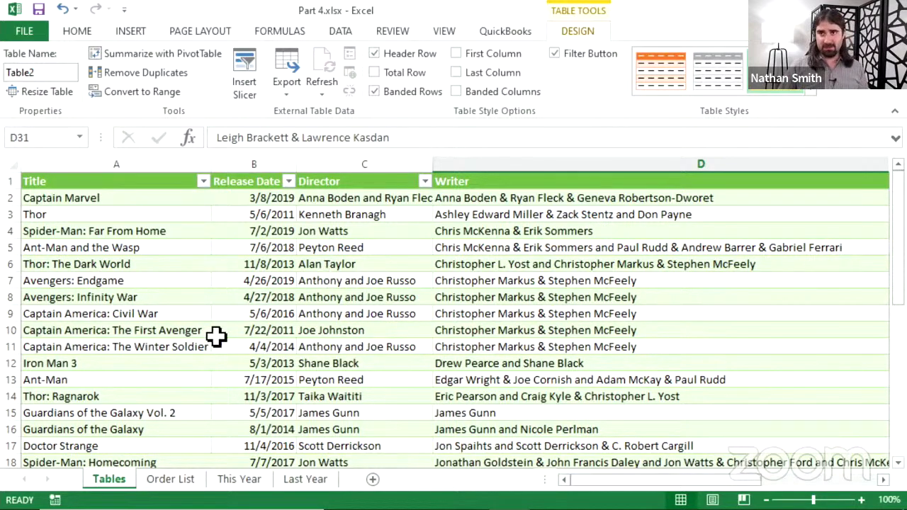
- Open the Order List sheet, look over its records, and select the whole list A1:N1001 starting from the Order # header
click(157, 479)
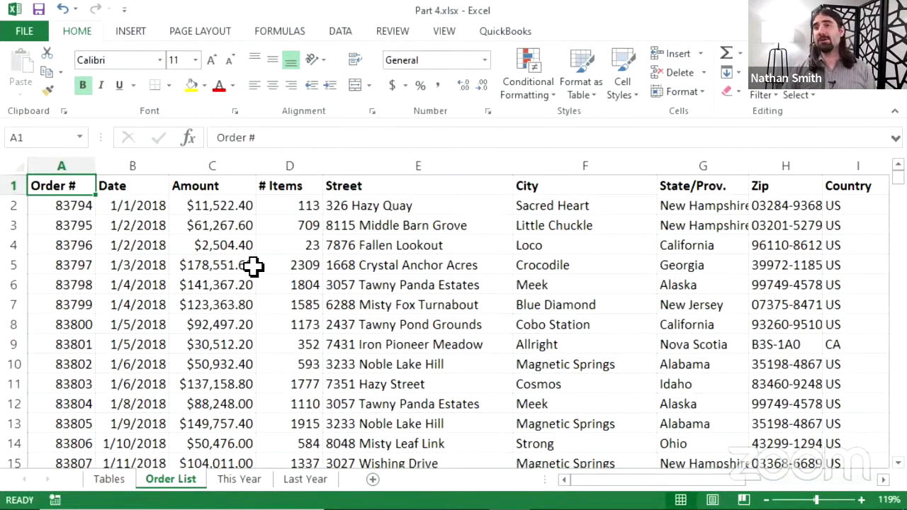
scroll(350, 298, down, 7)
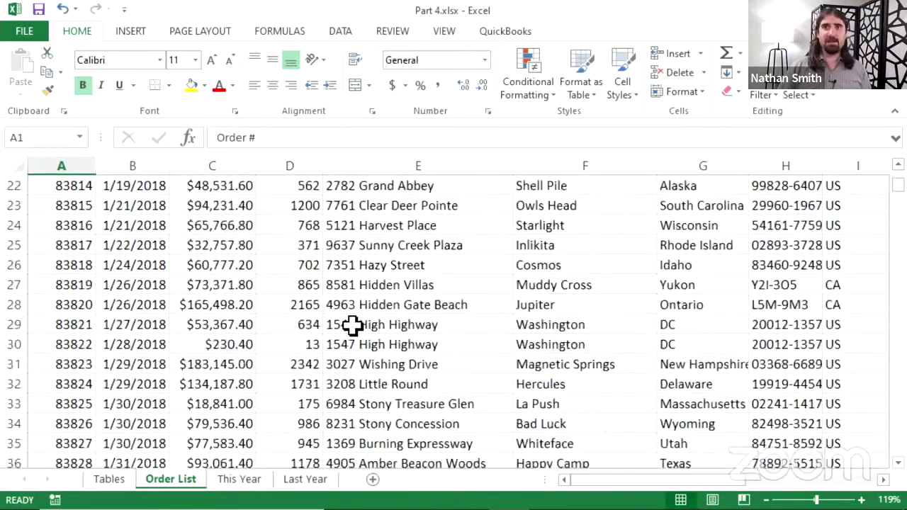
scroll(302, 362, up, 6)
scroll(302, 363, up, 1)
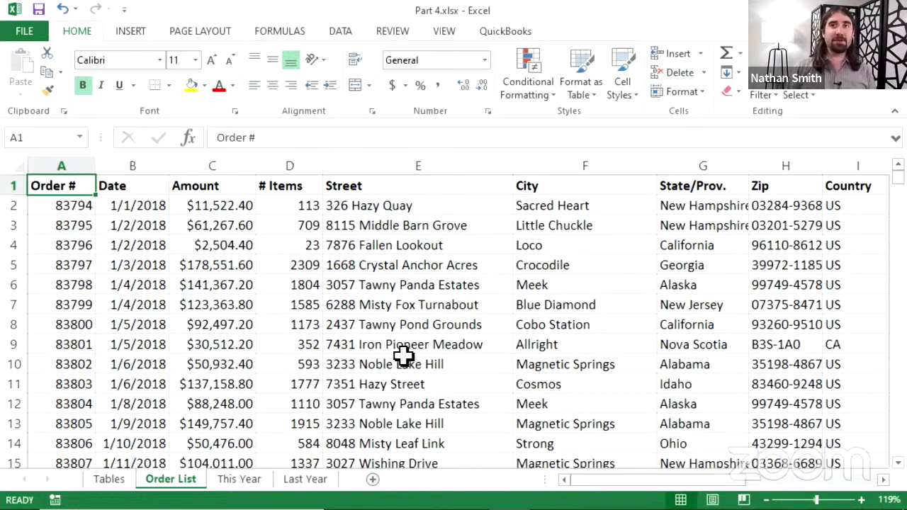
key(ctrl+shift+Right)
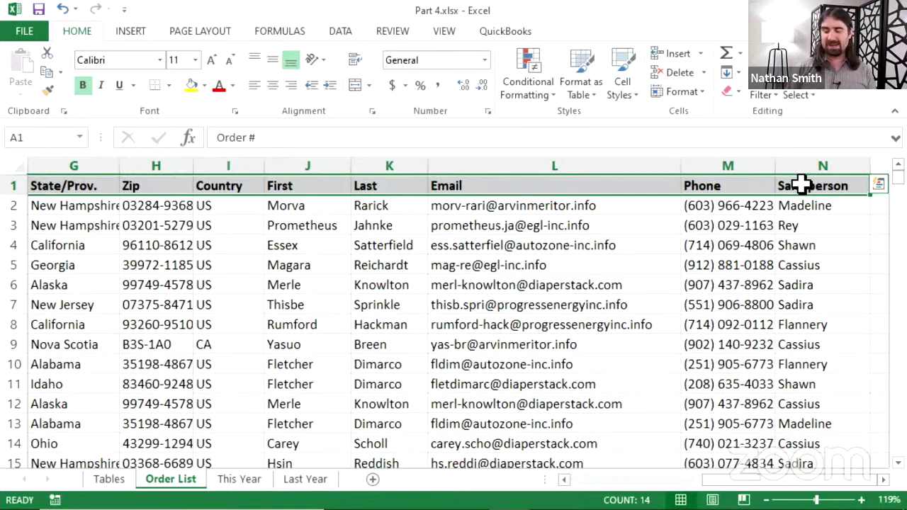
key(ctrl+shift+Down)
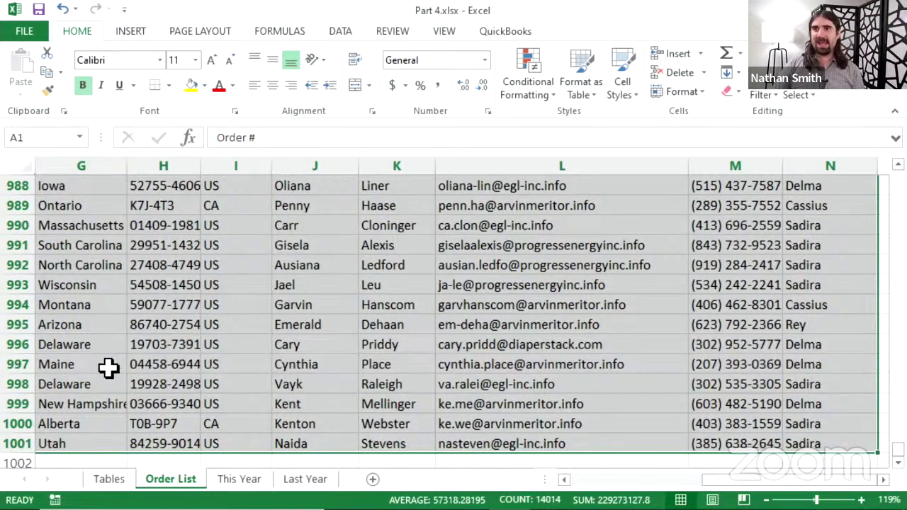
- Reselect the whole order list backwards, from its last cell N1001 to the Order # header in A1
mouse_move(850, 438)
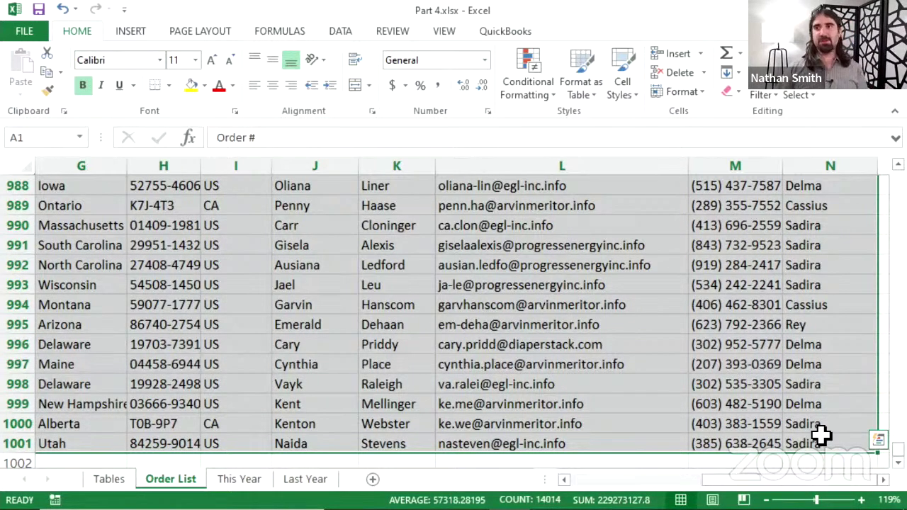
click(823, 441)
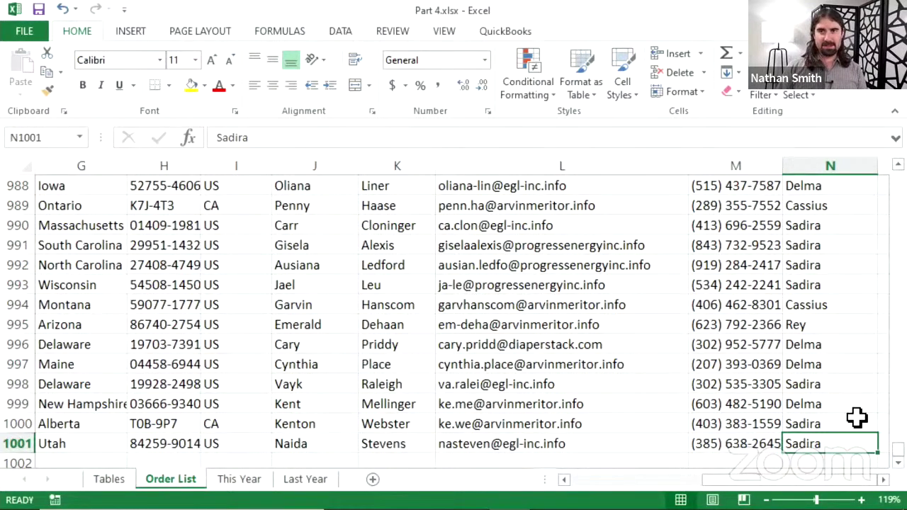
key(ctrl+shift+Left)
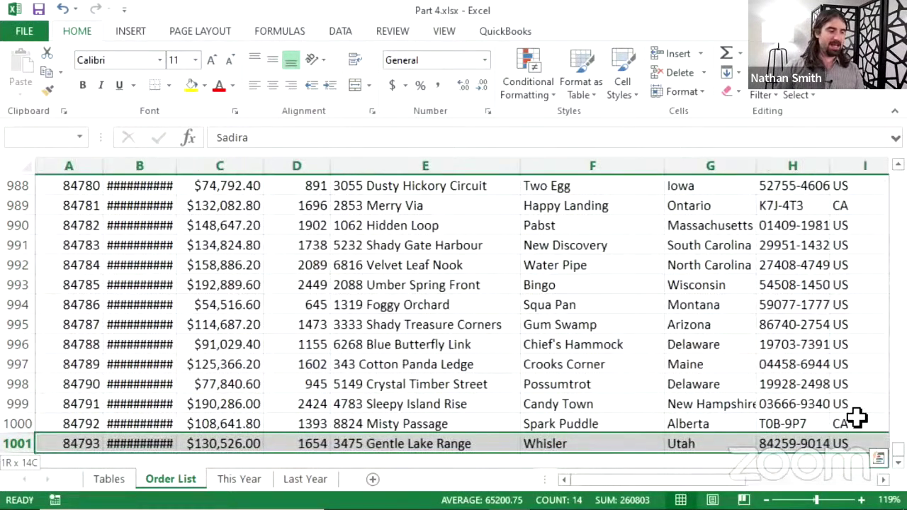
key(ctrl+shift+Up)
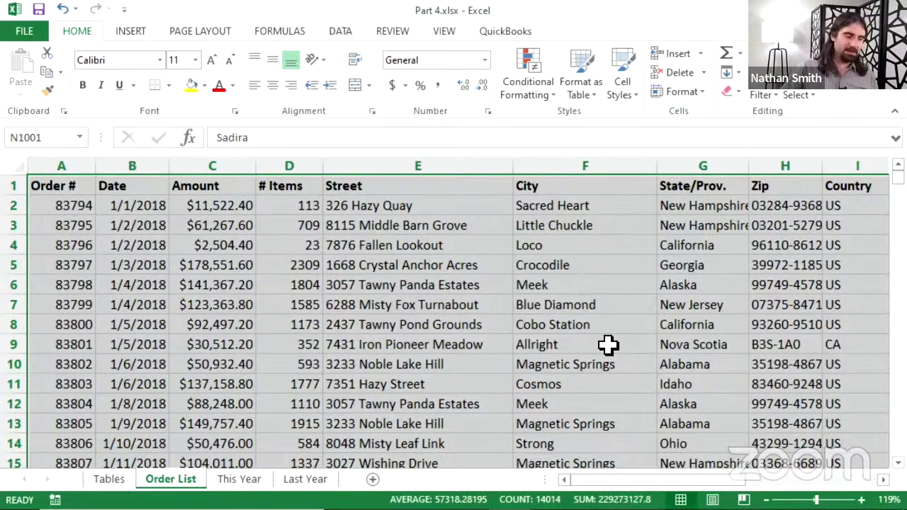
- Format the selected range A1:N1001 as a table with headers, using the first orange style among the medium table styles
click(588, 88)
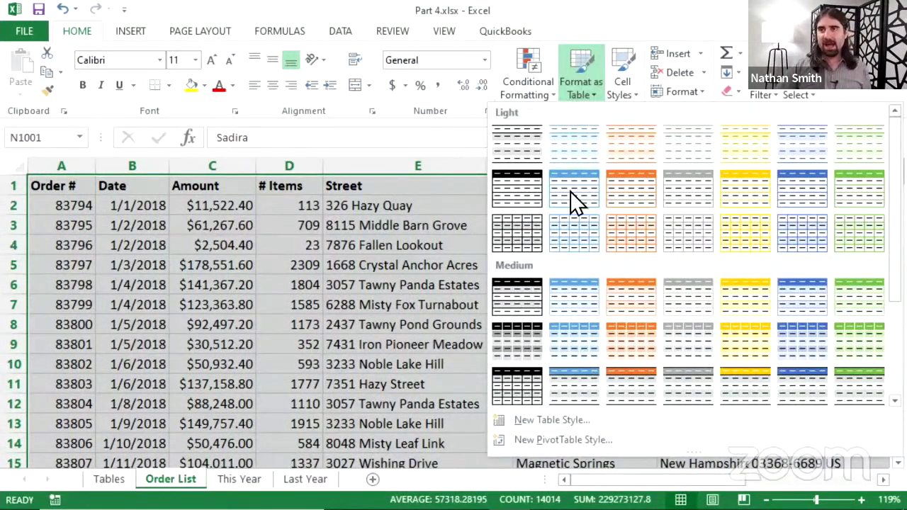
scroll(627, 310, down, 3)
scroll(624, 313, up, 3)
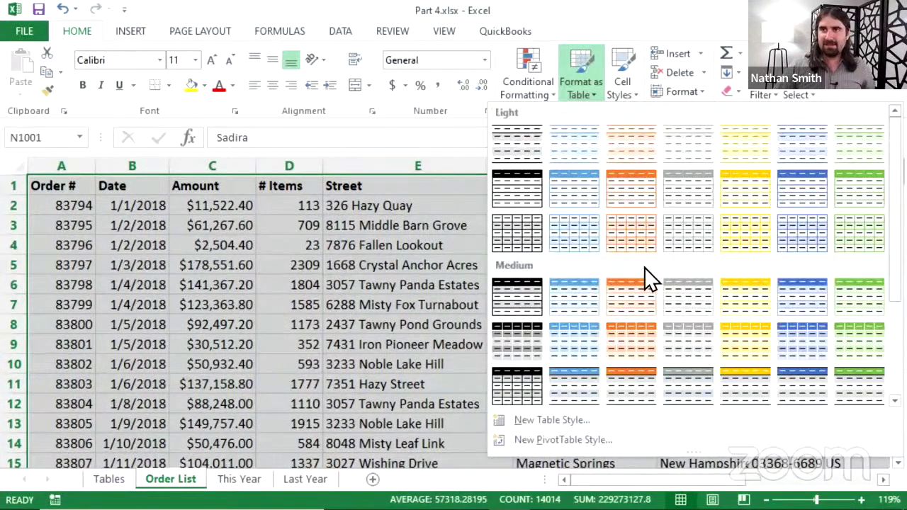
scroll(693, 291, down, 3)
scroll(713, 290, up, 3)
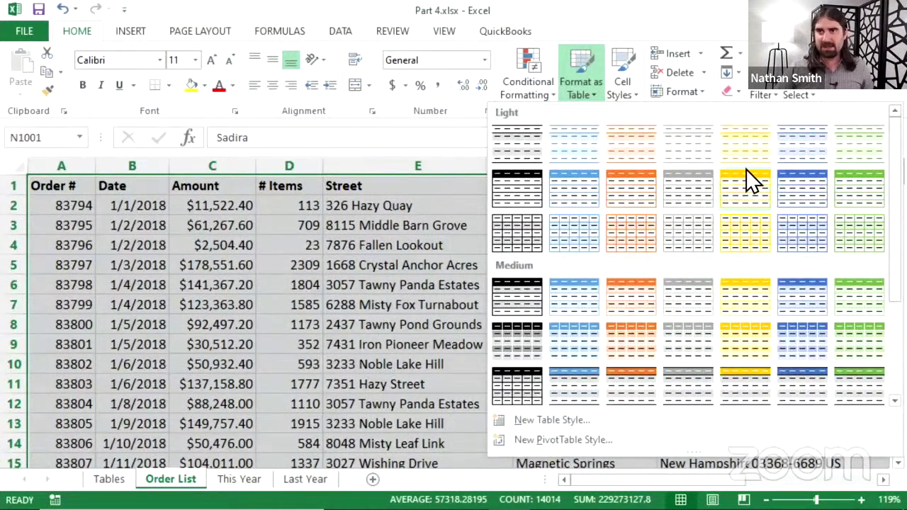
click(641, 298)
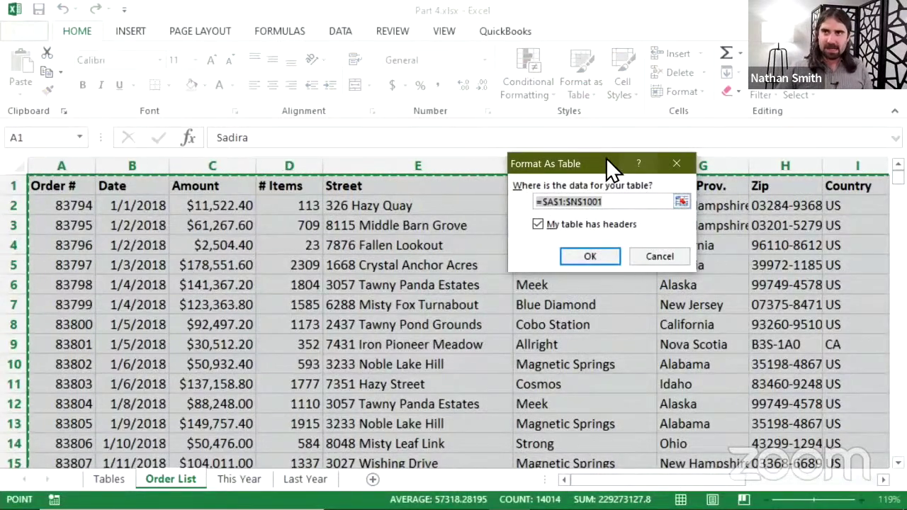
click(537, 224)
click(536, 224)
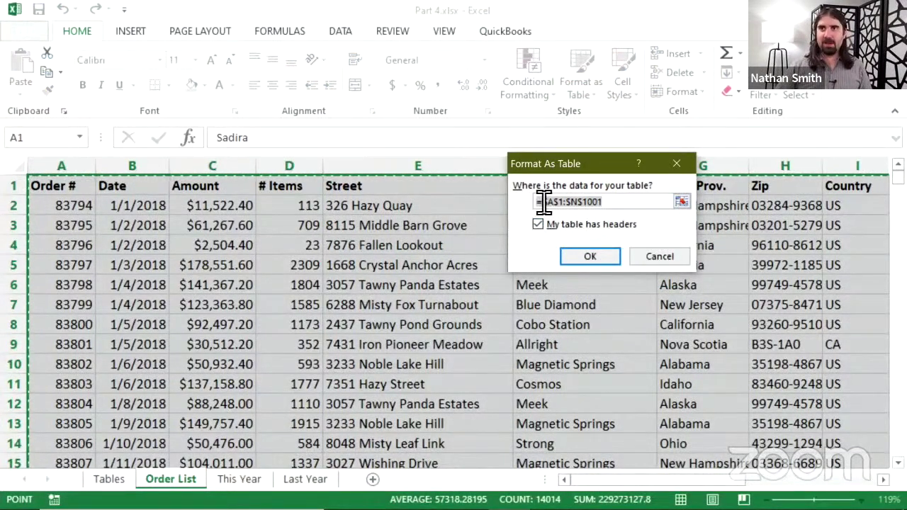
click(599, 202)
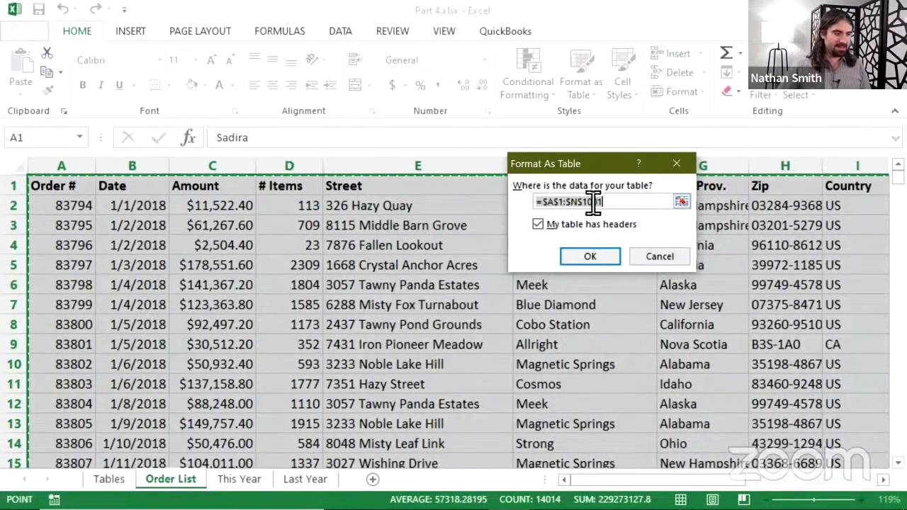
click(588, 256)
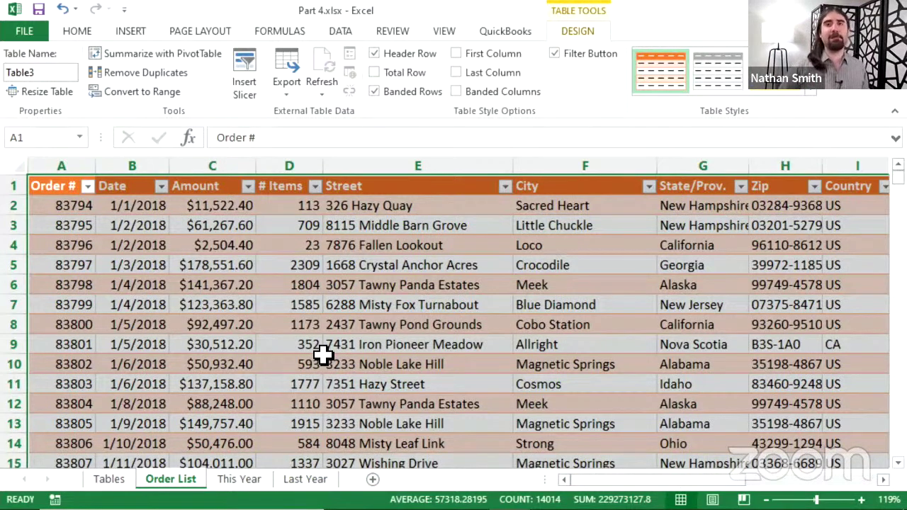
- Look further down the order table and view the editing options for the City column and for row 145
scroll(345, 299, down, 15)
scroll(359, 338, down, 20)
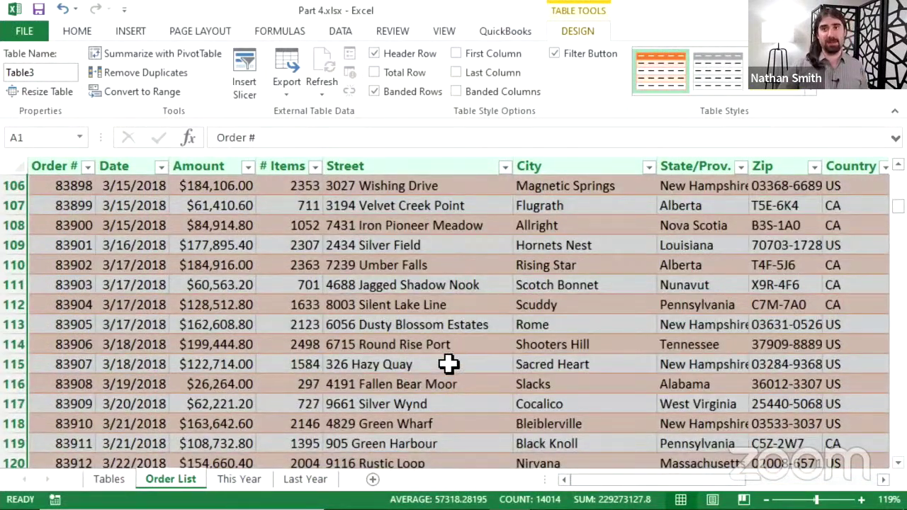
scroll(450, 324, down, 11)
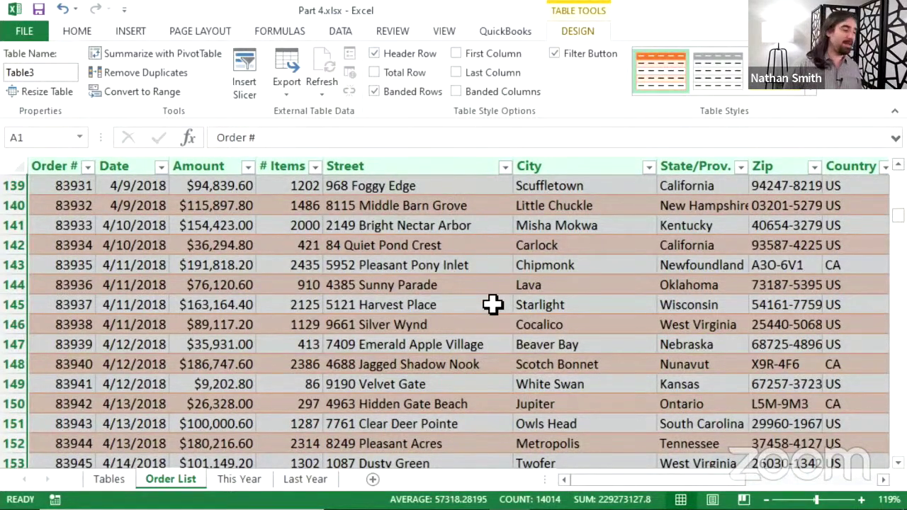
right_click(553, 165)
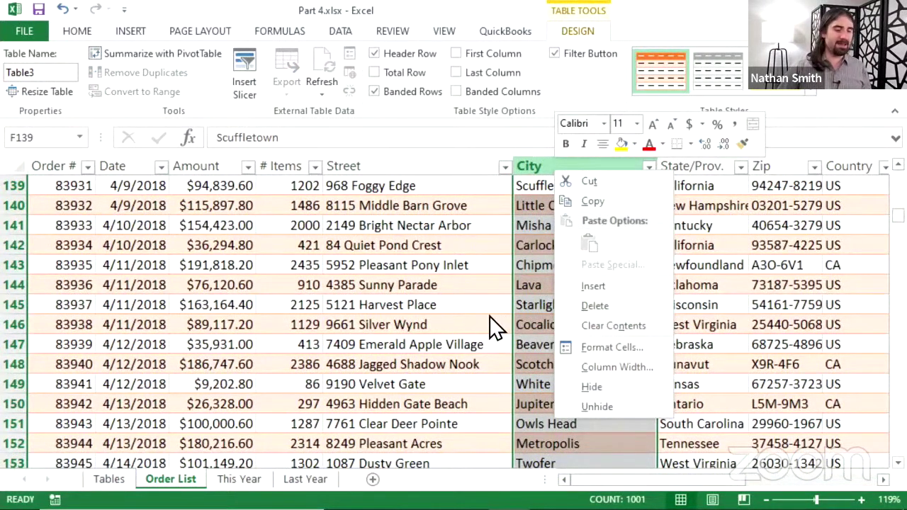
click(494, 298)
click(496, 298)
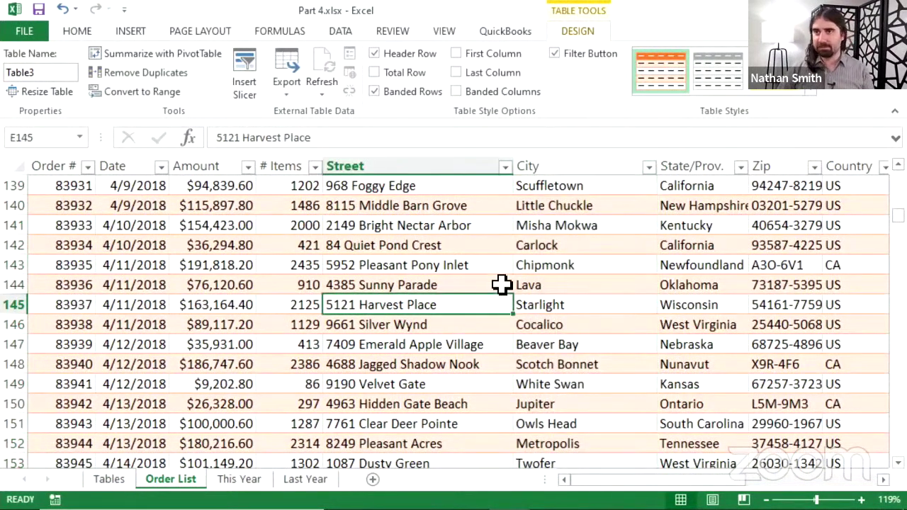
right_click(15, 306)
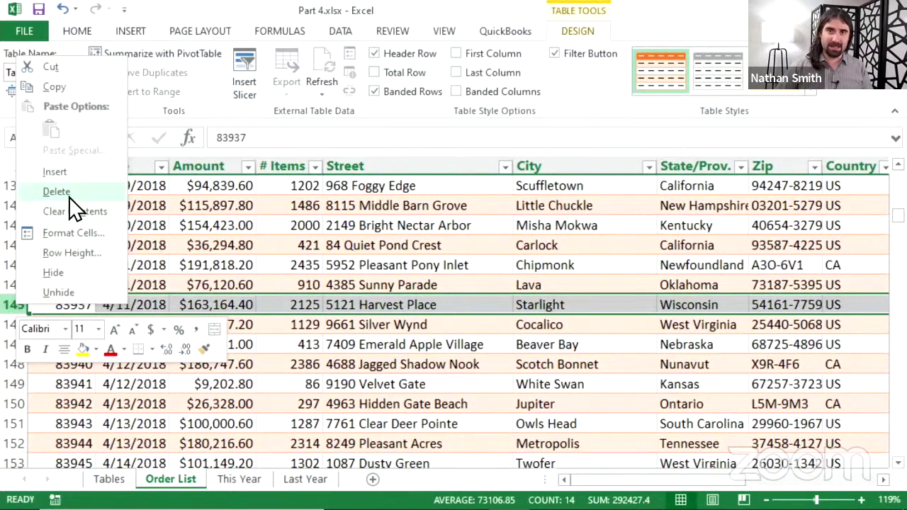
click(337, 248)
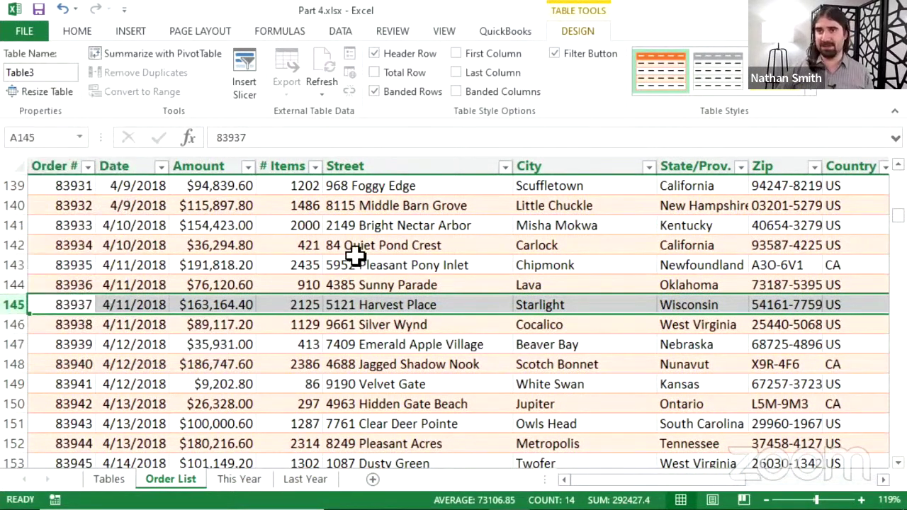
click(391, 264)
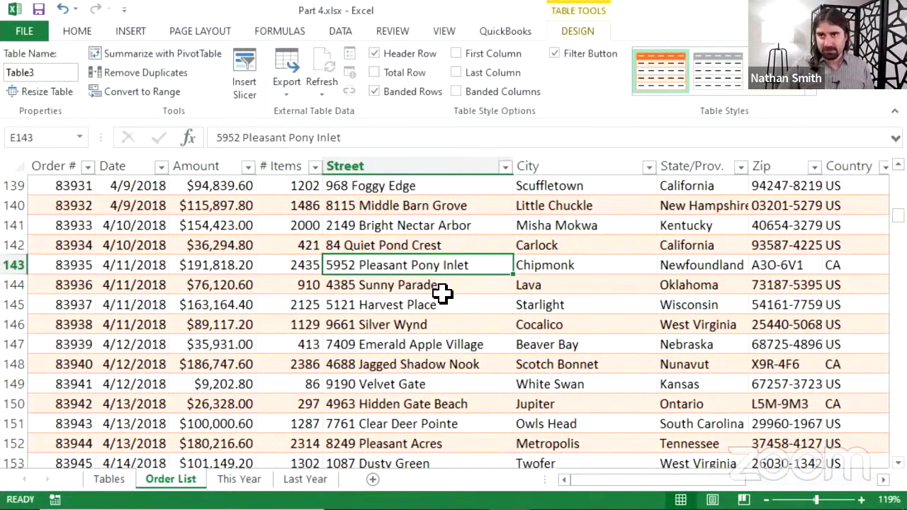
- Go back to the start of the order table and examine its column headings and first records
scroll(436, 301, up, 11)
scroll(424, 305, up, 18)
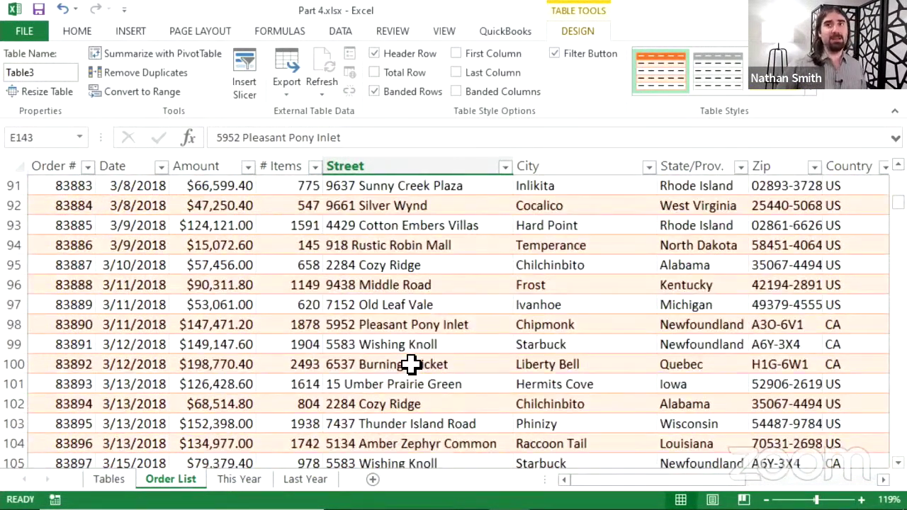
scroll(426, 330, up, 7)
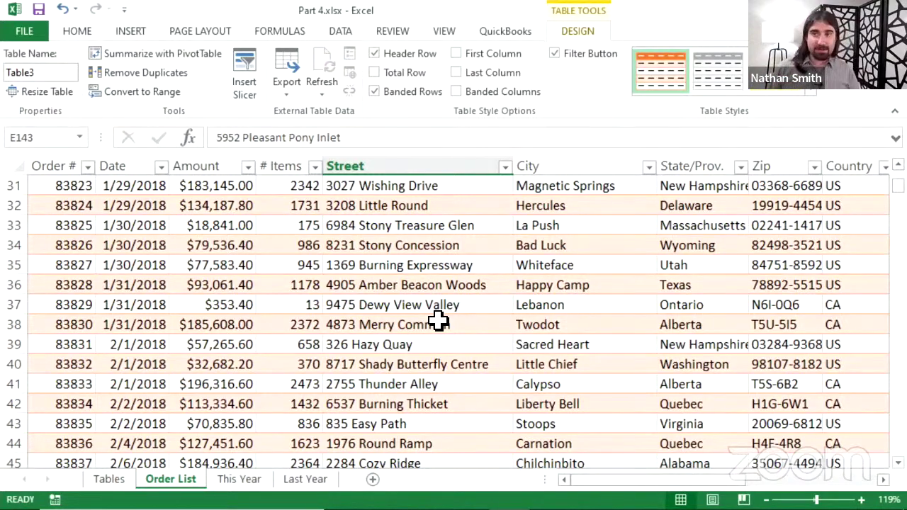
scroll(360, 358, up, 1)
scroll(360, 358, up, 10)
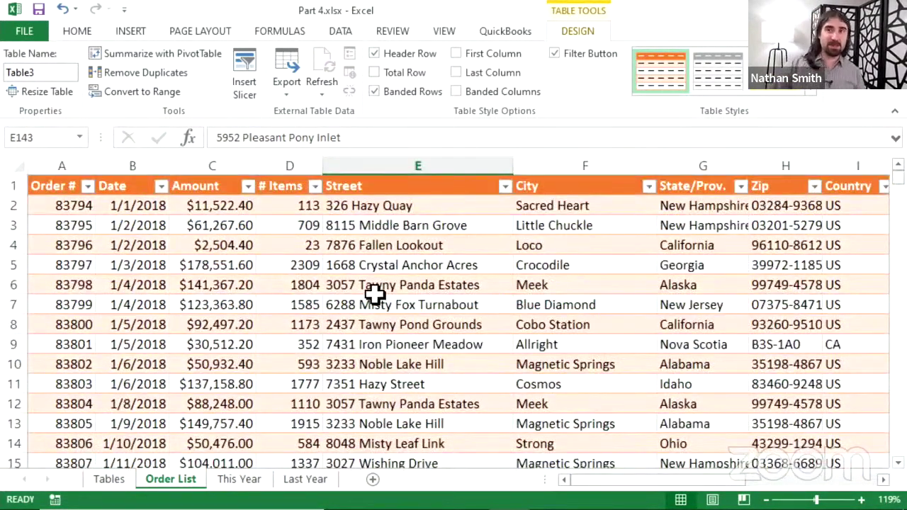
scroll(330, 283, down, 6)
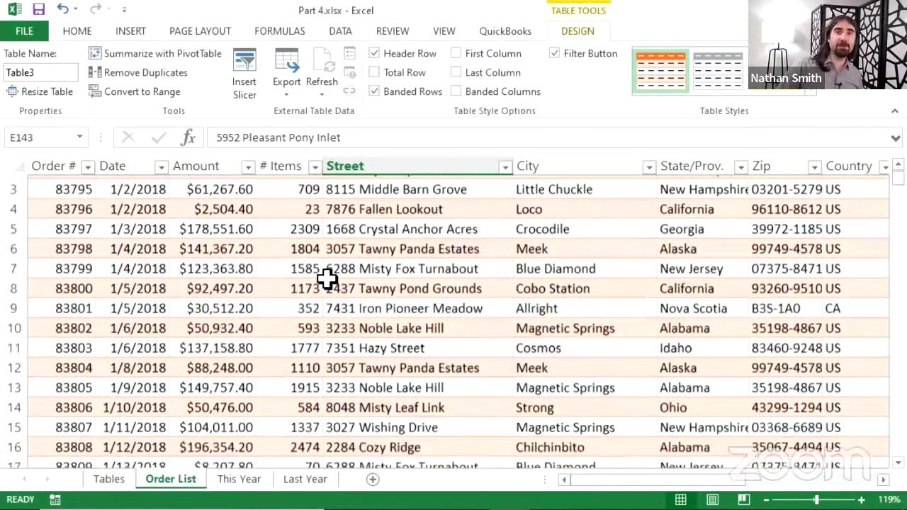
scroll(301, 284, down, 4)
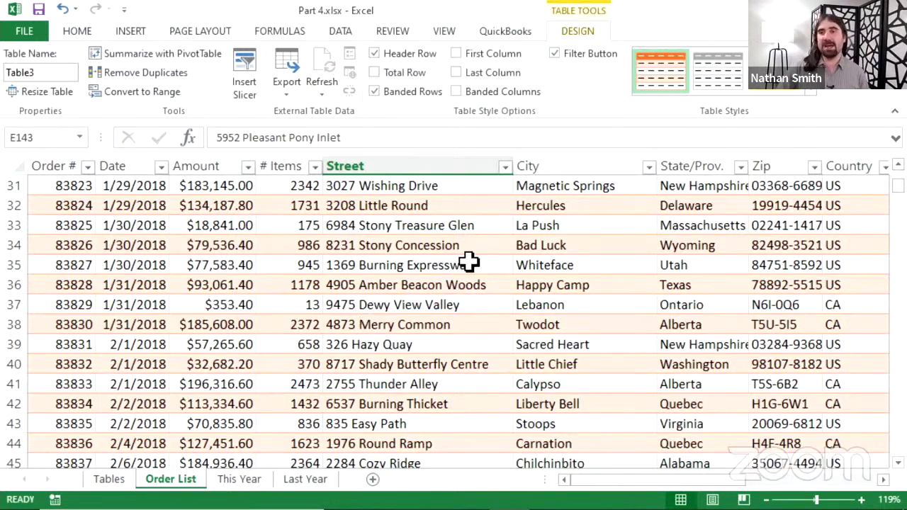
- Insert a PivotTable based on the order table Table3, placed on a new worksheet
click(491, 305)
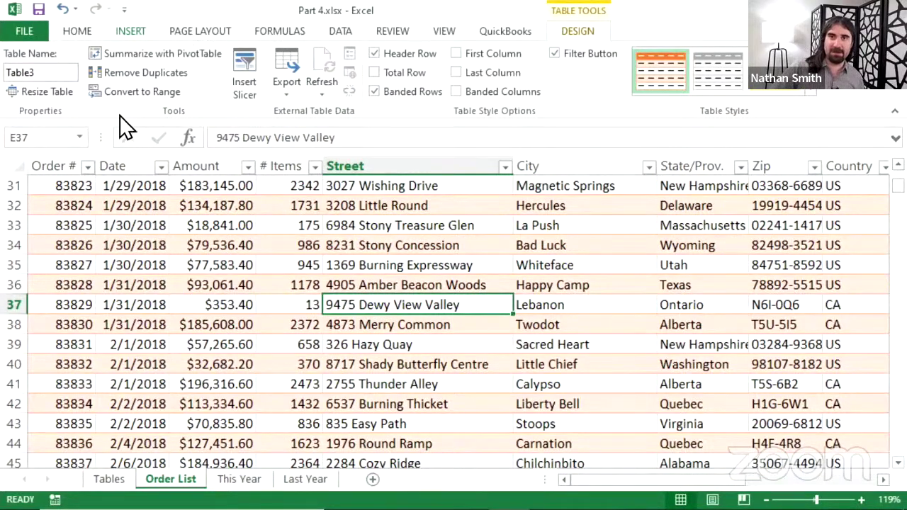
click(136, 31)
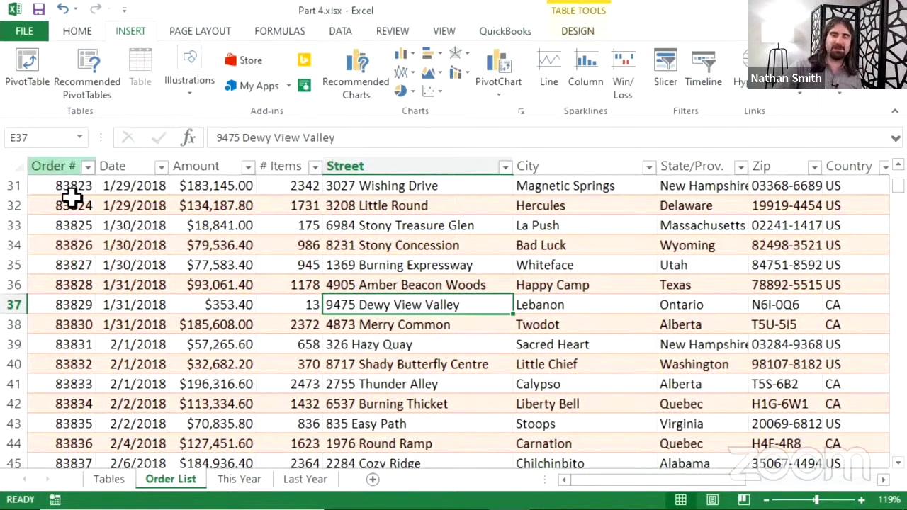
click(38, 76)
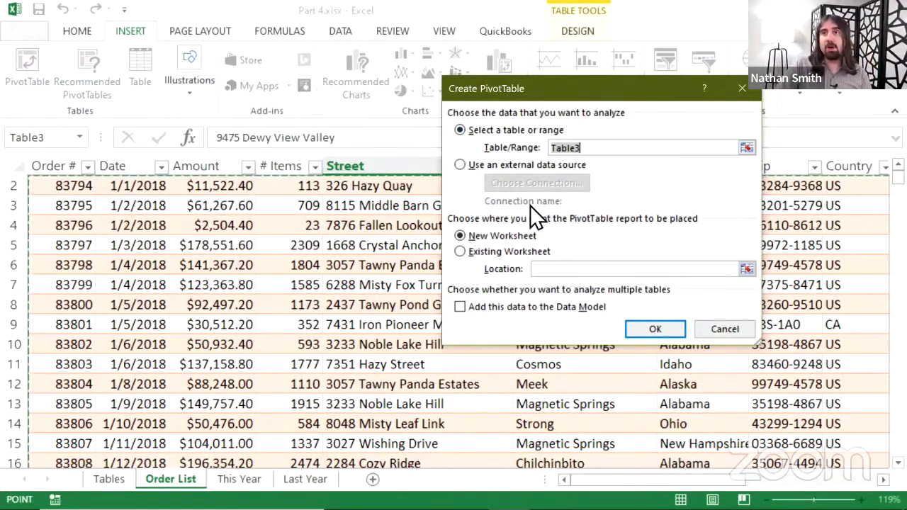
drag(549, 88, 468, 120)
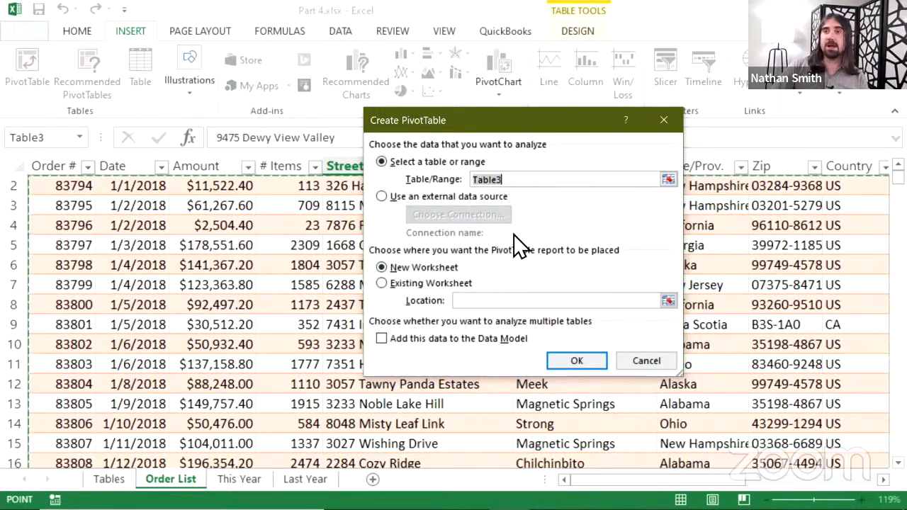
key(BackSpace)
key(ctrl+z)
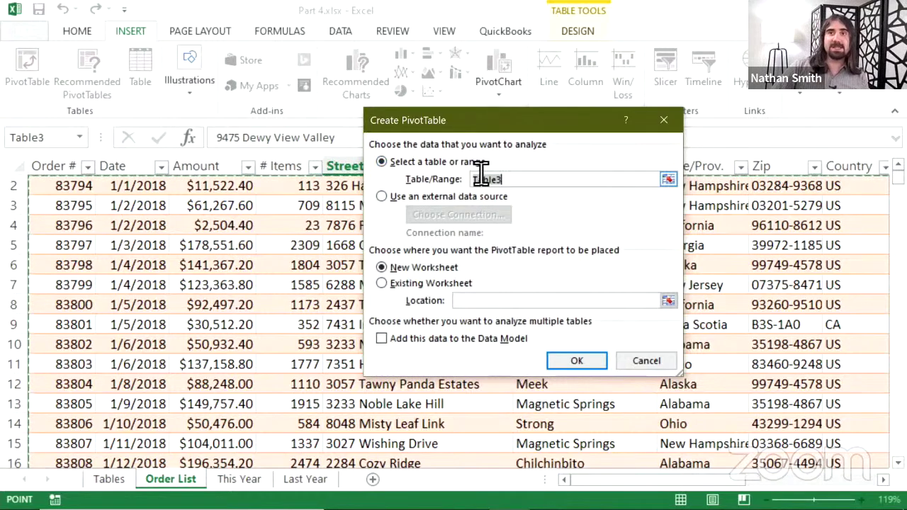
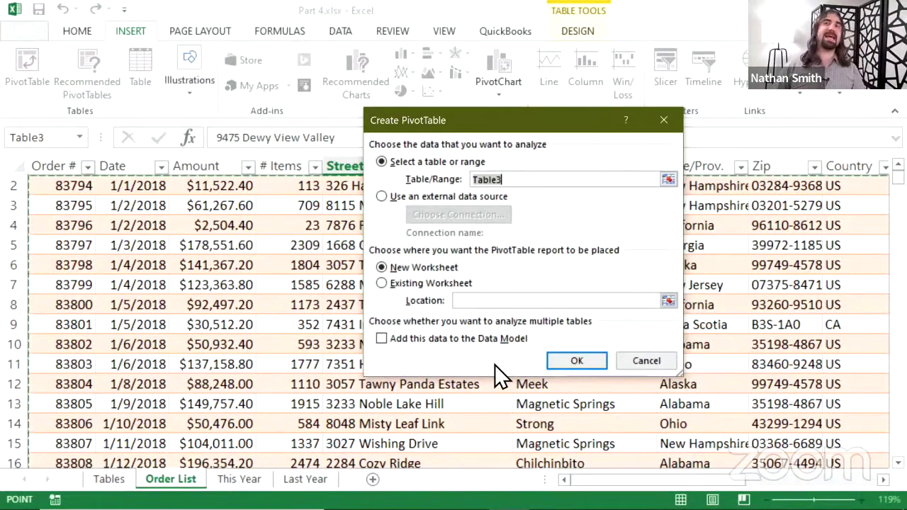
click(595, 359)
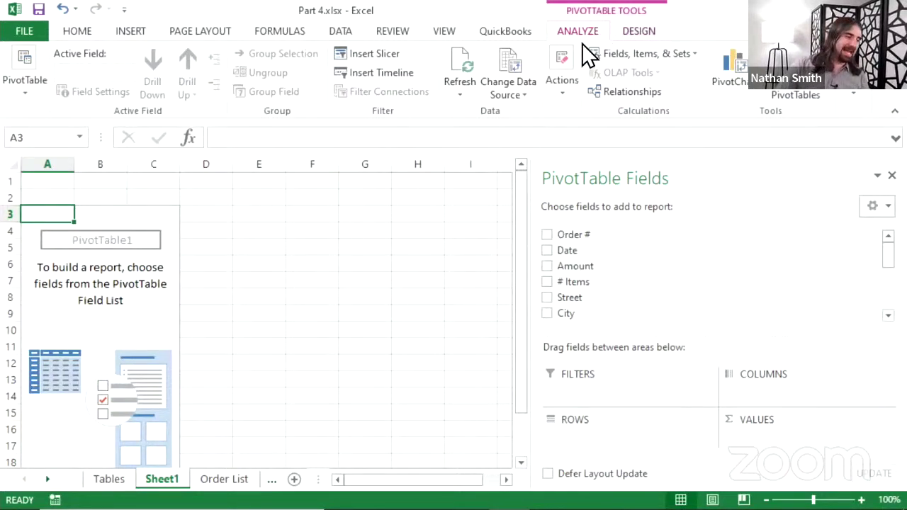
- Review the PivotTable's design and analysis tools, and compare selecting a cell outside and inside the empty report
click(623, 35)
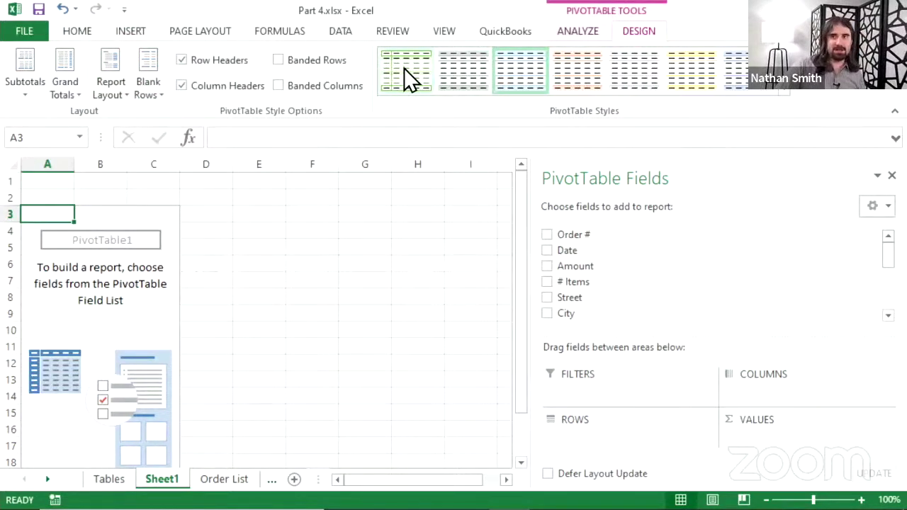
click(577, 35)
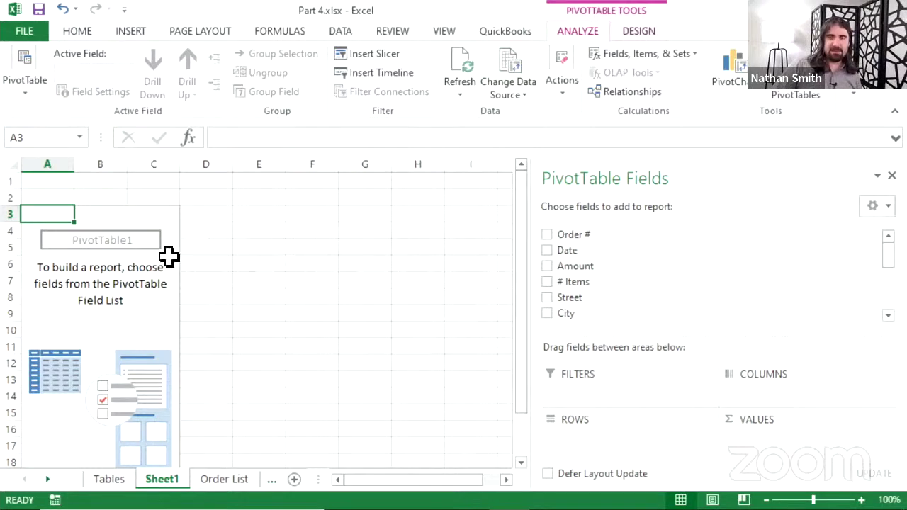
click(370, 236)
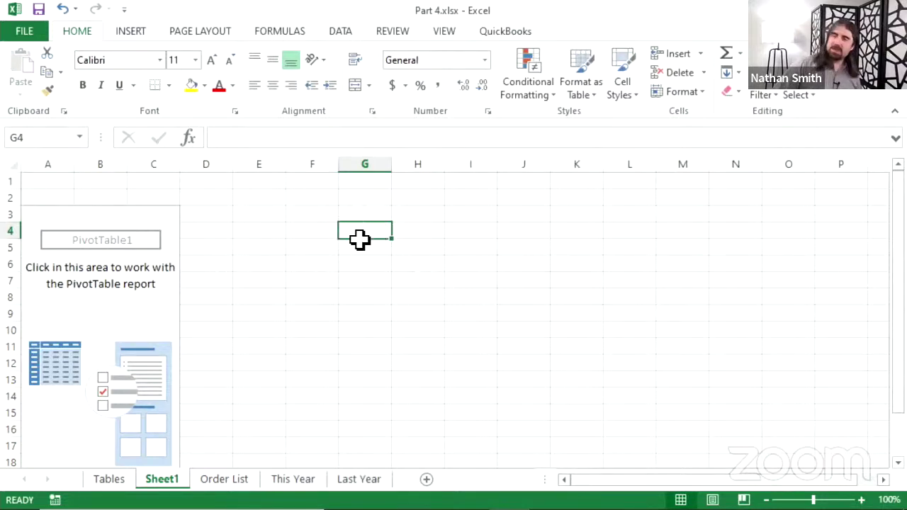
click(55, 214)
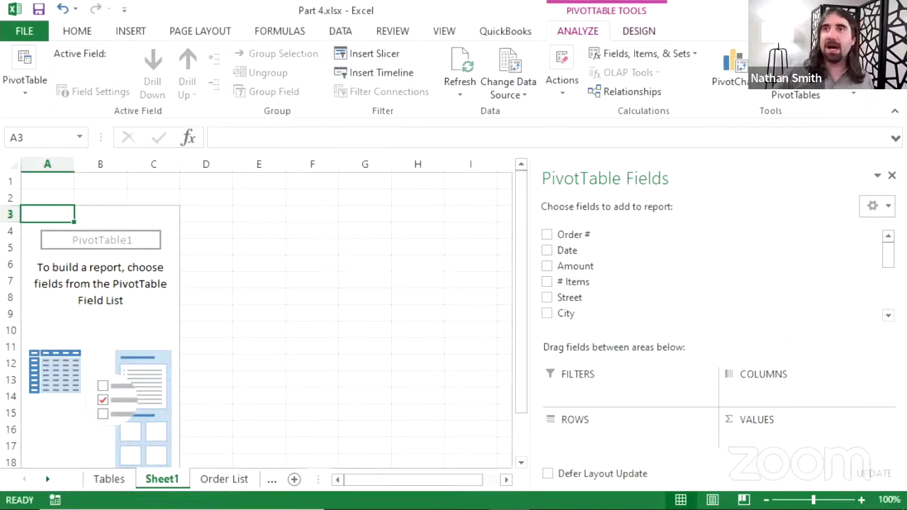
- View the ribbon display options and close them again, keeping the PivotTable analysis tools in view
click(826, 10)
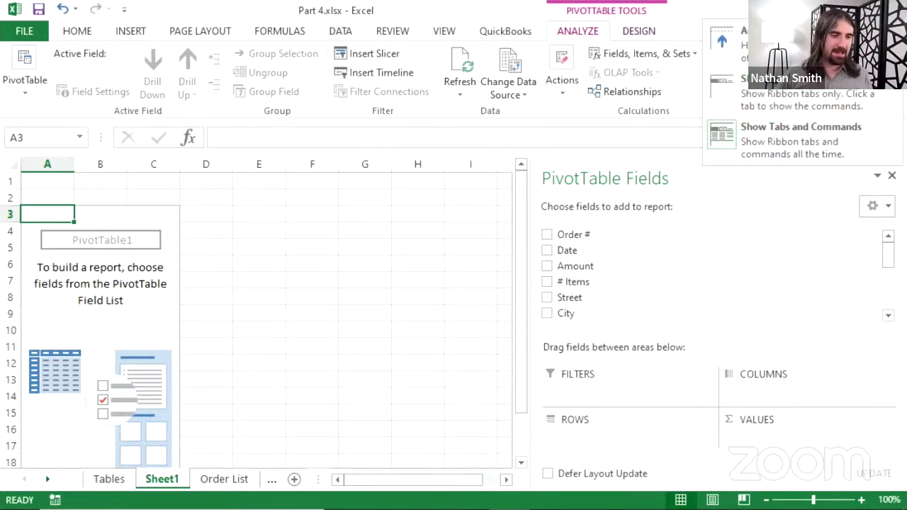
click(815, 10)
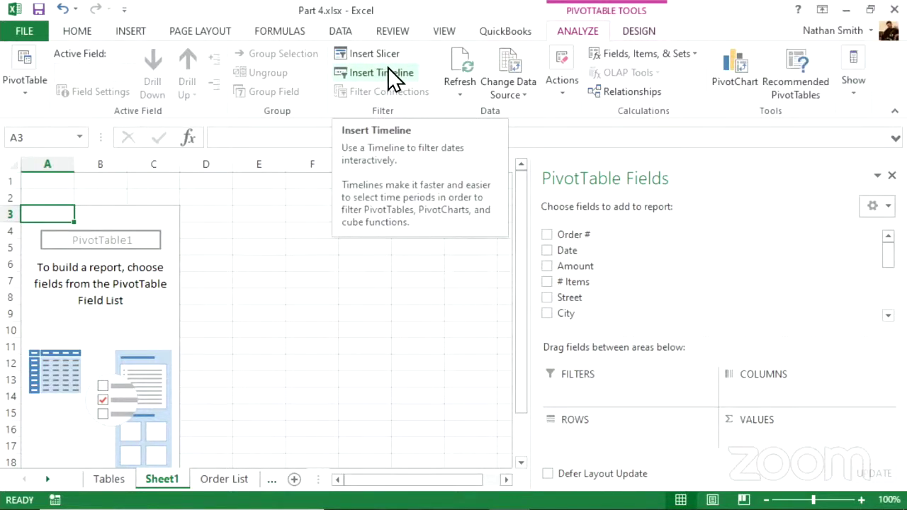
click(822, 10)
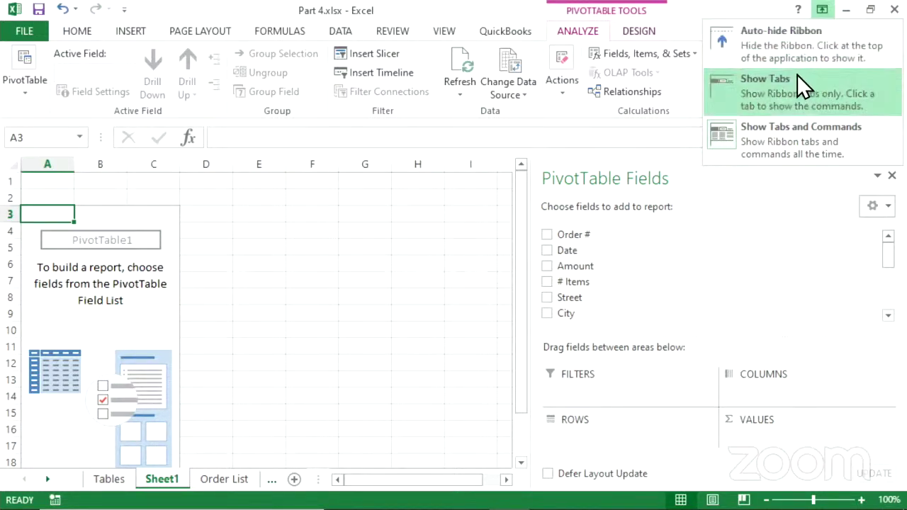
click(823, 11)
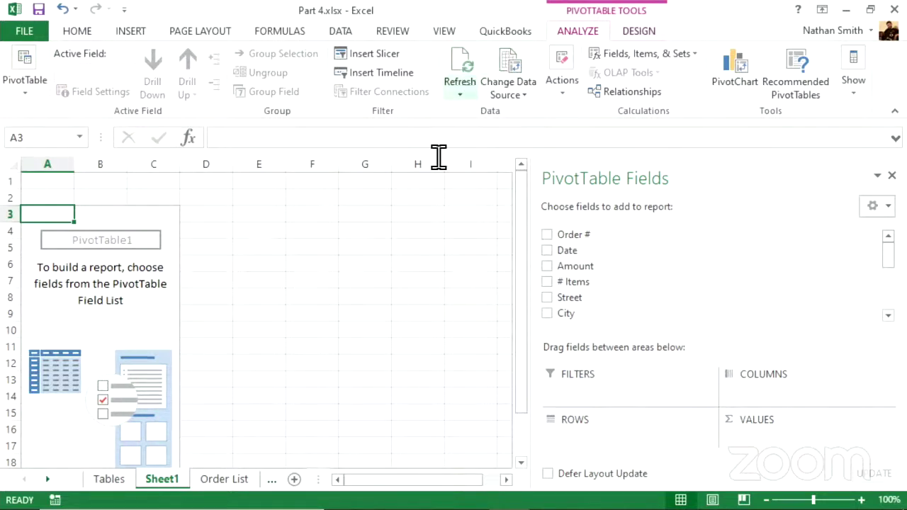
- Compare the source records on Order List with the empty PivotTable on Sheet1 and view the description of its Refresh command
click(224, 480)
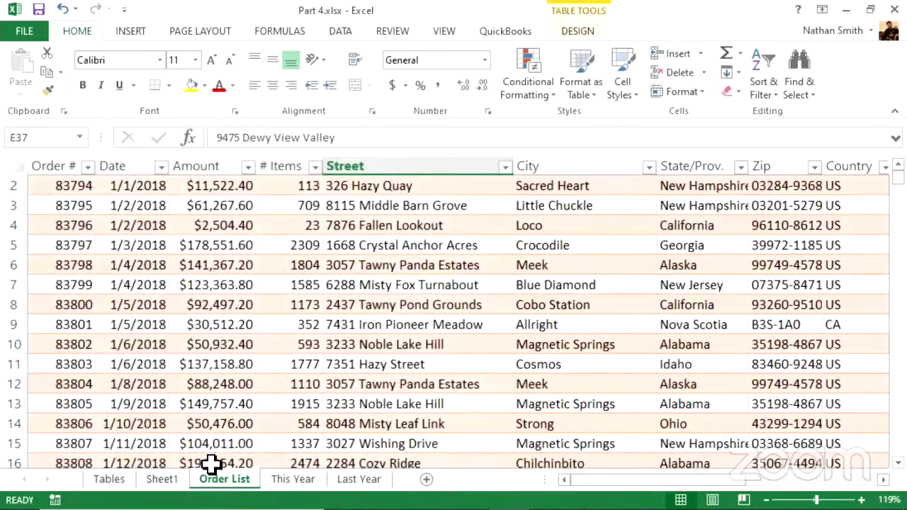
click(182, 485)
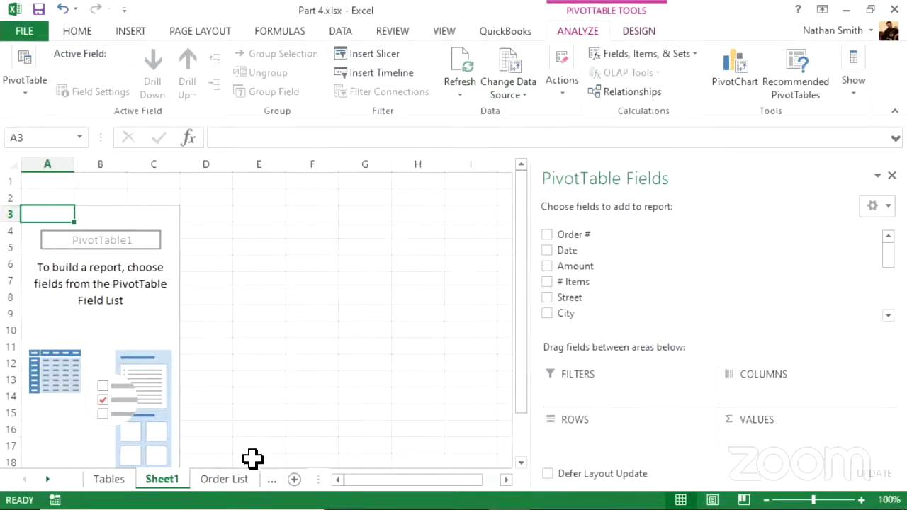
click(228, 482)
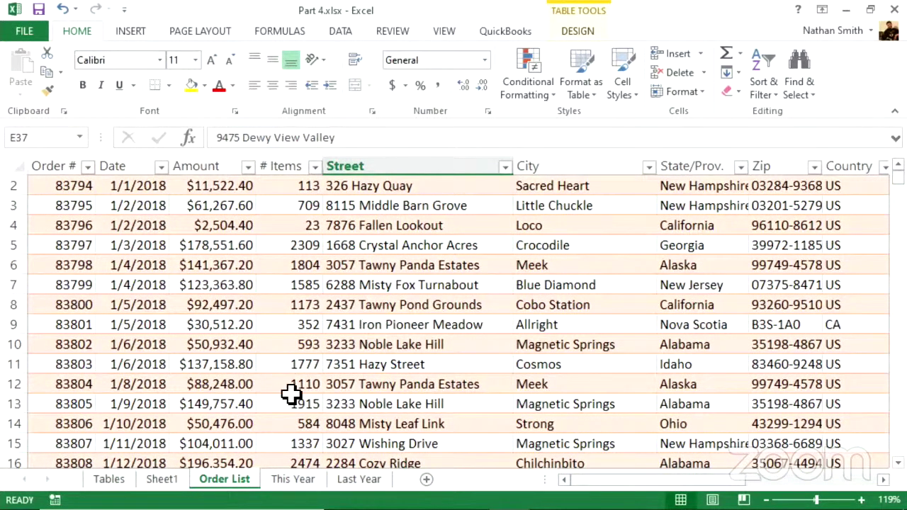
click(176, 475)
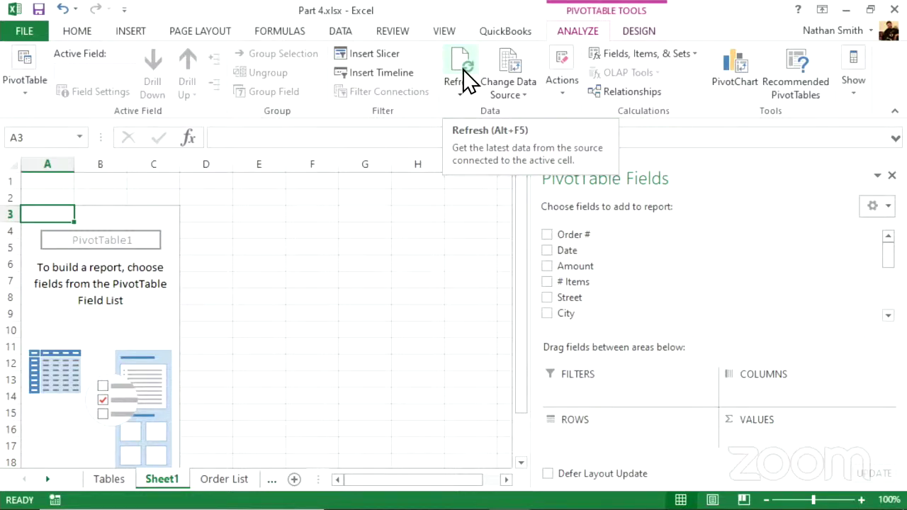
click(219, 489)
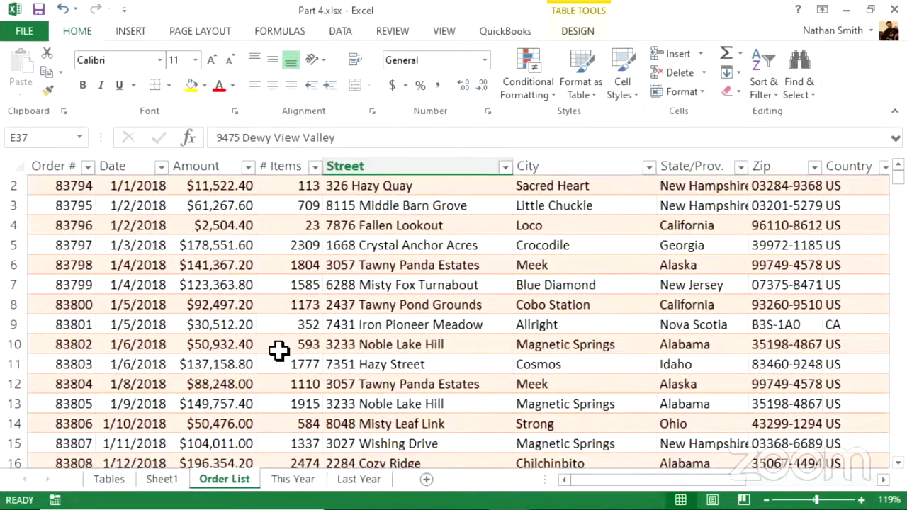
click(177, 483)
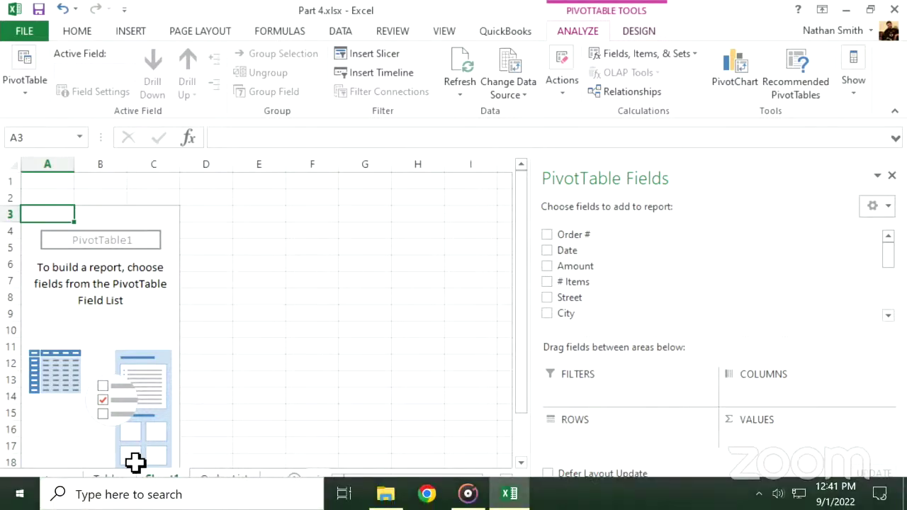
- Go to the end of the order table on Order List and view the editing options for its last record, row 1001
click(234, 480)
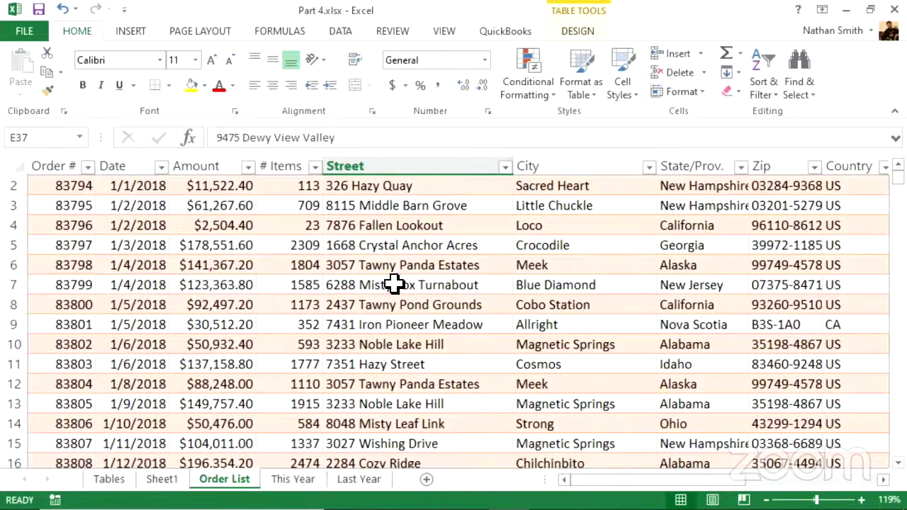
scroll(419, 364, down, 20)
scroll(507, 339, down, 20)
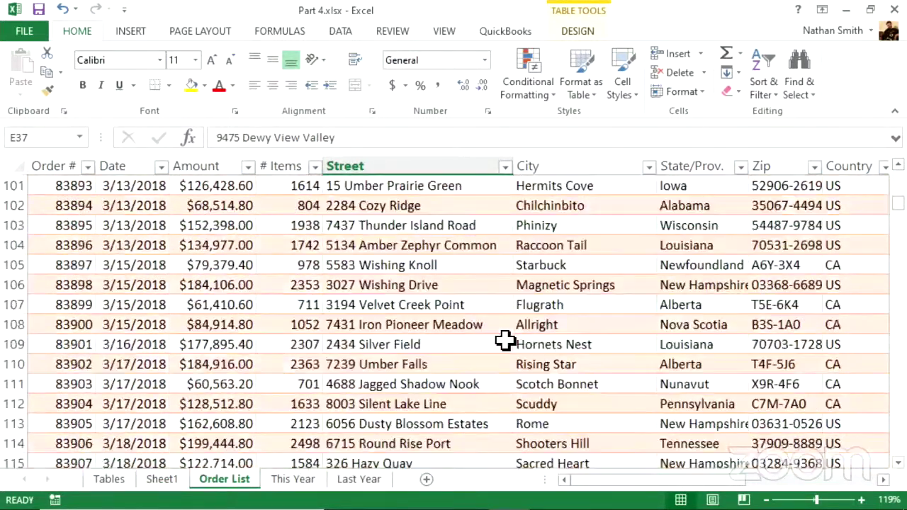
scroll(514, 364, down, 20)
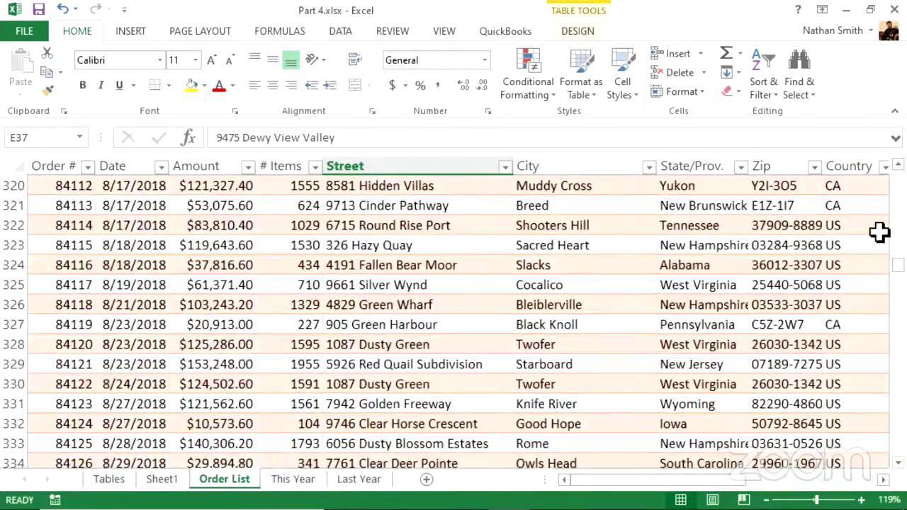
drag(897, 267, 888, 462)
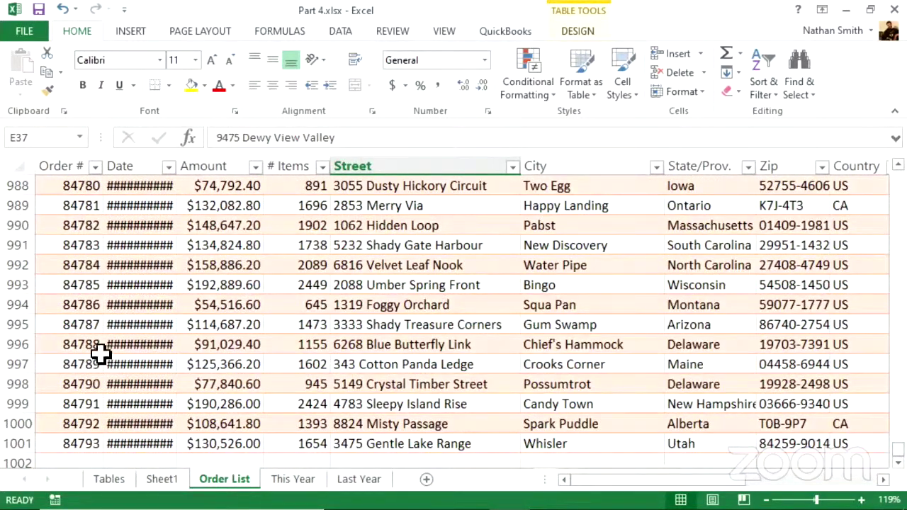
right_click(17, 443)
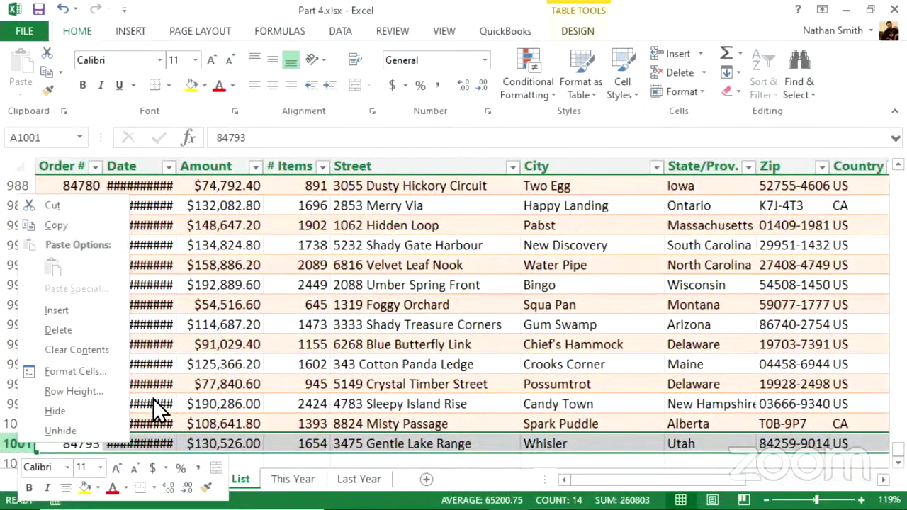
click(209, 375)
click(147, 434)
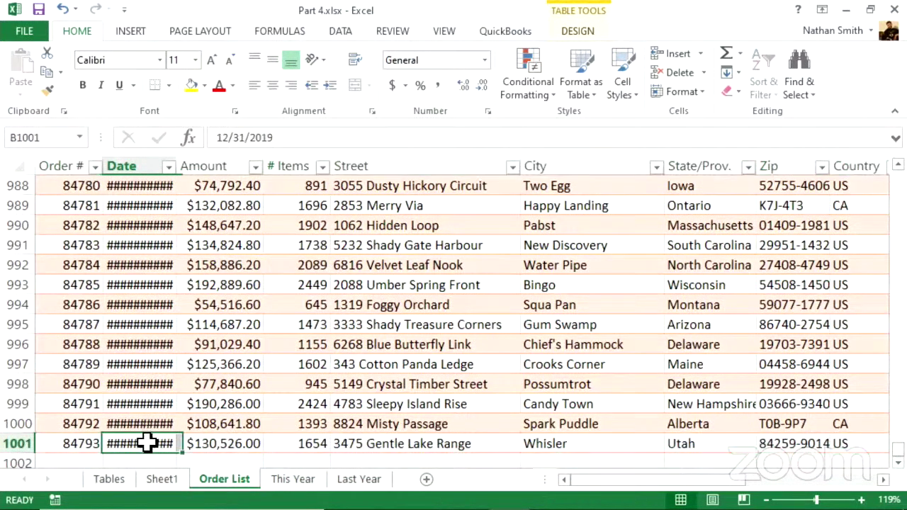
- Insert a blank table row above the last record of the order table
right_click(147, 441)
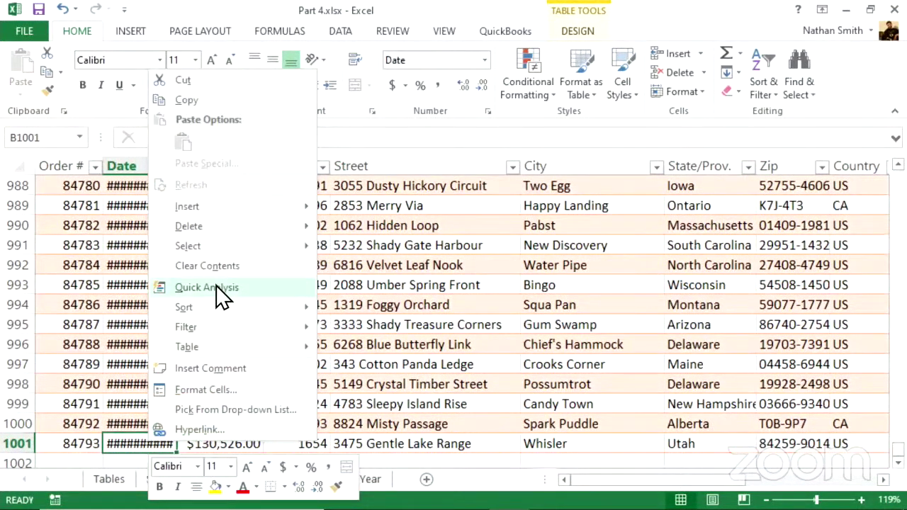
mouse_move(252, 210)
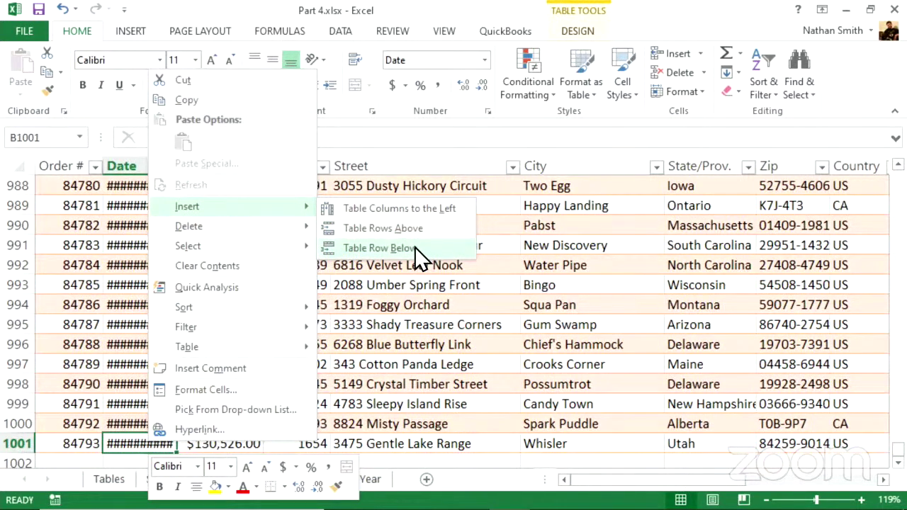
click(423, 229)
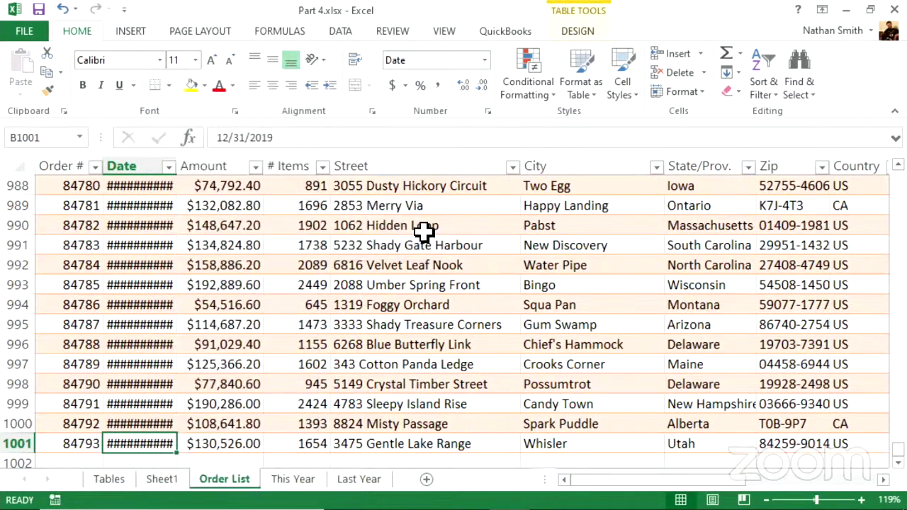
scroll(383, 326, down, 3)
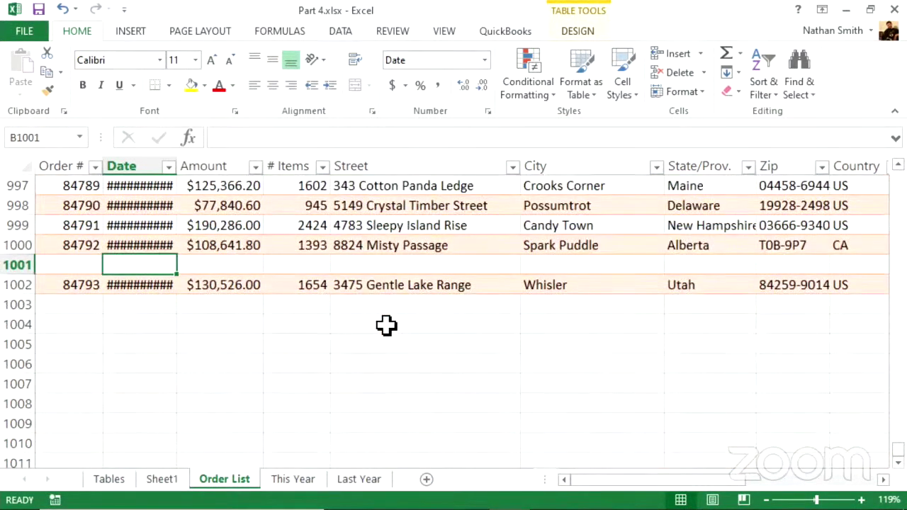
- View the Table options for the blank row 1001 and undo the row insertion
right_click(168, 266)
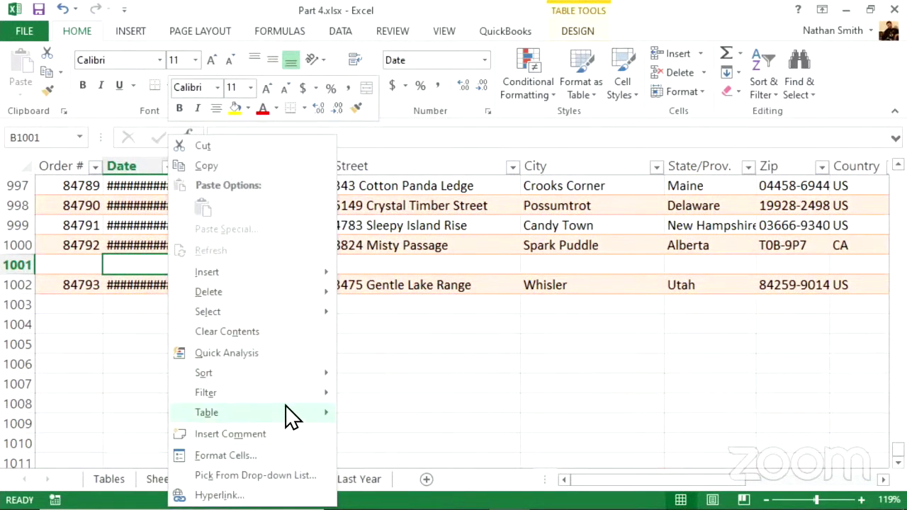
mouse_move(291, 414)
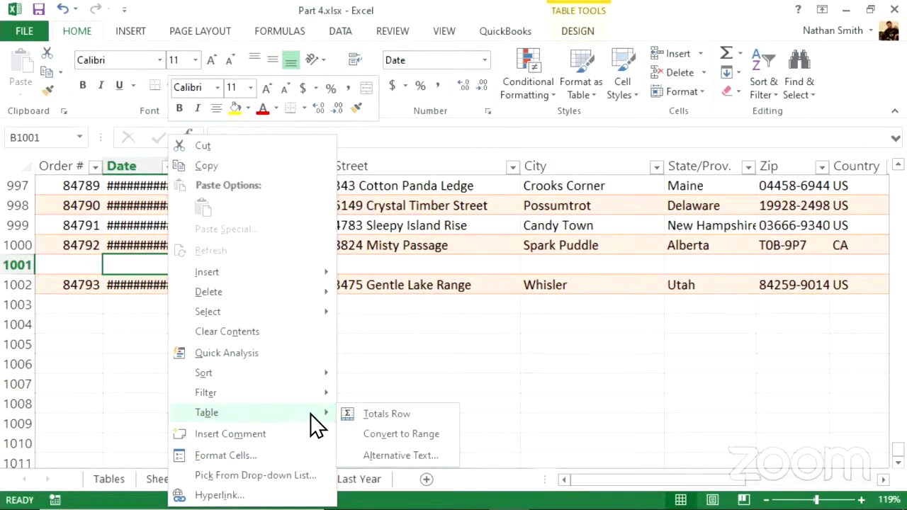
click(395, 228)
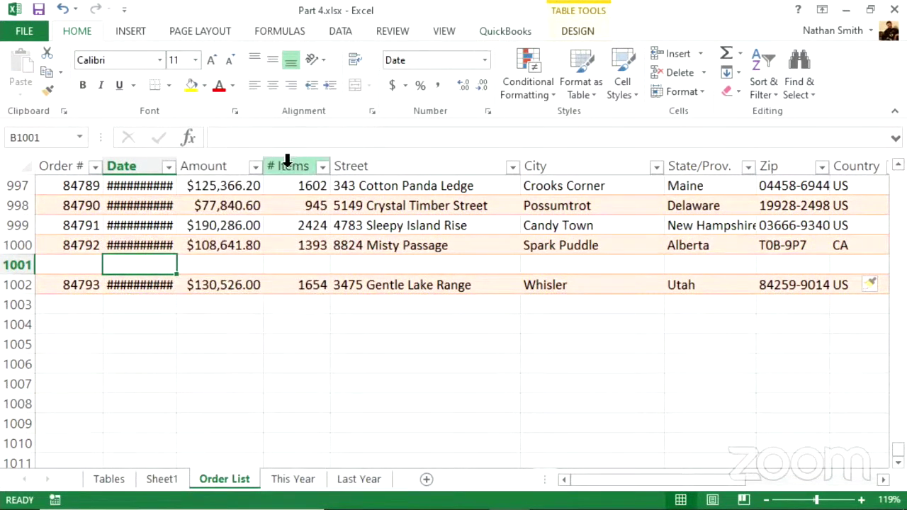
key(ctrl+z)
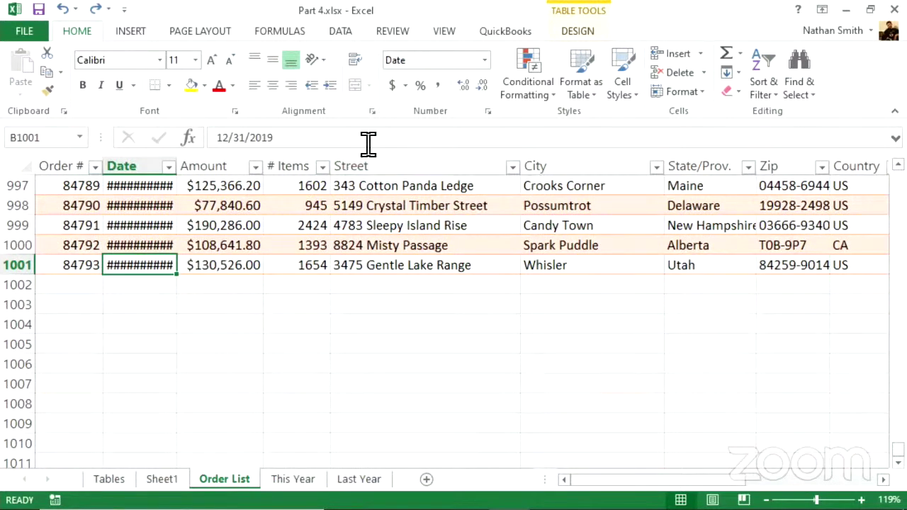
- Look through the page layout, formula and table design tools, and check the order table's data range with Resize Table
click(275, 42)
click(196, 35)
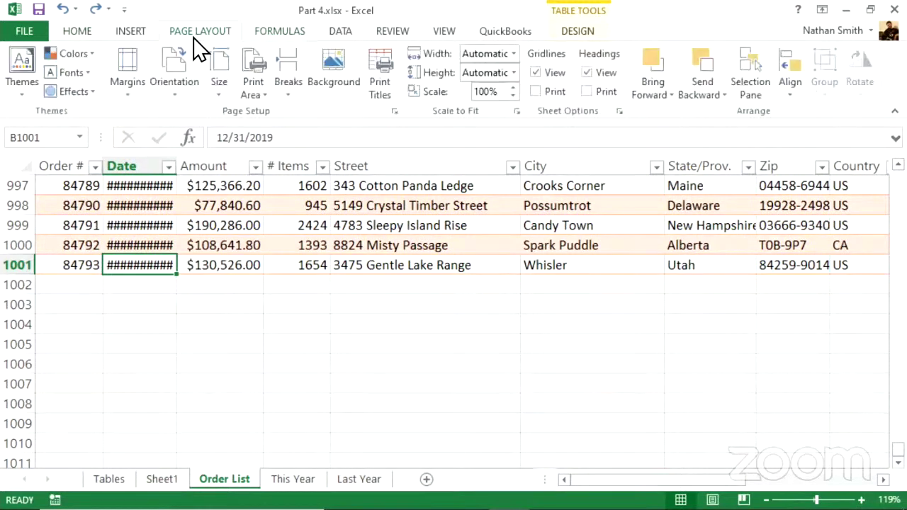
click(287, 31)
click(216, 204)
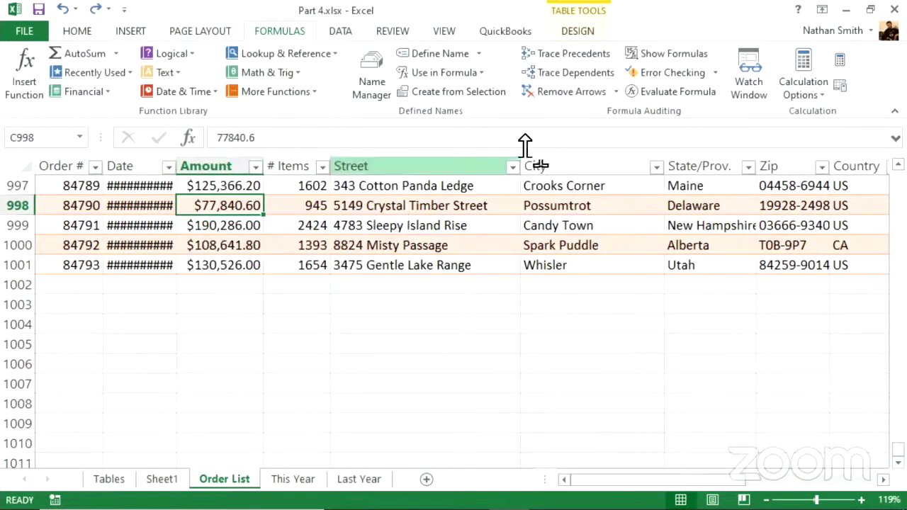
click(582, 33)
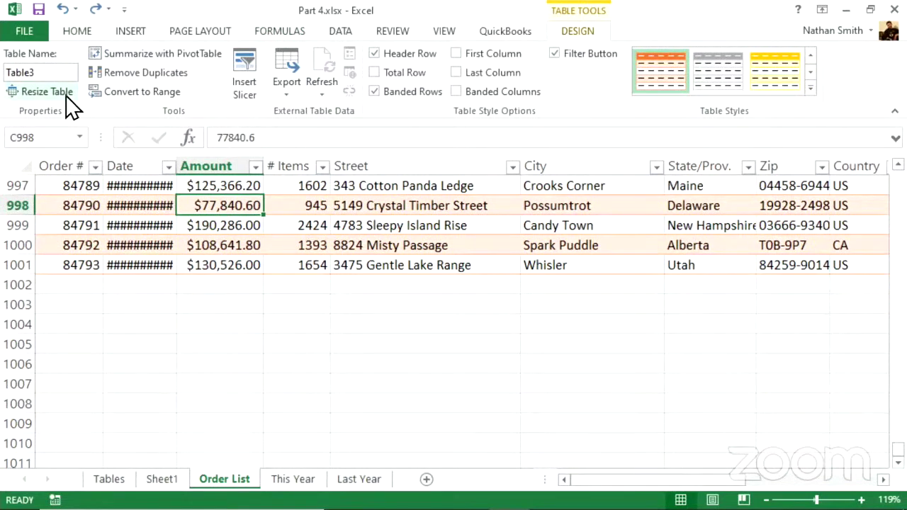
click(46, 92)
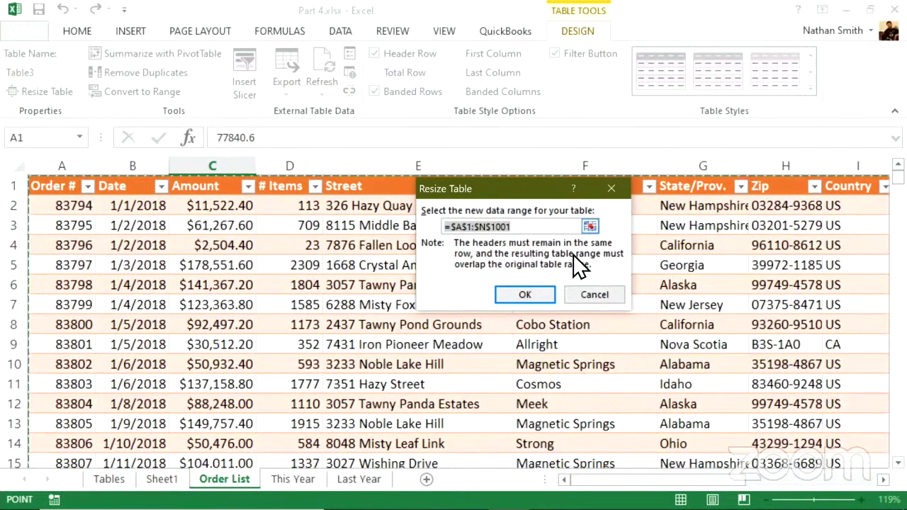
click(580, 293)
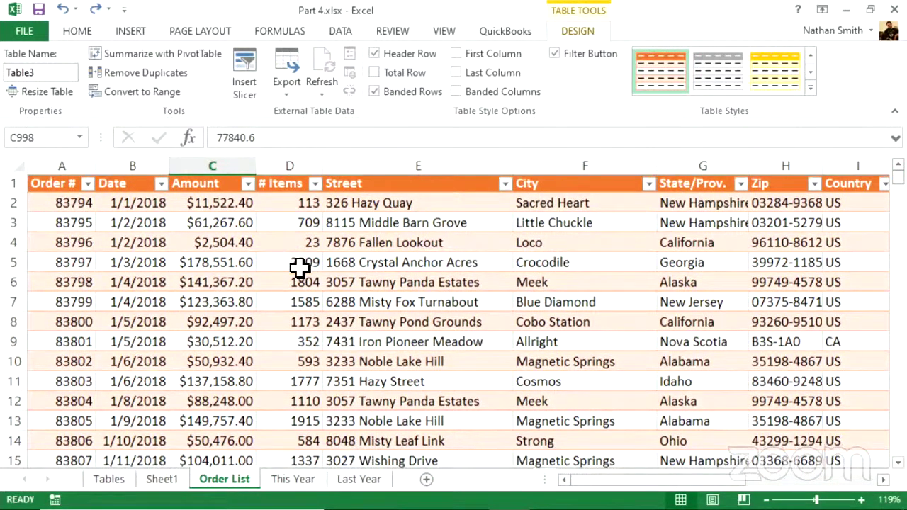
- Browse further down the order records, and return to Sheet1 to view the PivotTable's design and analysis tools
scroll(305, 269, down, 12)
scroll(331, 272, up, 10)
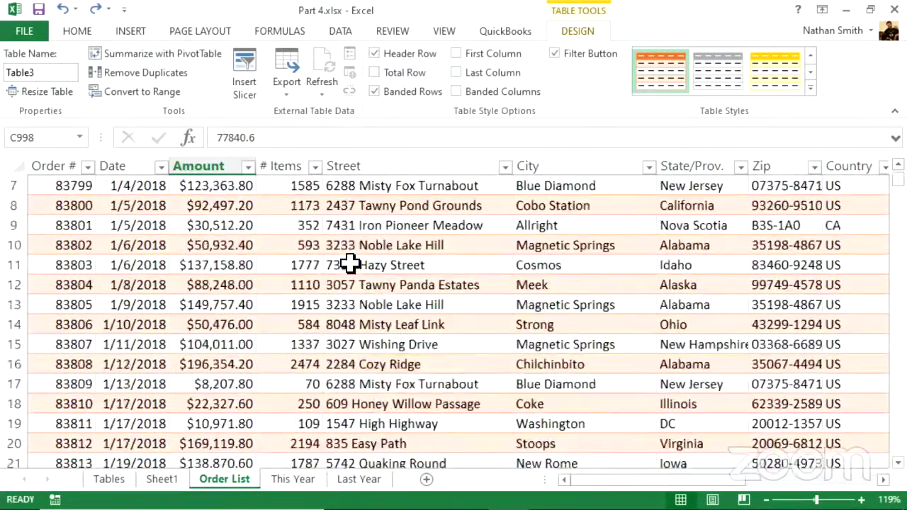
scroll(350, 263, down, 20)
scroll(344, 296, down, 20)
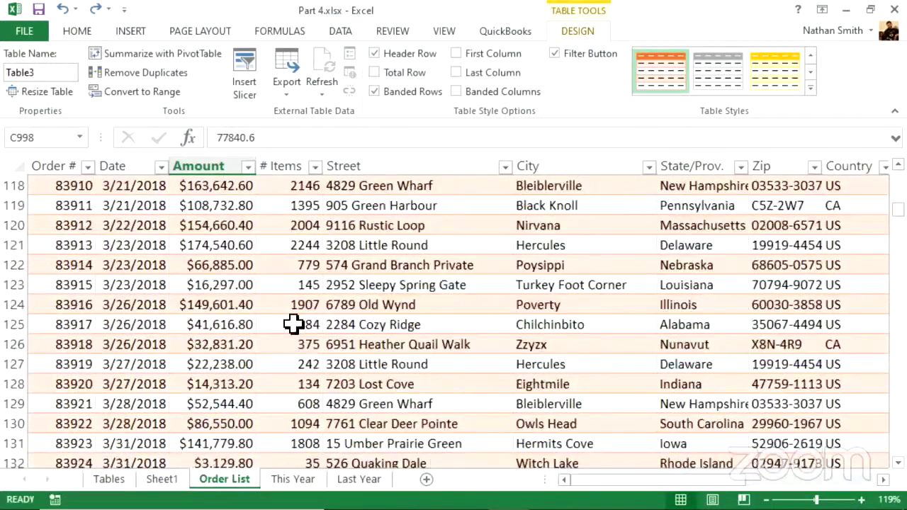
scroll(276, 376, down, 11)
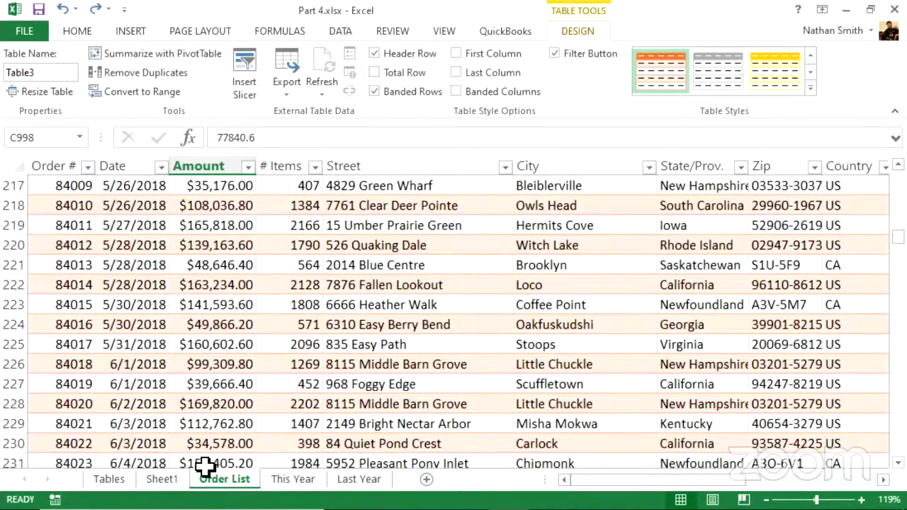
click(181, 477)
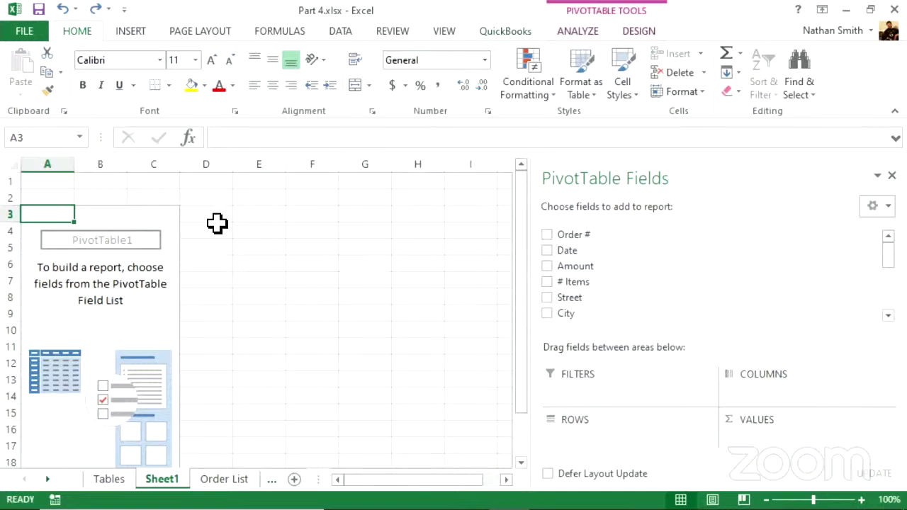
click(621, 35)
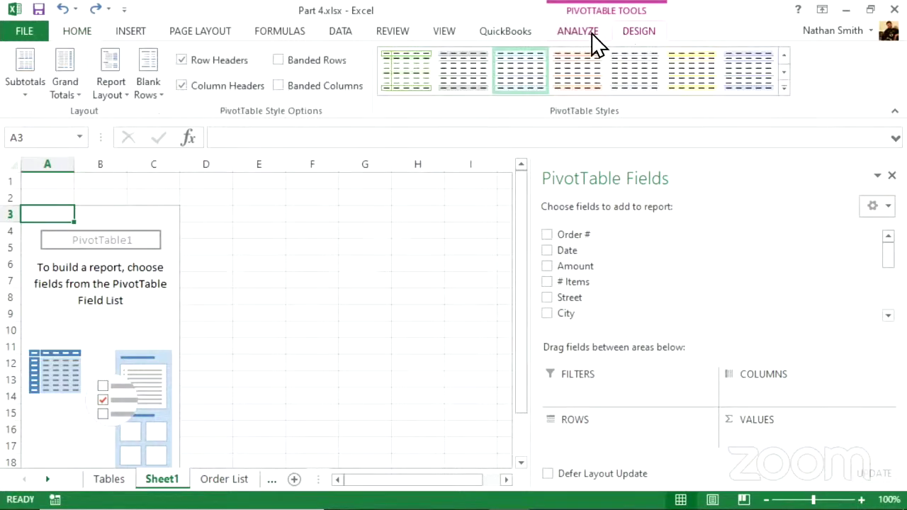
click(590, 34)
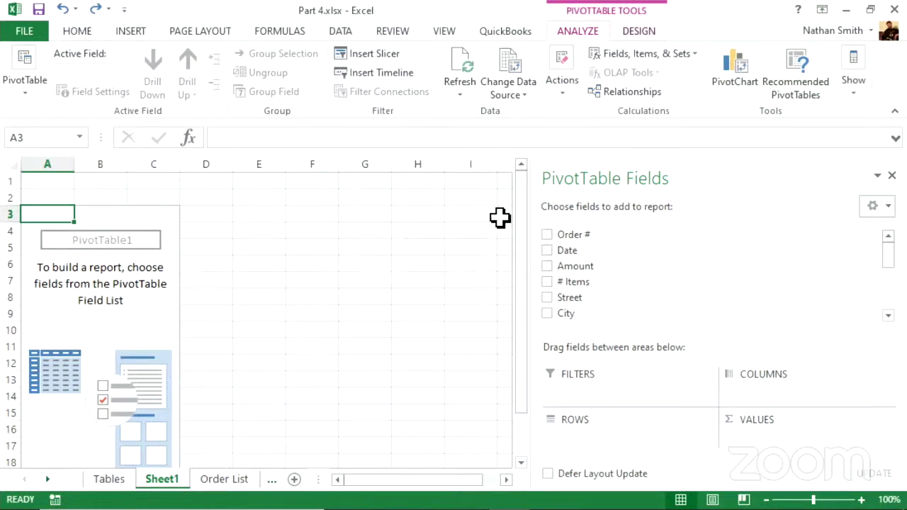
- Auto-hide the ribbon and narrow the PivotTable Fields pane to leave more room for the worksheet
drag(560, 283, 416, 296)
drag(483, 328, 528, 212)
click(822, 10)
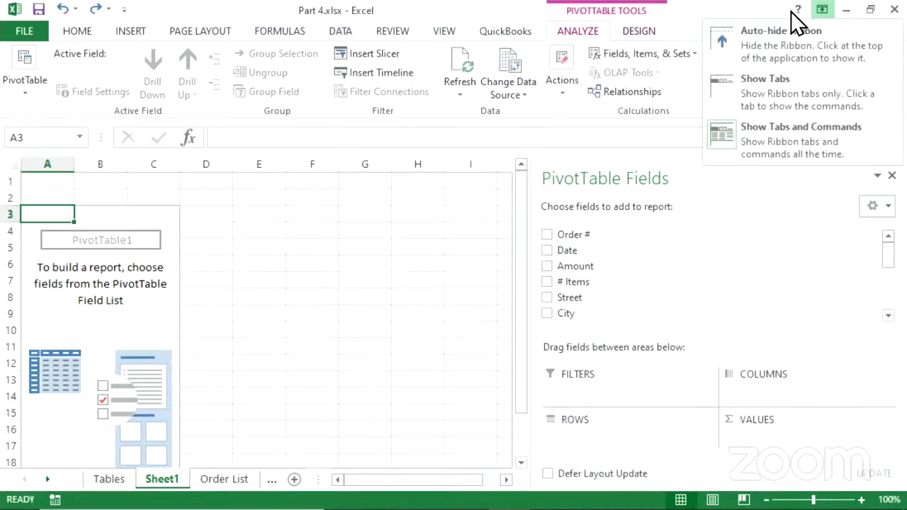
click(786, 36)
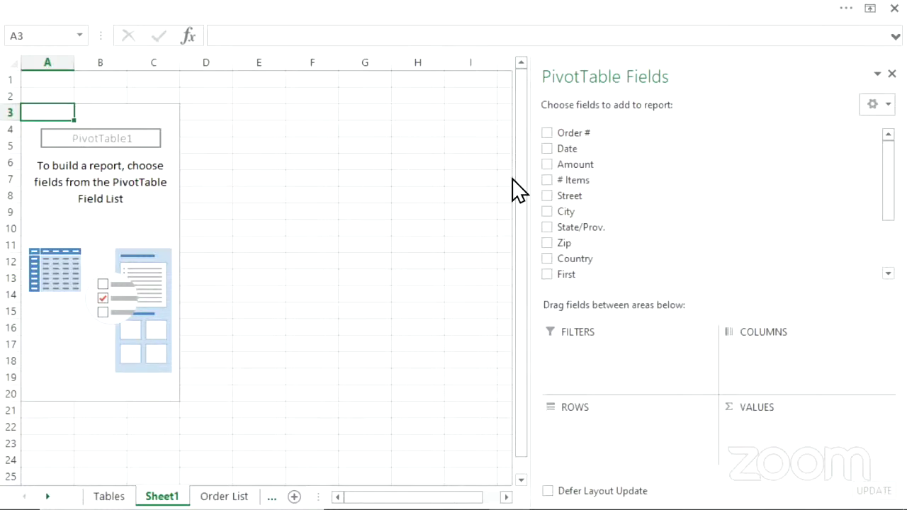
drag(533, 156, 648, 146)
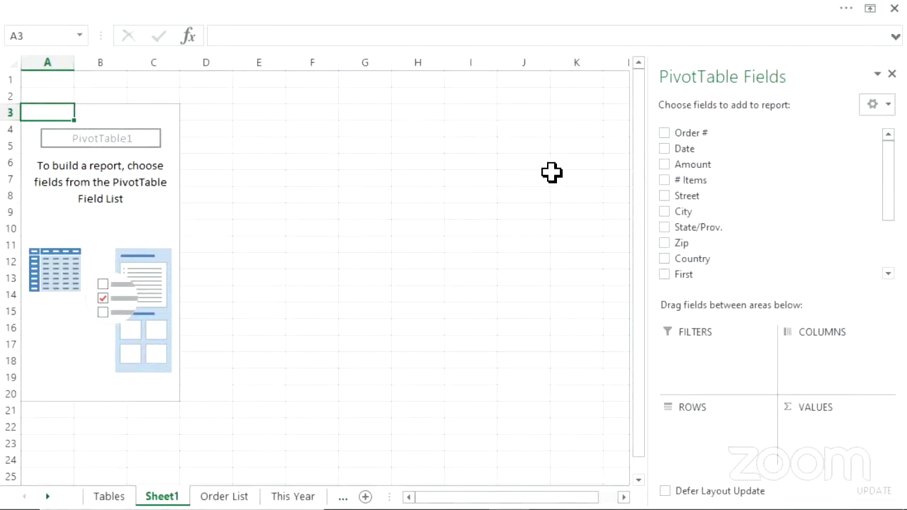
- Select a cell outside the empty PivotTable, reselect its placeholder, and look through the list of available fields
click(373, 190)
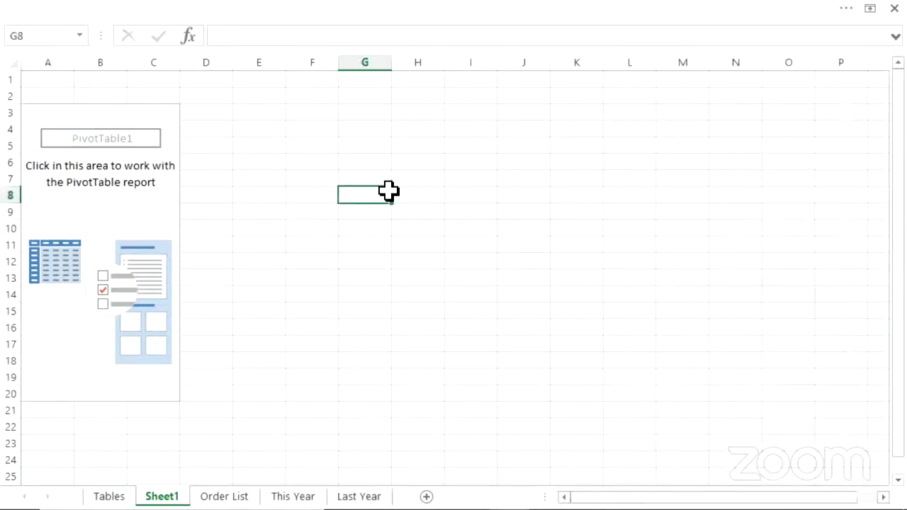
click(63, 115)
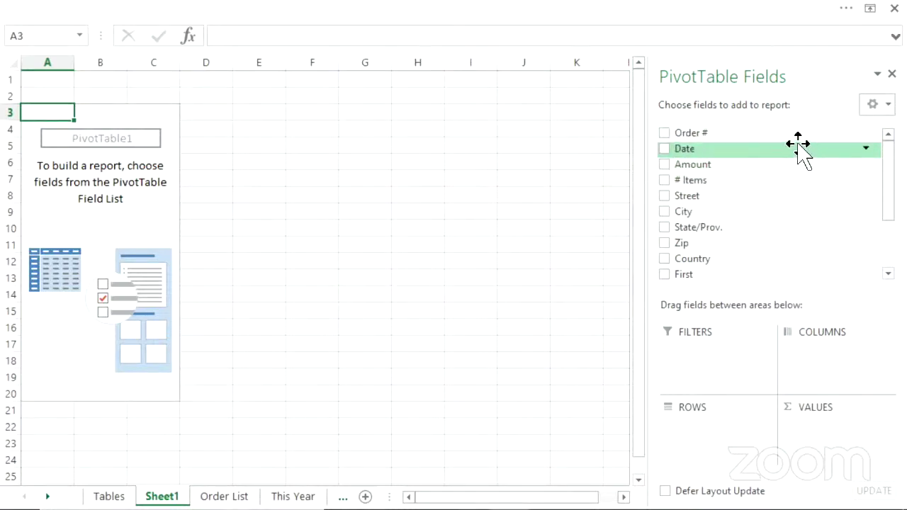
scroll(758, 211, down, 2)
scroll(762, 210, up, 2)
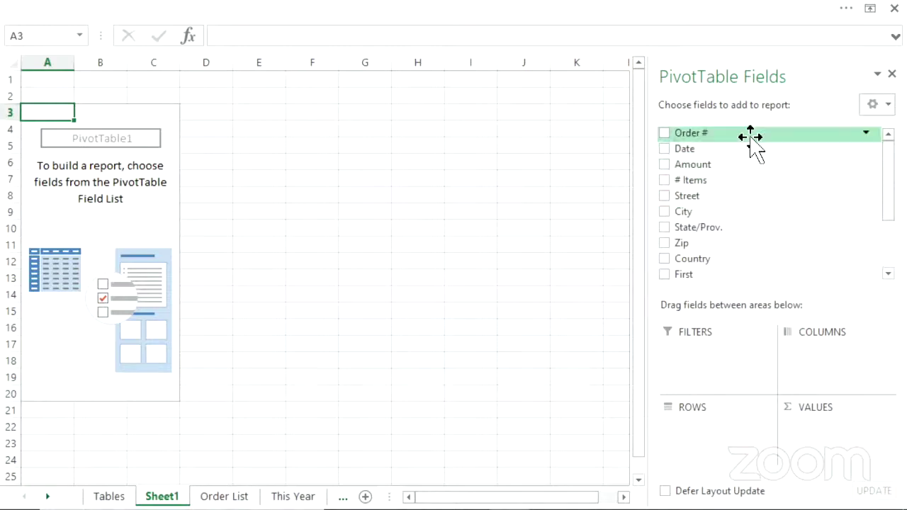
scroll(750, 195, down, 1)
scroll(750, 195, down, 1)
scroll(745, 219, up, 3)
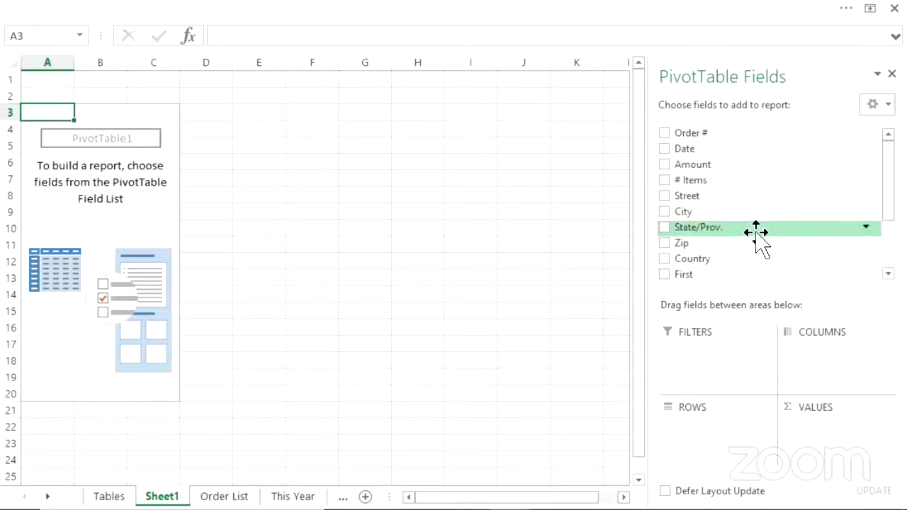
scroll(753, 202, down, 2)
scroll(750, 195, up, 2)
scroll(750, 196, up, 1)
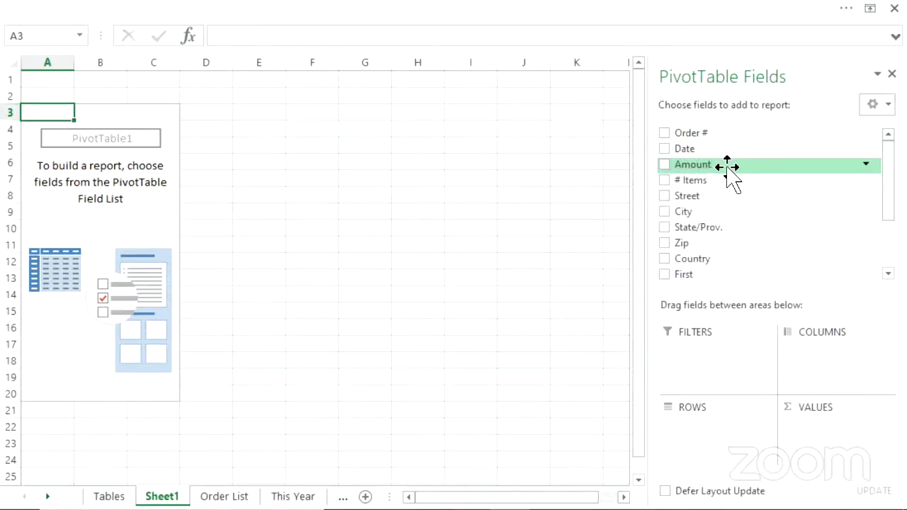
- Add Amount to the PivotTable's values as a sum and place Country in the columns area
drag(728, 167, 835, 448)
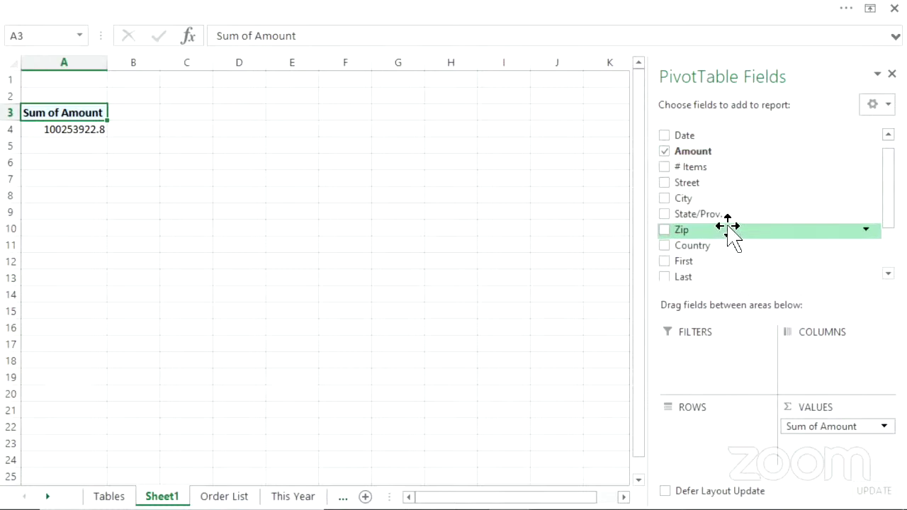
scroll(730, 213, up, 1)
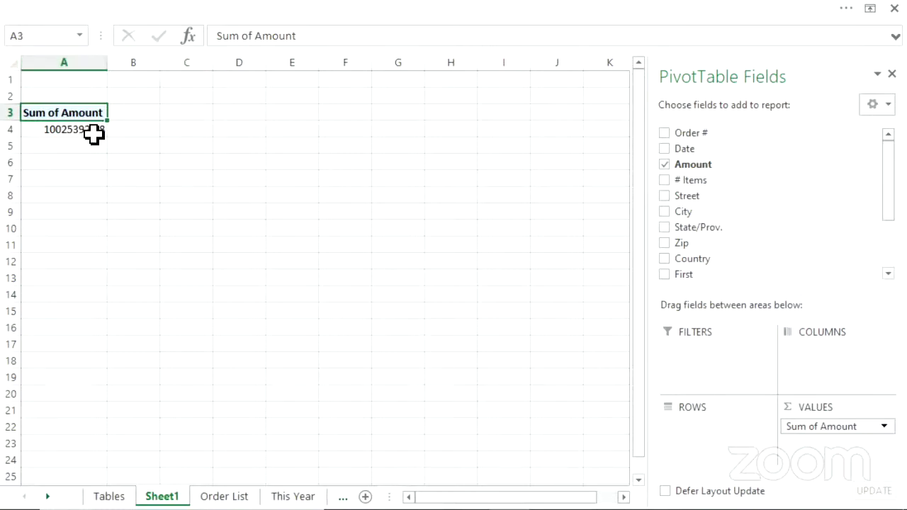
mouse_move(97, 134)
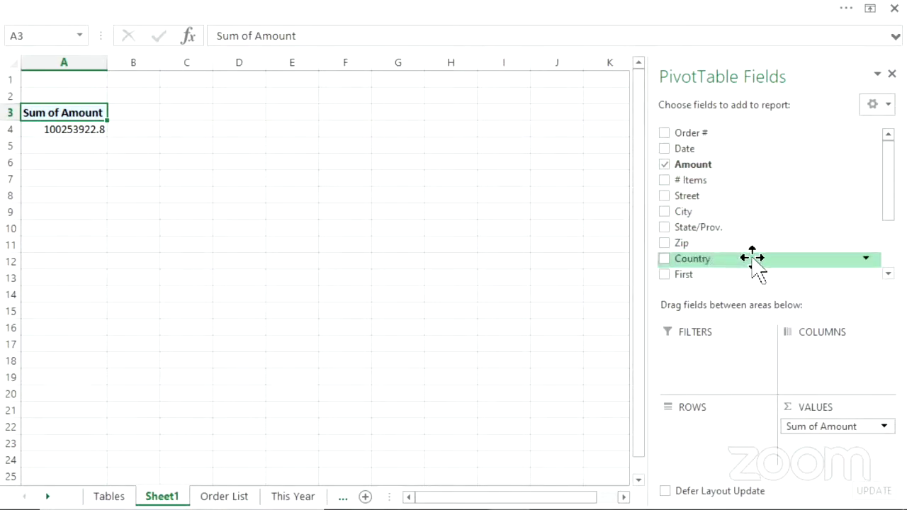
drag(745, 268, 813, 389)
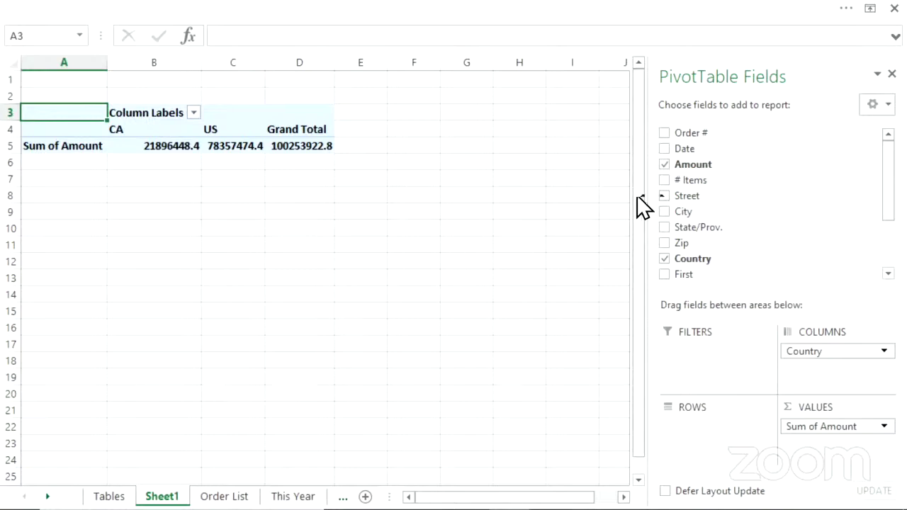
- Add the Date field to the PivotTable's rows area
scroll(742, 223, down, 3)
scroll(762, 210, up, 5)
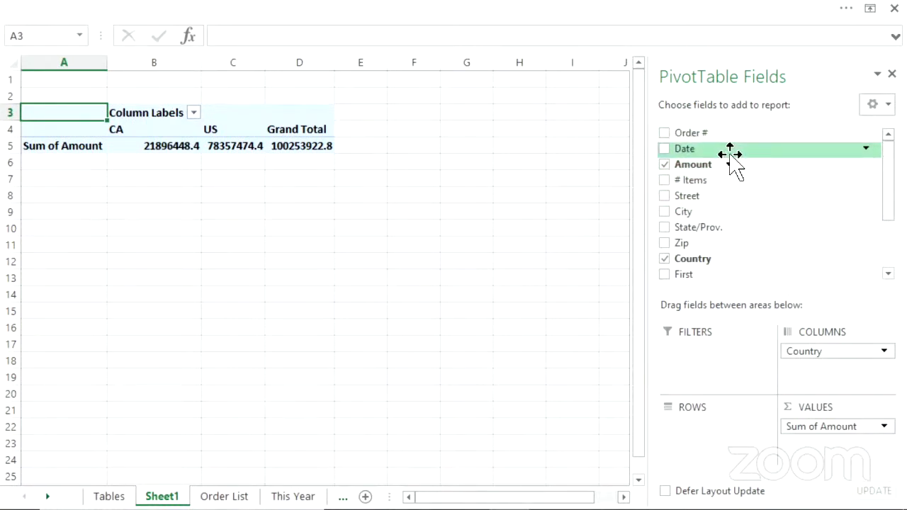
drag(731, 150, 719, 429)
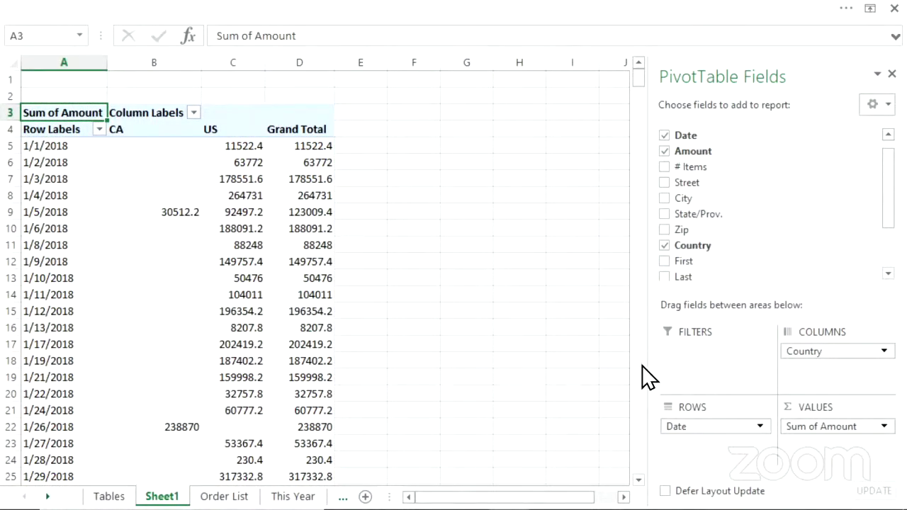
- Examine the daily date rows and their CA, US and grand total amounts in the PivotTable
scroll(64, 280, down, 2)
scroll(66, 280, up, 2)
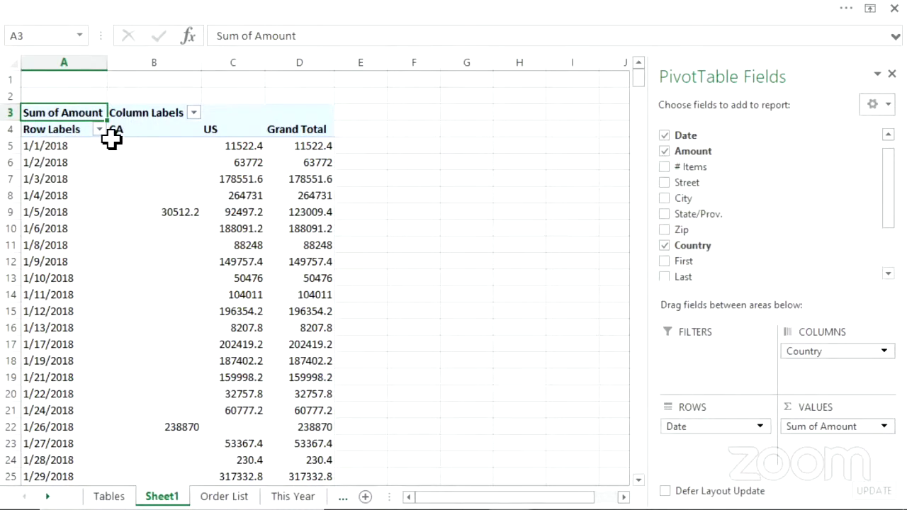
scroll(72, 165, down, 2)
scroll(72, 165, up, 2)
scroll(64, 344, down, 4)
scroll(64, 344, down, 4)
scroll(66, 344, up, 8)
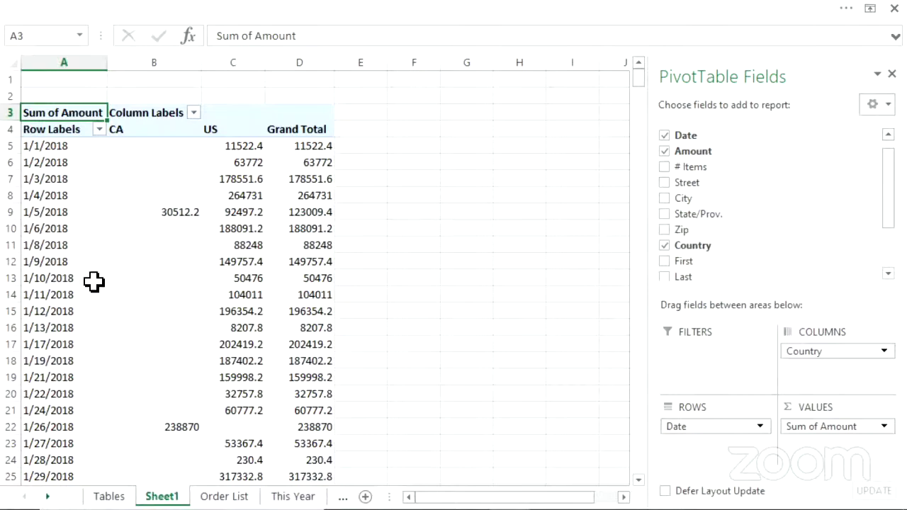
scroll(75, 293, down, 9)
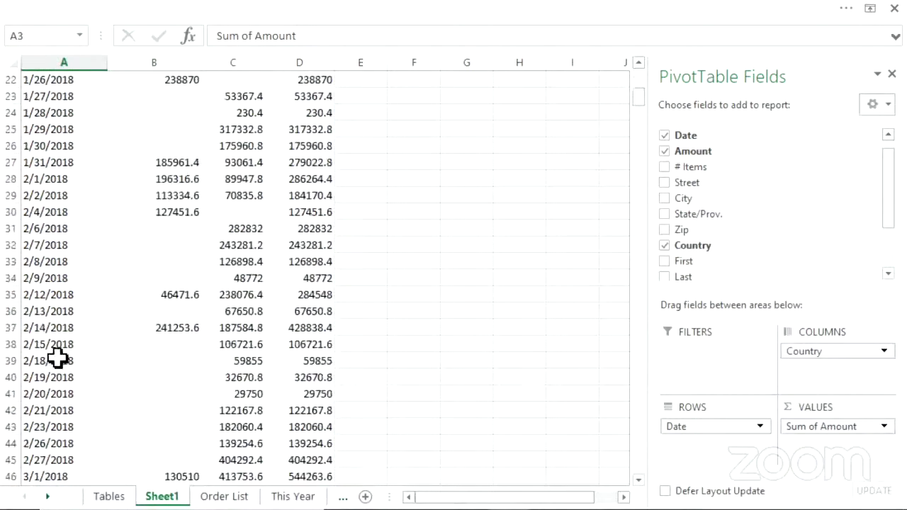
scroll(56, 367, up, 9)
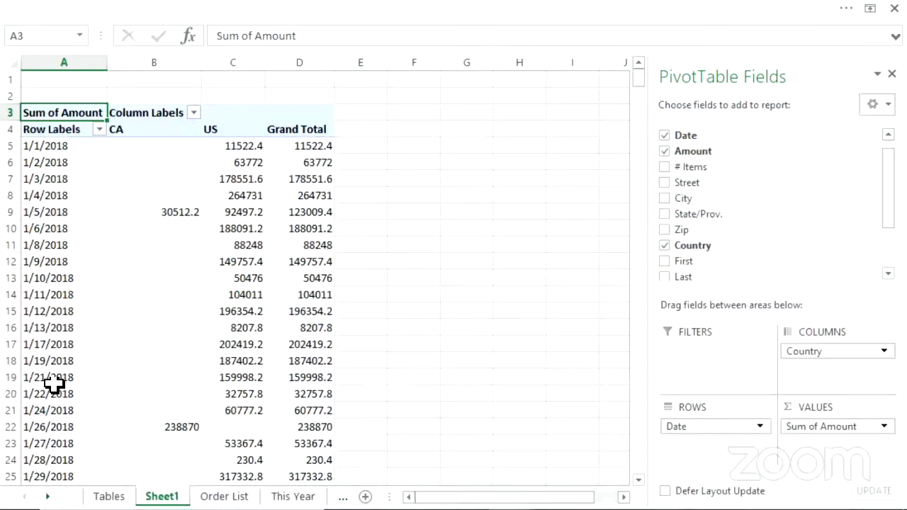
scroll(54, 349, down, 5)
scroll(64, 362, down, 3)
scroll(62, 366, up, 8)
- Group the PivotTable's date rows by Months, Quarters and Years
right_click(45, 232)
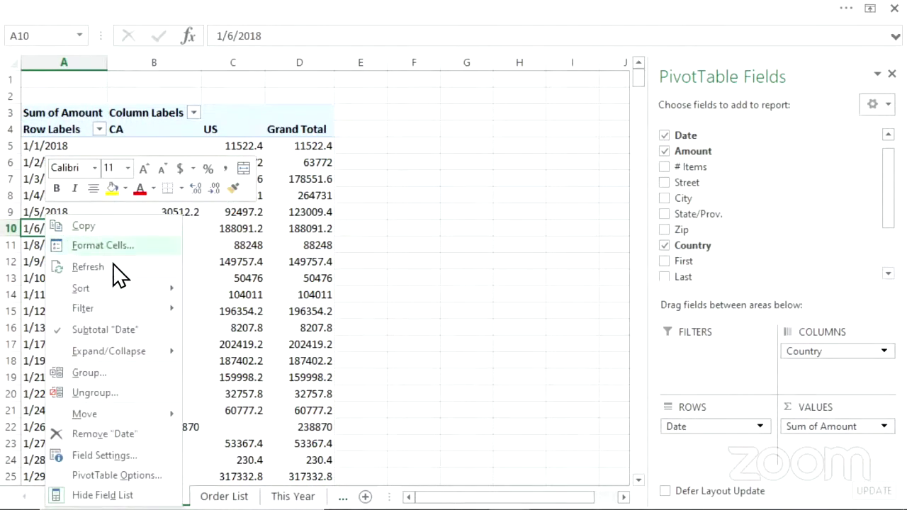
click(97, 380)
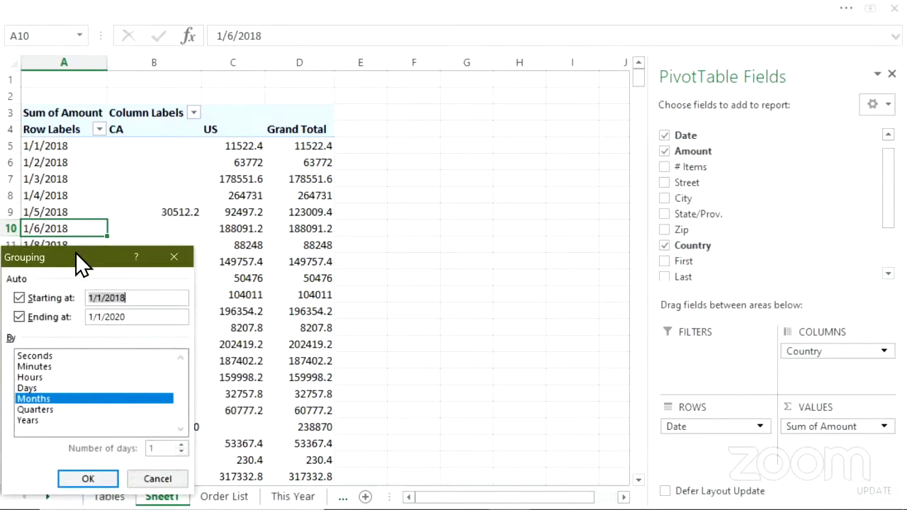
drag(78, 253, 159, 210)
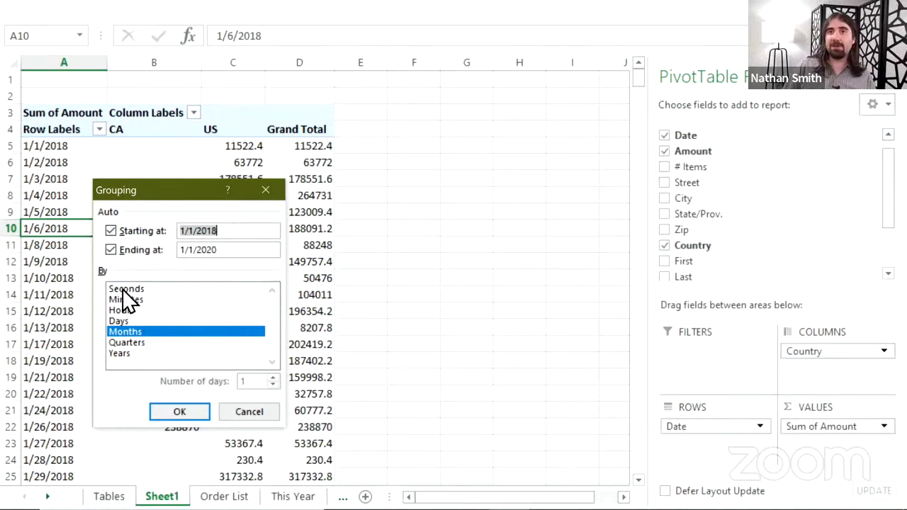
click(159, 345)
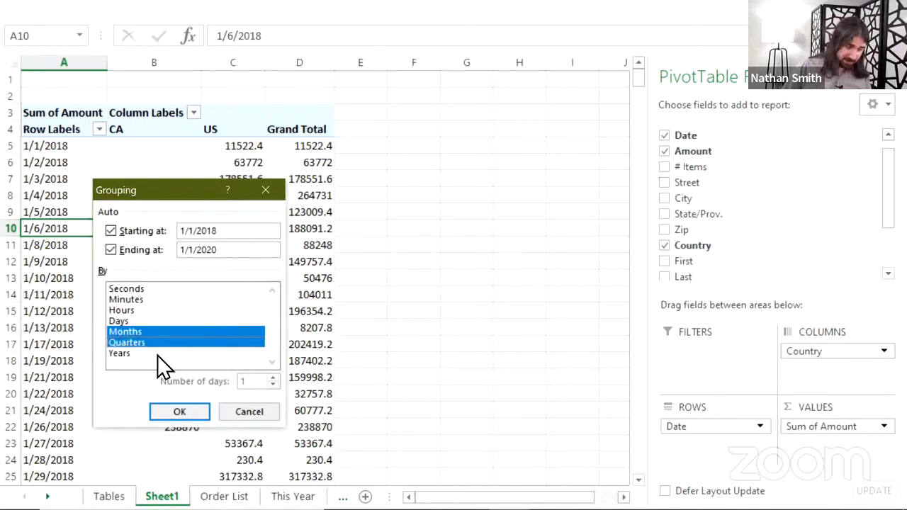
click(151, 353)
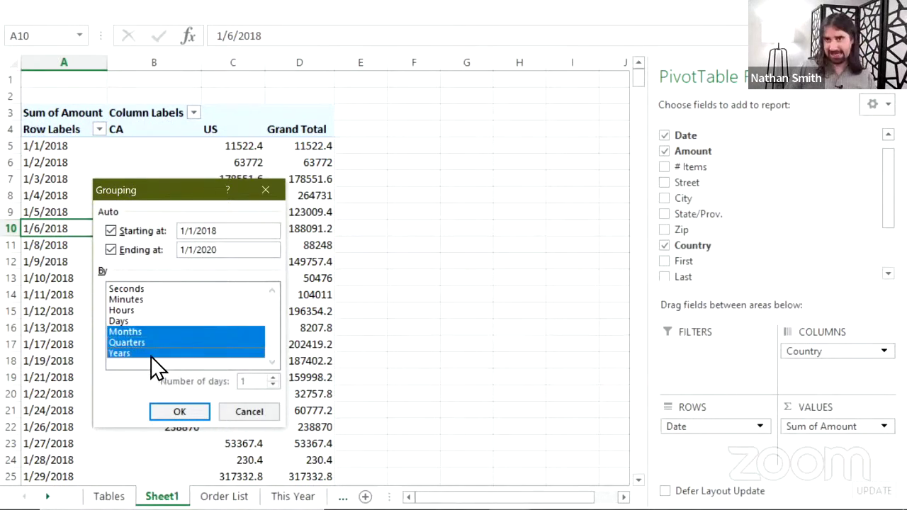
click(196, 413)
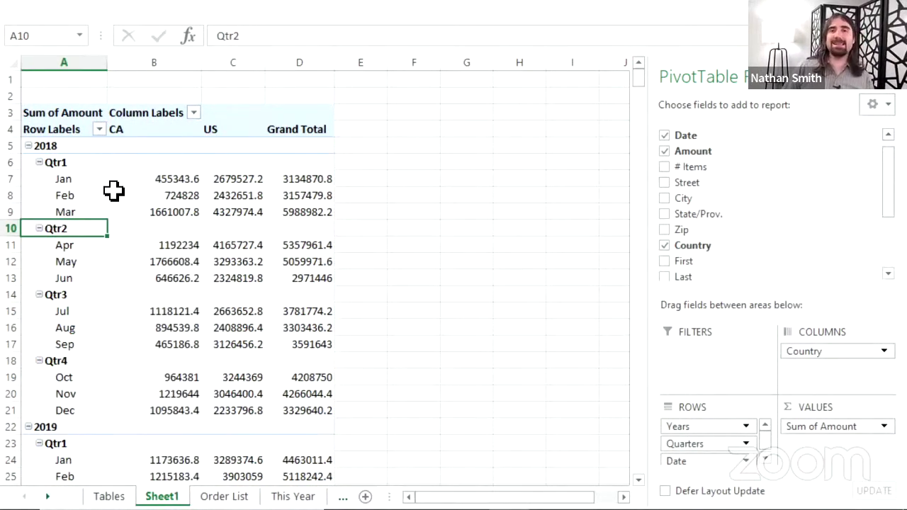
- Review the grouped report and enlarge the field areas section so Years, Quarters and Date all fit under rows
scroll(120, 277, down, 6)
scroll(127, 277, up, 6)
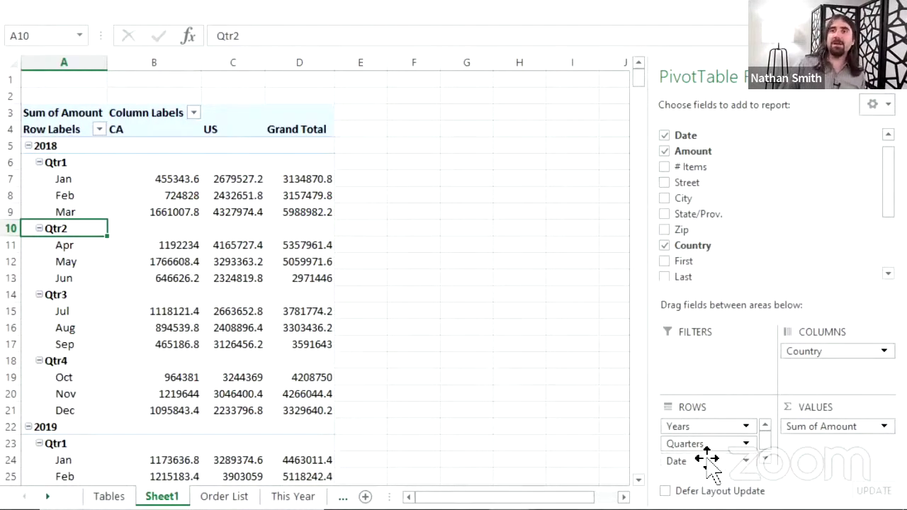
drag(669, 426, 677, 424)
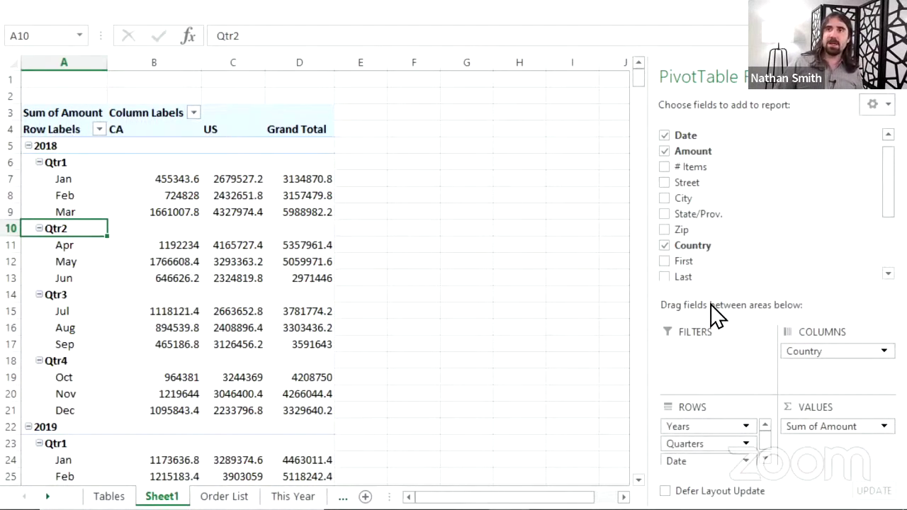
drag(709, 295, 702, 251)
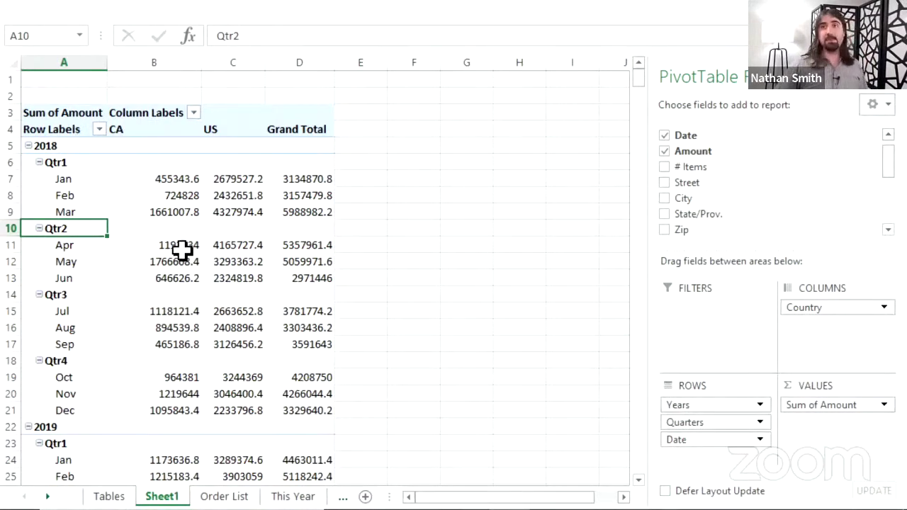
- Highlight in turn the 2018 block, its Qtr1 and Qtr2 groups, and the January to March rows
drag(53, 147, 282, 403)
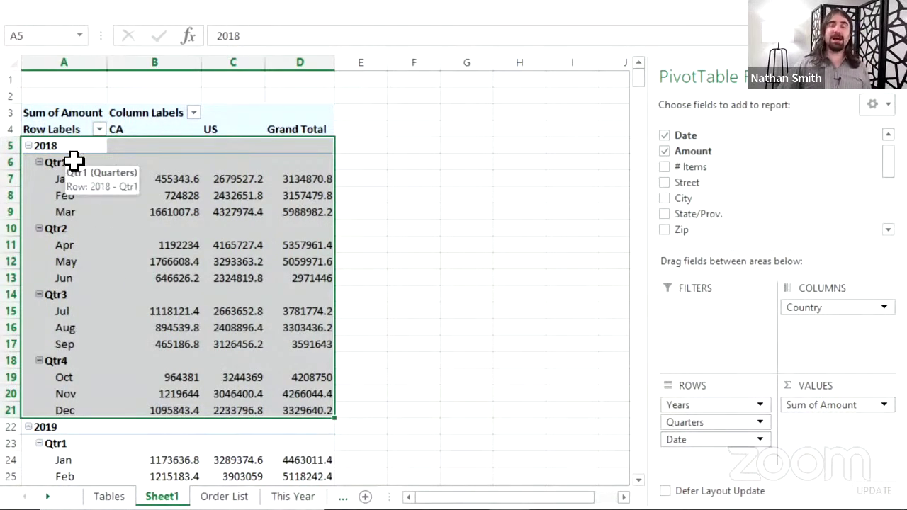
drag(73, 162, 283, 212)
drag(77, 228, 276, 284)
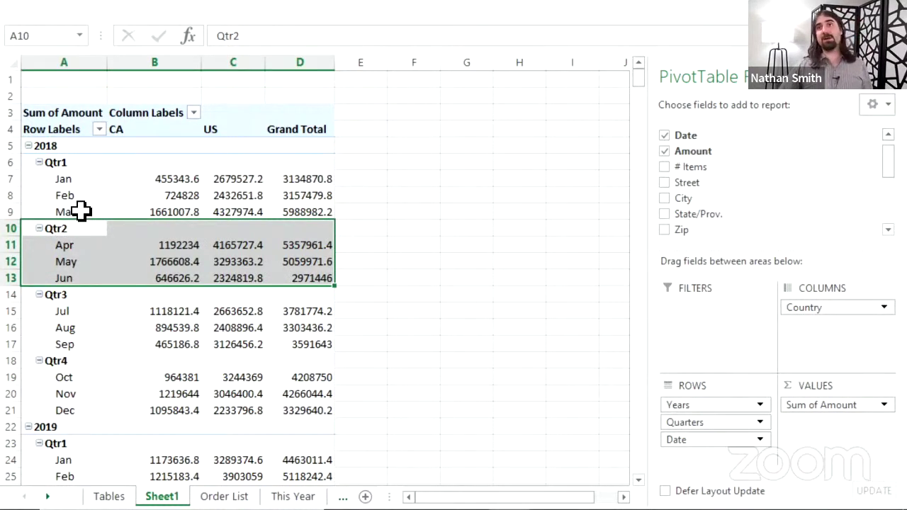
drag(68, 182, 310, 216)
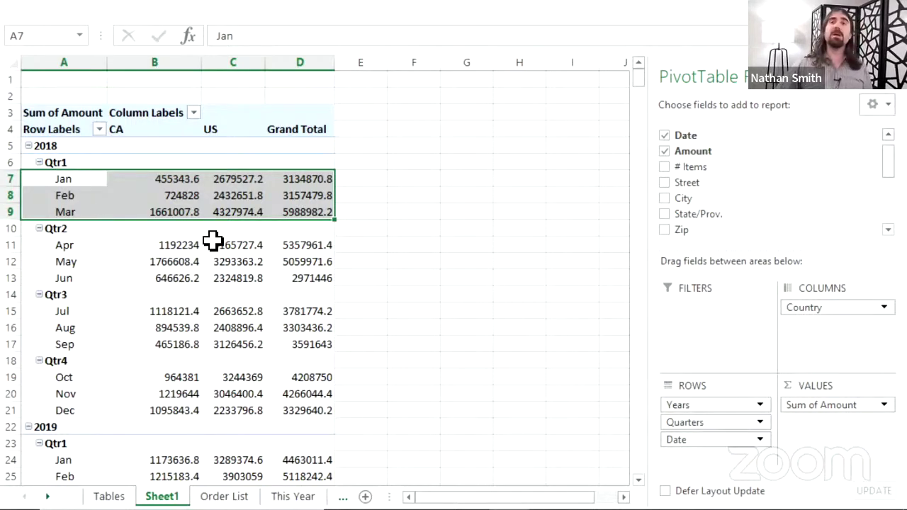
- Inspect the CA amounts for January to March and the CA and US amounts for September 2018, then deselect the PivotTable
click(198, 199)
click(175, 179)
click(171, 196)
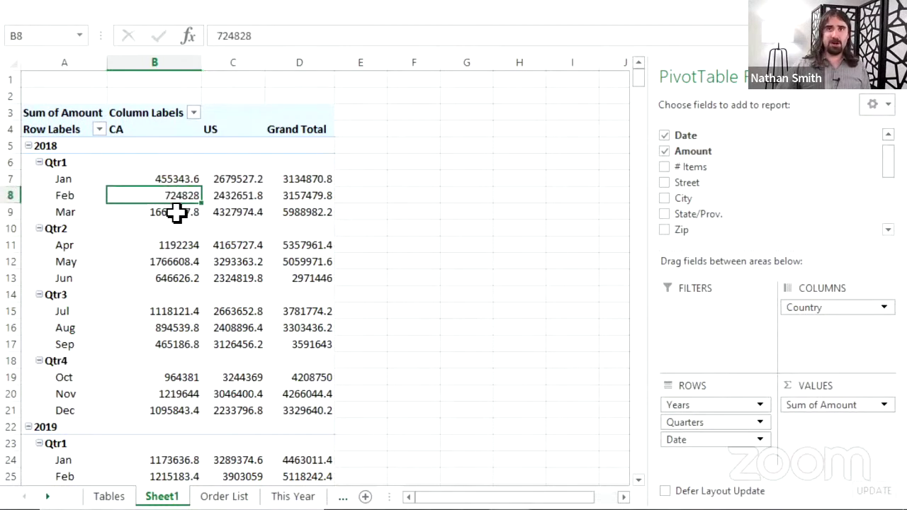
click(182, 213)
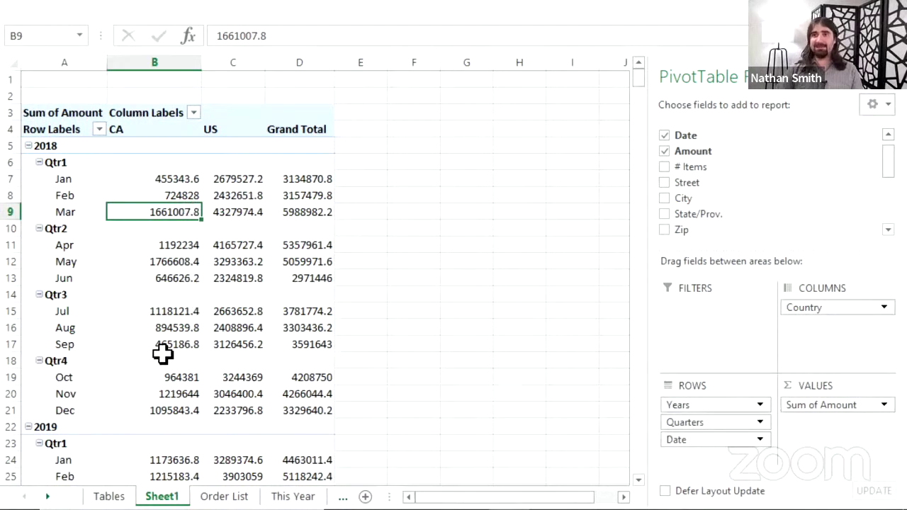
click(183, 345)
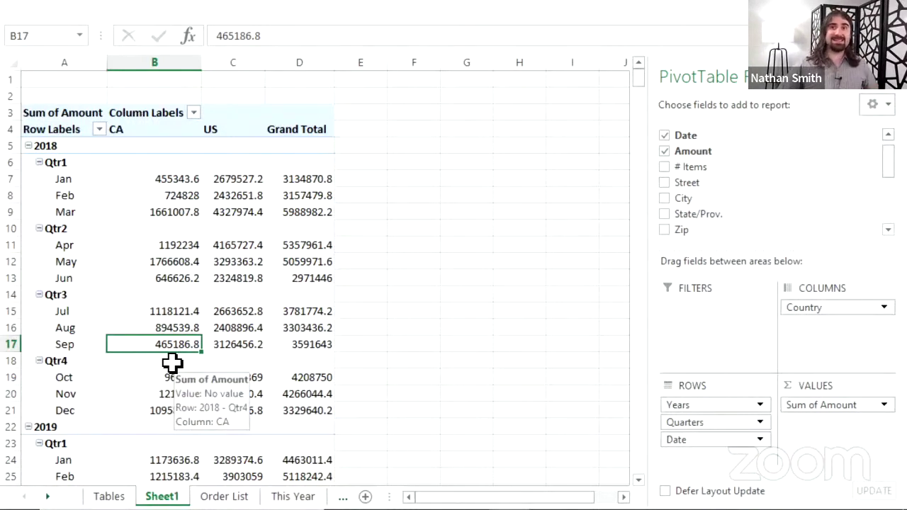
click(235, 345)
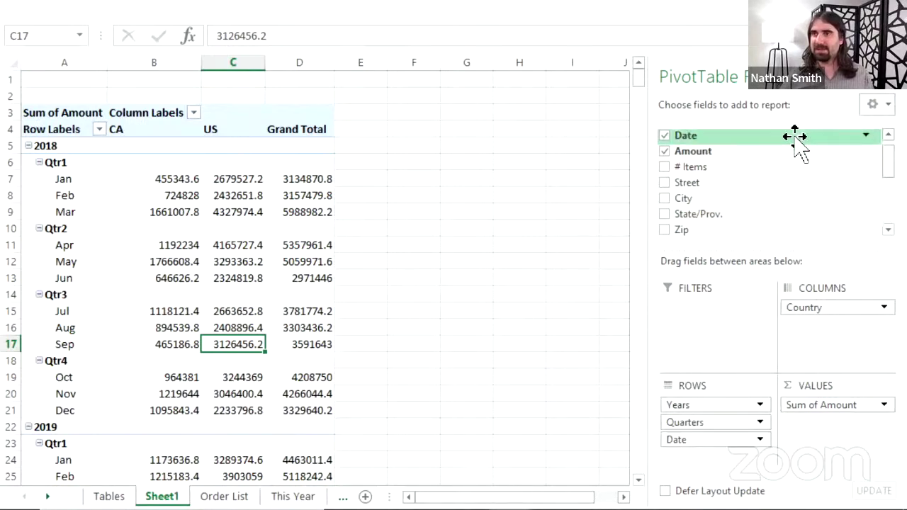
click(626, 179)
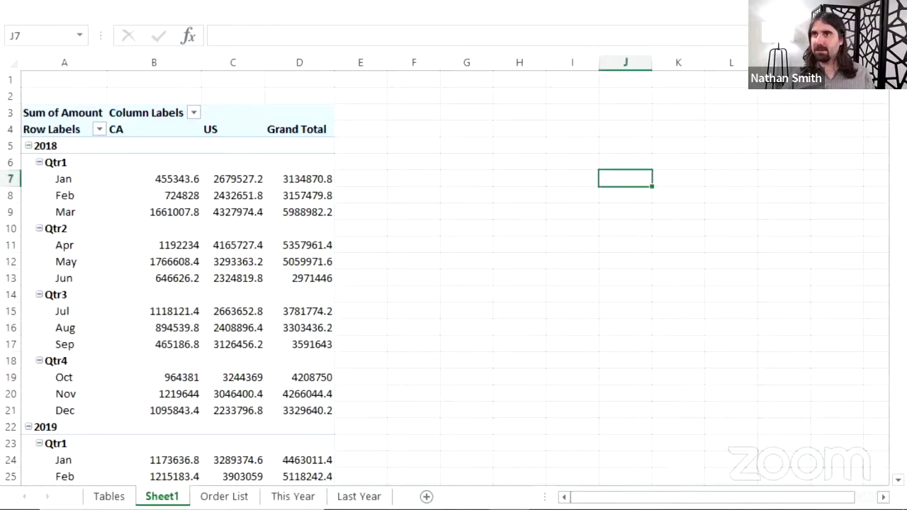
- Zoom the worksheet in to 140% and auto-hide the ribbon again
click(822, 9)
click(816, 163)
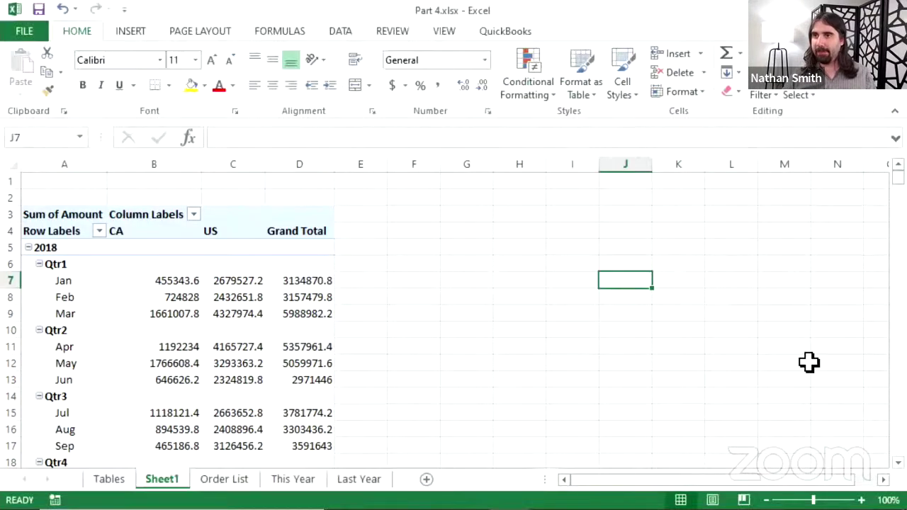
click(861, 500)
click(861, 501)
click(861, 500)
click(861, 501)
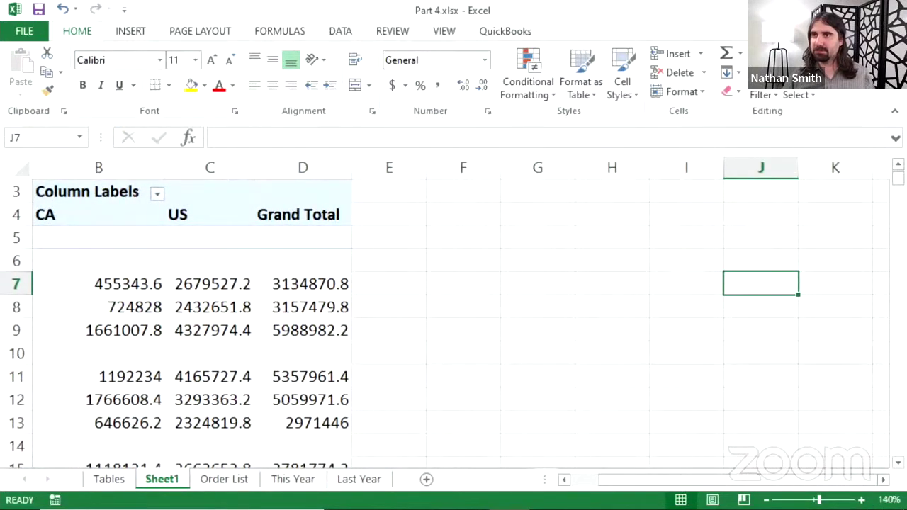
click(813, 10)
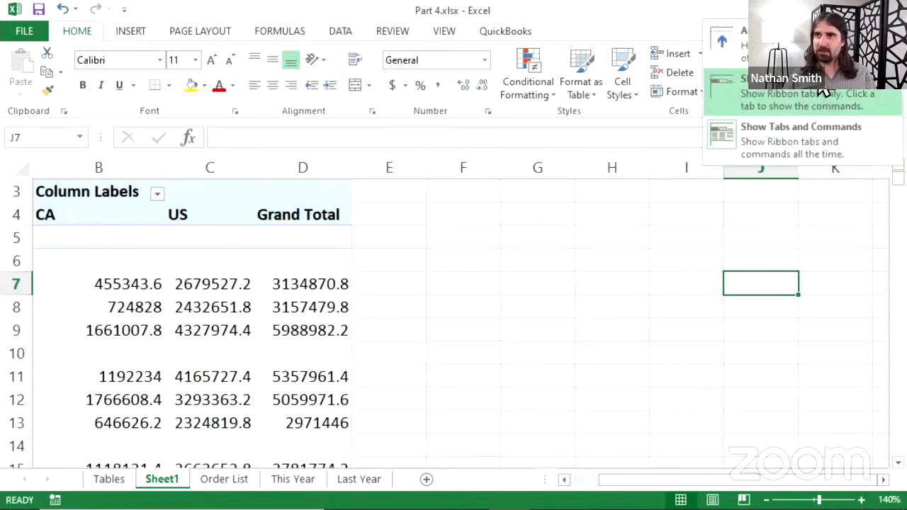
click(731, 44)
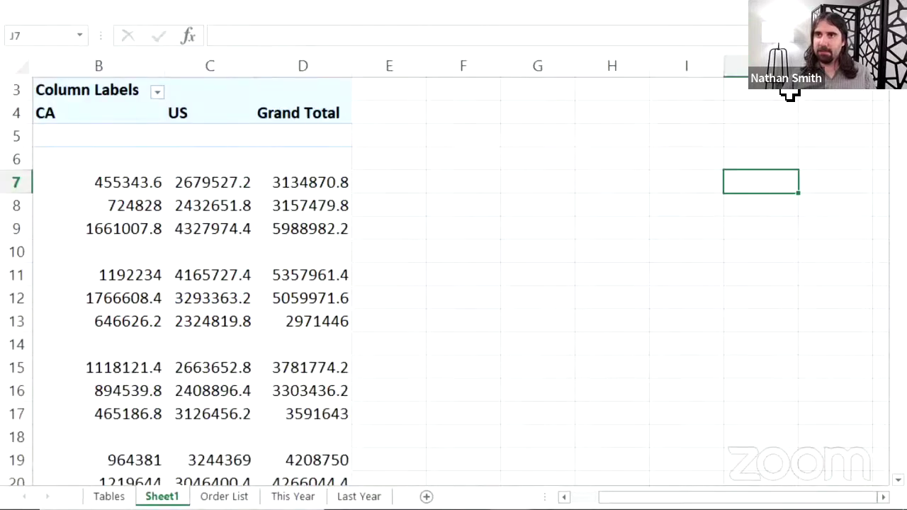
- Reselect the PivotTable to bring back its field list, and review the monthly CA and US amounts for 2018 and 2019
click(222, 326)
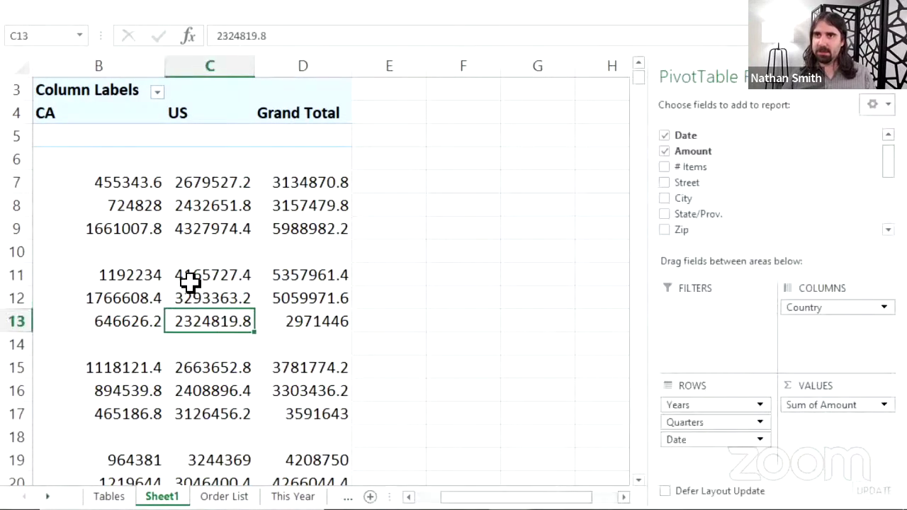
key(Left)
key(Left)
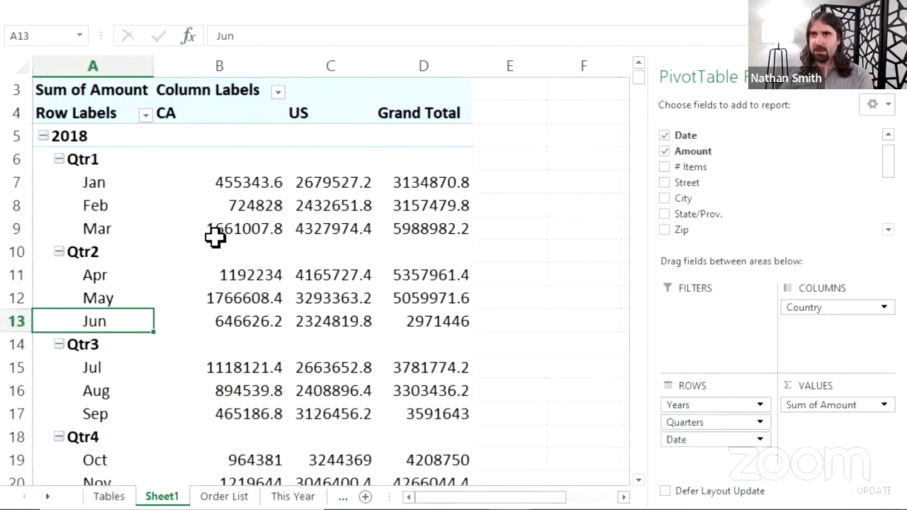
click(118, 90)
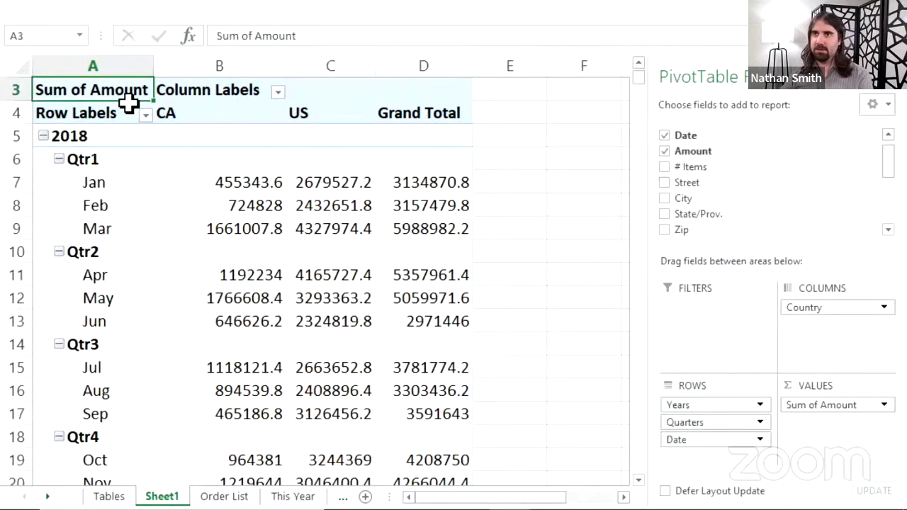
scroll(299, 308, down, 1)
scroll(298, 309, down, 5)
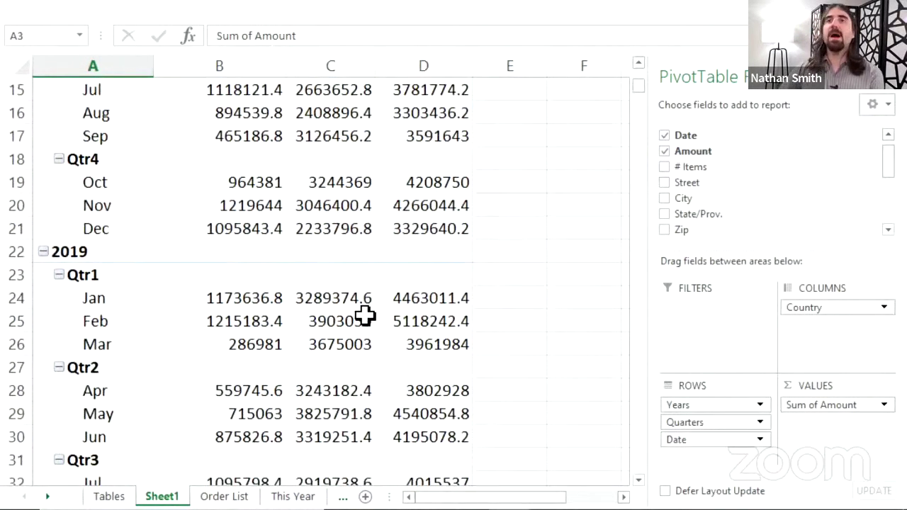
scroll(375, 311, down, 2)
scroll(365, 316, up, 8)
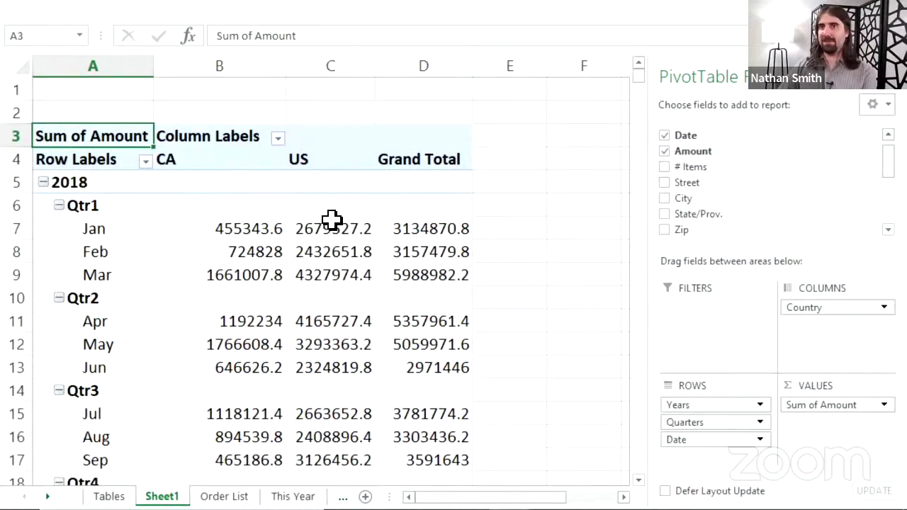
scroll(325, 252, down, 2)
scroll(326, 260, down, 2)
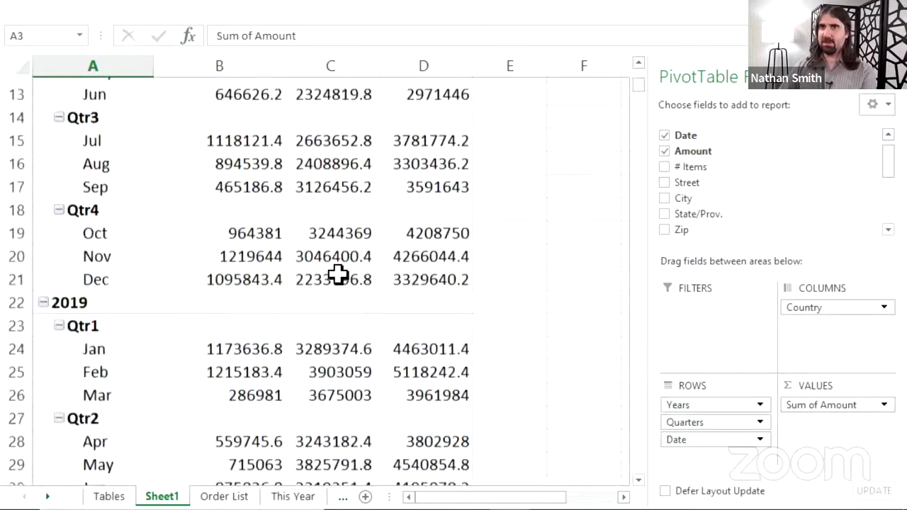
click(346, 202)
click(334, 188)
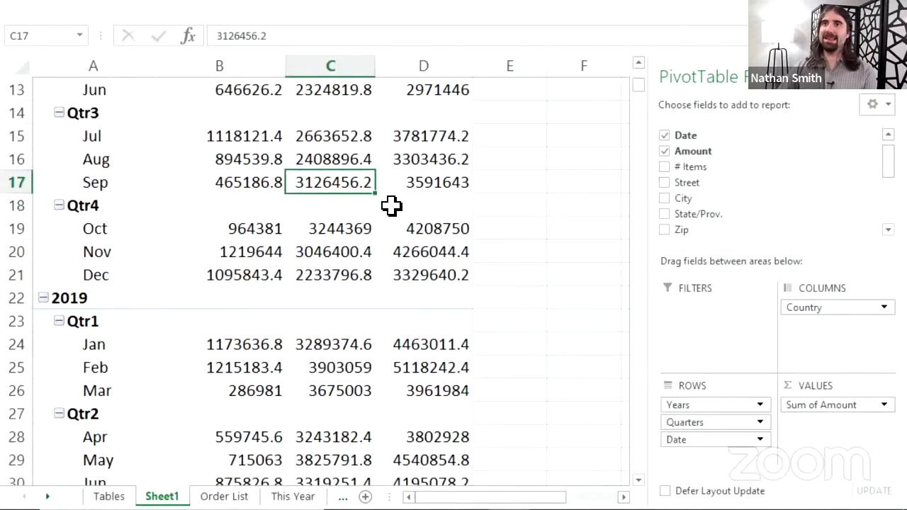
mouse_move(333, 215)
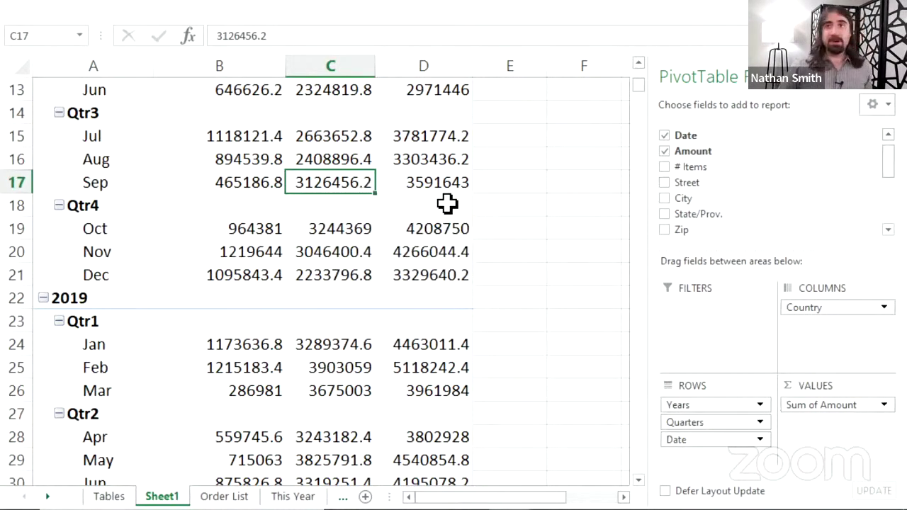
scroll(359, 189, up, 4)
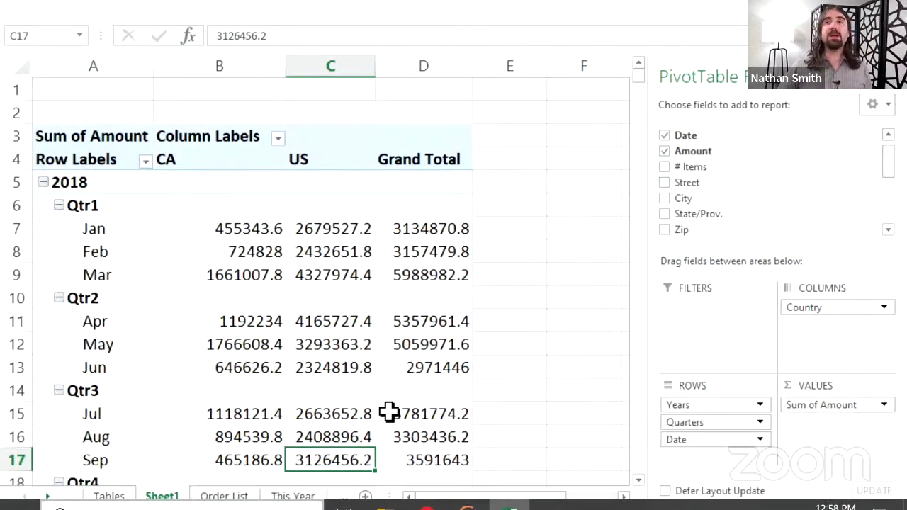
mouse_move(393, 361)
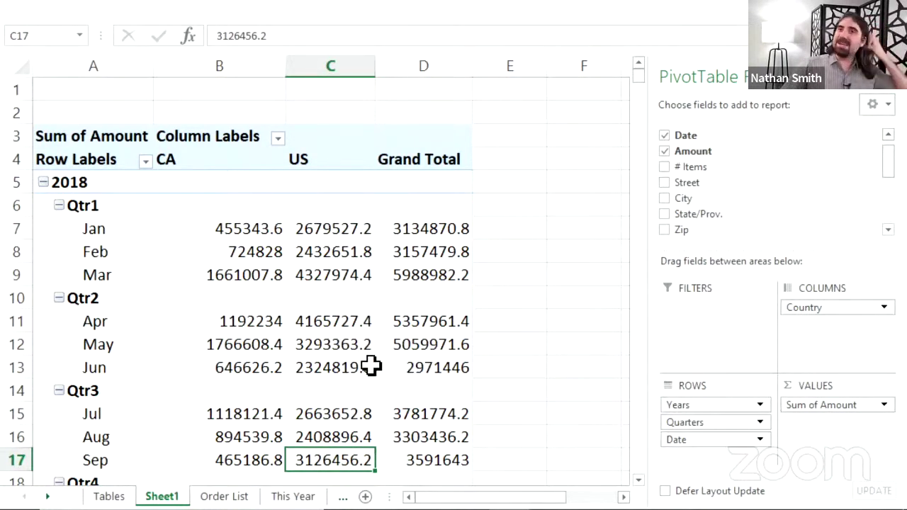
click(345, 327)
right_click(345, 329)
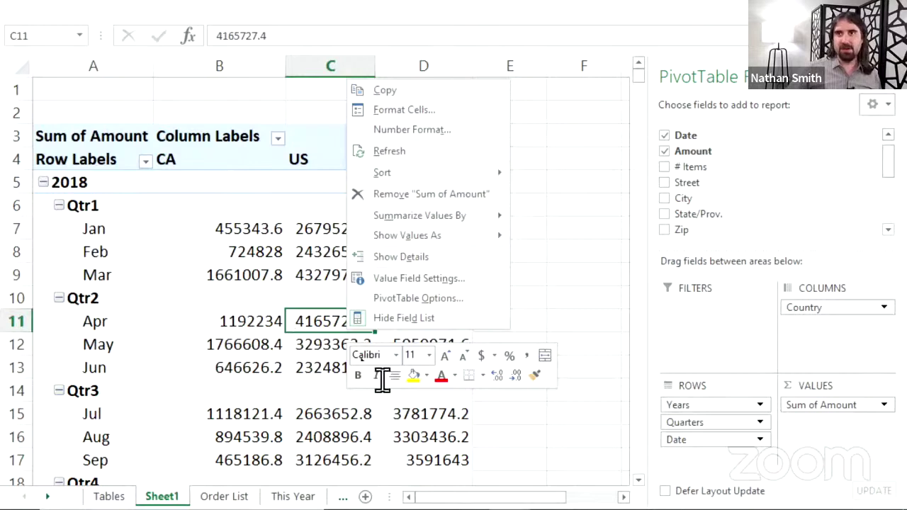
click(858, 416)
click(863, 417)
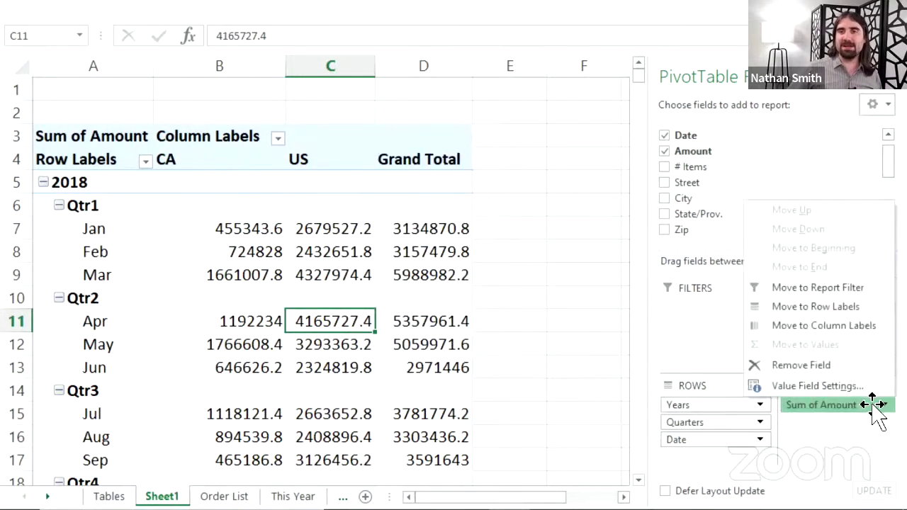
click(855, 443)
click(856, 404)
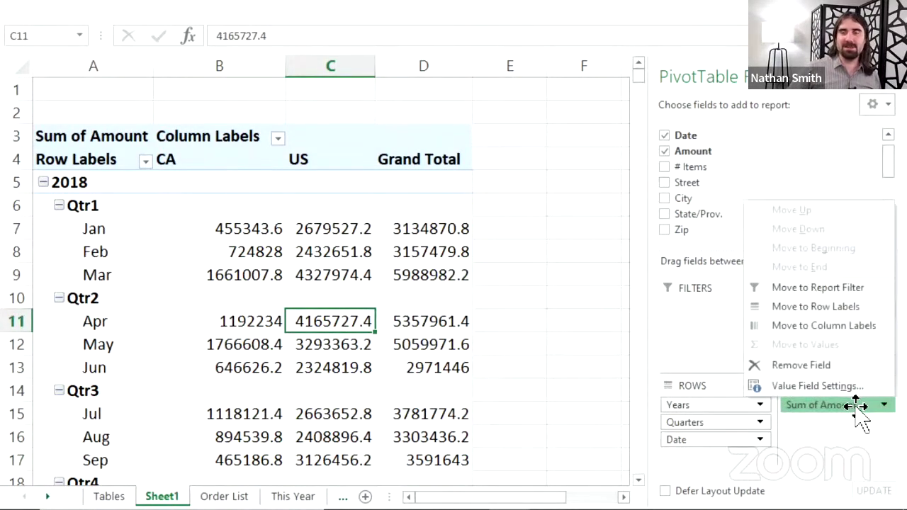
- Set the number format of the Sum of Amount value field to Currency with 2 decimal places and the $ symbol
right_click(400, 325)
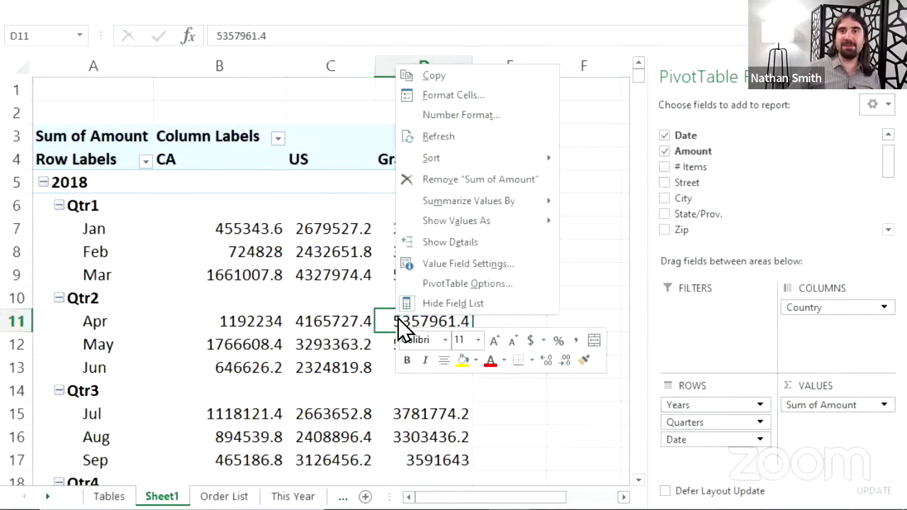
click(455, 263)
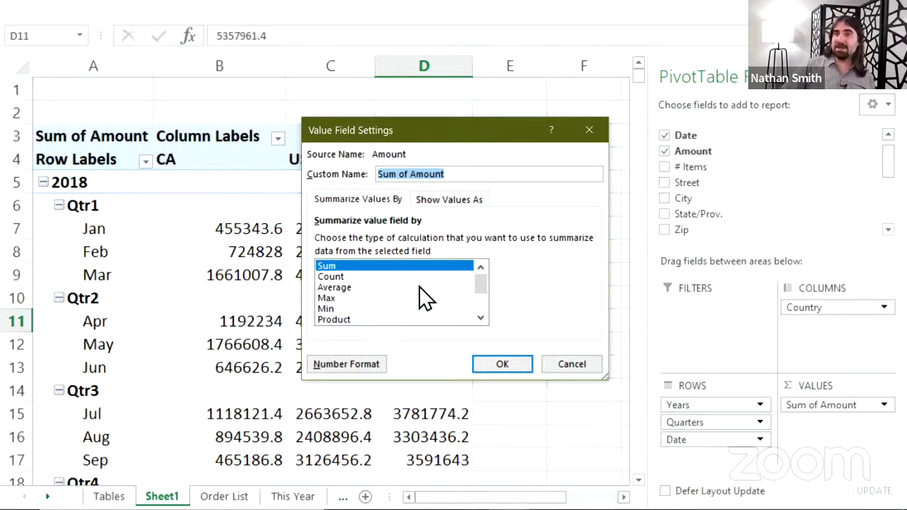
click(368, 366)
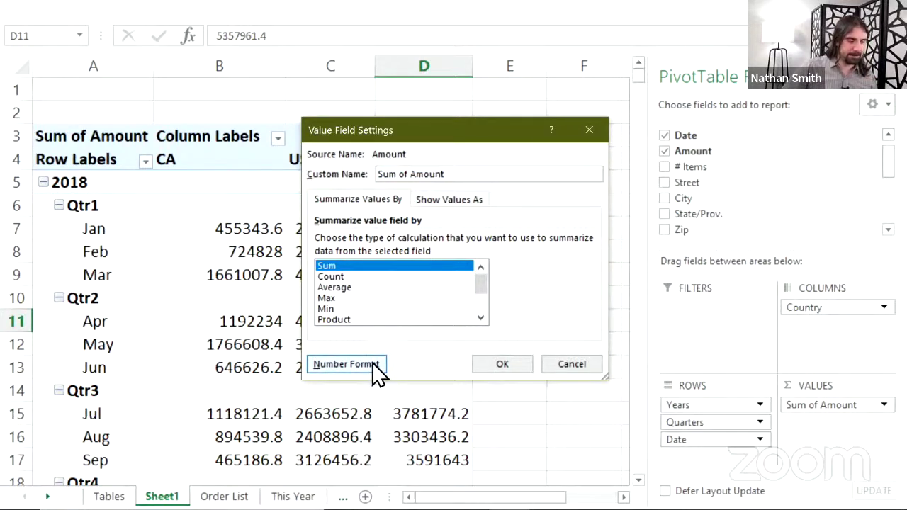
key(Return)
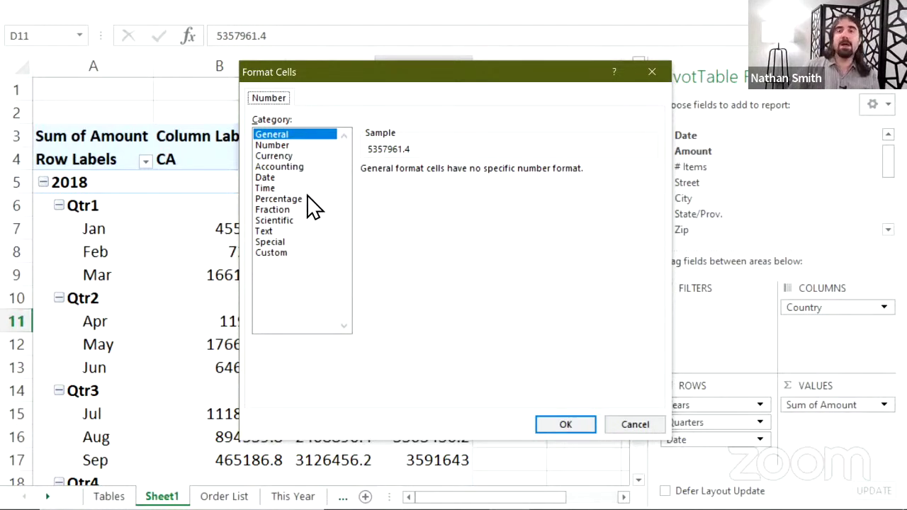
click(304, 156)
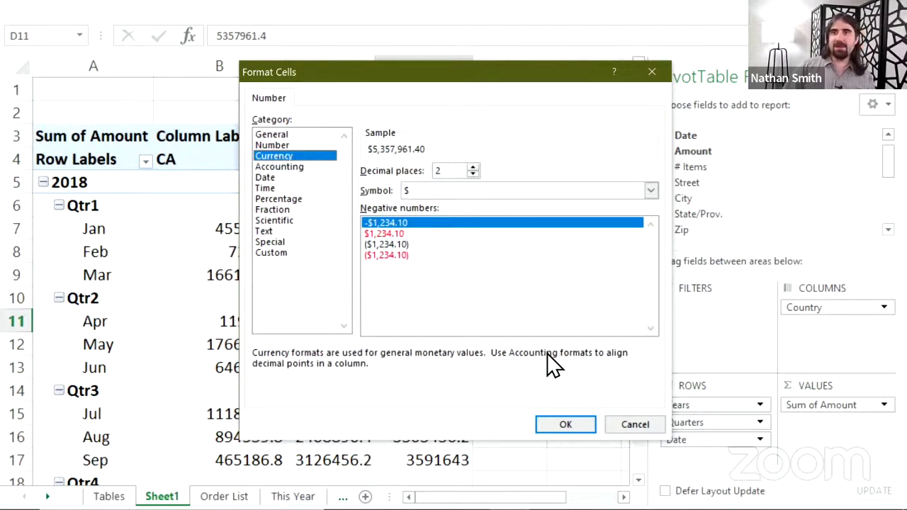
click(560, 426)
click(498, 369)
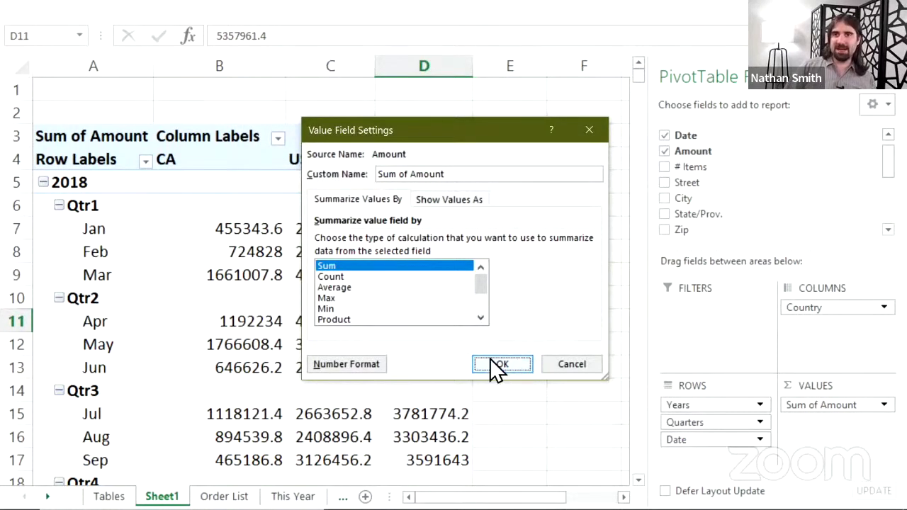
click(502, 360)
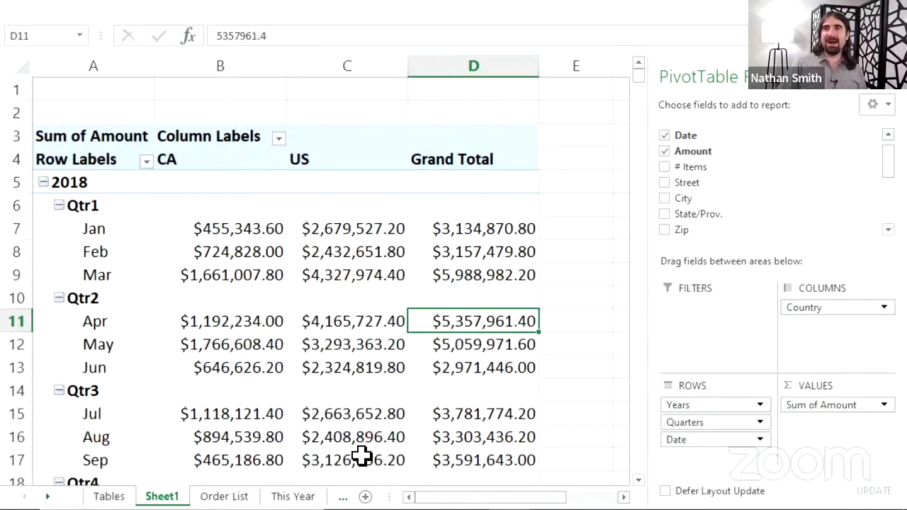
- Review the currency-formatted report and examine the full list of available PivotTable fields, including Quarters and Years
click(336, 461)
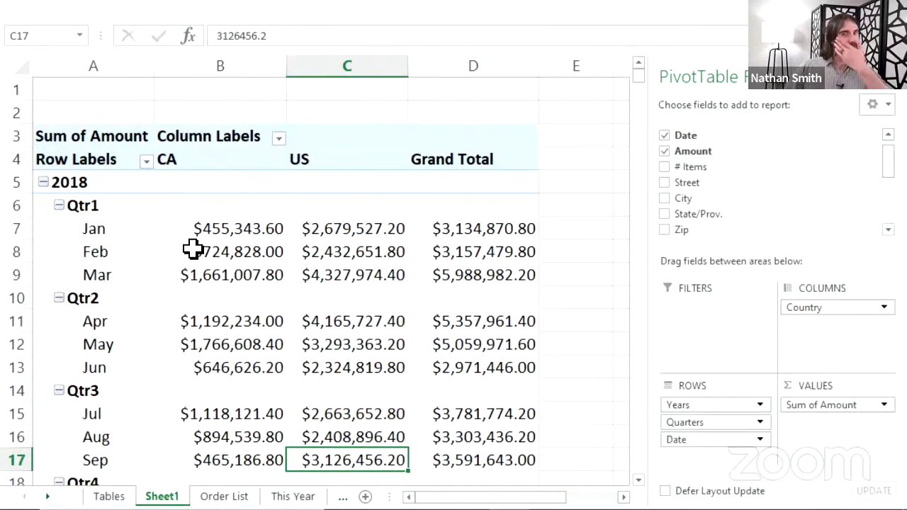
click(110, 142)
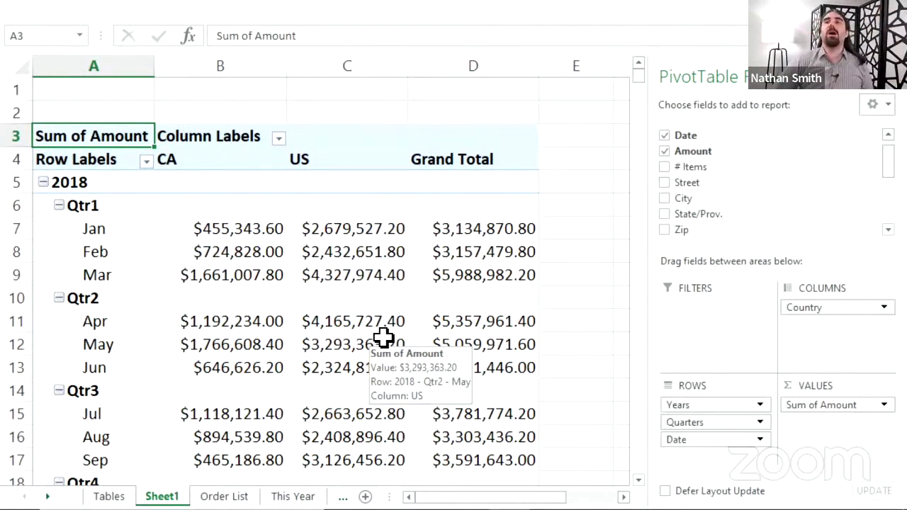
scroll(297, 319, down, 2)
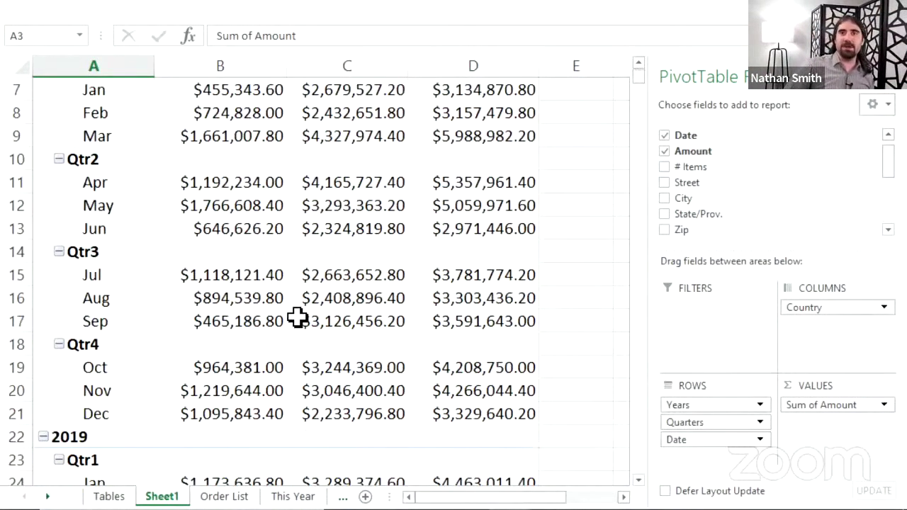
scroll(305, 326, down, 1)
scroll(385, 345, up, 3)
scroll(429, 317, down, 3)
scroll(412, 324, up, 3)
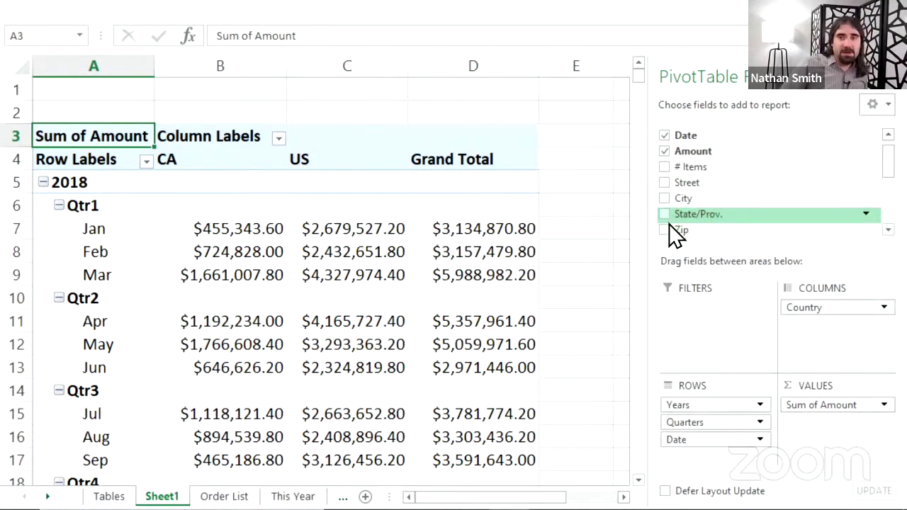
scroll(740, 188, down, 3)
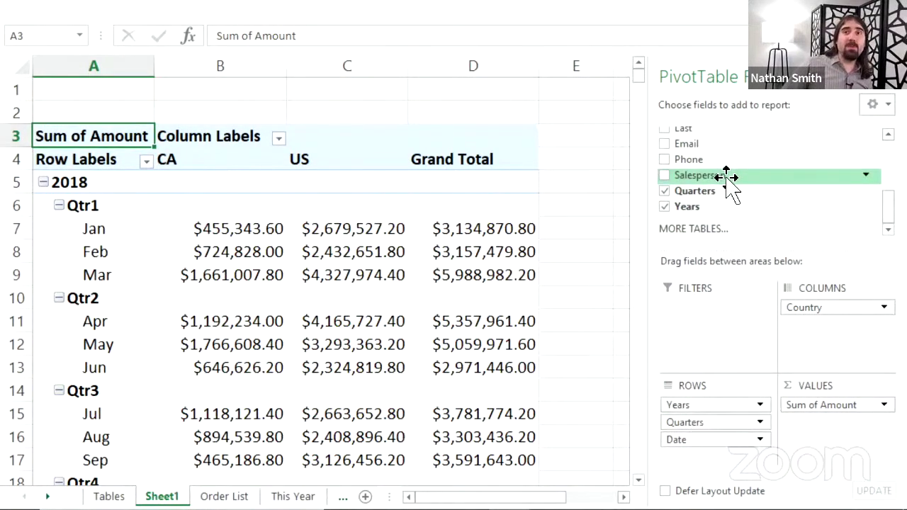
scroll(720, 170, up, 3)
scroll(713, 176, up, 1)
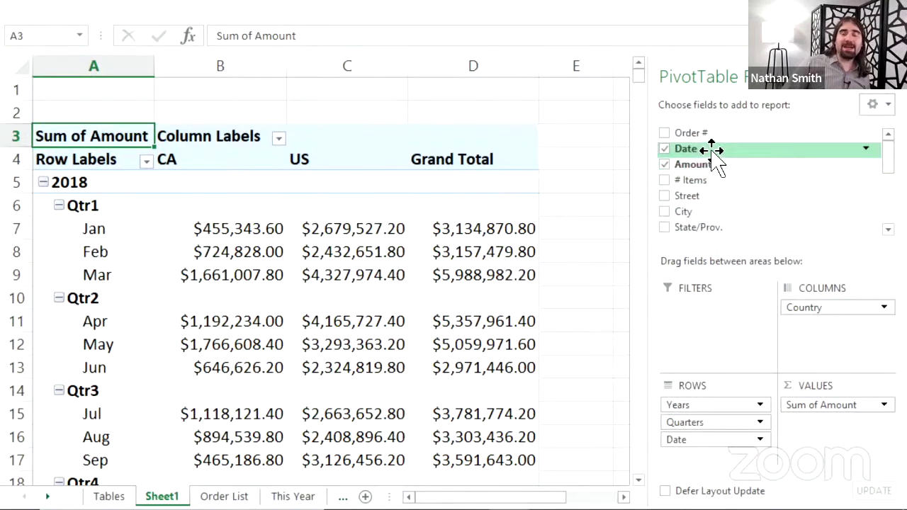
scroll(718, 177, down, 4)
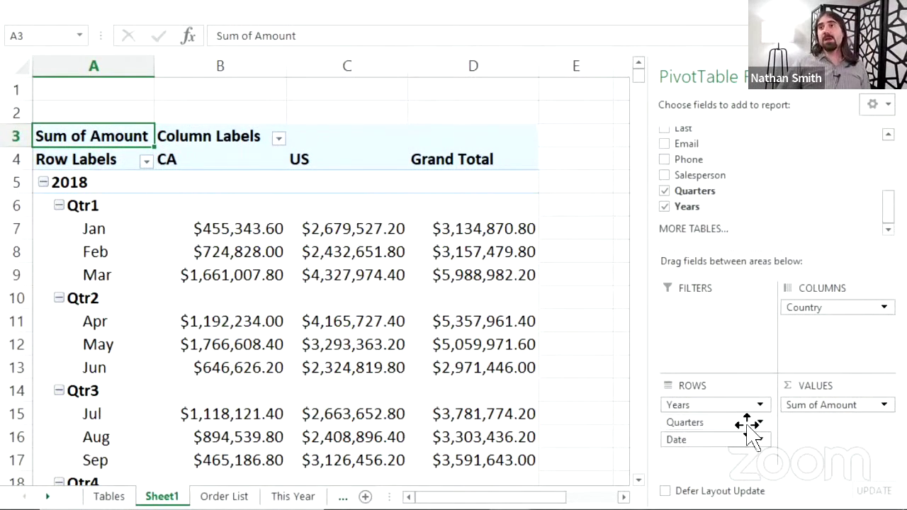
- Move the Years field from the rows to the report filters and check the combined quarterly and monthly amounts
drag(719, 410, 721, 360)
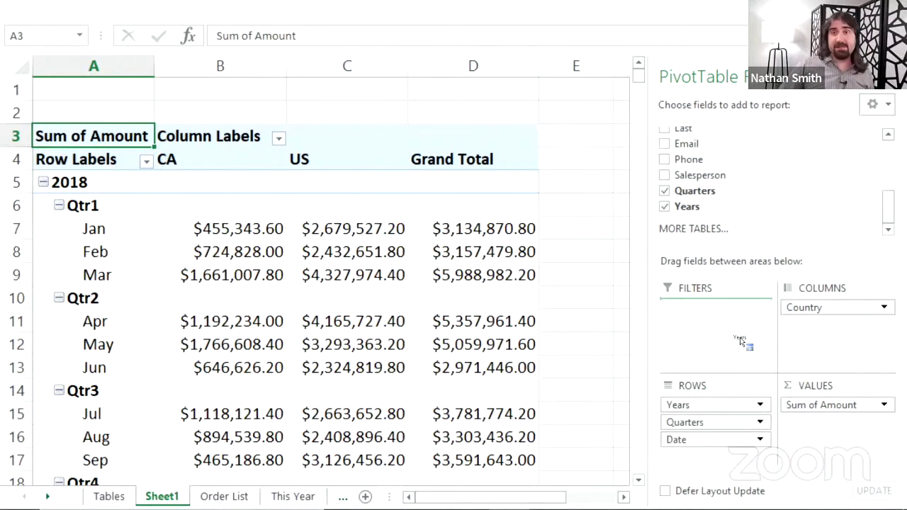
drag(735, 342, 734, 344)
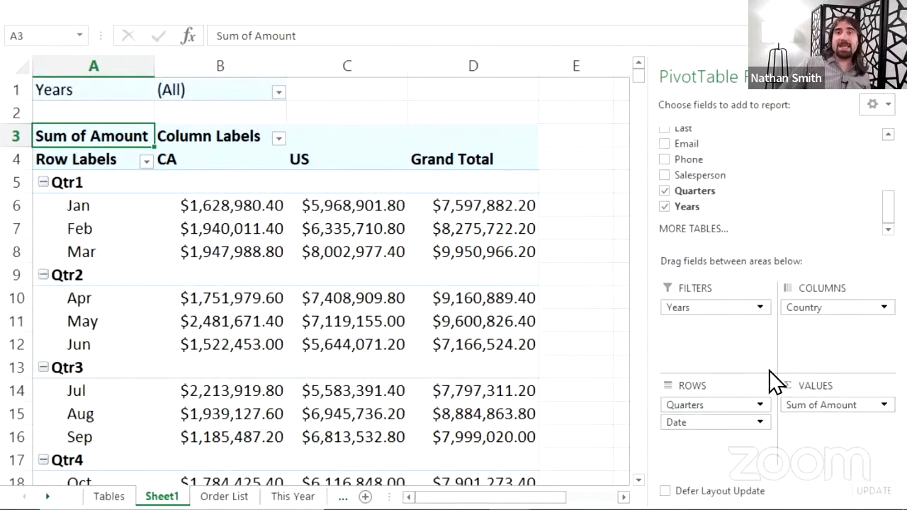
scroll(283, 354, down, 3)
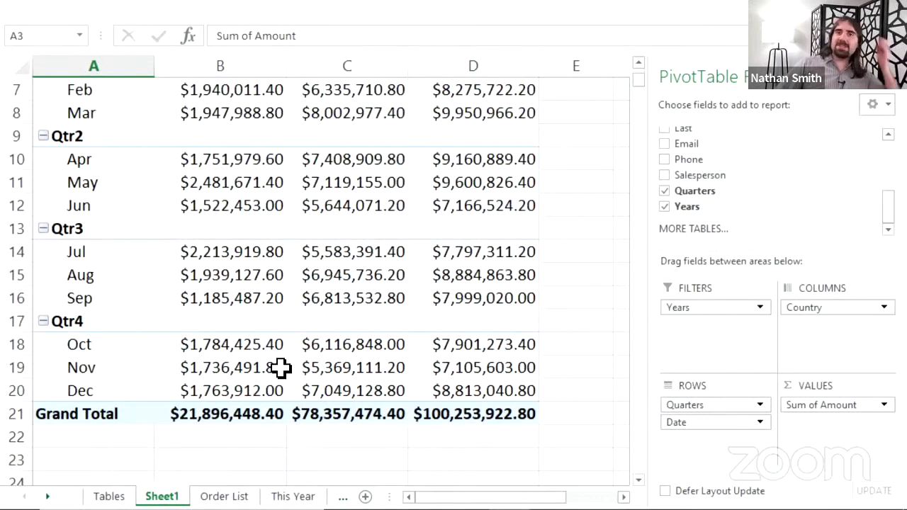
scroll(361, 333, up, 2)
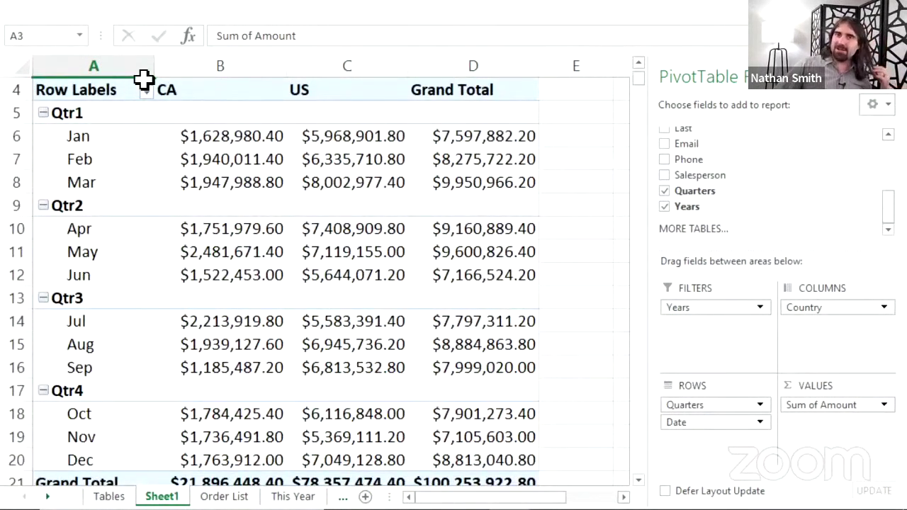
- Review the combined quarterly and monthly amounts for CA and US, from the Years filter down to the Grand Total row
scroll(84, 182, up, 1)
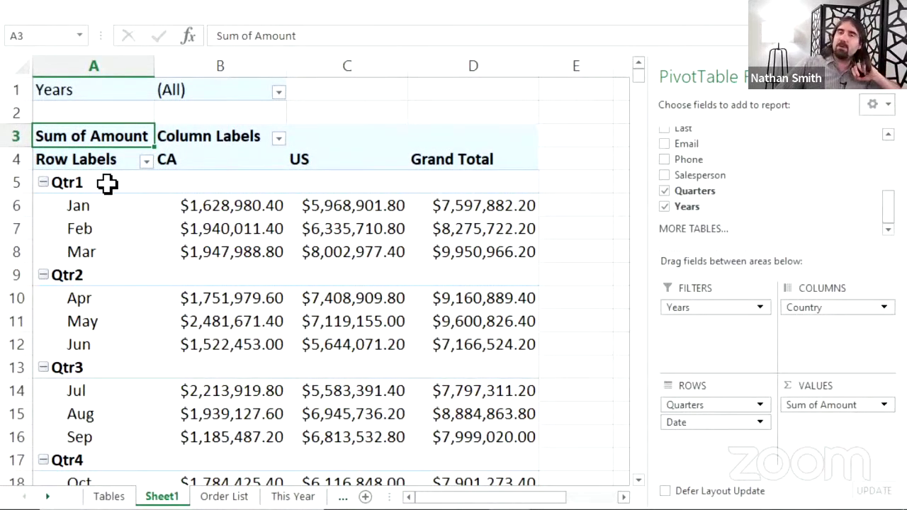
scroll(140, 245, down, 3)
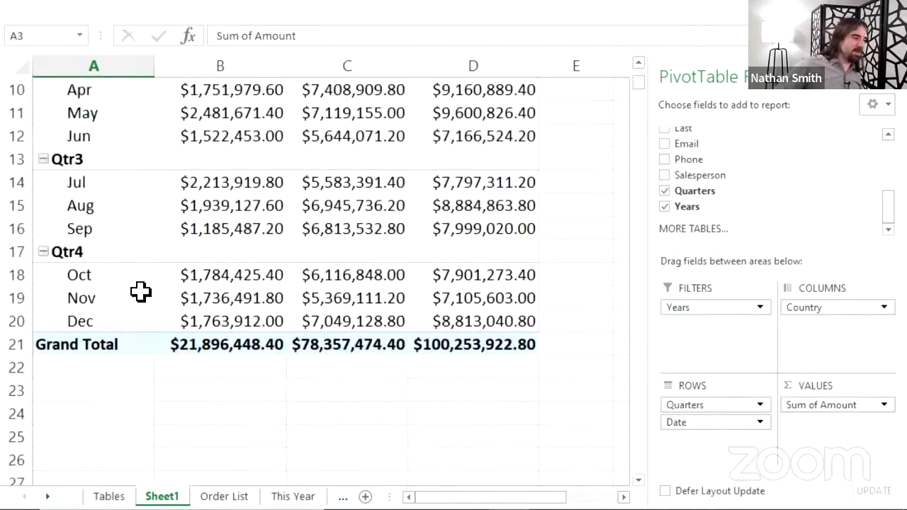
scroll(141, 285, down, 1)
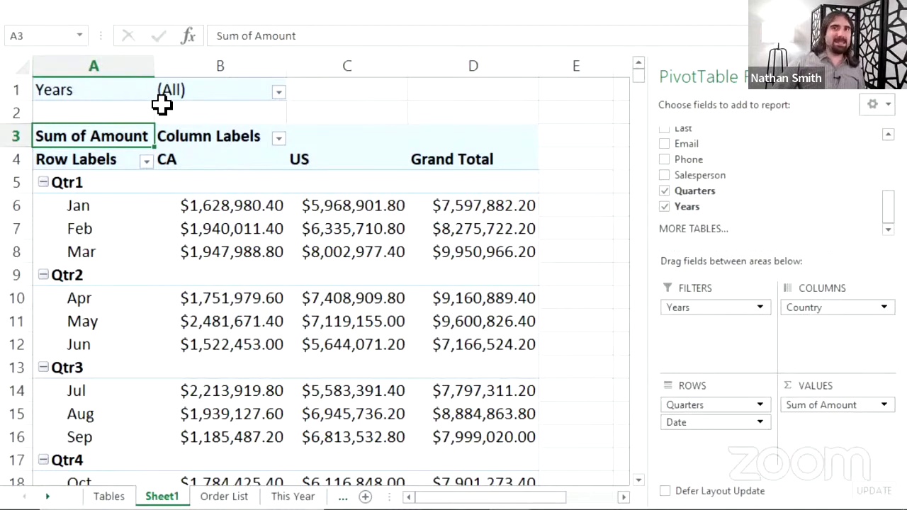
- Open the Years report filter, examine its available year choices, and try the Select Multiple Items option on and off
click(280, 93)
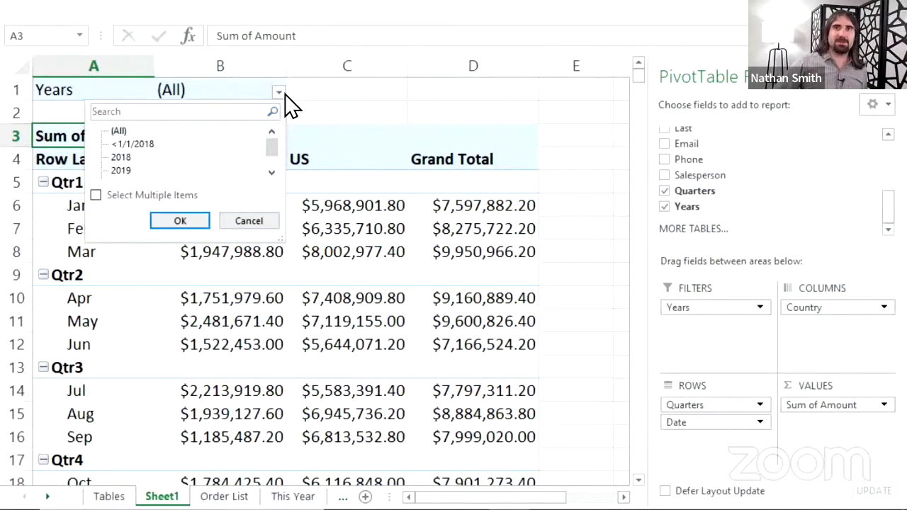
scroll(168, 161, down, 1)
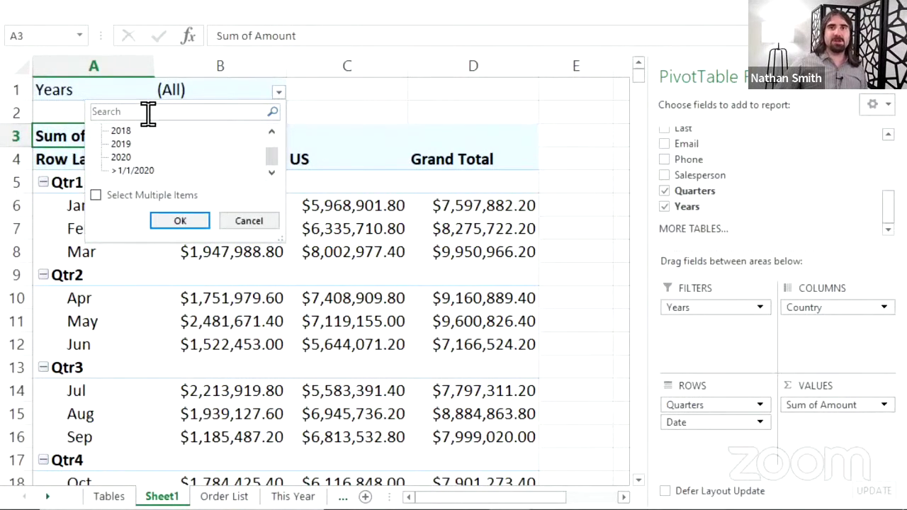
scroll(159, 149, up, 2)
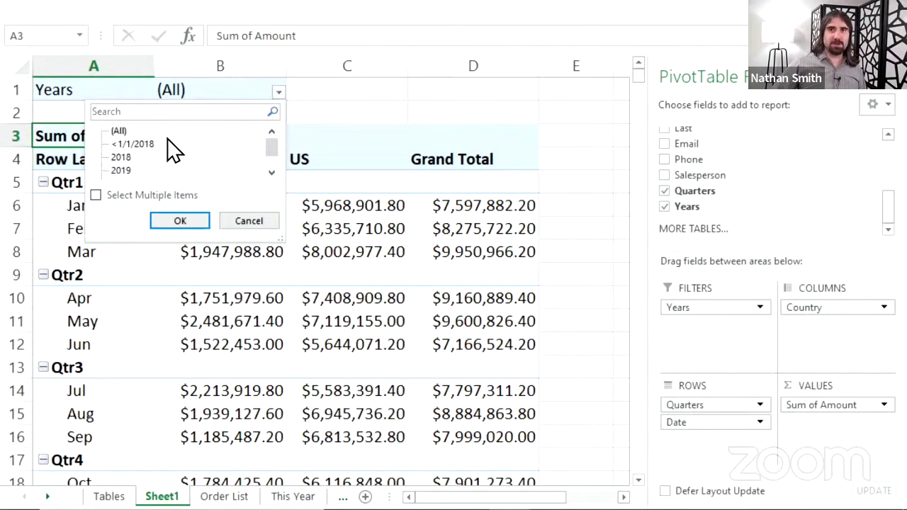
scroll(161, 163, down, 1)
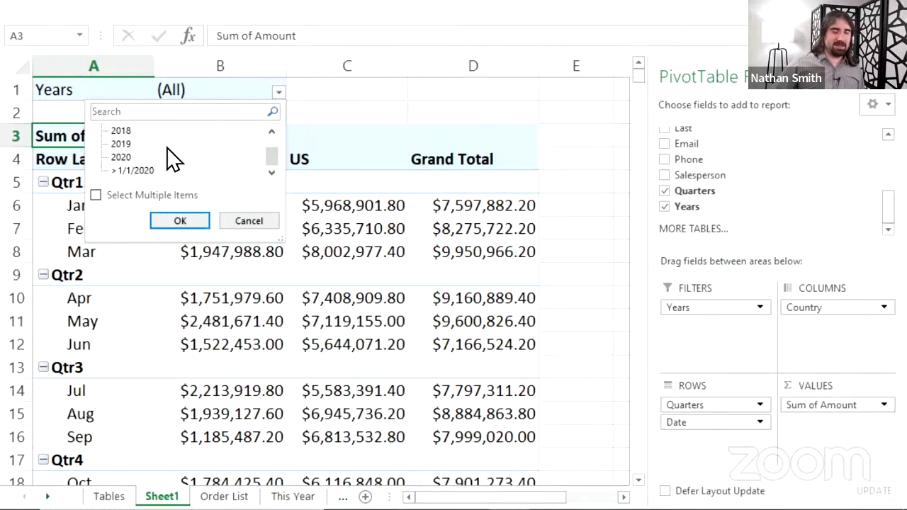
scroll(172, 163, up, 1)
scroll(173, 167, down, 1)
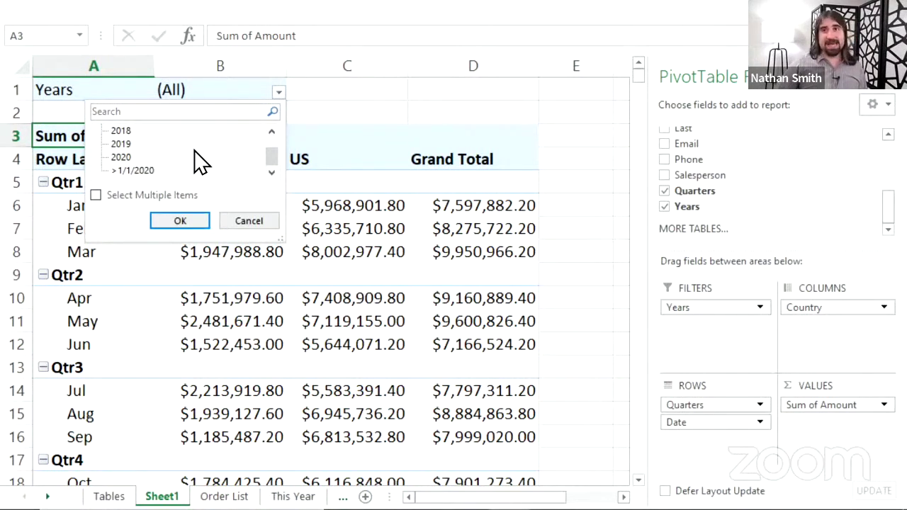
scroll(185, 148, up, 1)
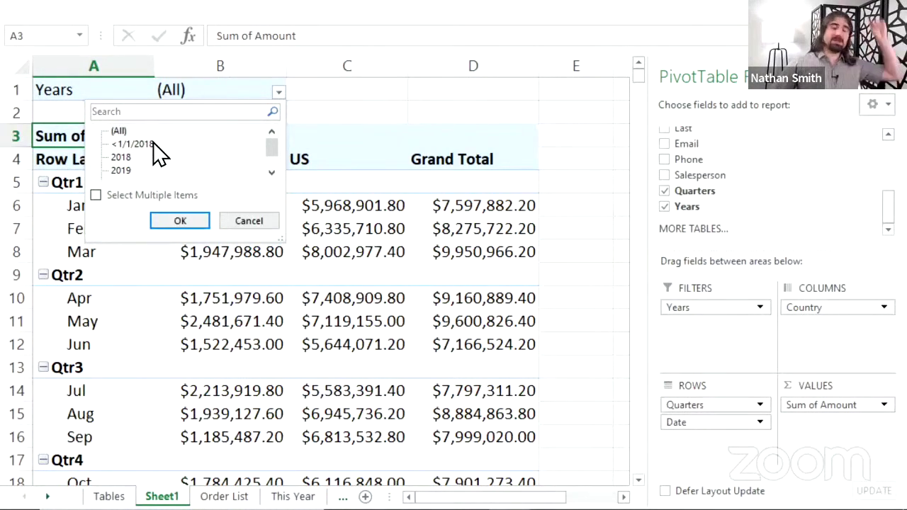
click(95, 195)
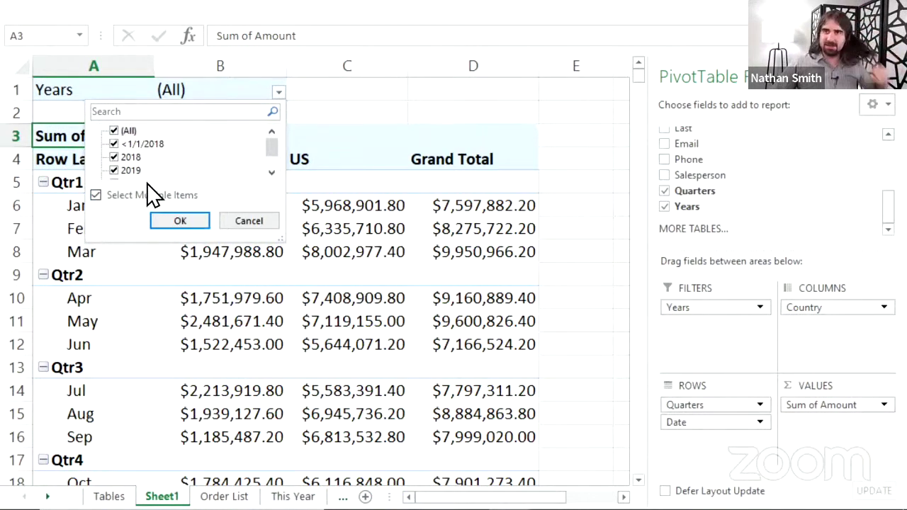
click(96, 195)
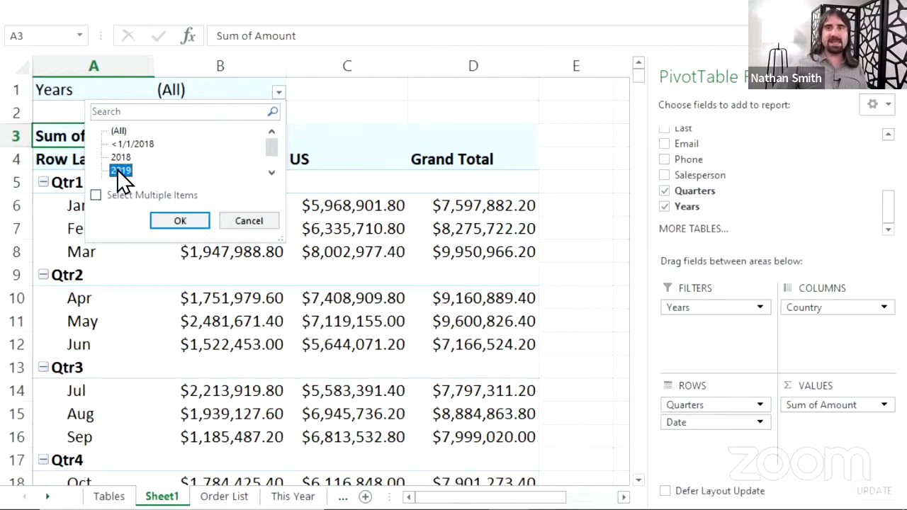
- Filter the PivotTable to the year 2019 and review the monthly amounts for CA and US
click(176, 222)
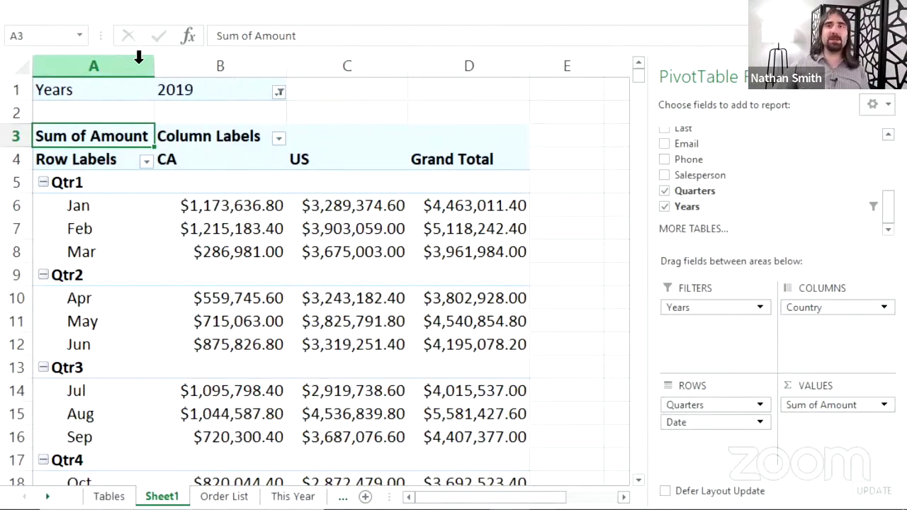
scroll(227, 225, down, 4)
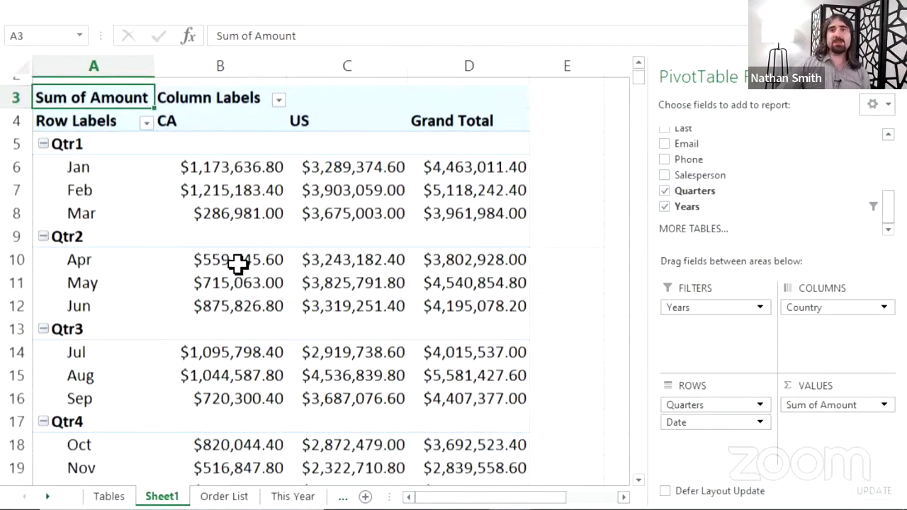
scroll(239, 307, up, 2)
scroll(246, 265, up, 2)
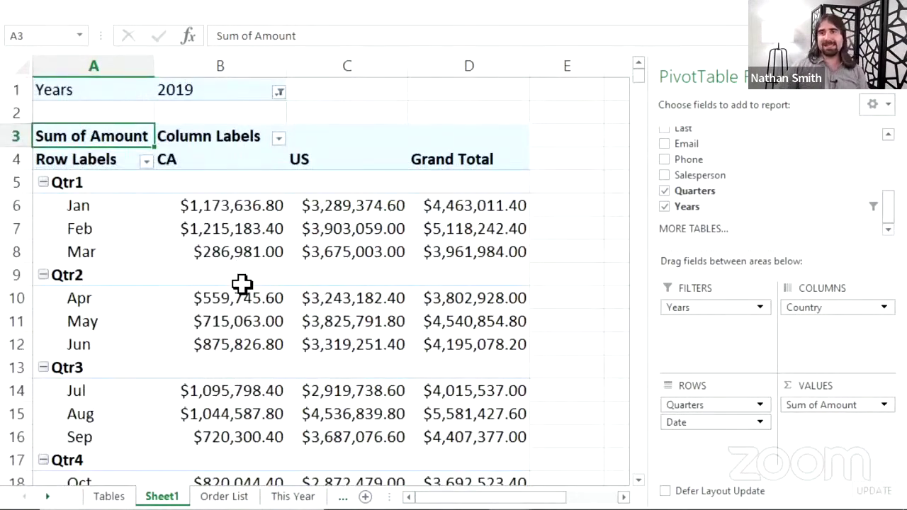
scroll(241, 290, down, 2)
scroll(244, 307, up, 1)
scroll(255, 290, up, 2)
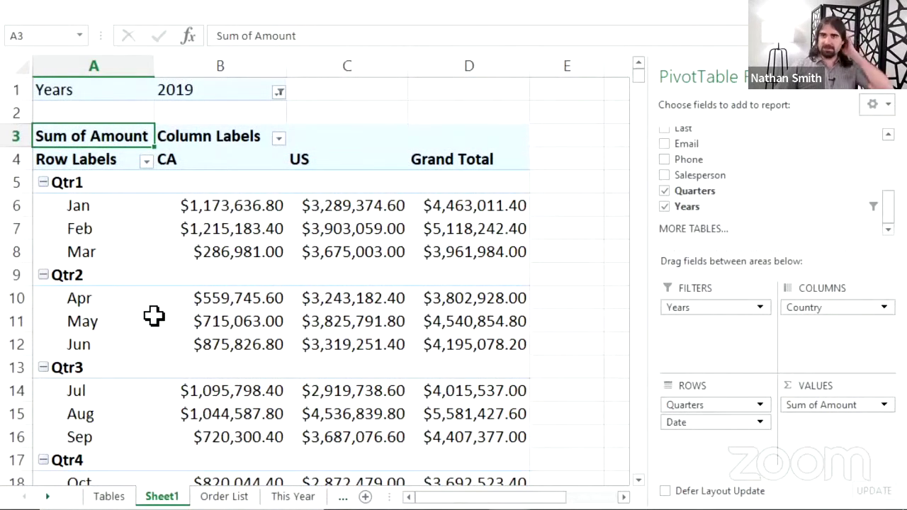
click(267, 300)
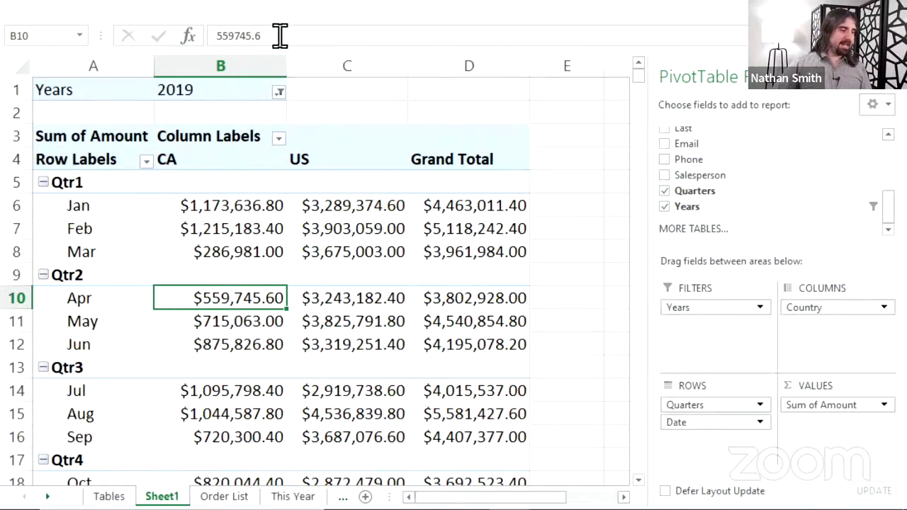
- Reset the Years filter to (All)
click(281, 93)
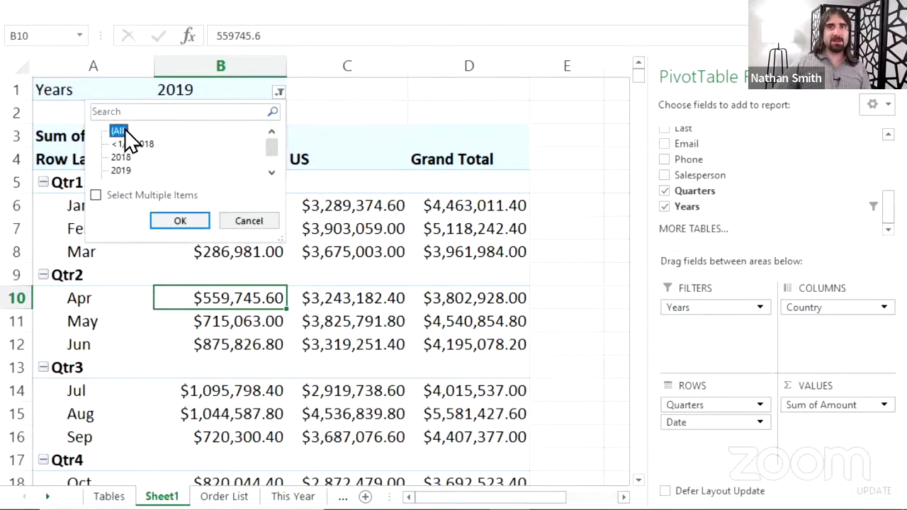
click(181, 220)
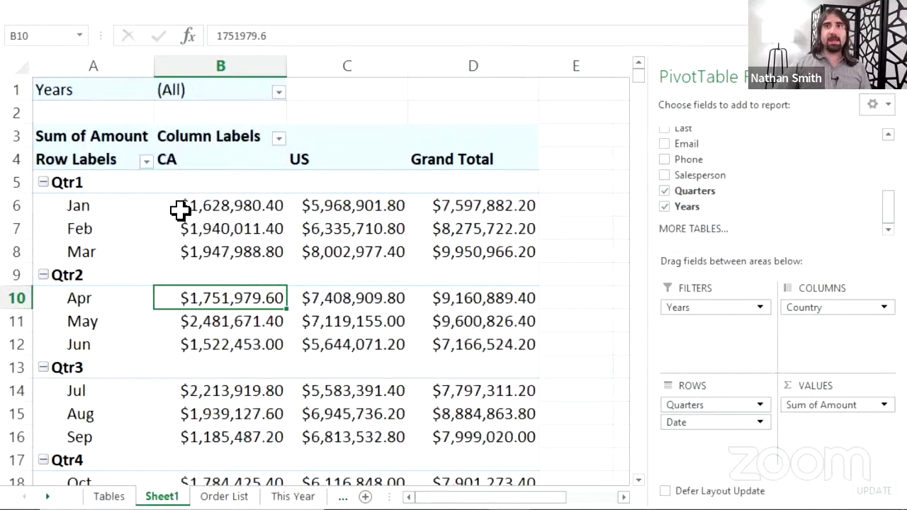
mouse_move(245, 300)
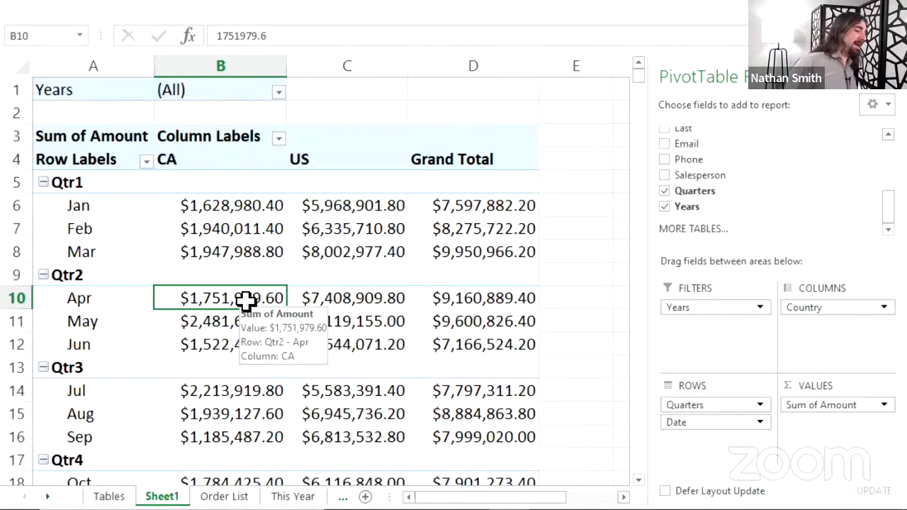
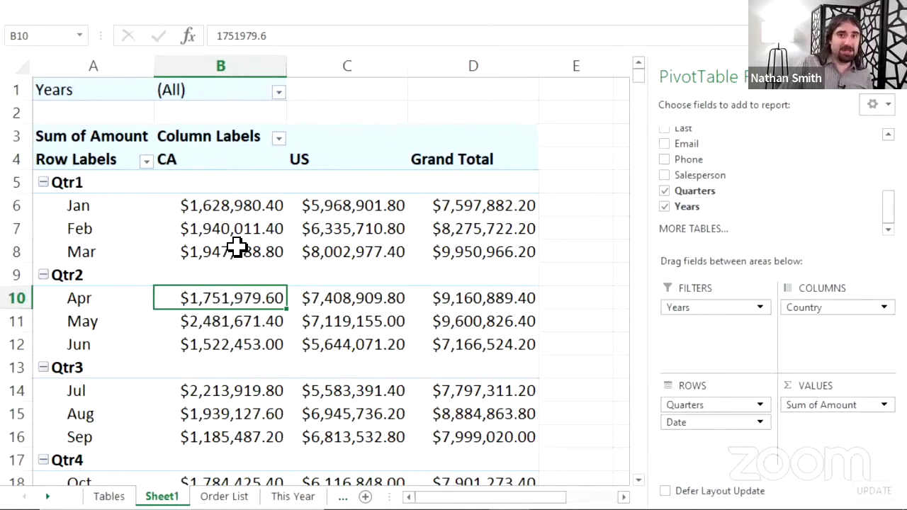
- Move the Country field from the columns to the rows, above Quarters
mouse_move(241, 245)
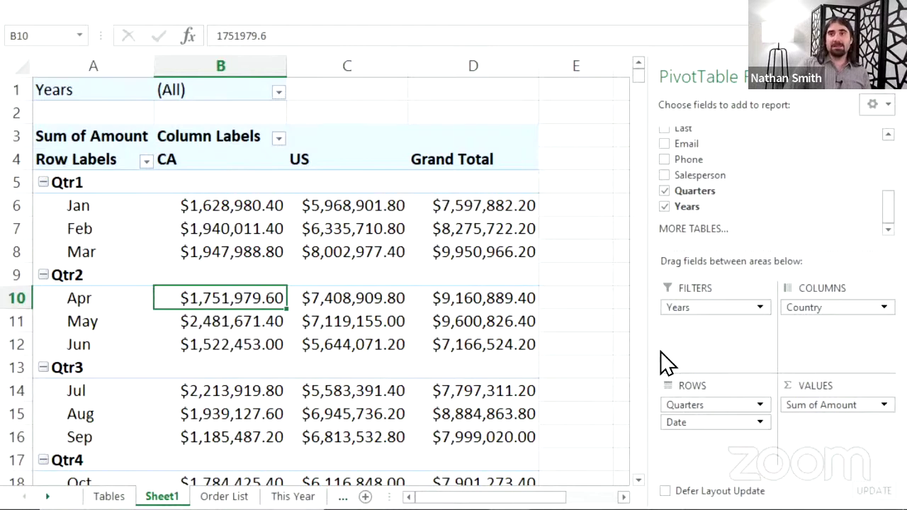
scroll(735, 138, up, 3)
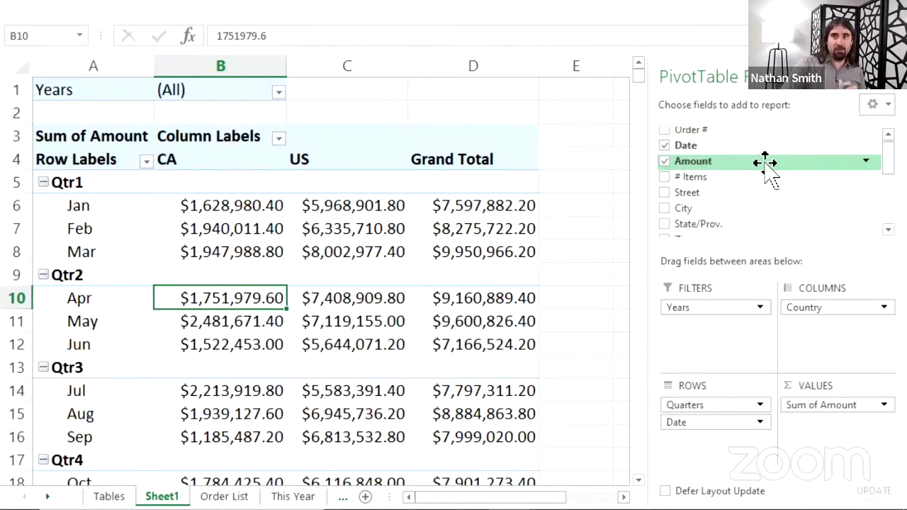
scroll(759, 176, up, 1)
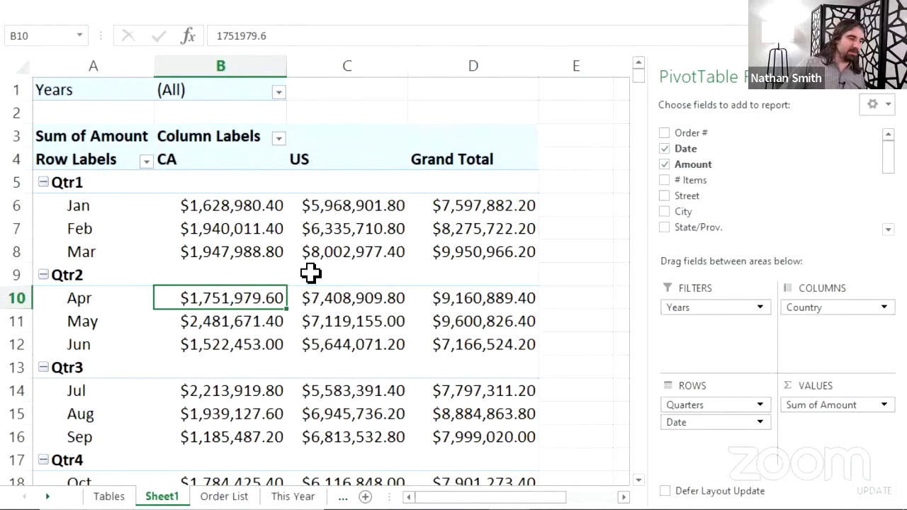
drag(804, 309, 827, 348)
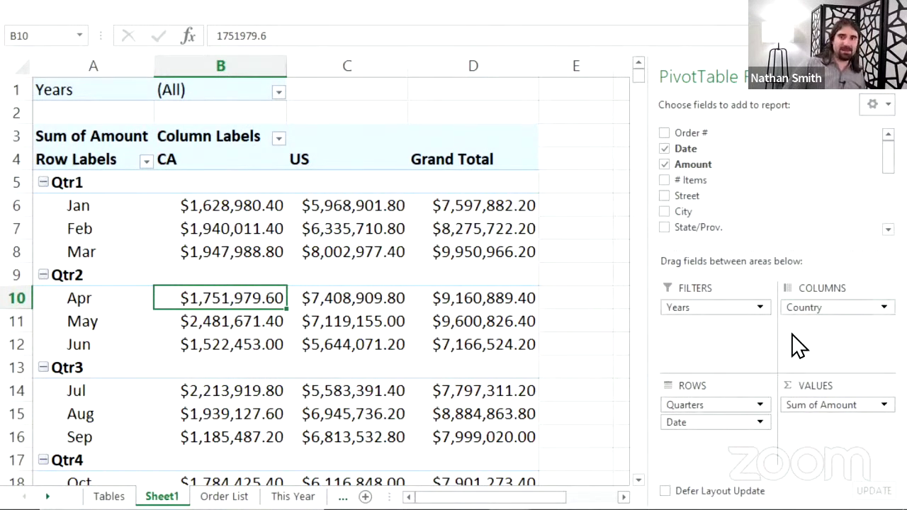
drag(821, 299, 822, 312)
drag(790, 332, 738, 404)
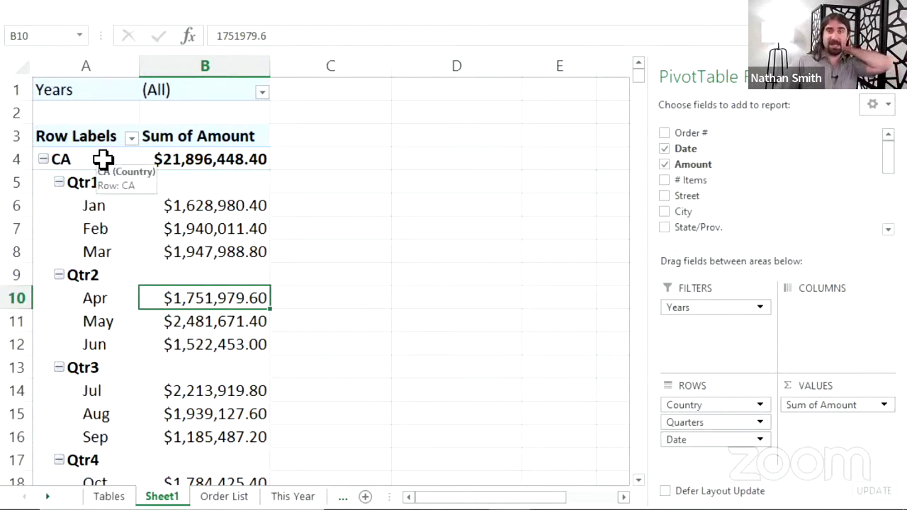
- Filter the PivotTable by Years to show only 2018
drag(103, 159, 246, 209)
scroll(250, 229, up, 5)
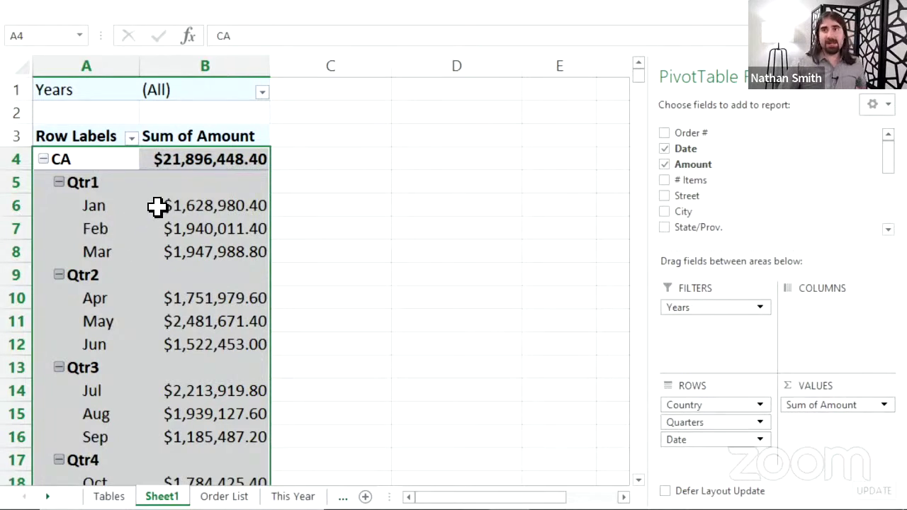
click(263, 91)
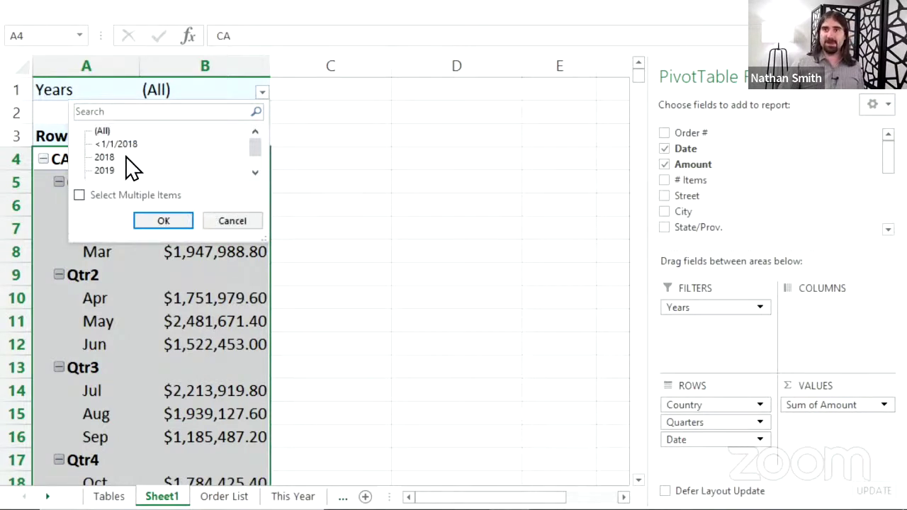
click(172, 224)
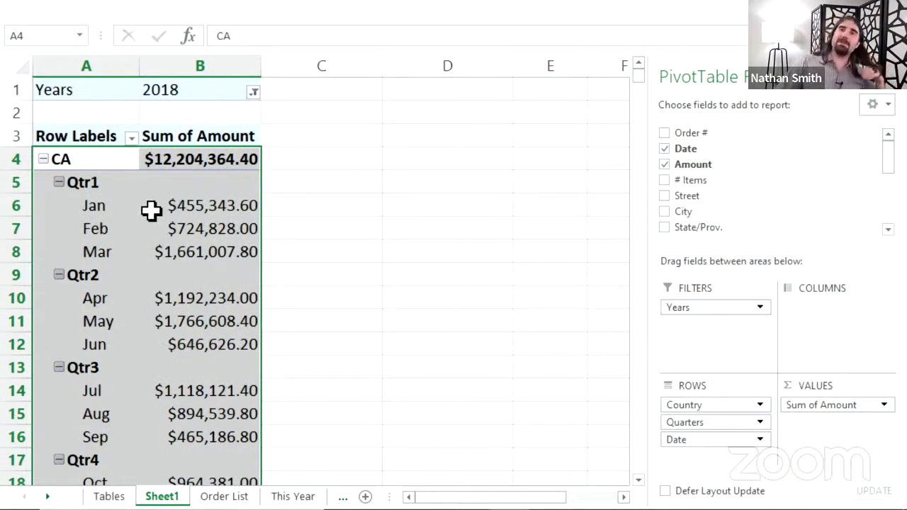
- Examine the stacked CA and US sections with their quarterly and monthly amounts
scroll(203, 303, down, 5)
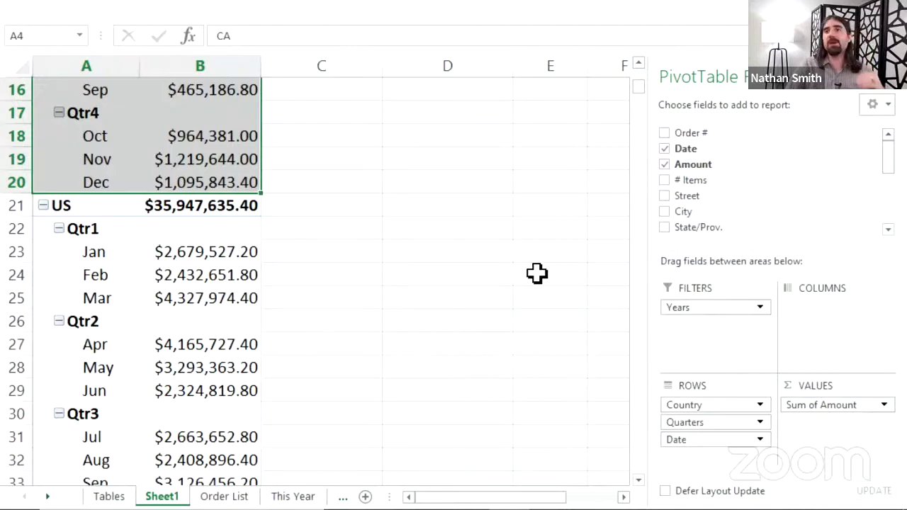
scroll(425, 296, up, 5)
scroll(417, 281, down, 6)
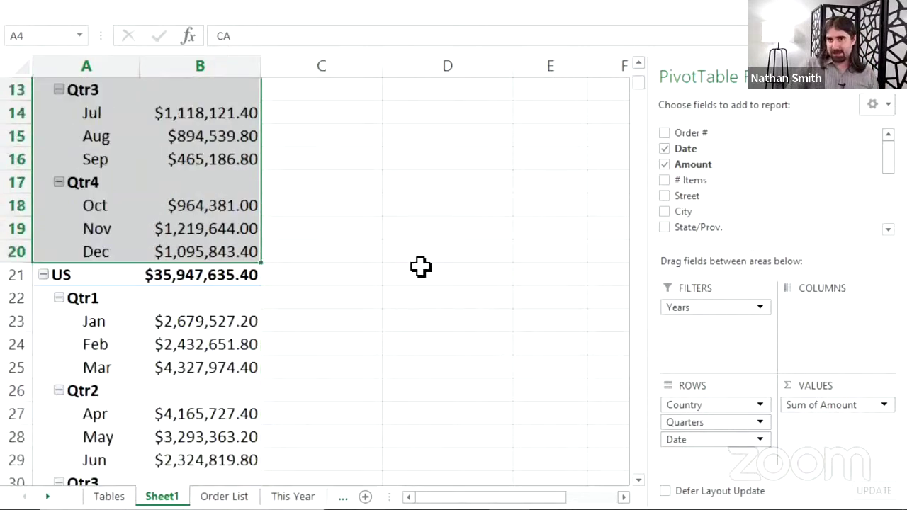
scroll(425, 274, down, 4)
scroll(433, 273, up, 10)
scroll(415, 214, down, 2)
scroll(373, 215, down, 8)
scroll(391, 265, up, 10)
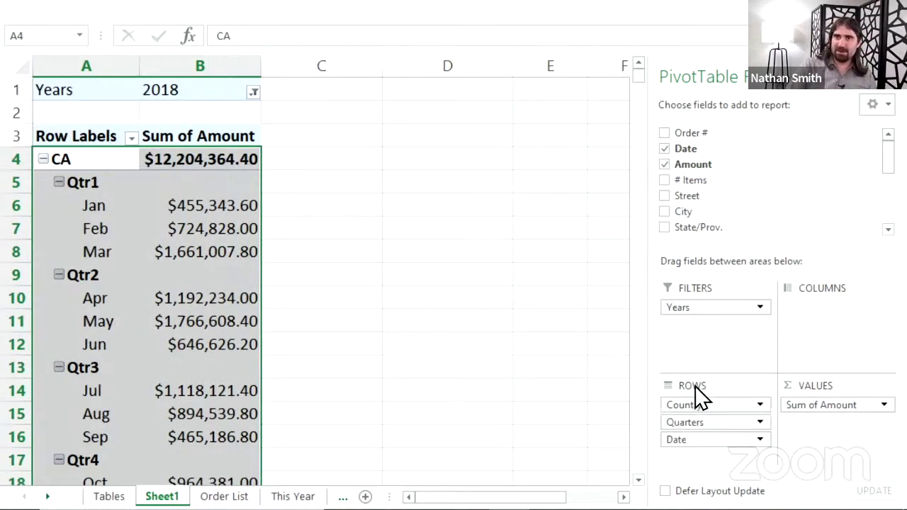
- Move the Quarters and Date fields from the rows to the columns, with Quarters above Date
drag(712, 424, 836, 325)
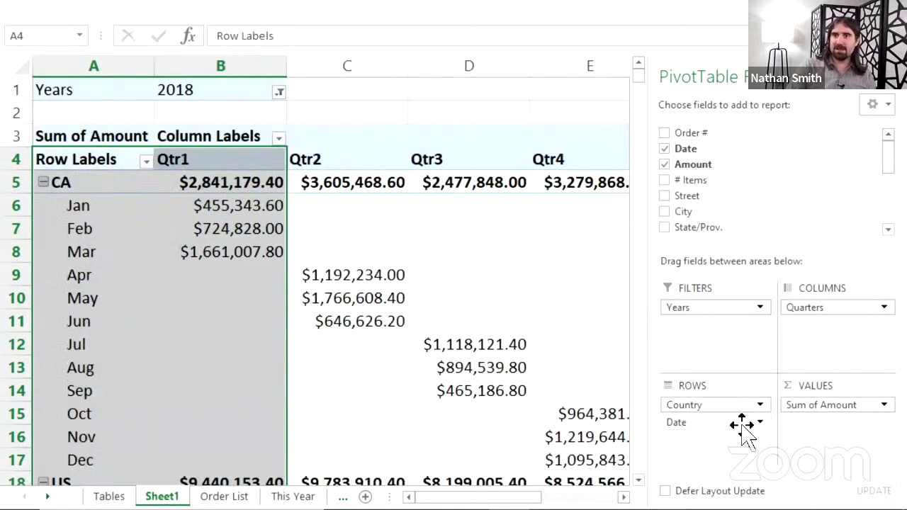
drag(735, 424, 835, 352)
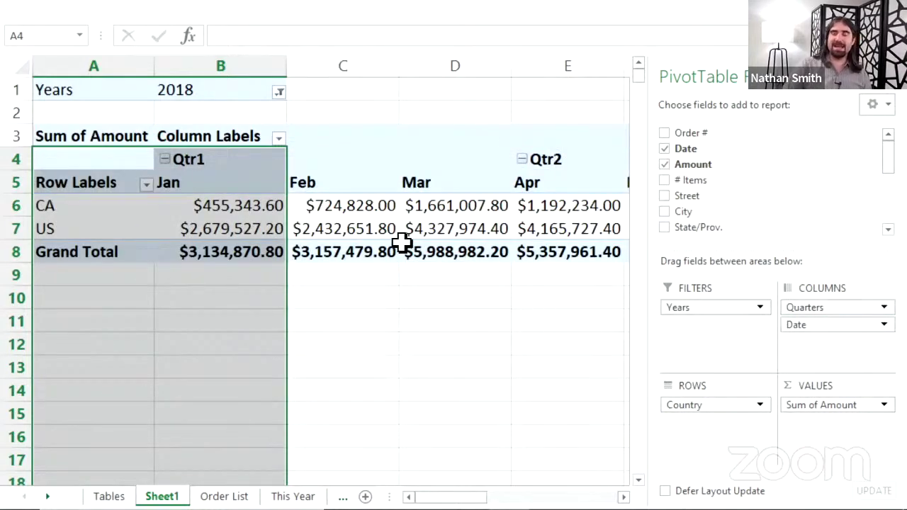
click(406, 205)
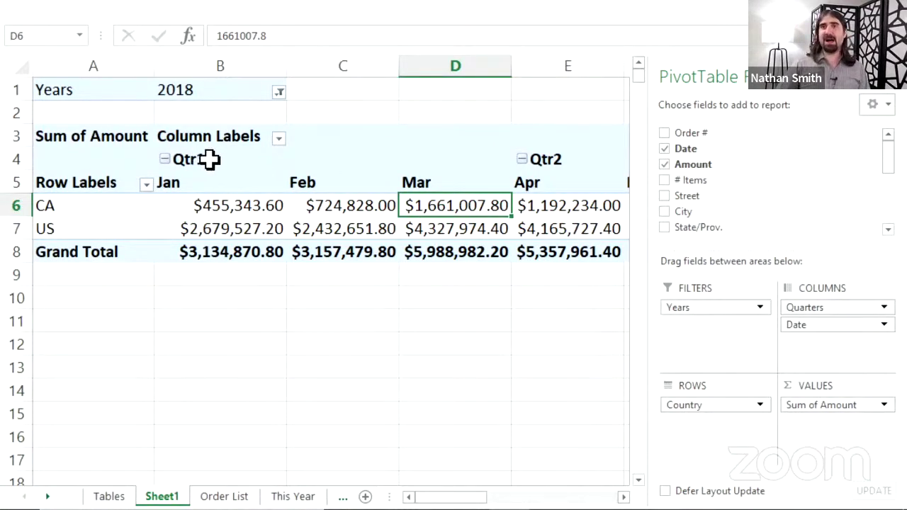
- Highlight the quarter blocks one after another to review their monthly amounts for both countries
drag(220, 161, 489, 244)
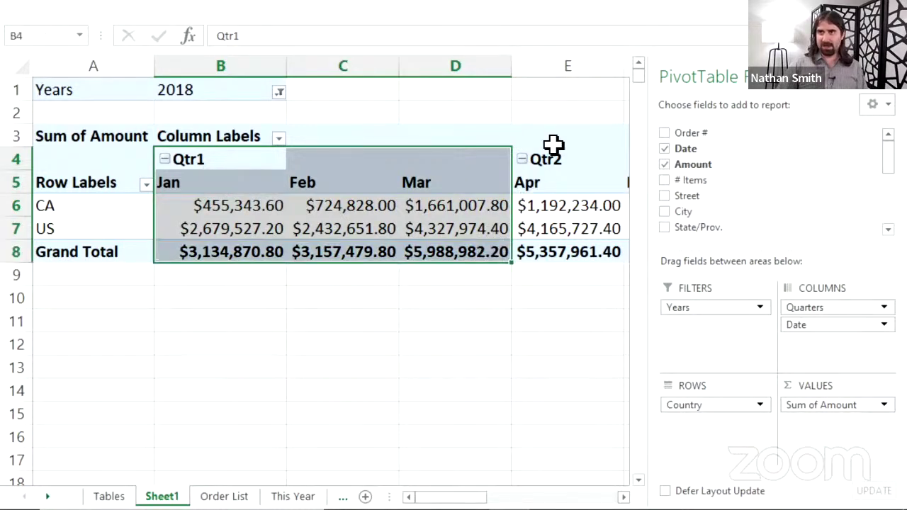
drag(555, 161, 472, 245)
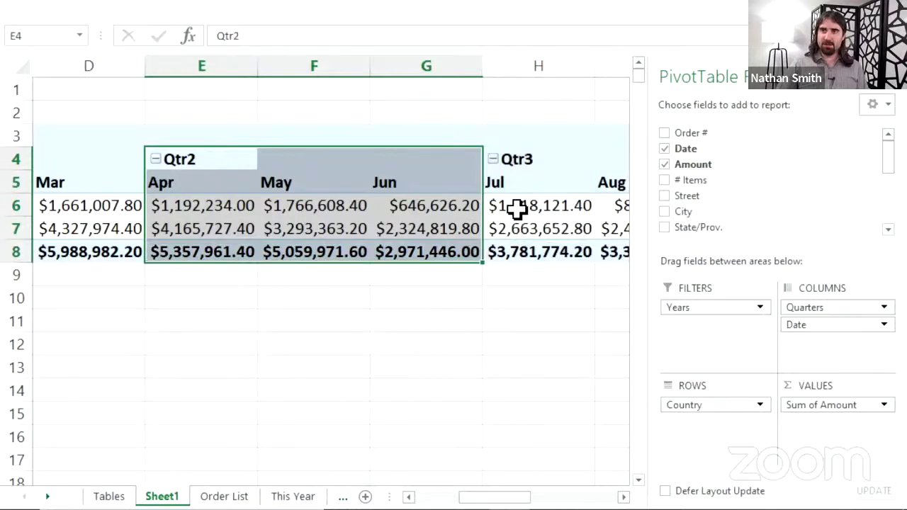
drag(542, 163, 479, 243)
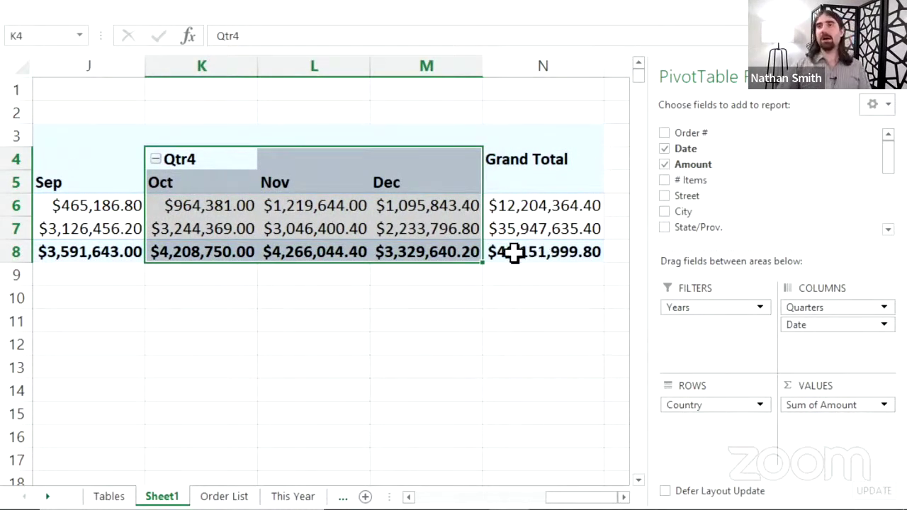
- Drill down into the US December amount to list its source orders on a new sheet, and return to Sheet1
double_click(414, 220)
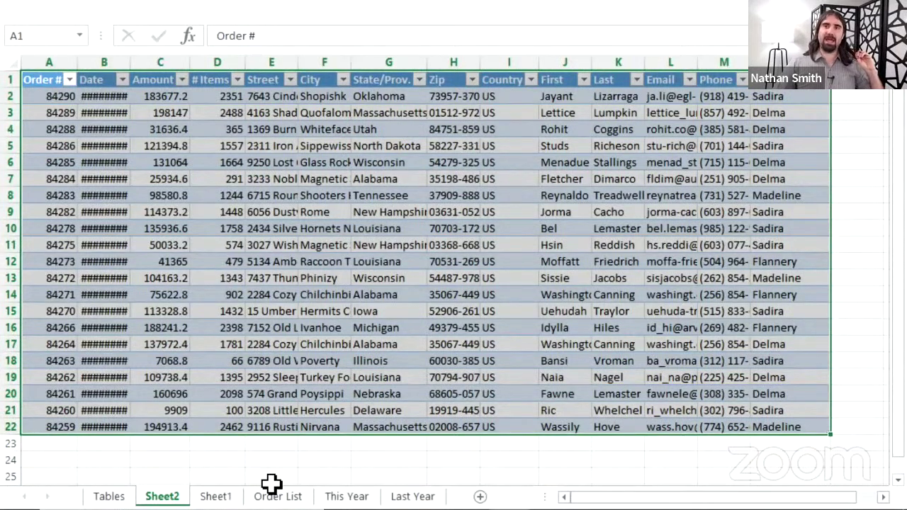
click(214, 496)
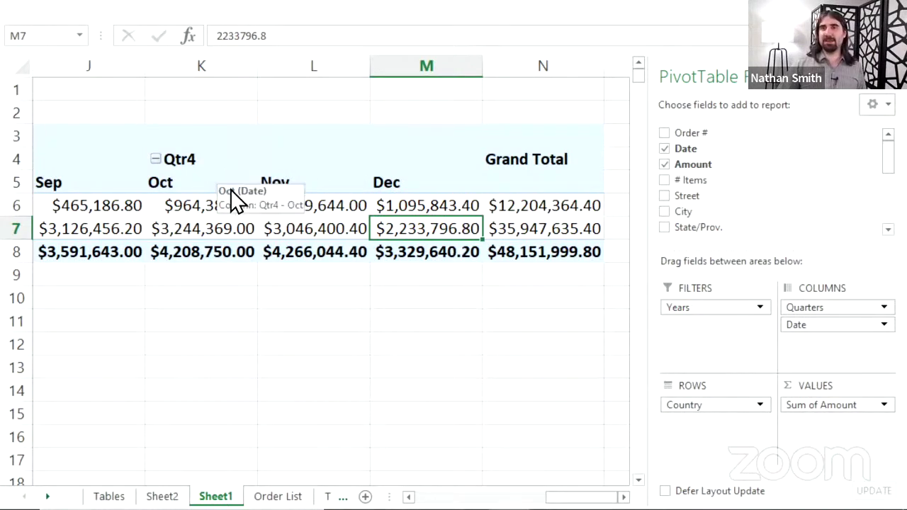
drag(269, 187, 284, 241)
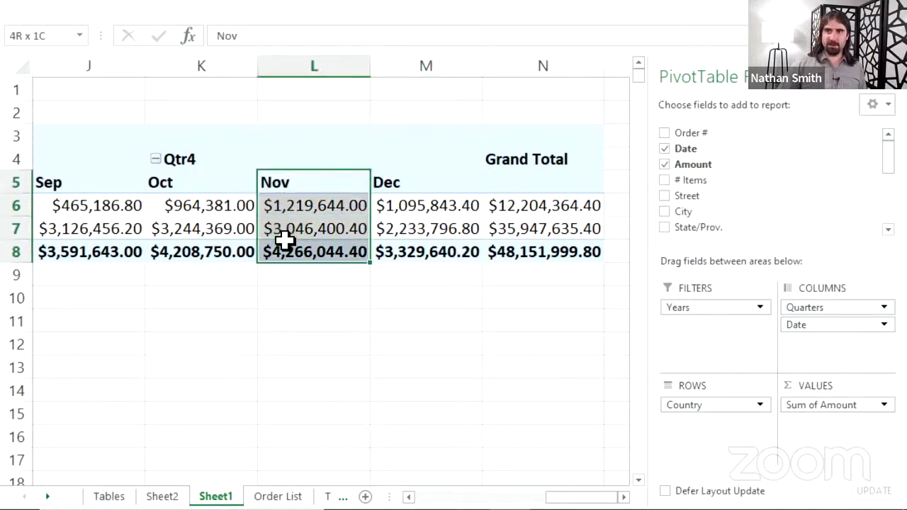
click(378, 205)
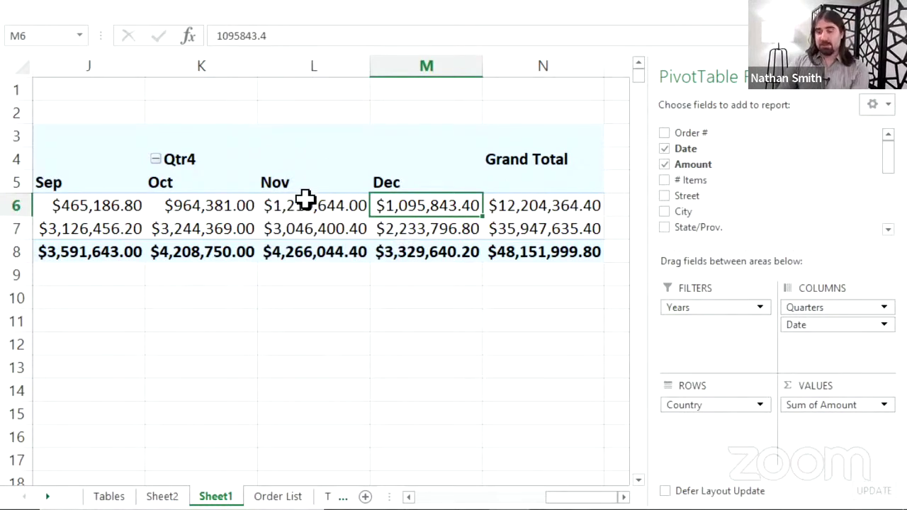
- Remove the Quarters field from the PivotTable columns, leaving only Date there
key(Home)
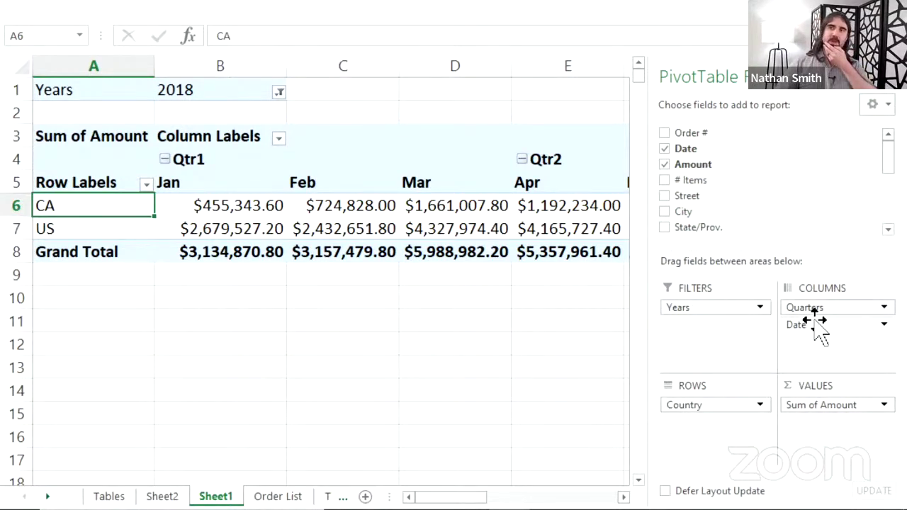
drag(817, 310, 787, 207)
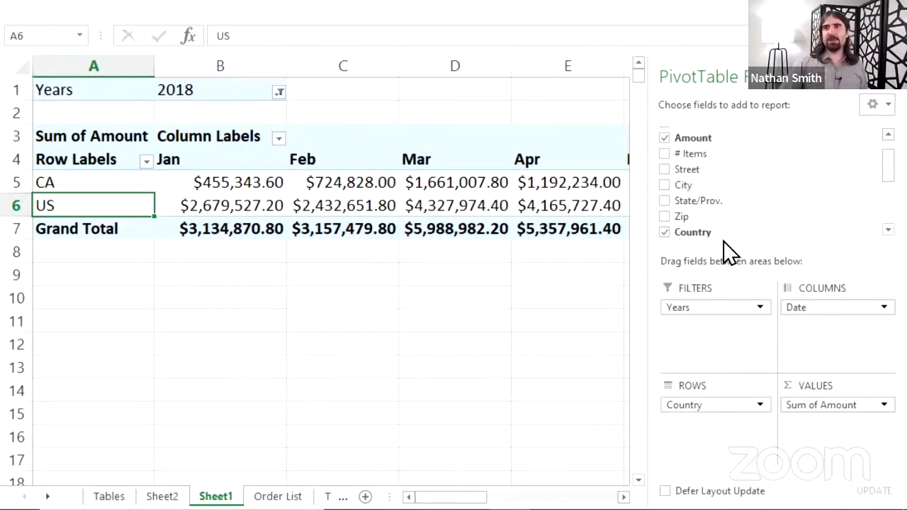
- Add the Salesperson field to the rows above Country and select the first salesperson's row label
scroll(766, 213, up, 1)
scroll(762, 191, down, 3)
scroll(760, 190, down, 1)
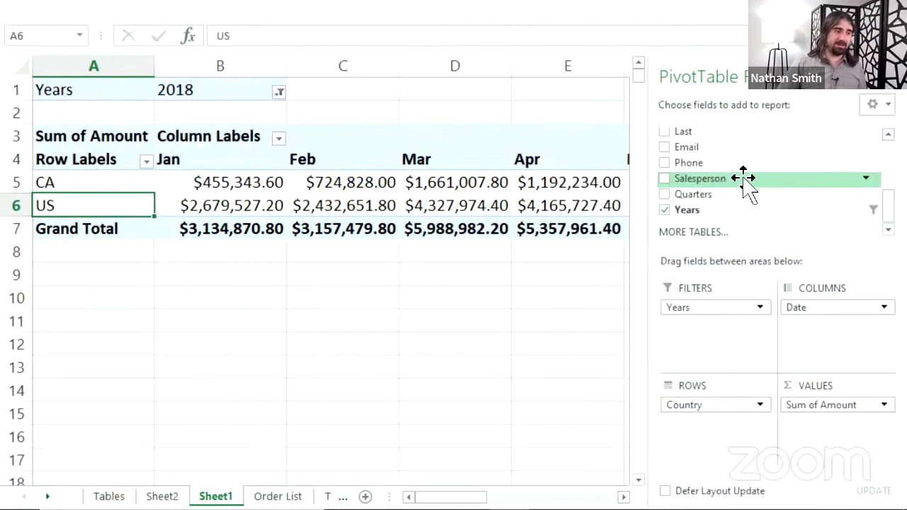
drag(750, 178, 715, 400)
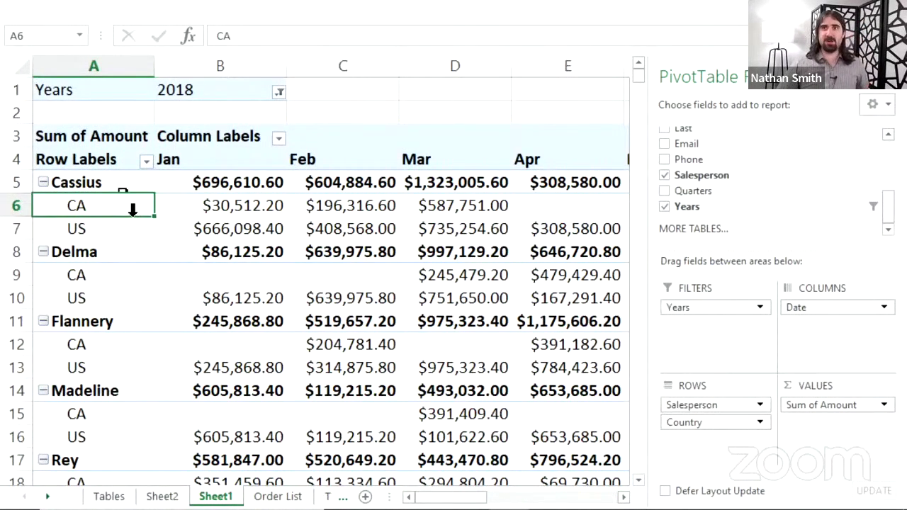
click(105, 182)
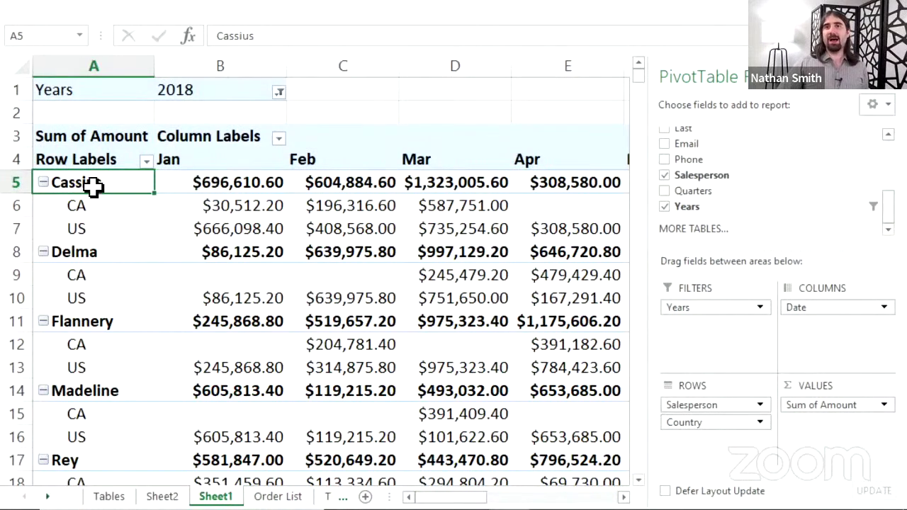
- Compare the first salesperson's January and February totals, and select that salesperson's CA amount for January
click(201, 187)
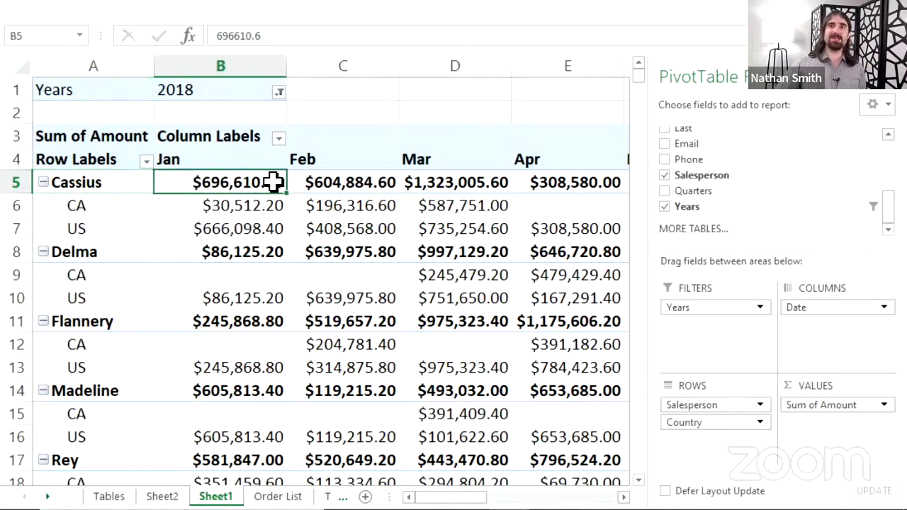
click(310, 183)
click(237, 186)
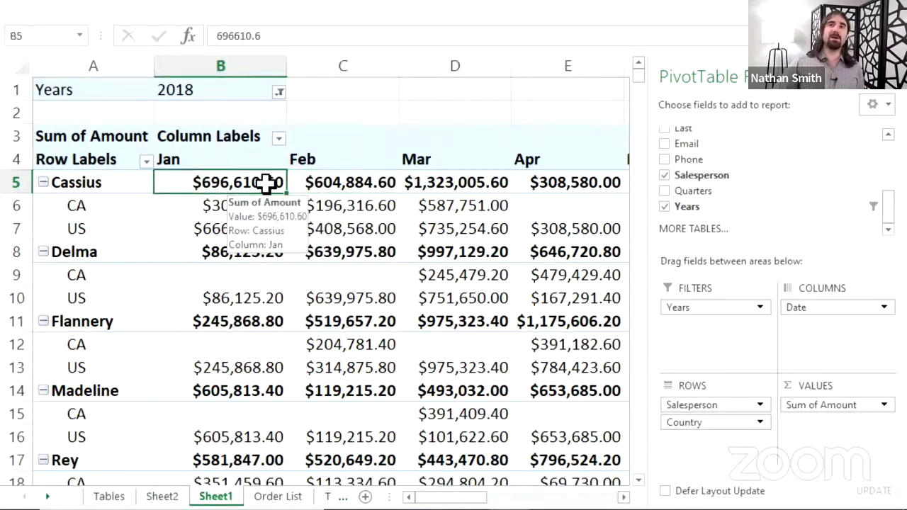
click(301, 183)
click(274, 183)
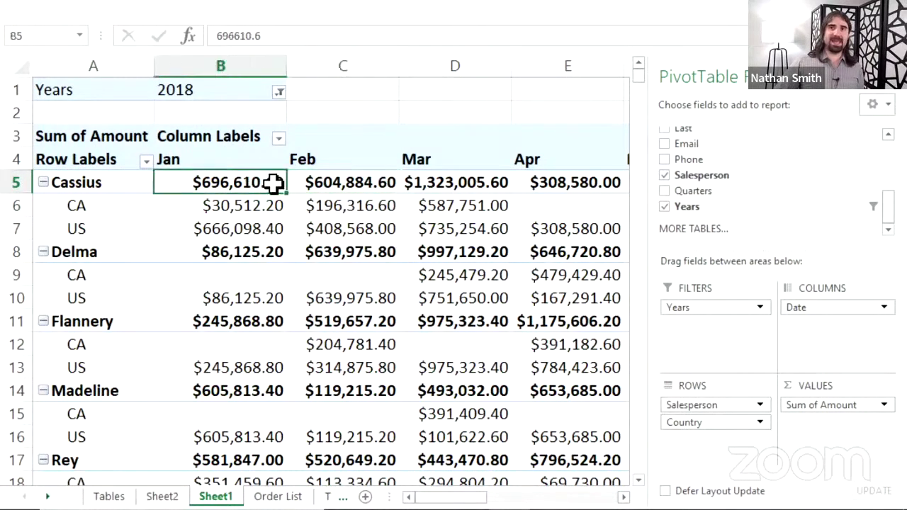
click(336, 183)
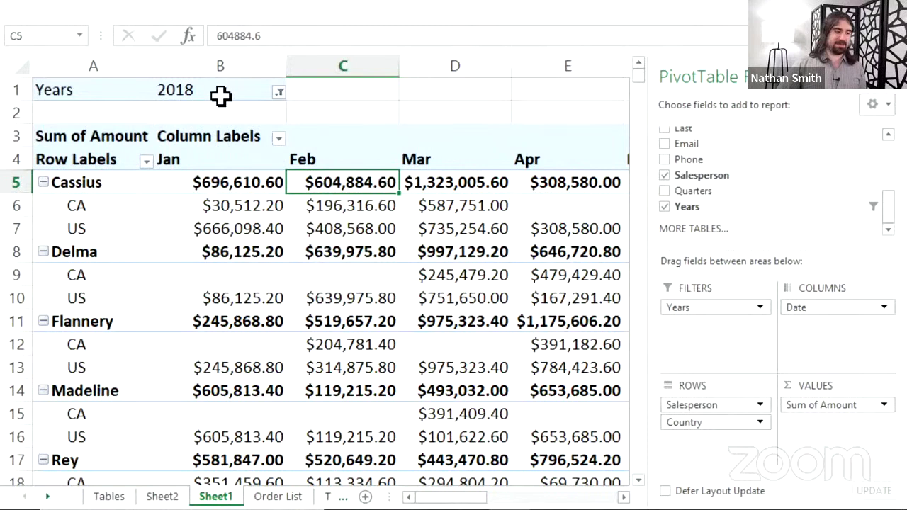
click(262, 182)
click(333, 182)
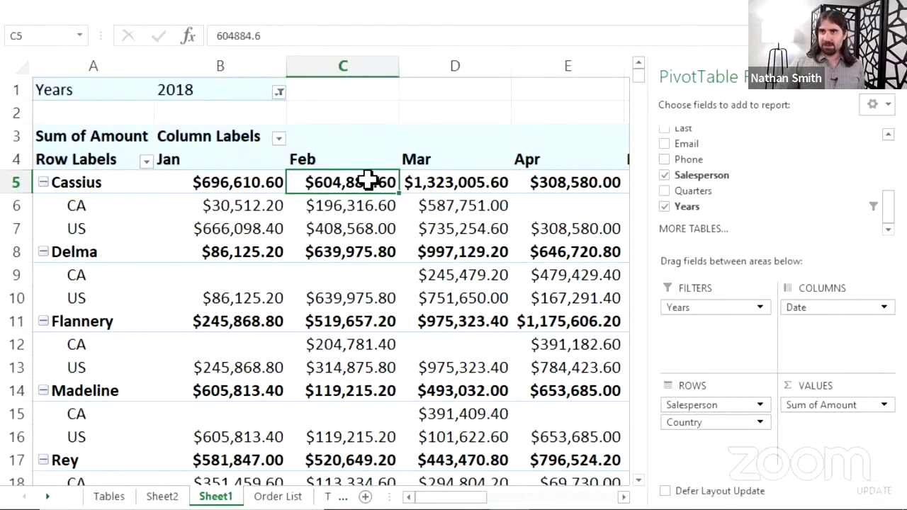
click(249, 182)
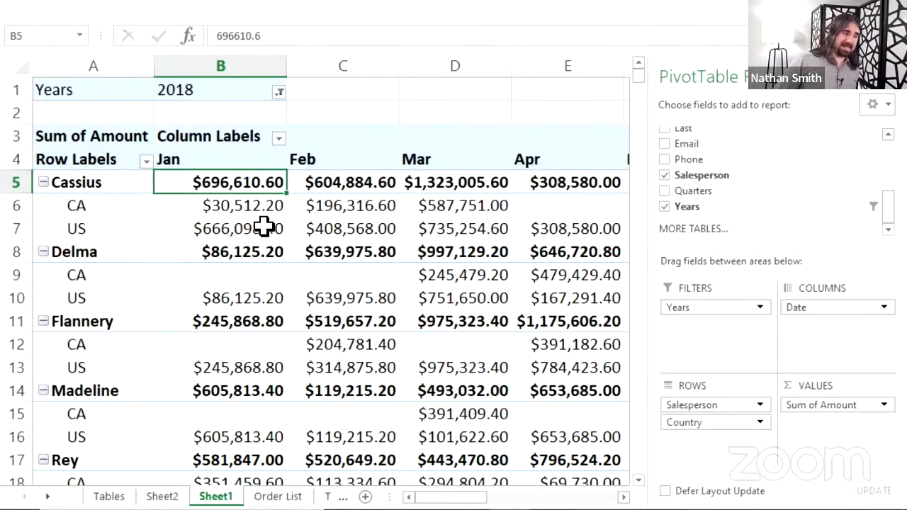
click(118, 204)
click(232, 208)
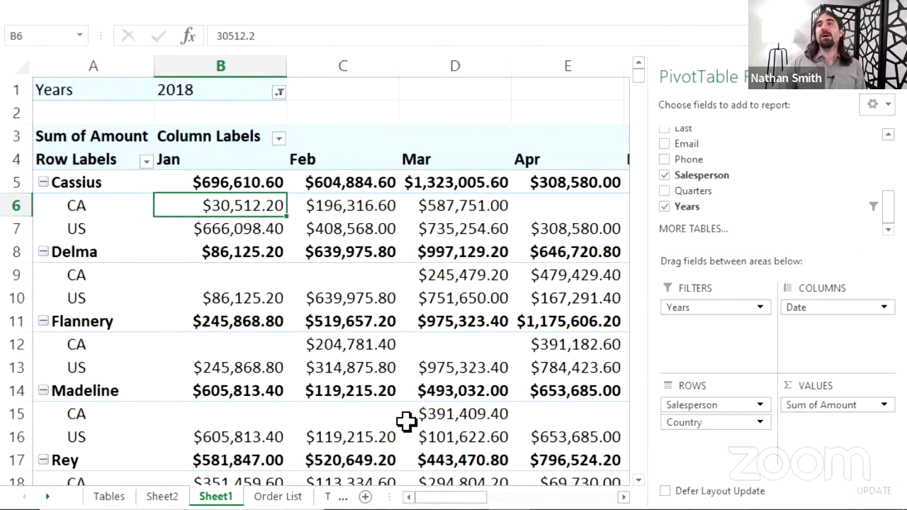
- Move the Country field above Salesperson in the PivotTable rows
mouse_move(429, 500)
mouse_down()
mouse_move(489, 500)
mouse_move(422, 498)
mouse_up()
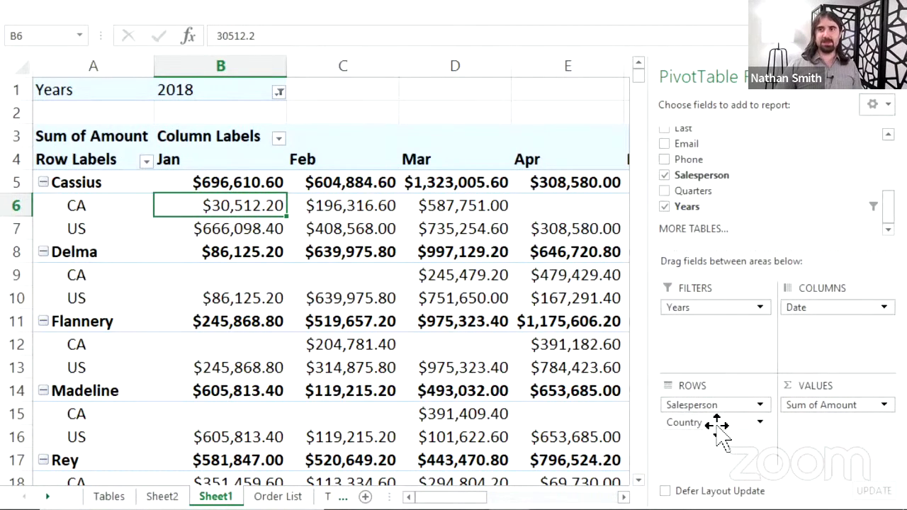
drag(717, 425, 716, 430)
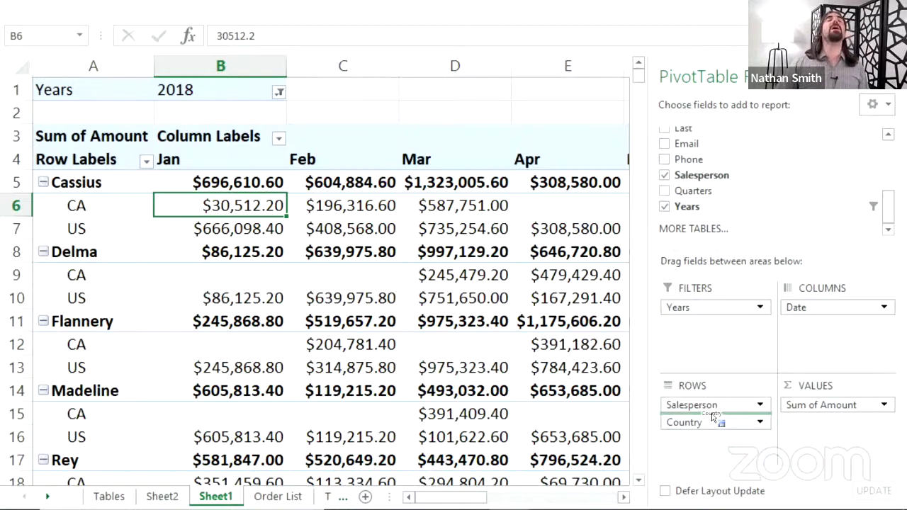
drag(715, 423, 712, 404)
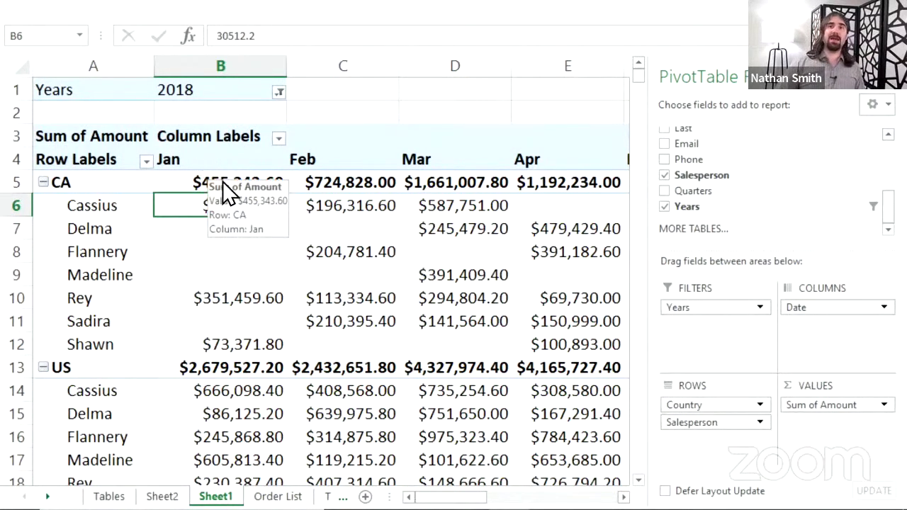
- Inspect the CA January total, the salespeople's amounts that make it up, and the US block beneath
click(183, 182)
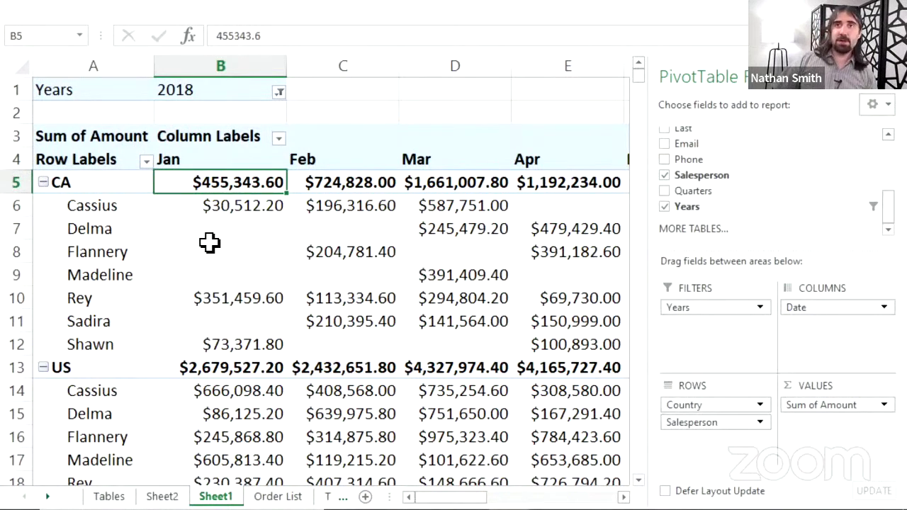
click(243, 205)
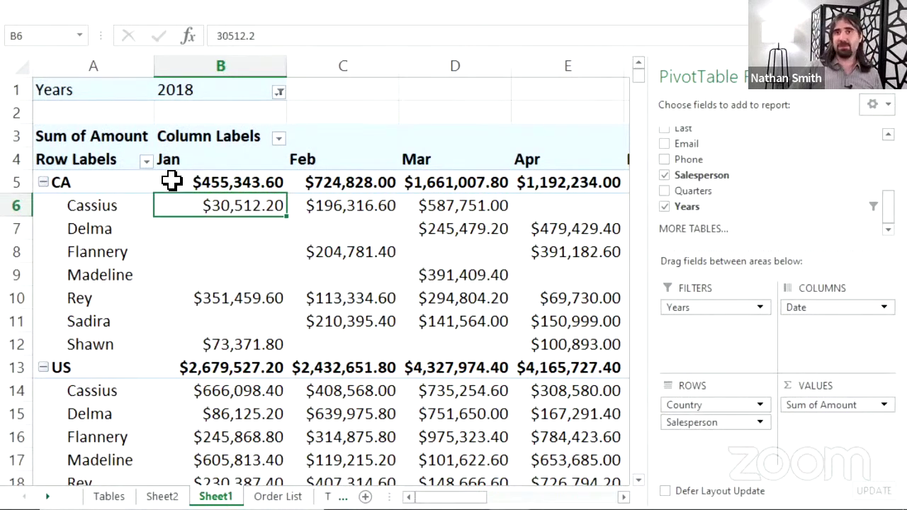
click(206, 298)
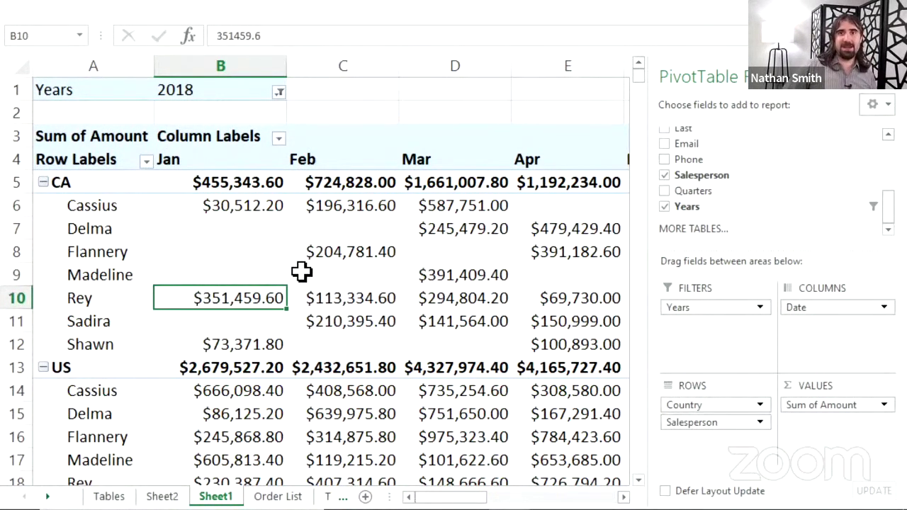
click(263, 345)
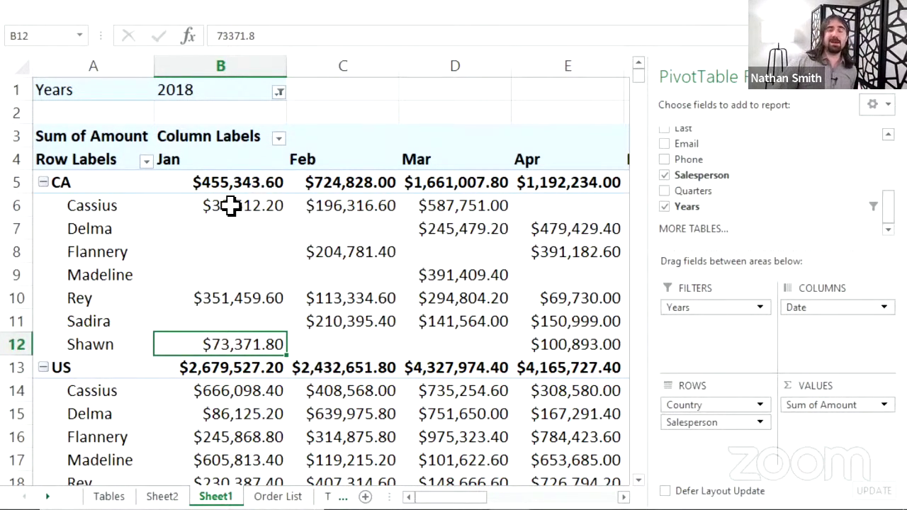
scroll(263, 323, down, 1)
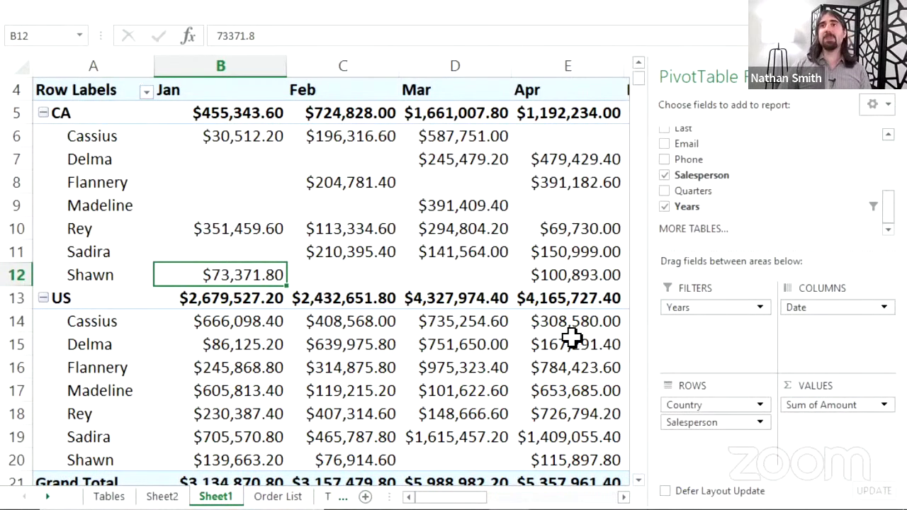
- Remove the Years report filter from the PivotTable, and add it back filtered to 2018
mouse_move(398, 239)
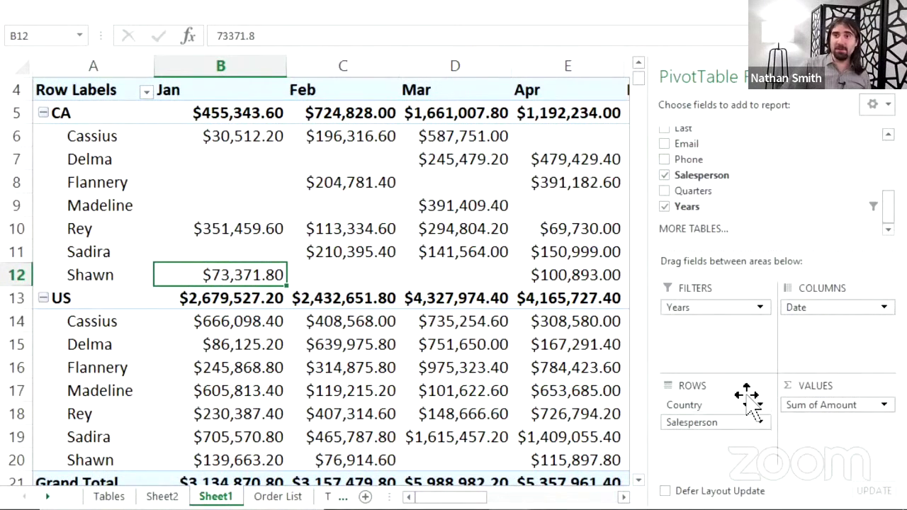
drag(749, 307, 758, 186)
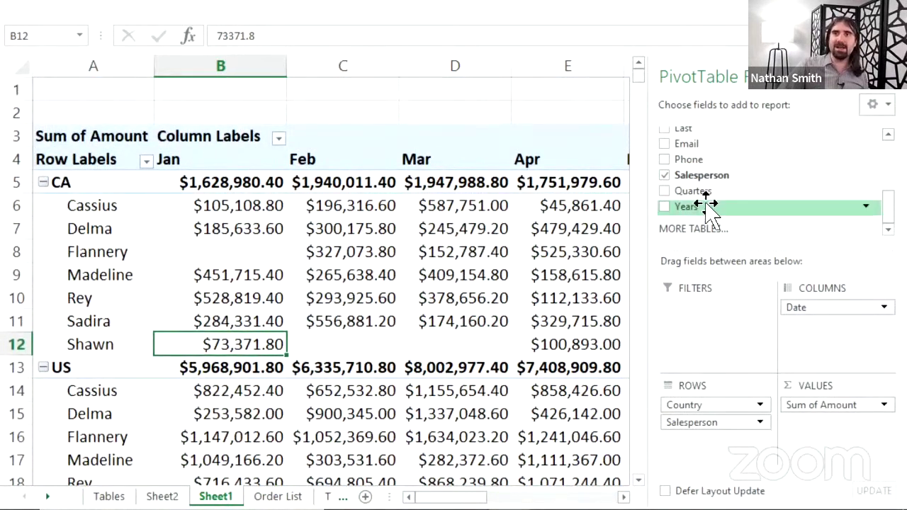
drag(689, 208, 706, 337)
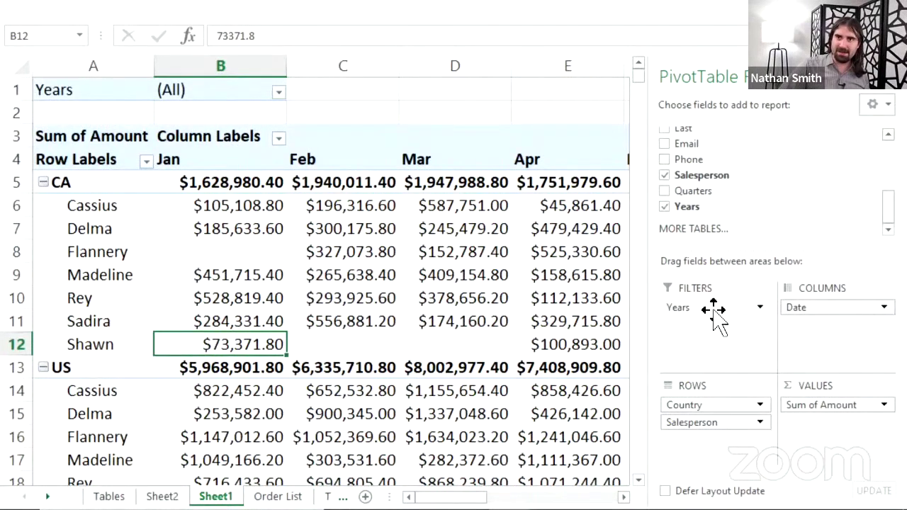
click(279, 93)
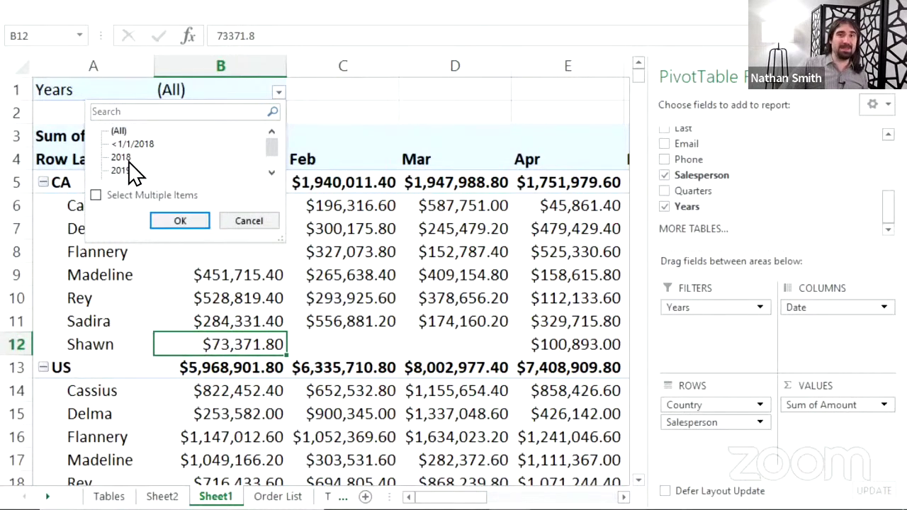
click(180, 220)
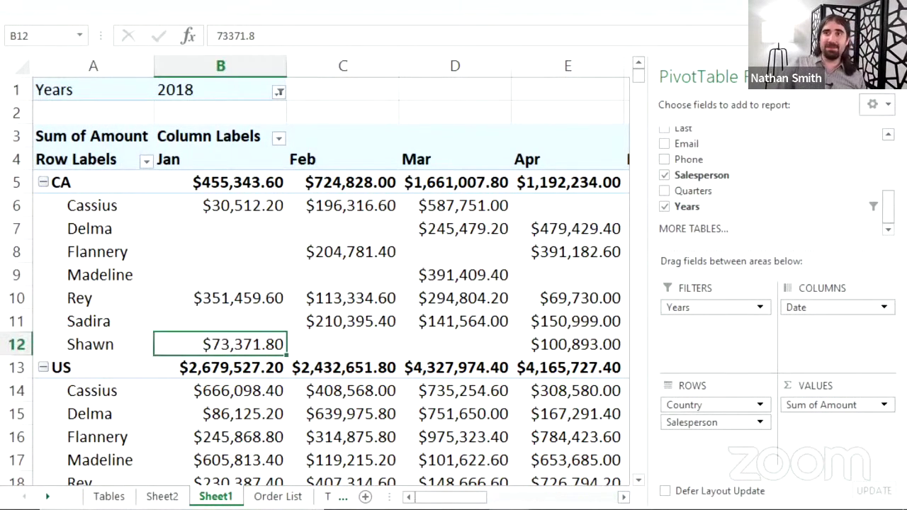
- Open Recommended PivotTables and preview the Sum of Amount by Salesperson and Sum of # Items by Salesperson and Country layouts
click(454, 8)
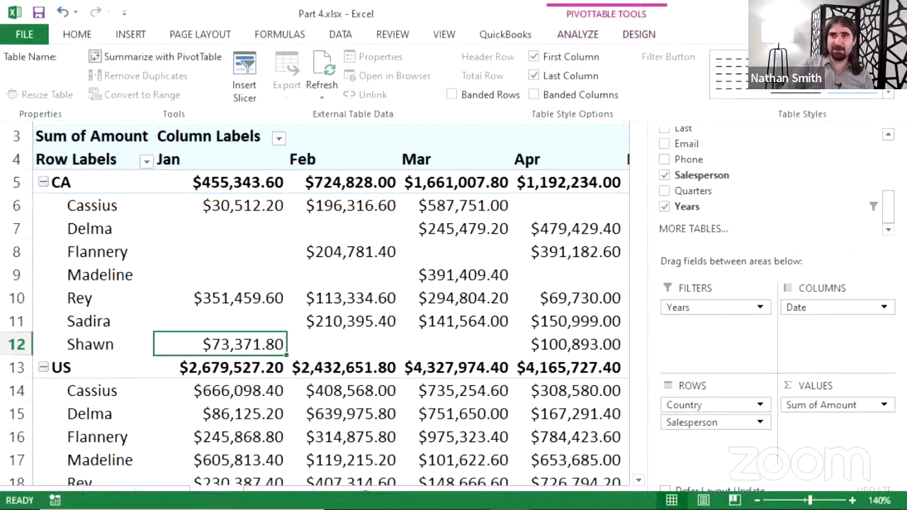
click(591, 39)
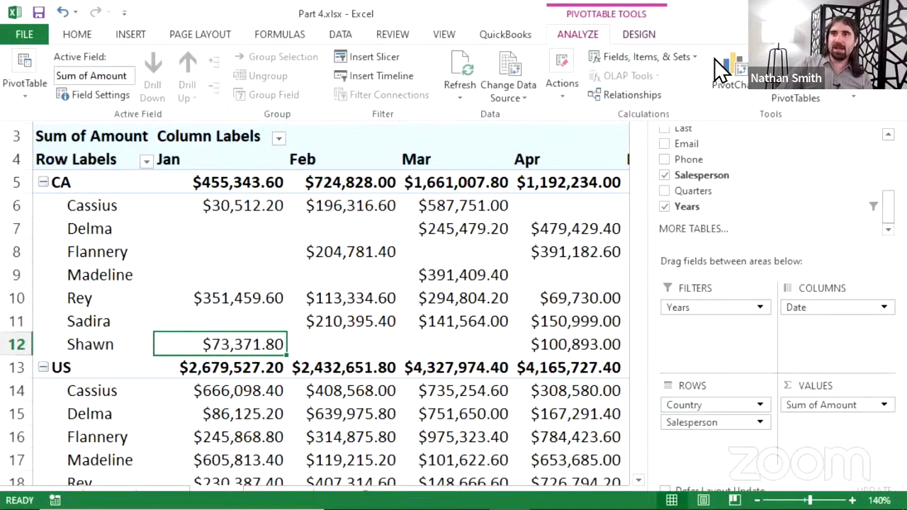
click(817, 84)
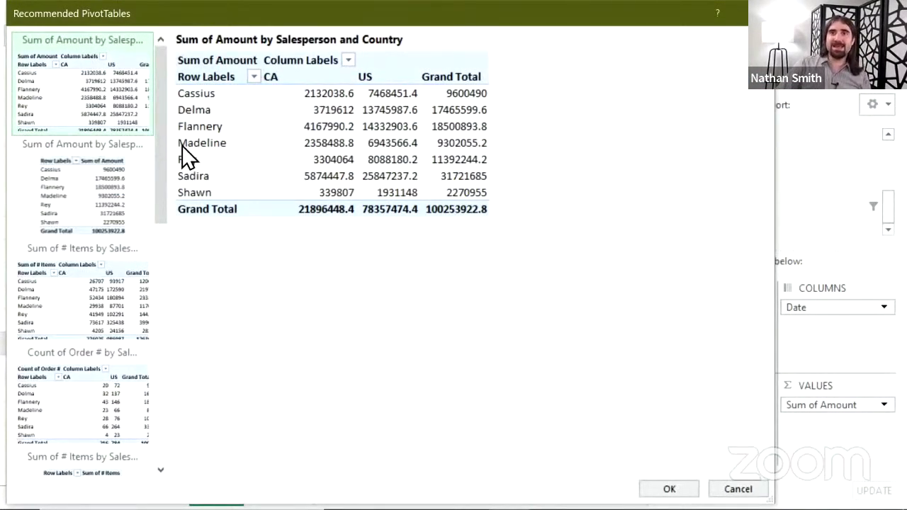
scroll(106, 213, down, 5)
scroll(100, 261, up, 5)
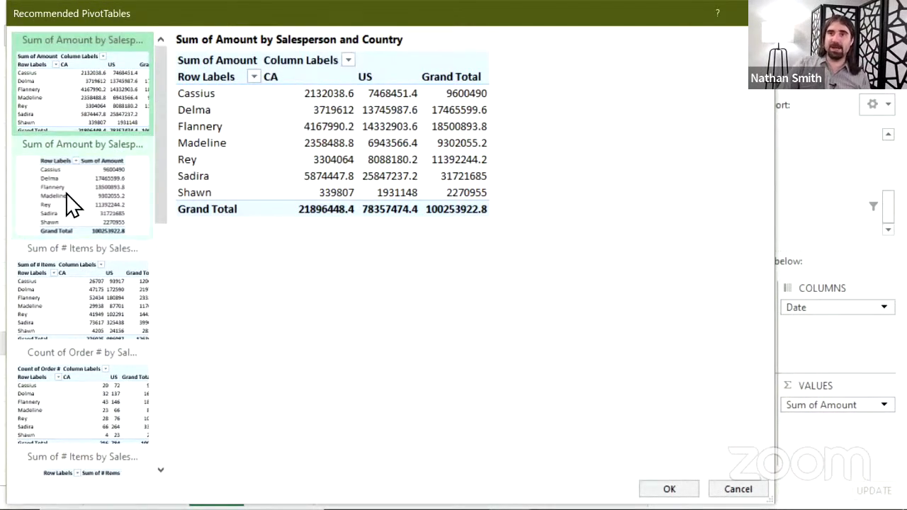
click(85, 188)
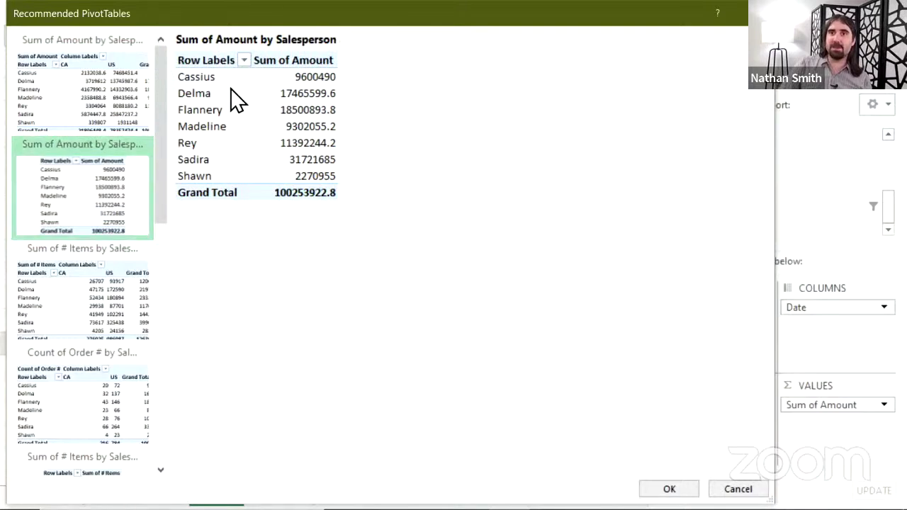
scroll(78, 248, down, 3)
scroll(108, 188, up, 3)
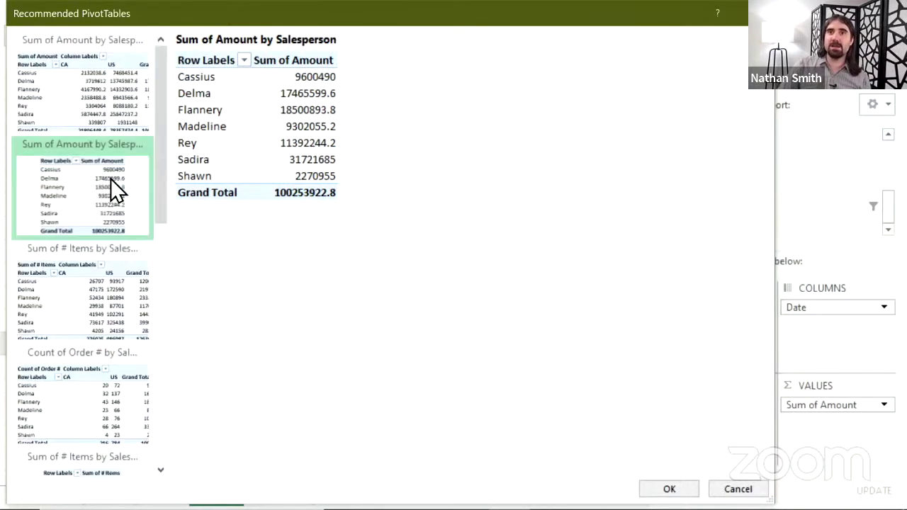
click(103, 286)
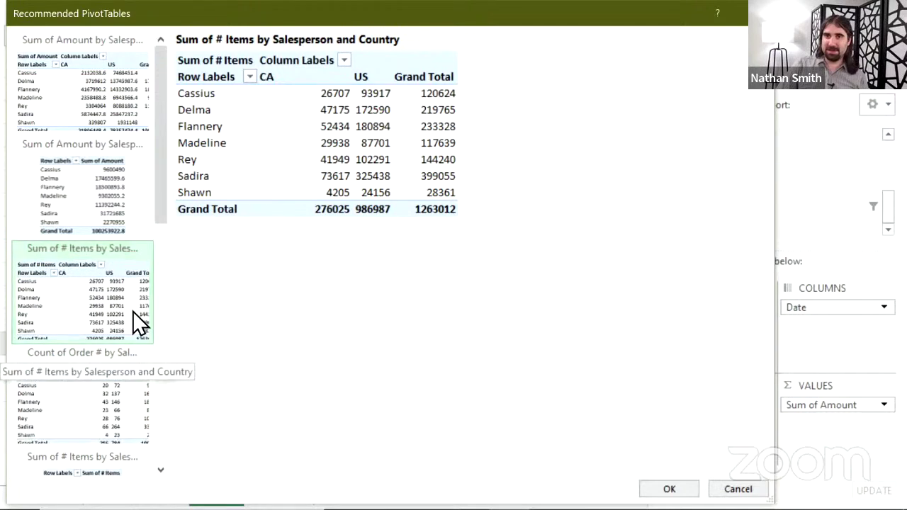
- Apply the recommended Count of Order # by Salesperson and Country layout to the PivotTable
scroll(133, 310, down, 3)
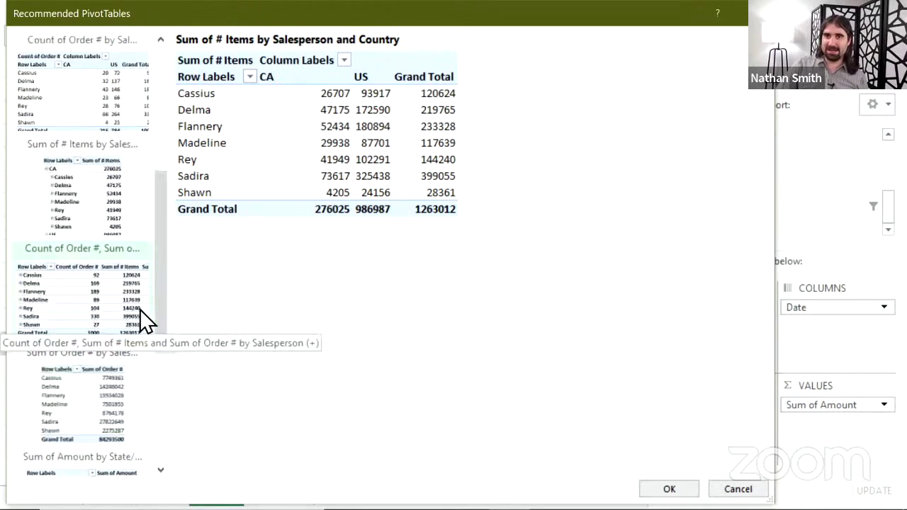
click(142, 110)
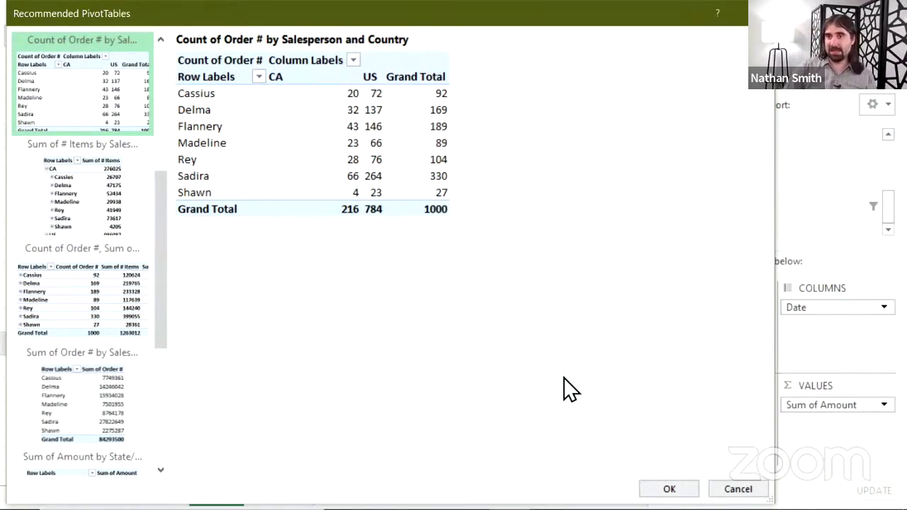
click(669, 489)
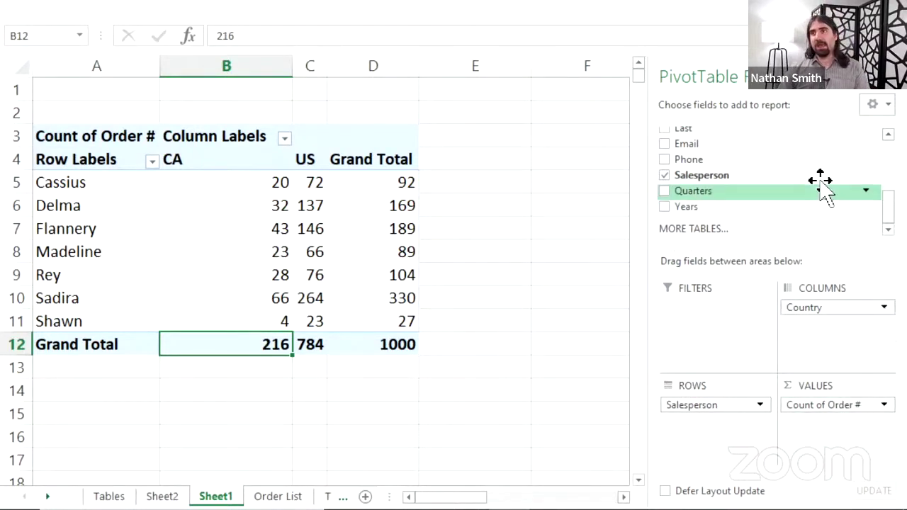
- Replace Count of Order # with Sum of Amount in the PivotTable values, and select the last salesperson's CA amount
scroll(821, 186, up, 4)
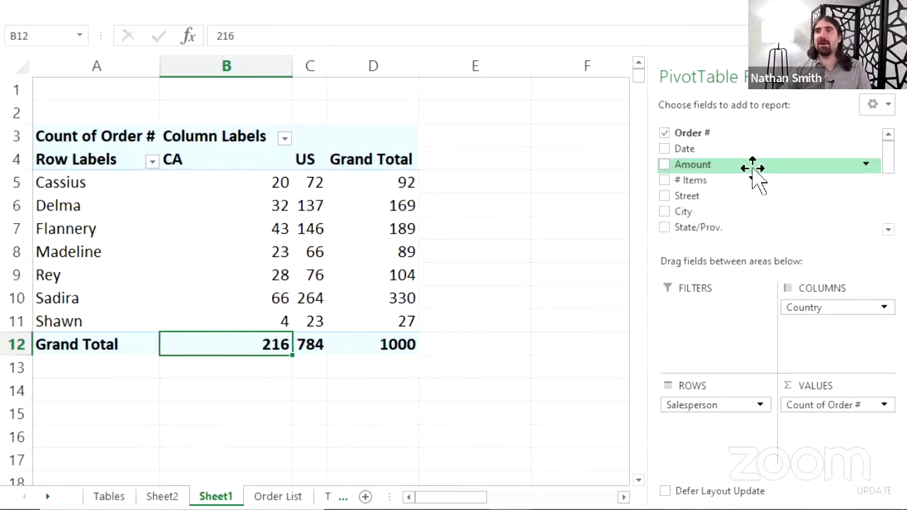
drag(839, 450, 844, 457)
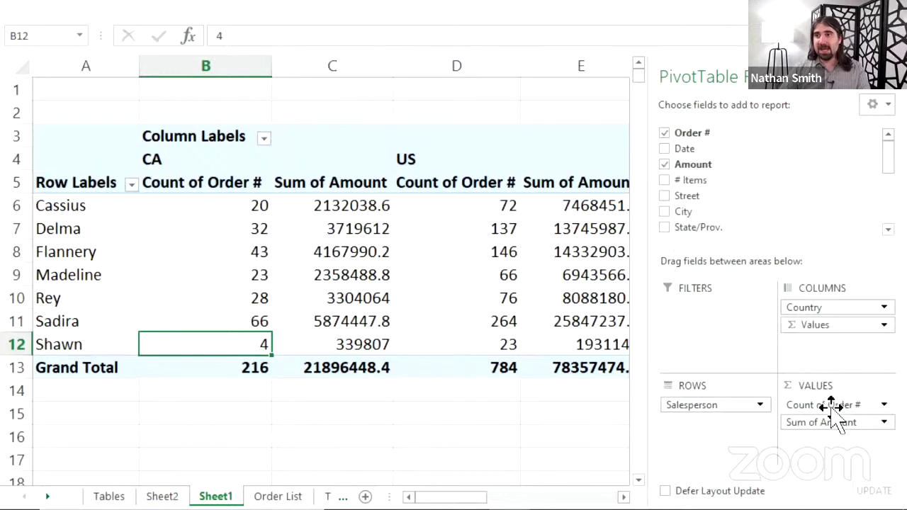
drag(831, 410, 812, 216)
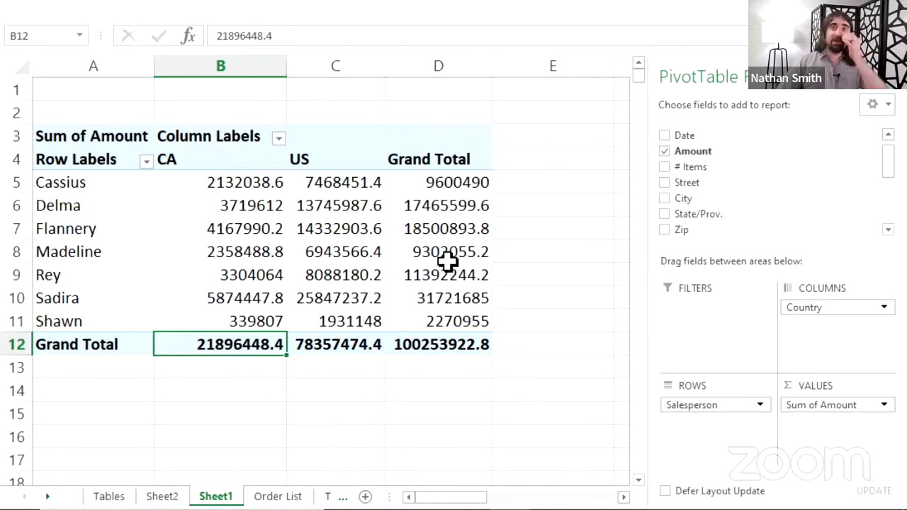
click(238, 321)
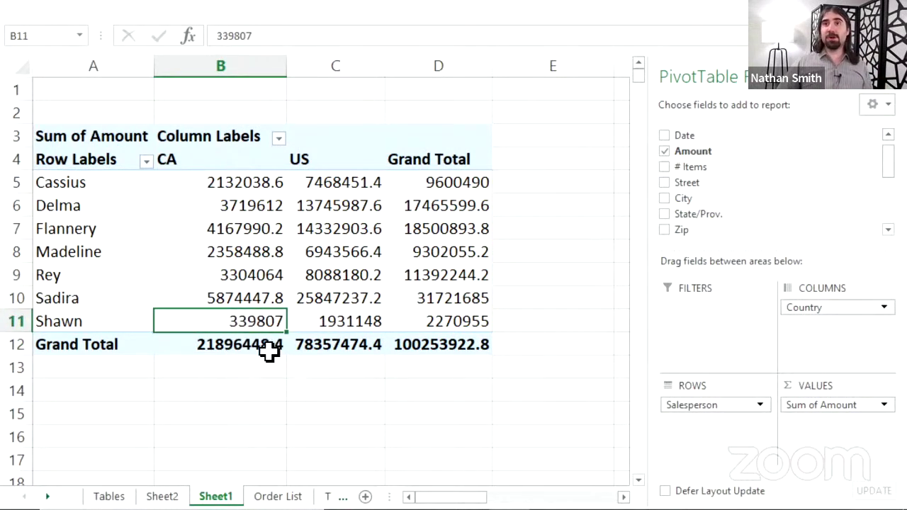
mouse_move(265, 350)
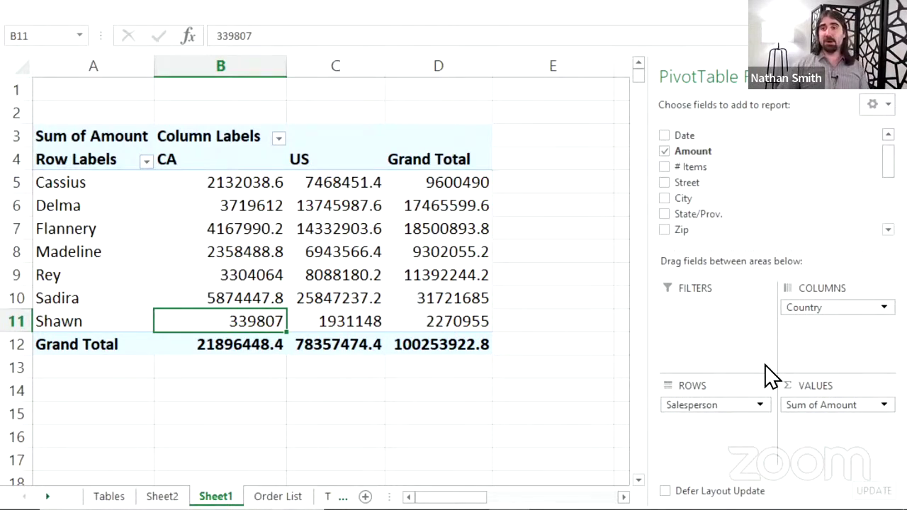
- Review the available summary functions for the Amount value field and summarize it by Count
click(882, 407)
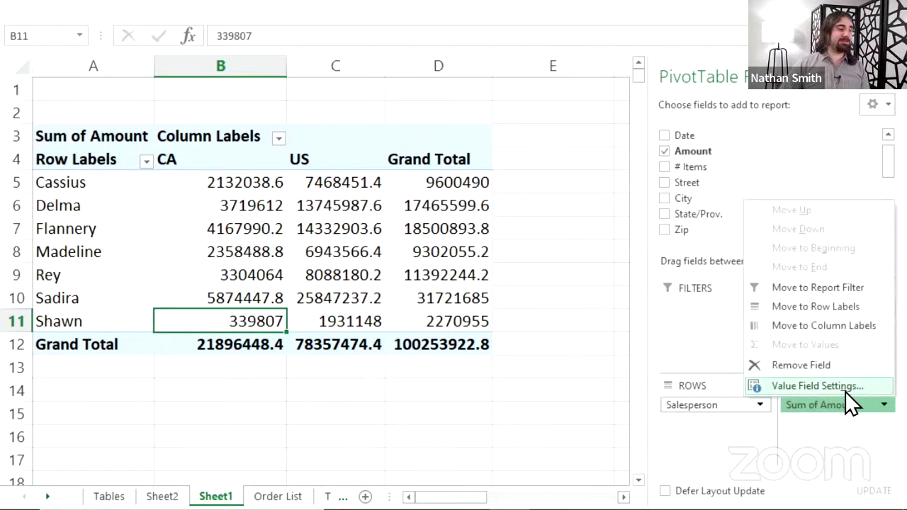
click(844, 389)
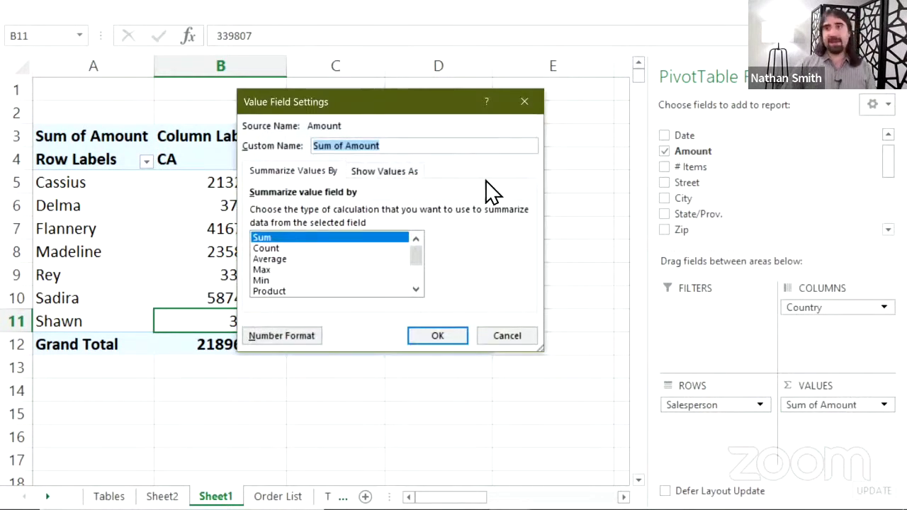
drag(400, 117, 458, 149)
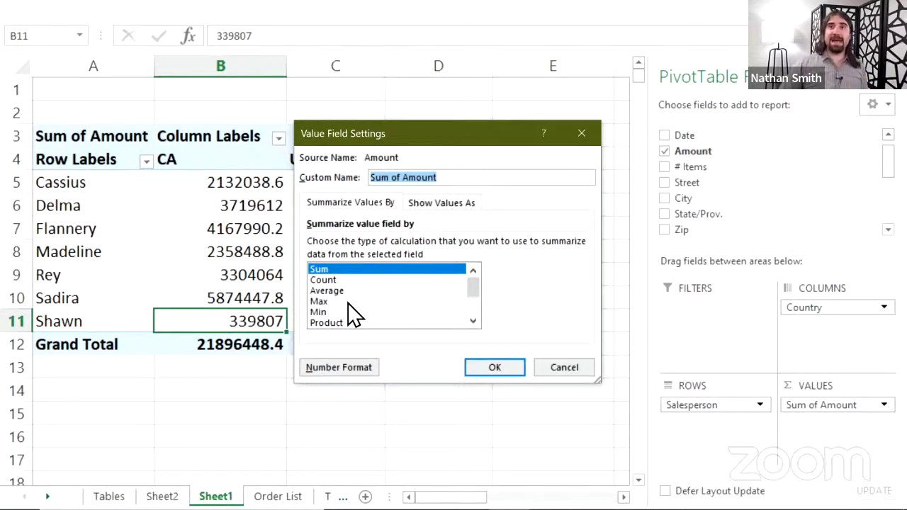
scroll(361, 327, down, 1)
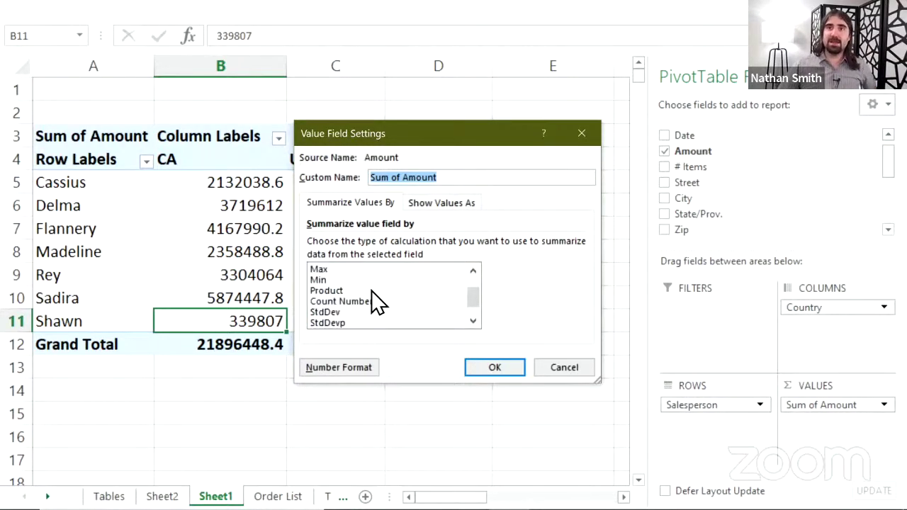
scroll(381, 301, up, 1)
scroll(390, 291, down, 1)
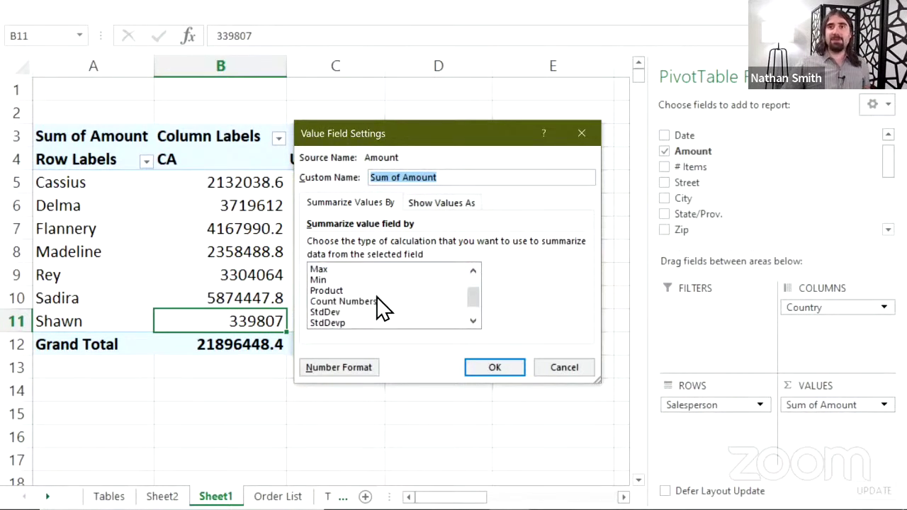
scroll(388, 306, up, 1)
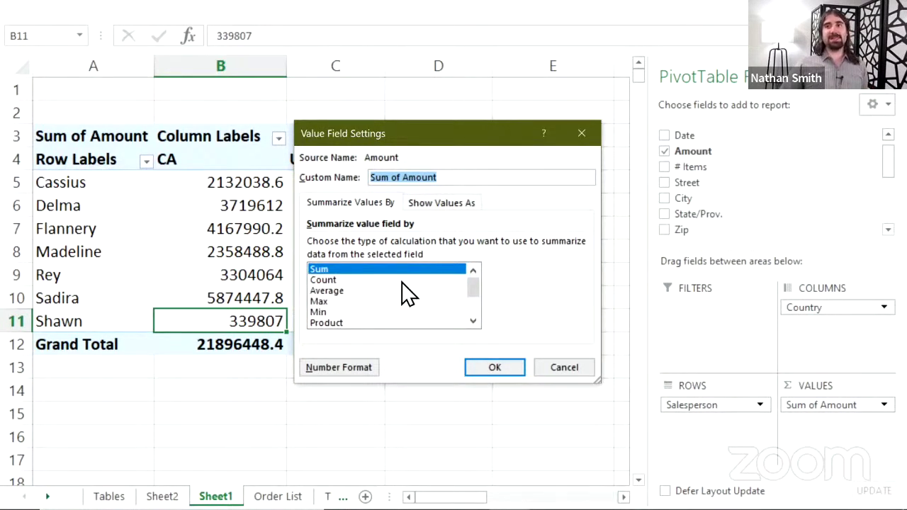
click(338, 279)
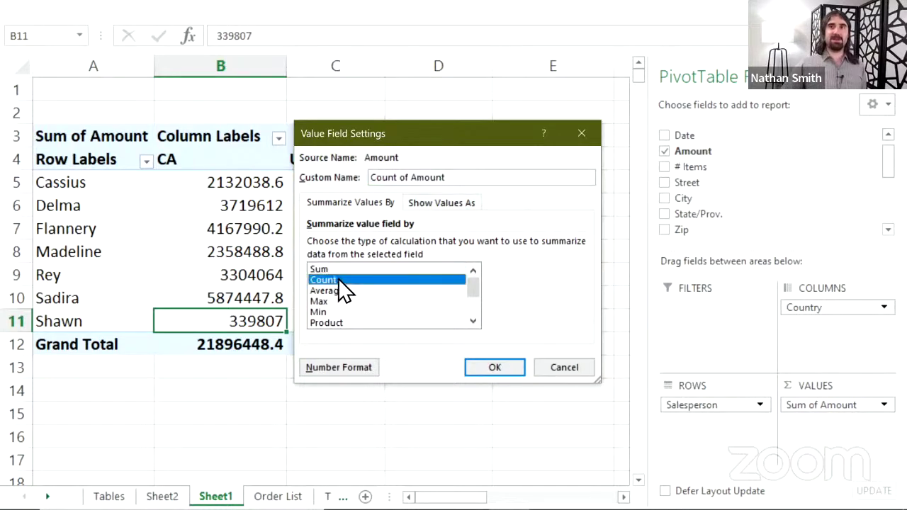
click(489, 367)
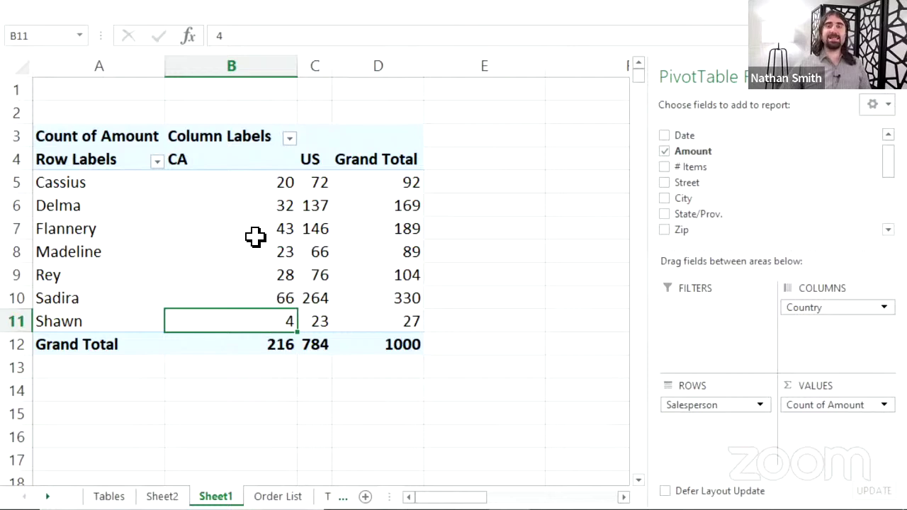
- Examine the CA and US order counts of the salesperson in row 9
mouse_move(266, 325)
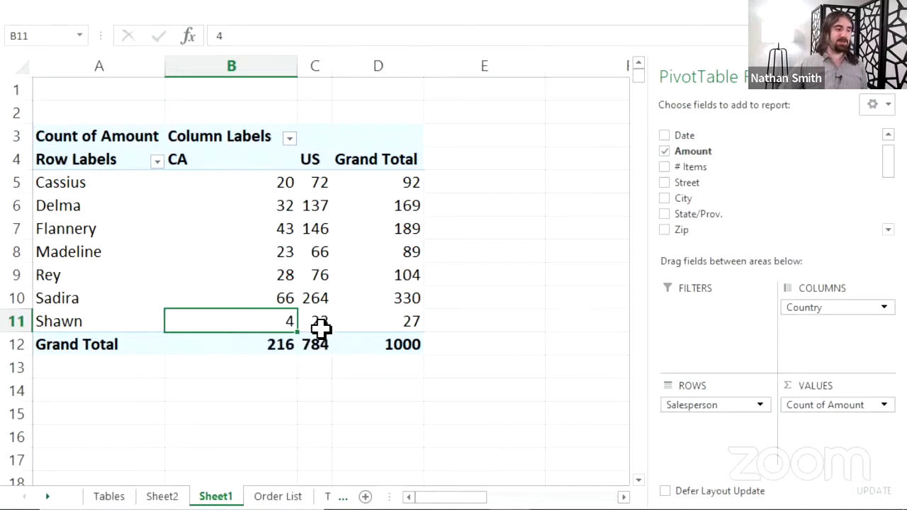
click(259, 275)
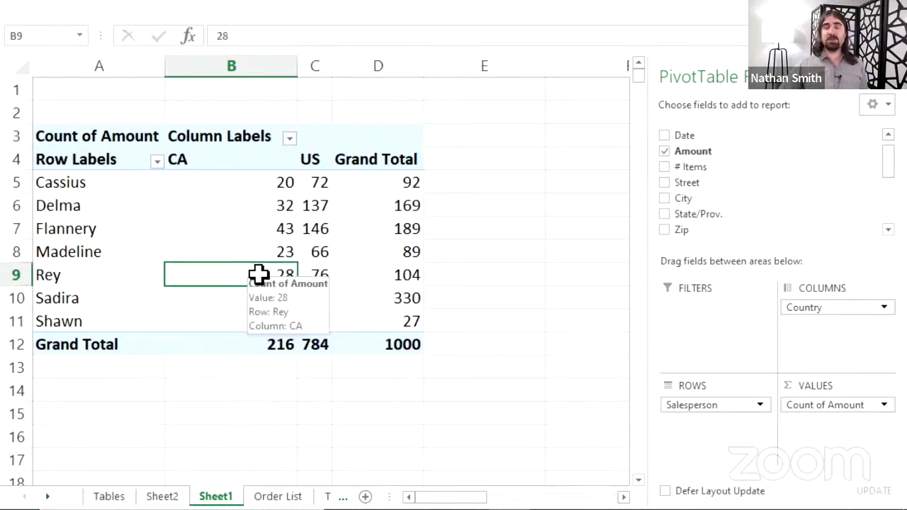
click(319, 275)
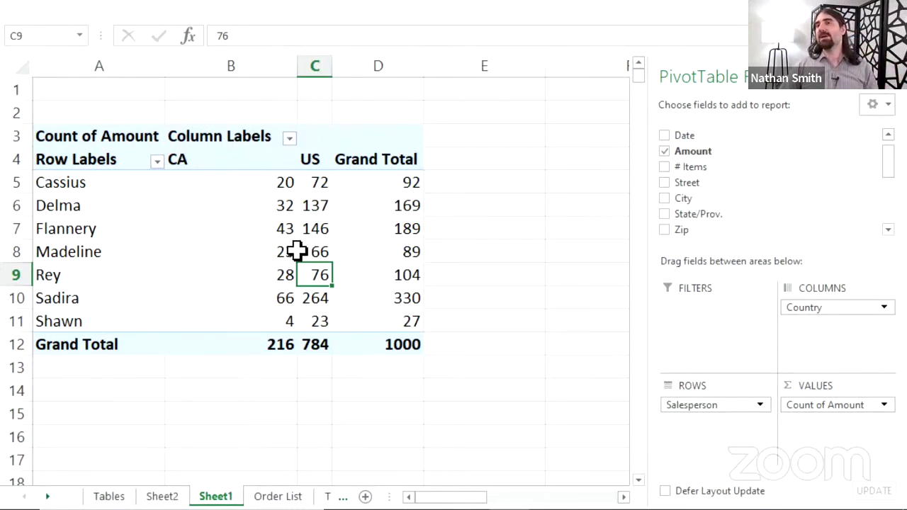
- Change the Amount value field to be summarized by Average
mouse_move(371, 234)
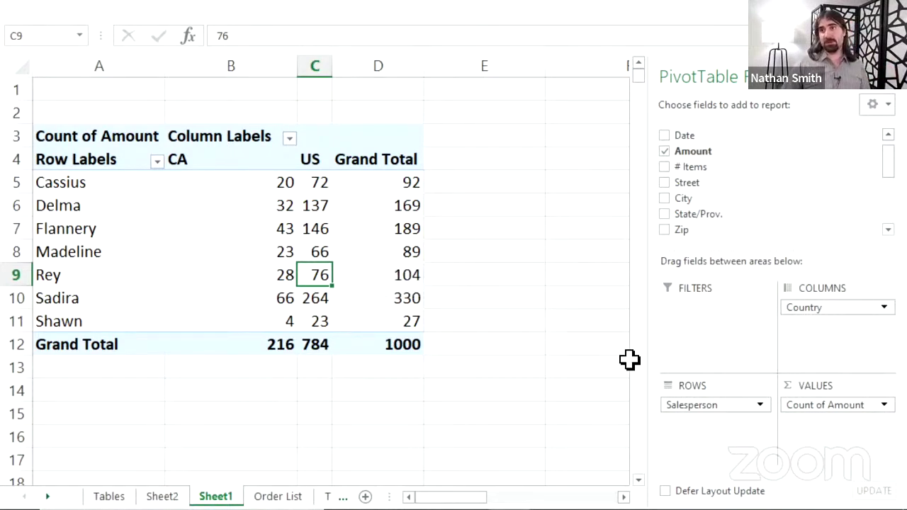
click(885, 405)
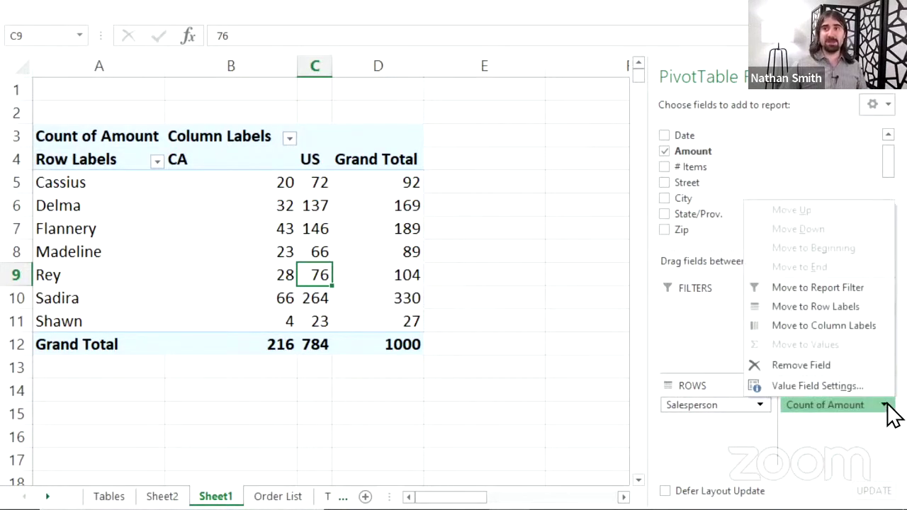
click(860, 388)
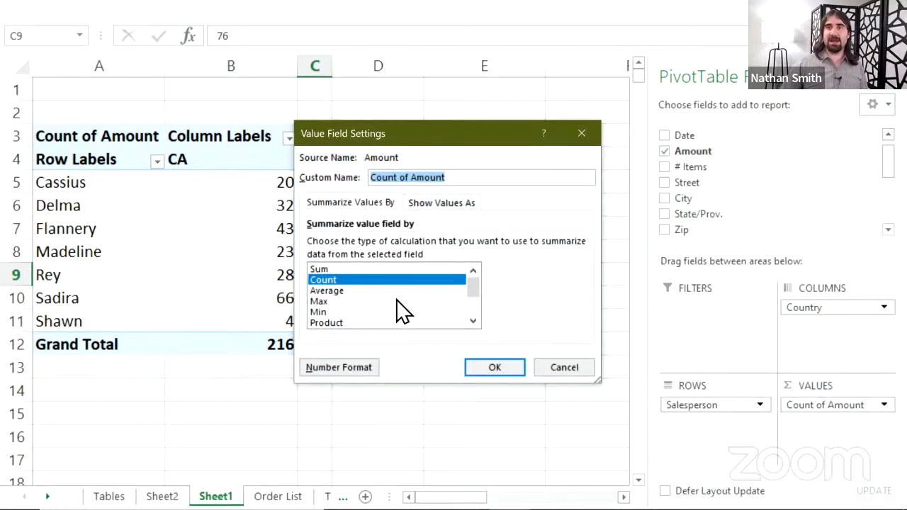
click(389, 291)
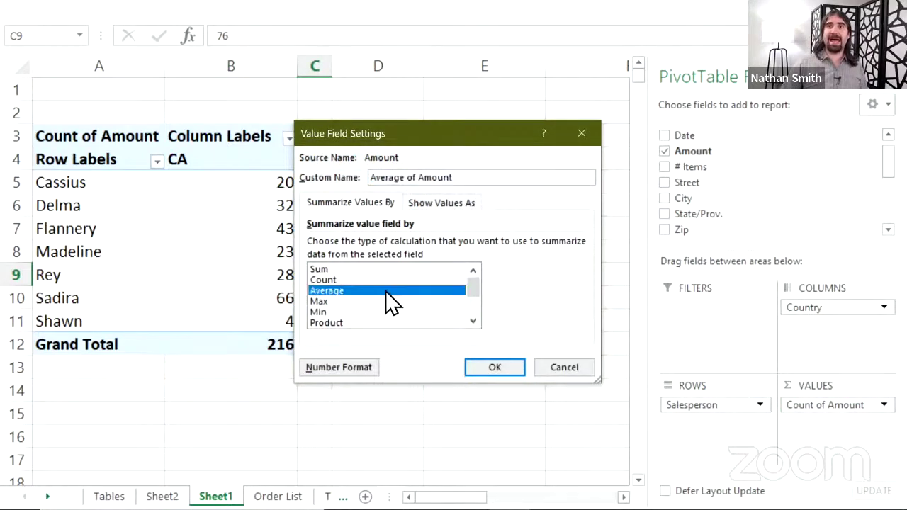
click(495, 369)
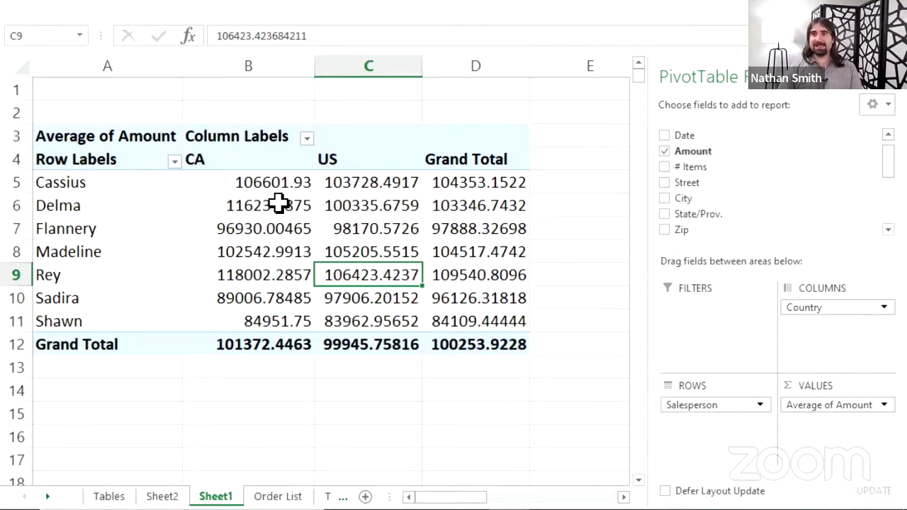
- Examine the CA average order amounts of the salespeople in rows 8 and 6
click(282, 250)
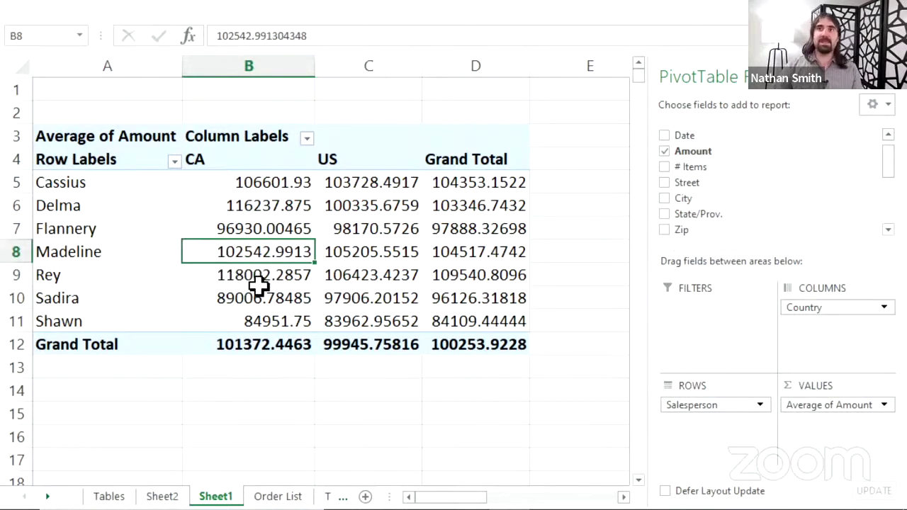
mouse_move(246, 266)
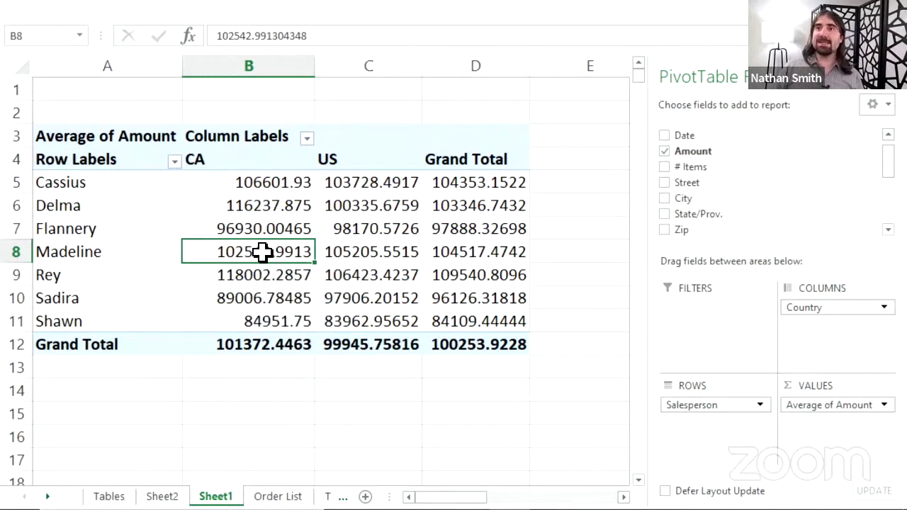
mouse_move(290, 250)
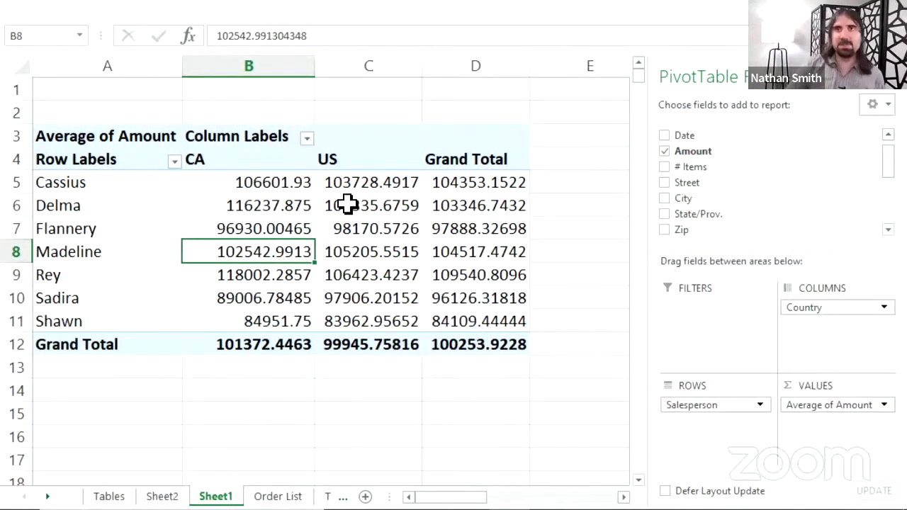
click(283, 206)
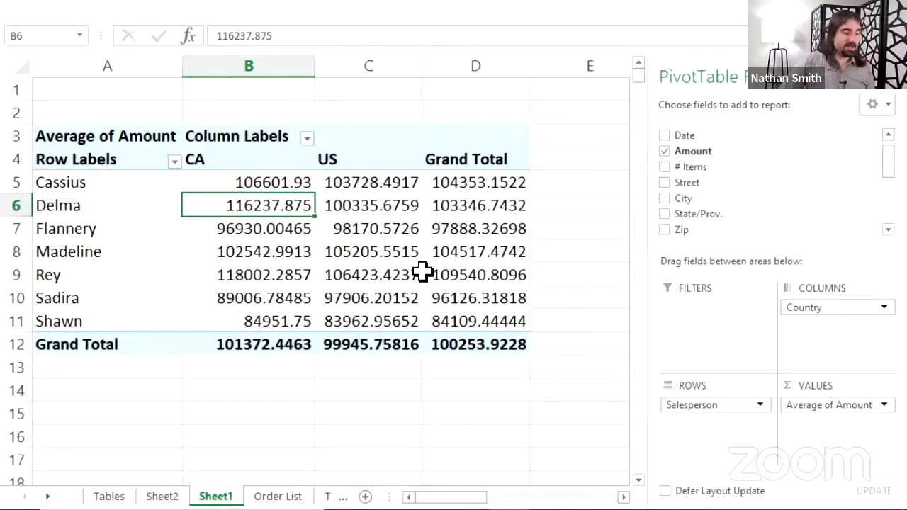
- Select the PivotTable's Average of Amount header and start inserting a PivotChart from it
click(122, 139)
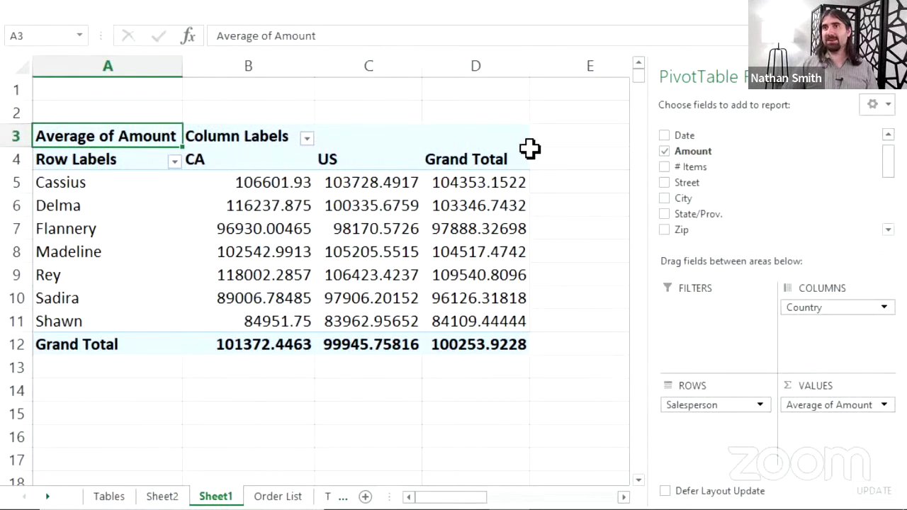
click(650, 3)
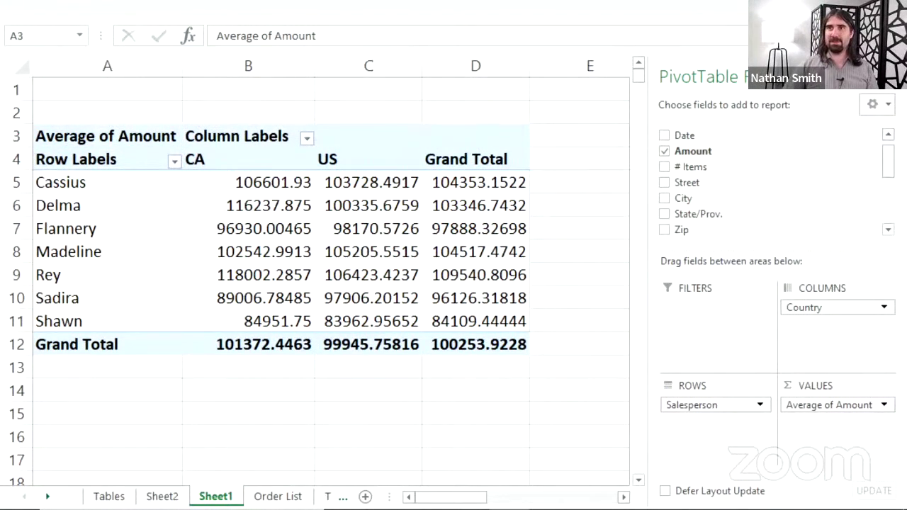
click(638, 5)
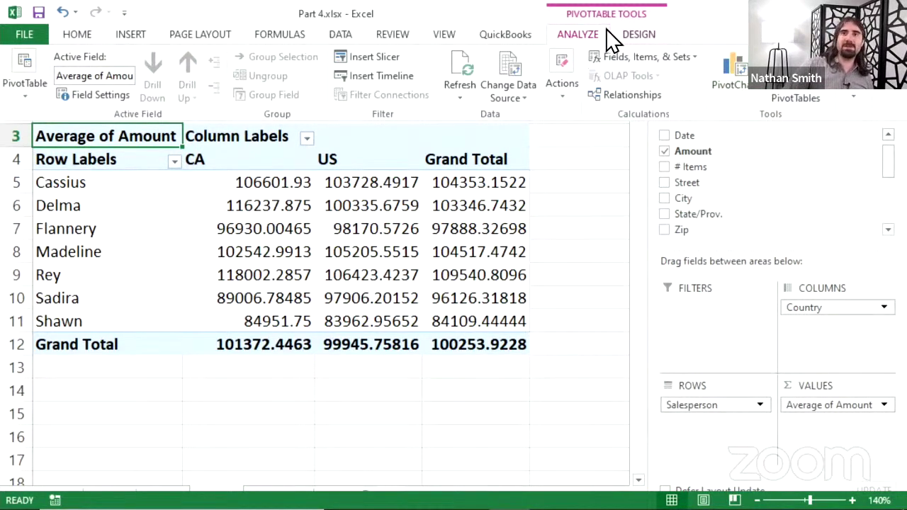
click(733, 68)
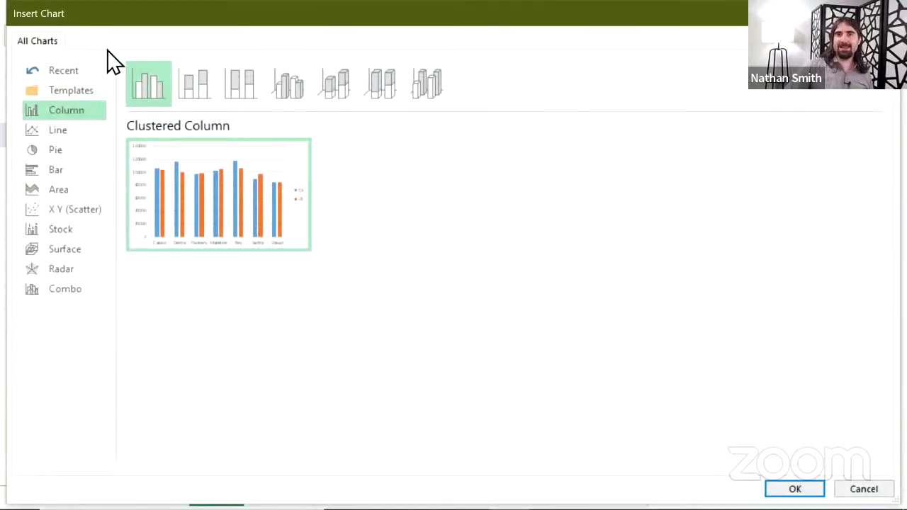
mouse_move(268, 206)
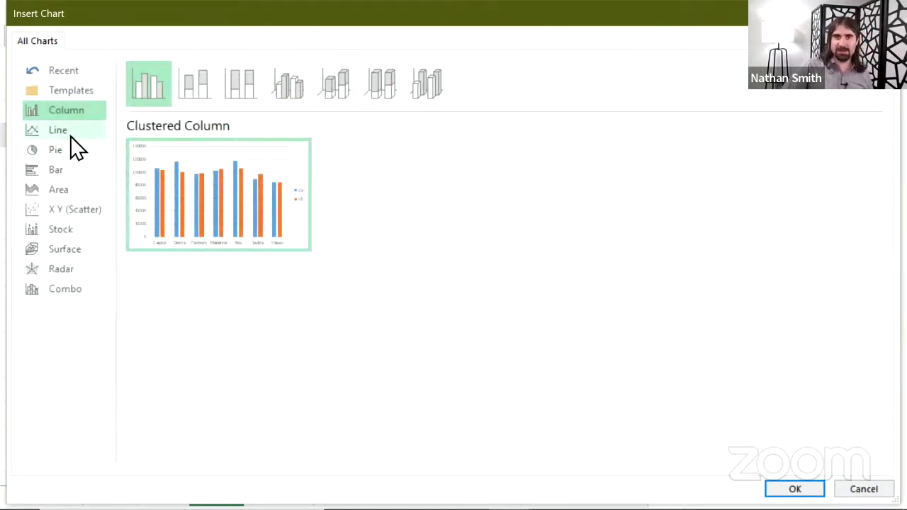
mouse_move(164, 203)
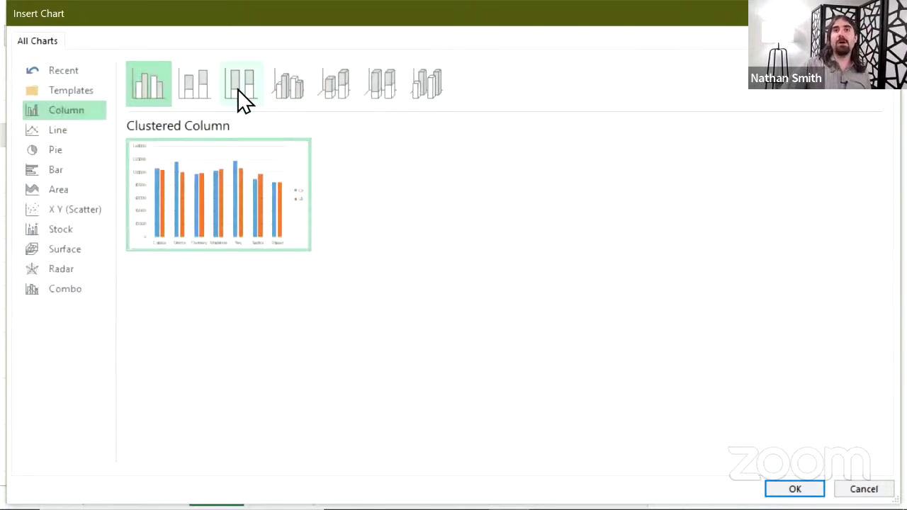
- Preview the Line, Pie, Bar, X Y (Scatter), Area and Stock chart types for the PivotChart
click(57, 133)
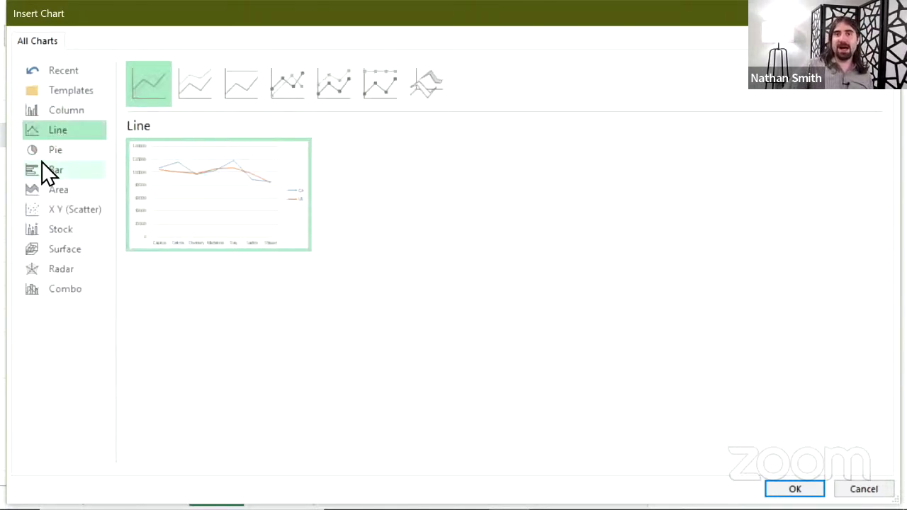
click(57, 150)
click(71, 170)
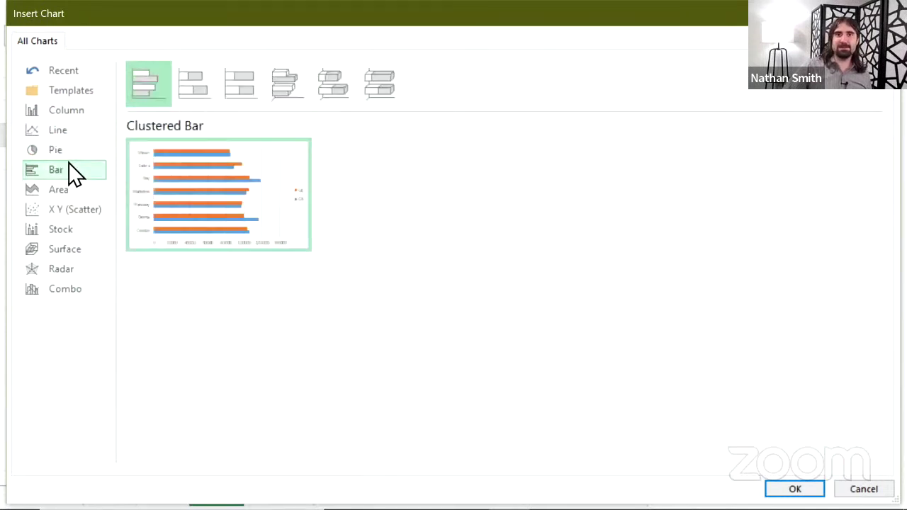
click(69, 207)
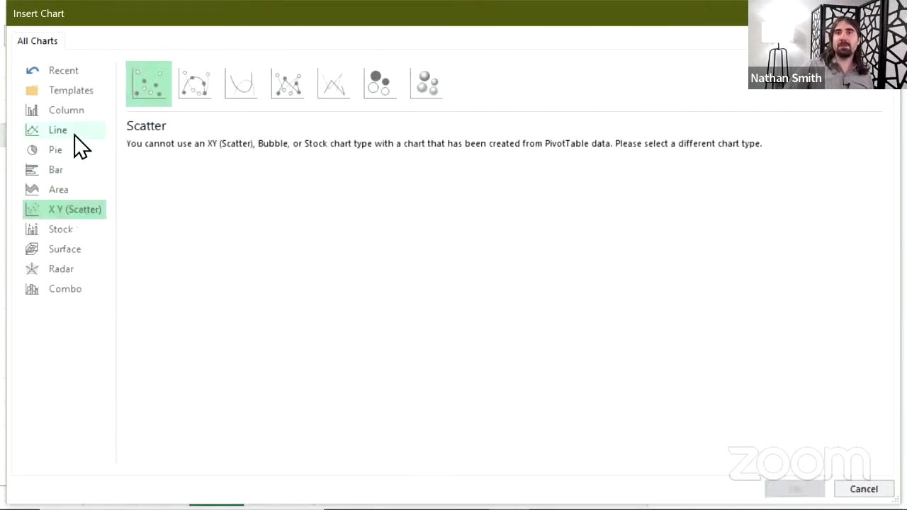
click(76, 188)
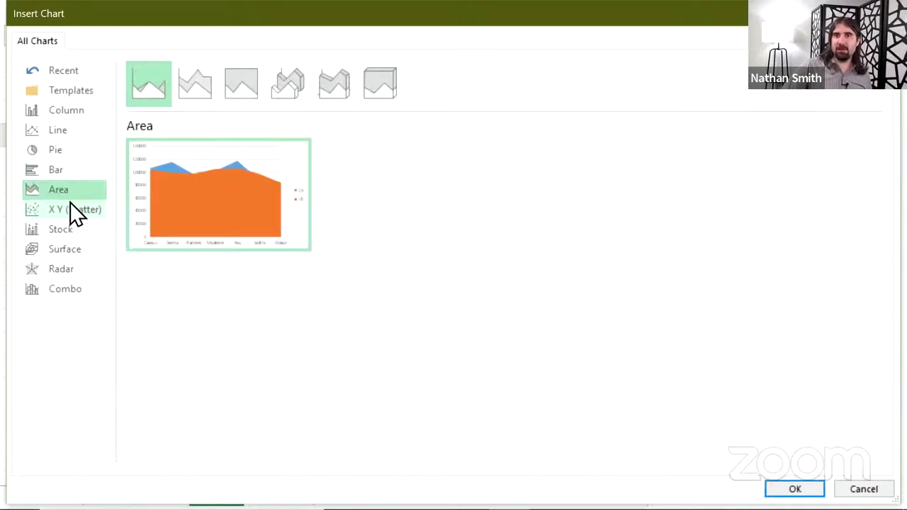
click(69, 229)
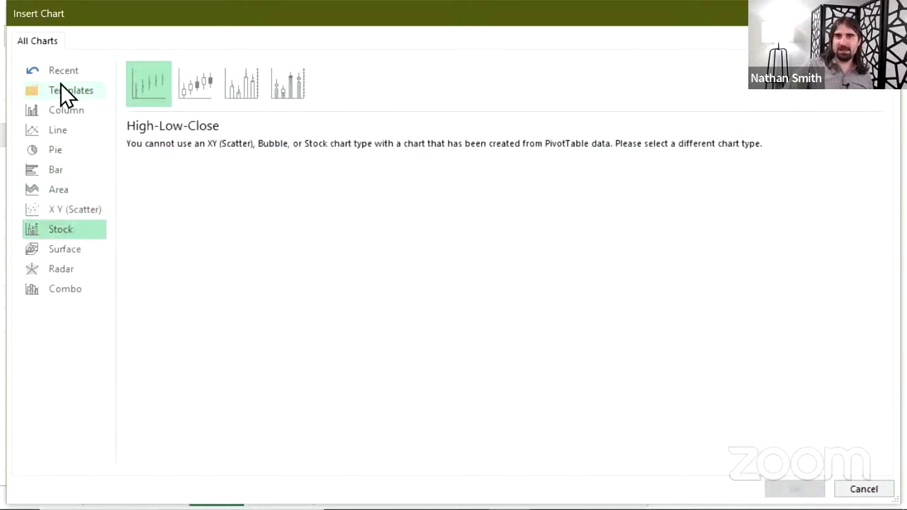
- Insert a Clustered Column PivotChart of the average amount by salesperson and country
click(62, 110)
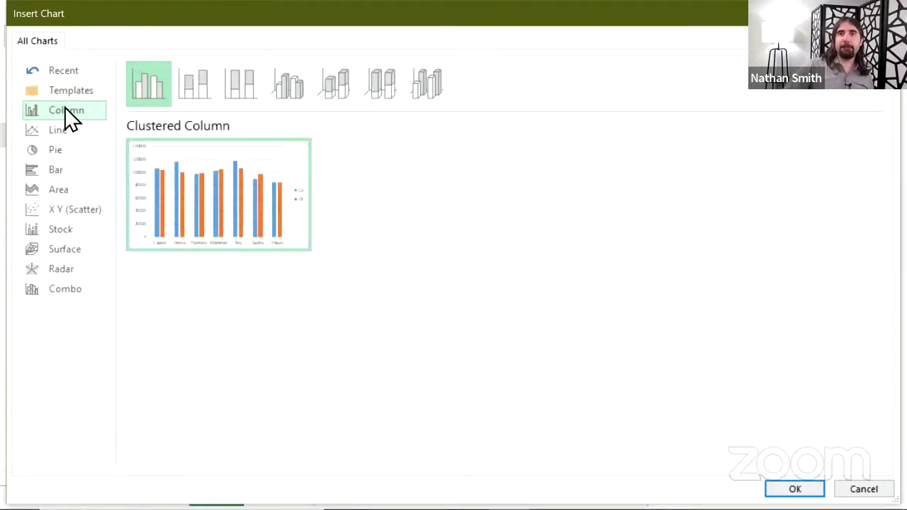
mouse_move(152, 160)
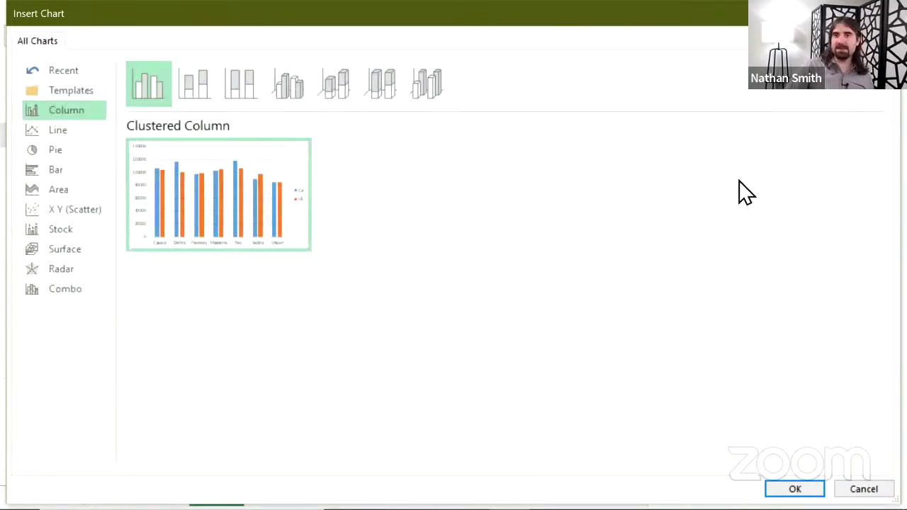
mouse_move(273, 169)
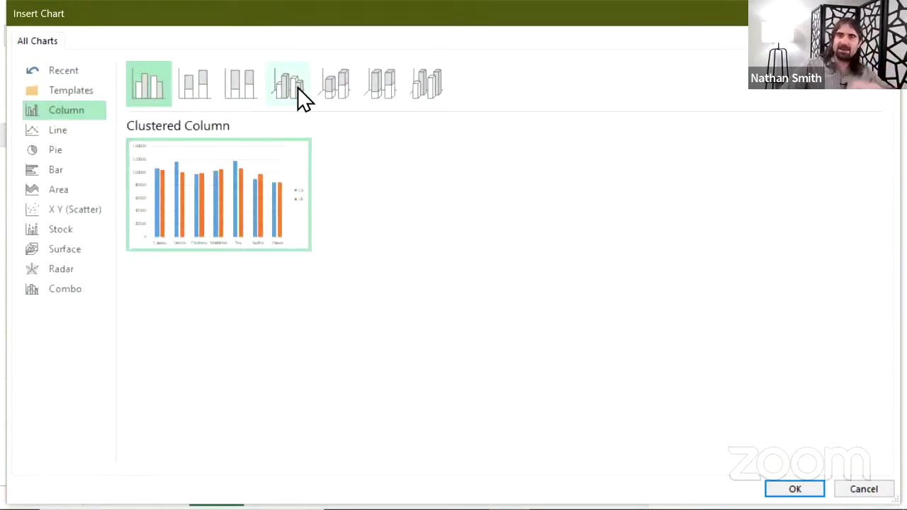
click(795, 489)
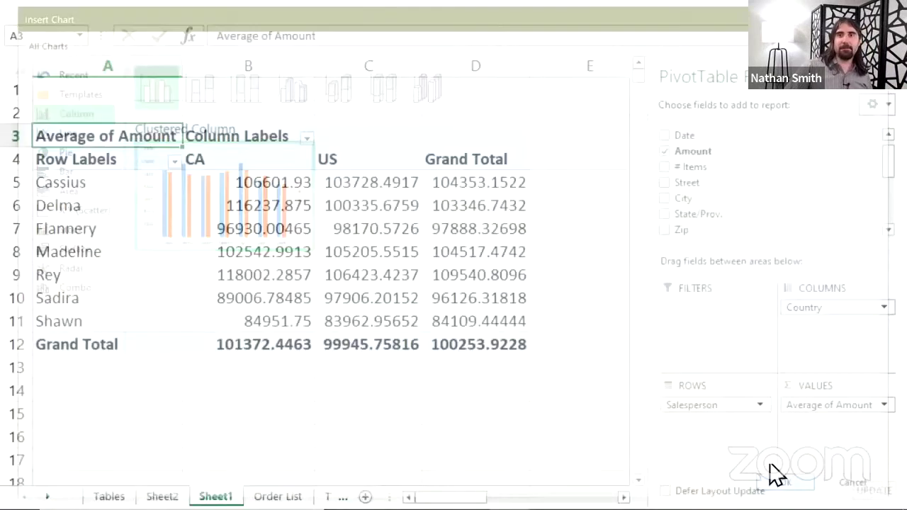
- Compare the CA and US average amounts of the salespeople in the PivotChart's columns
drag(482, 170, 487, 150)
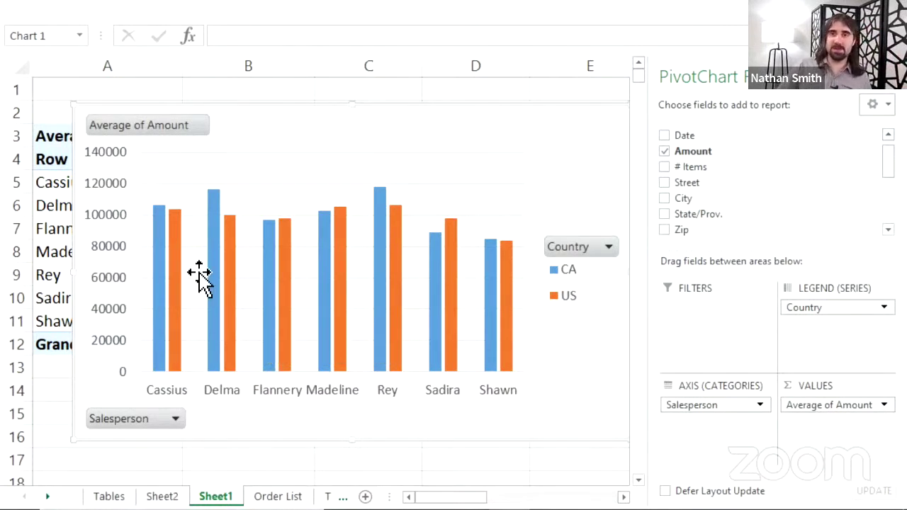
mouse_move(176, 215)
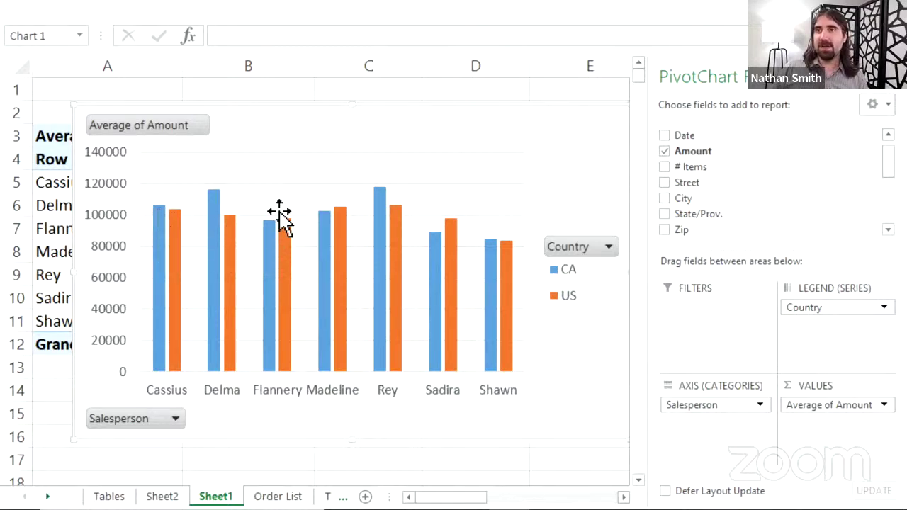
mouse_move(381, 201)
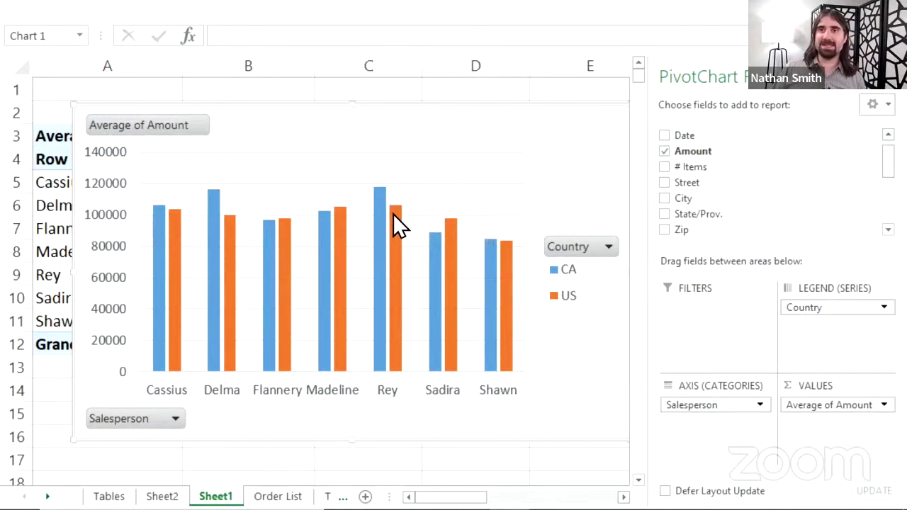
mouse_move(394, 214)
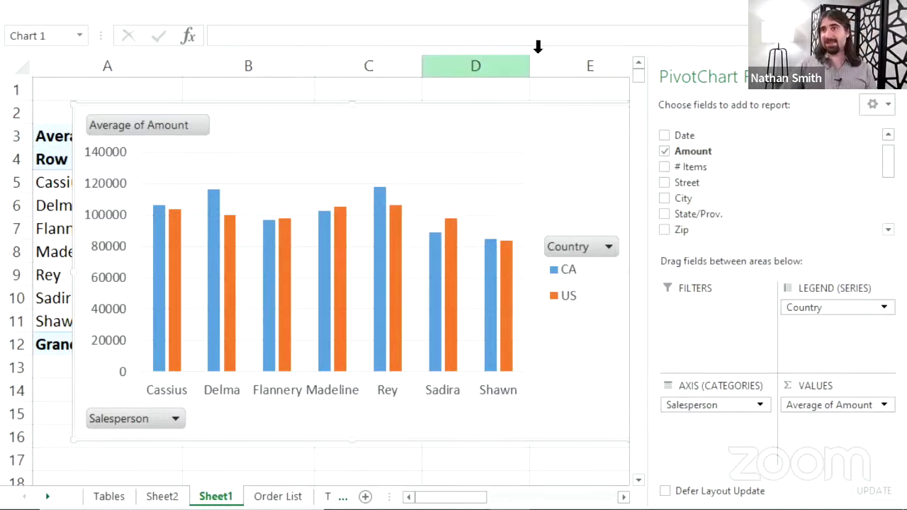
- Review the PivotChart's analysis, design and formatting commands and the Move Chart placement options, leaving the chart where it is
click(489, 6)
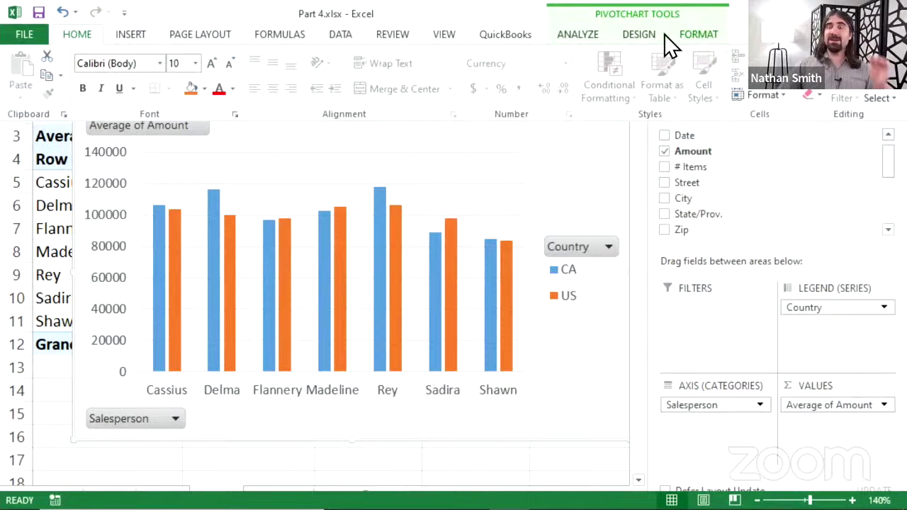
click(605, 35)
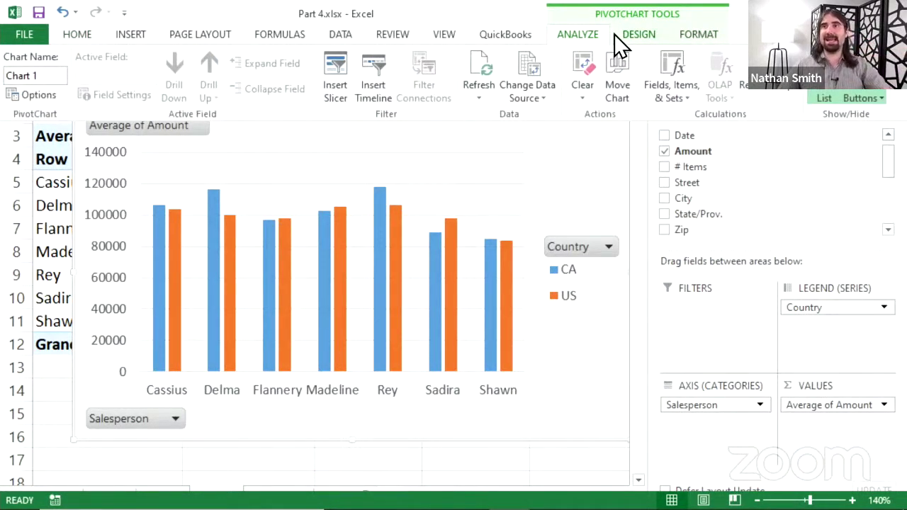
click(630, 33)
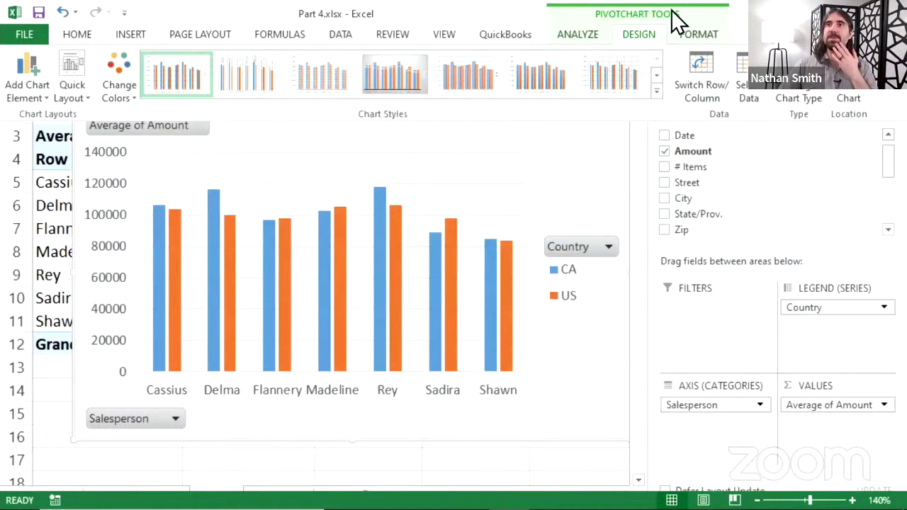
click(709, 37)
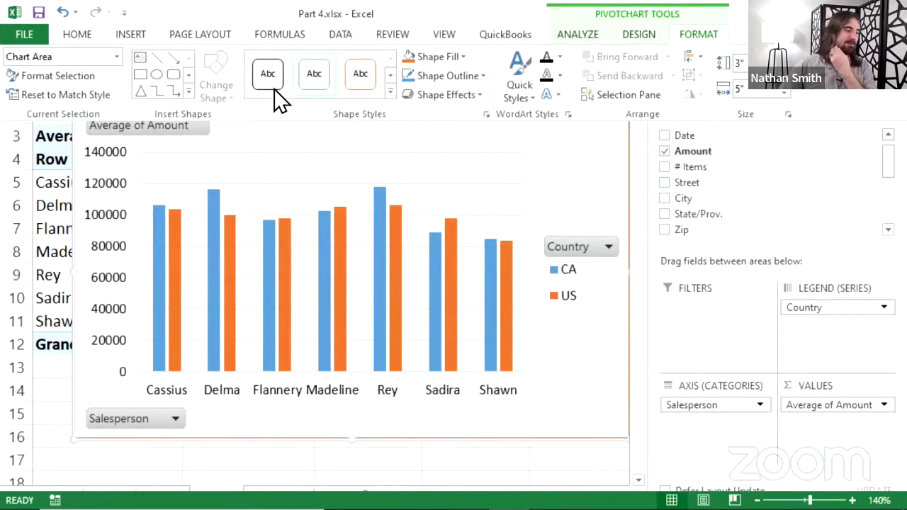
click(642, 33)
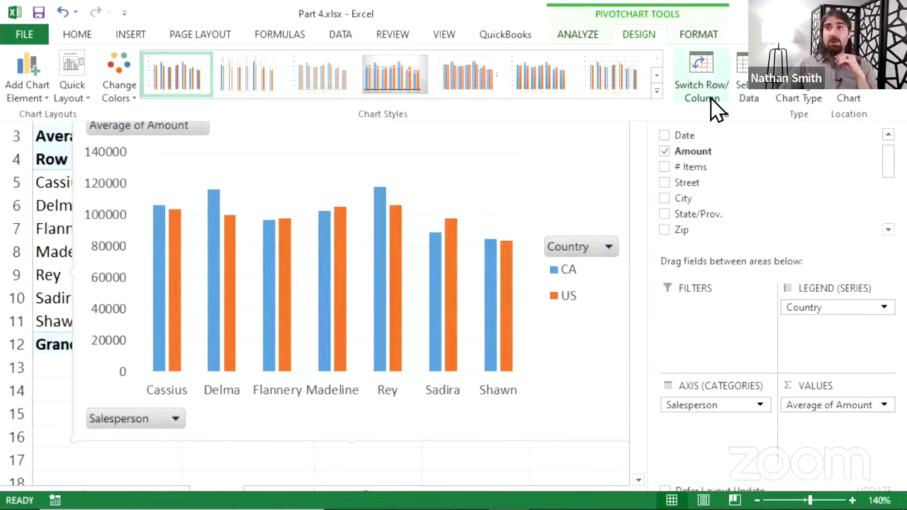
click(851, 96)
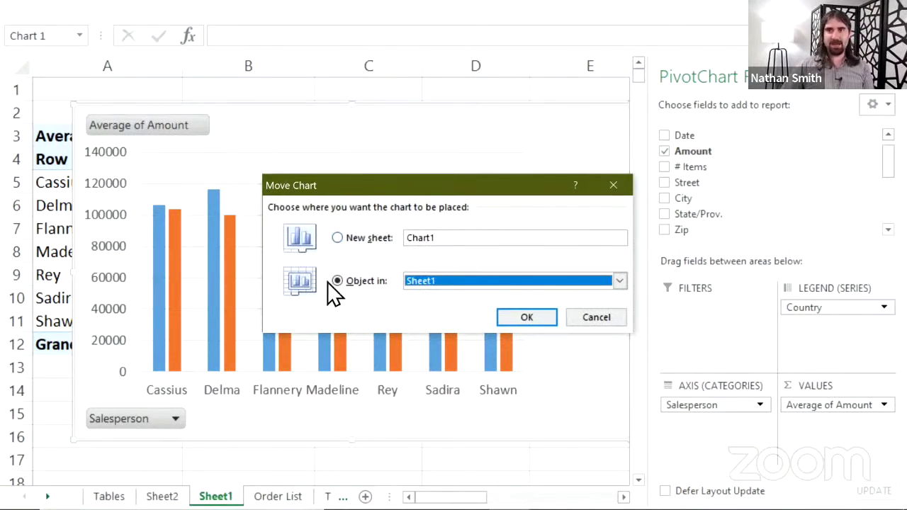
click(592, 320)
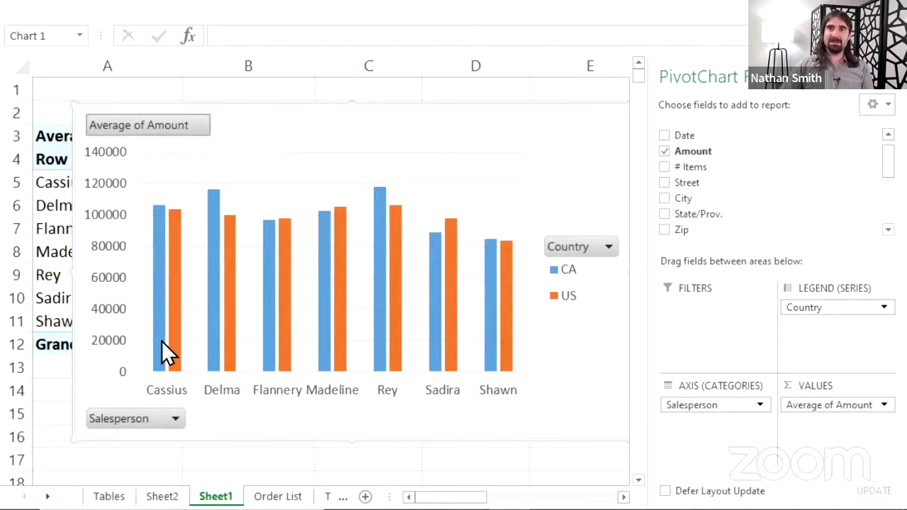
- Examine the sort and filter options of the PivotChart's Salesperson and Country fields
click(150, 423)
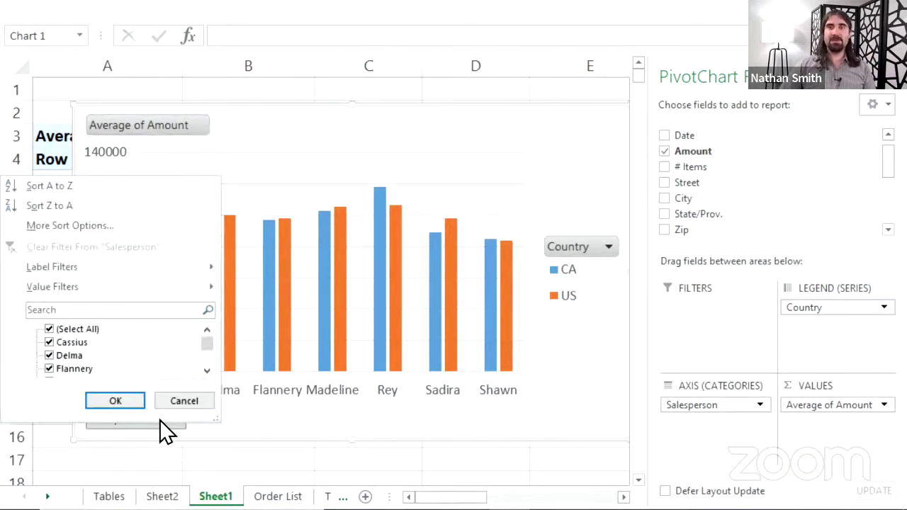
scroll(134, 349, down, 2)
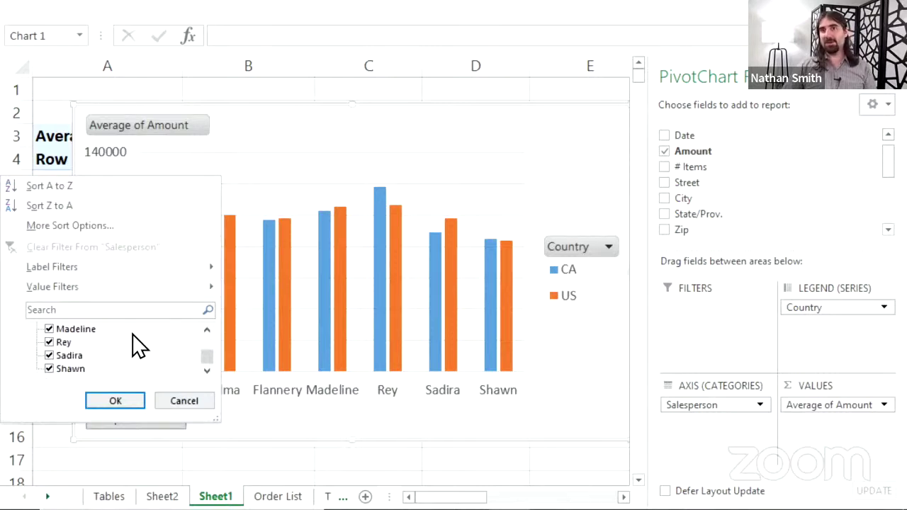
scroll(131, 354, up, 2)
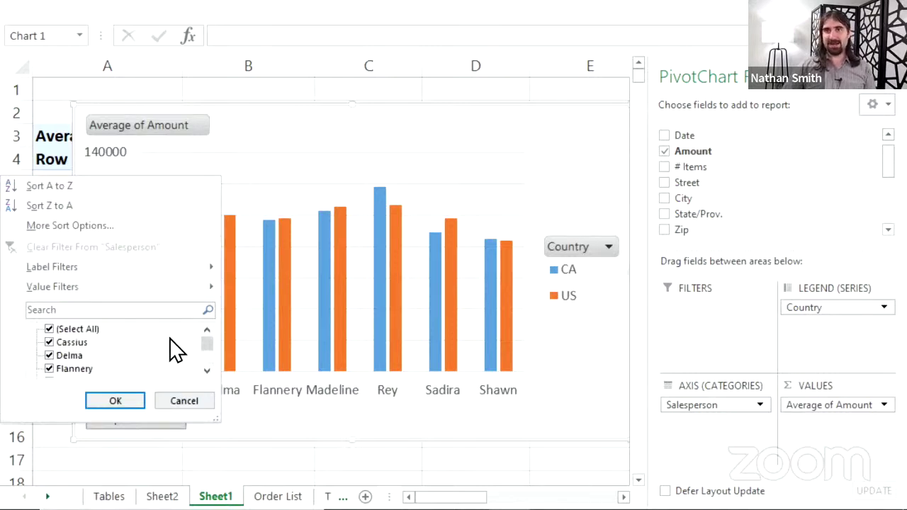
click(302, 428)
click(577, 256)
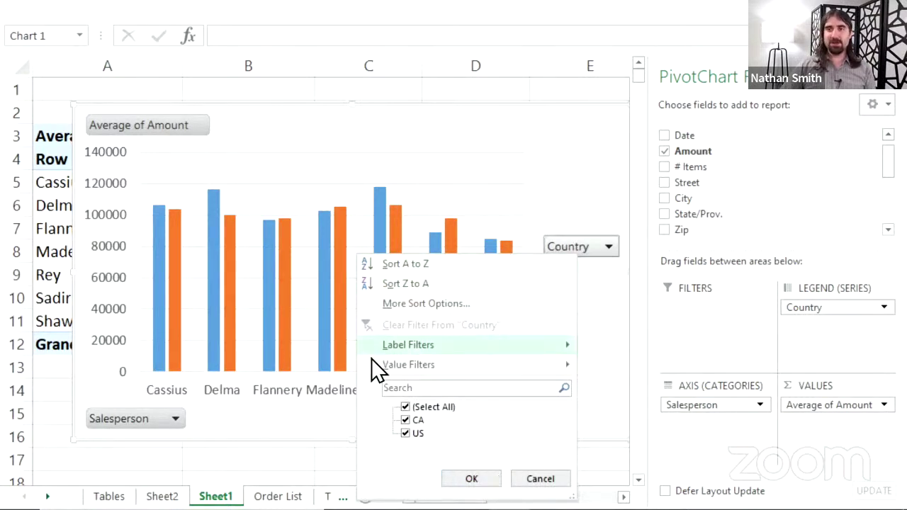
- Delete the PivotChart from Sheet1
click(597, 273)
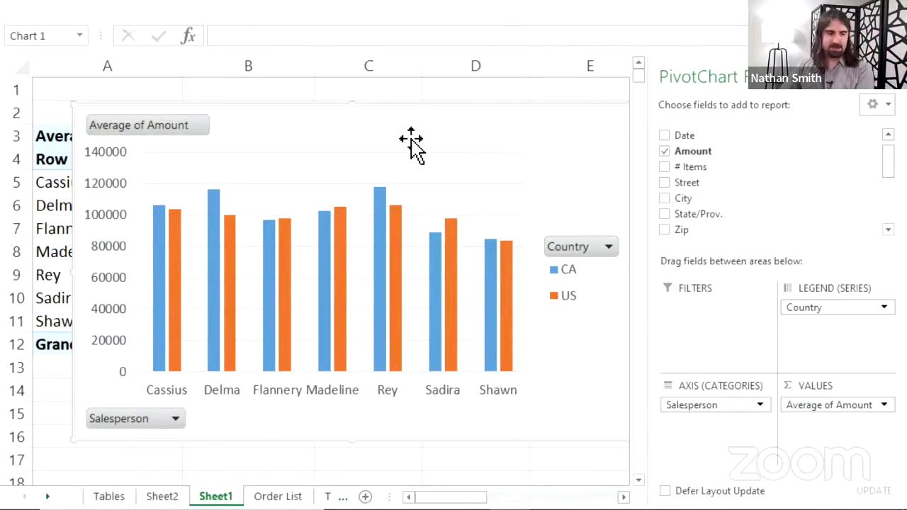
key(Delete)
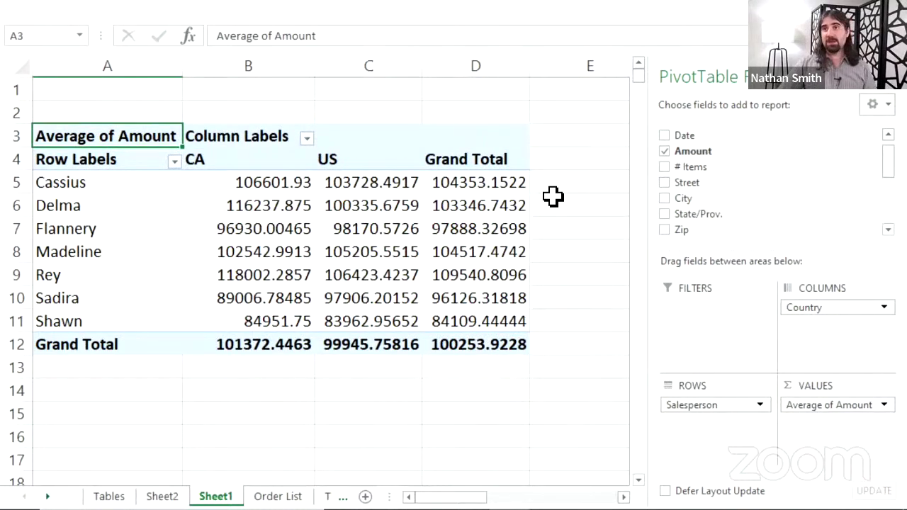
- Keep Average as the Amount value field's calculation and format its numbers as Currency with 2 decimal places and the $ symbol
drag(847, 411, 812, 434)
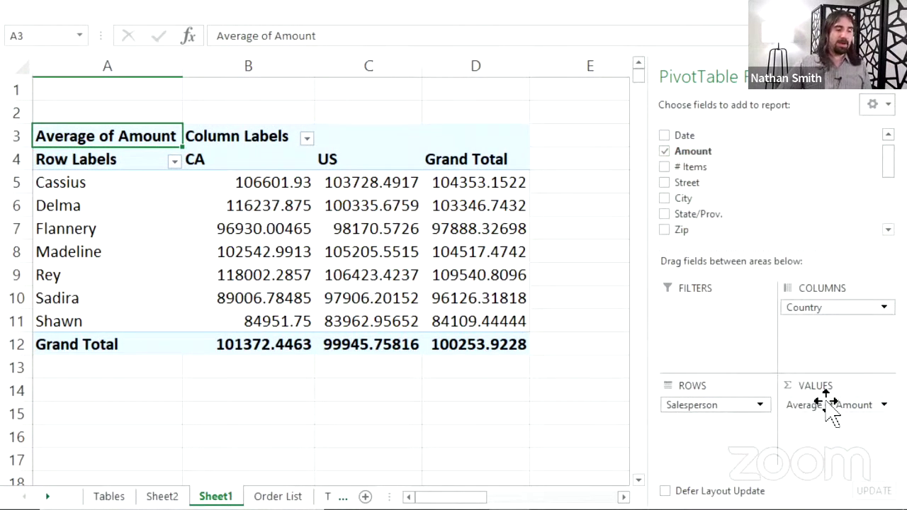
click(828, 405)
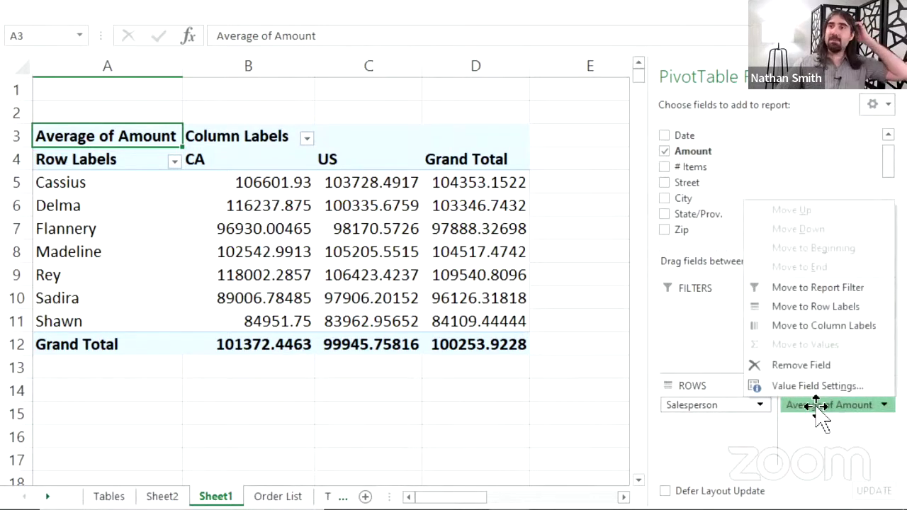
click(787, 388)
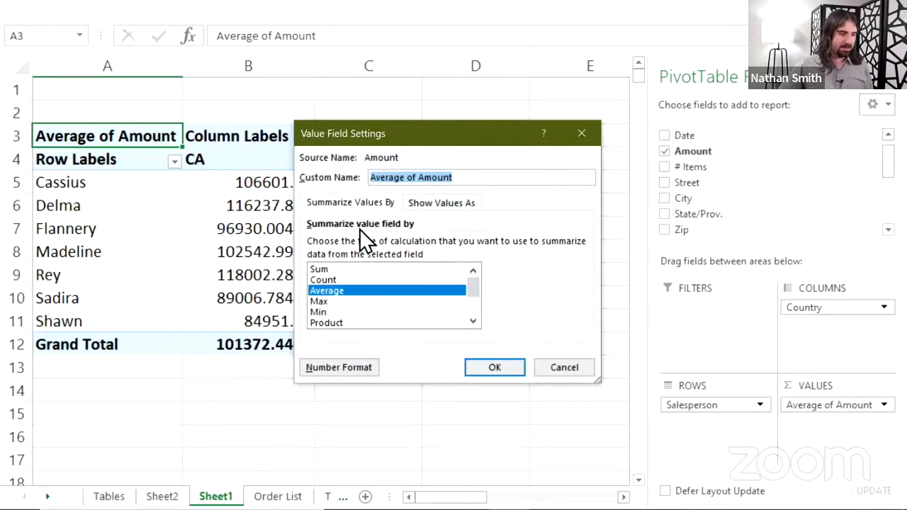
drag(441, 144, 484, 122)
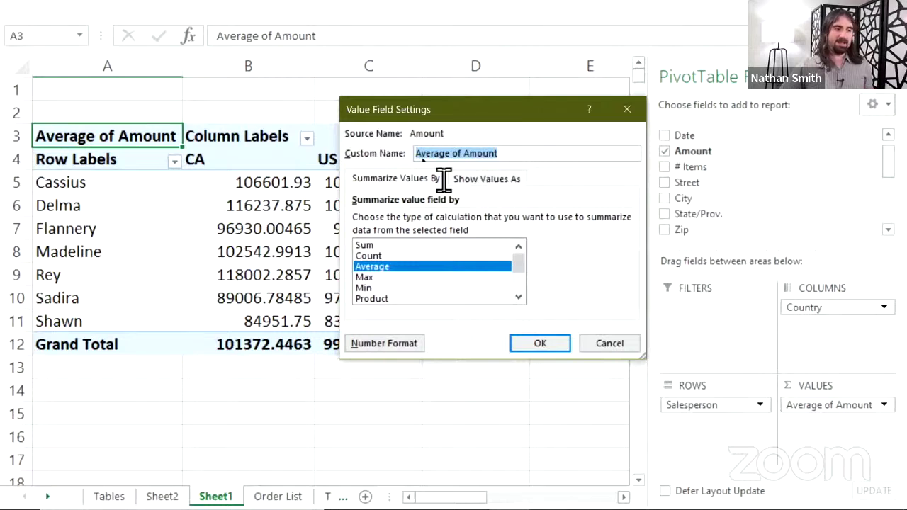
click(363, 246)
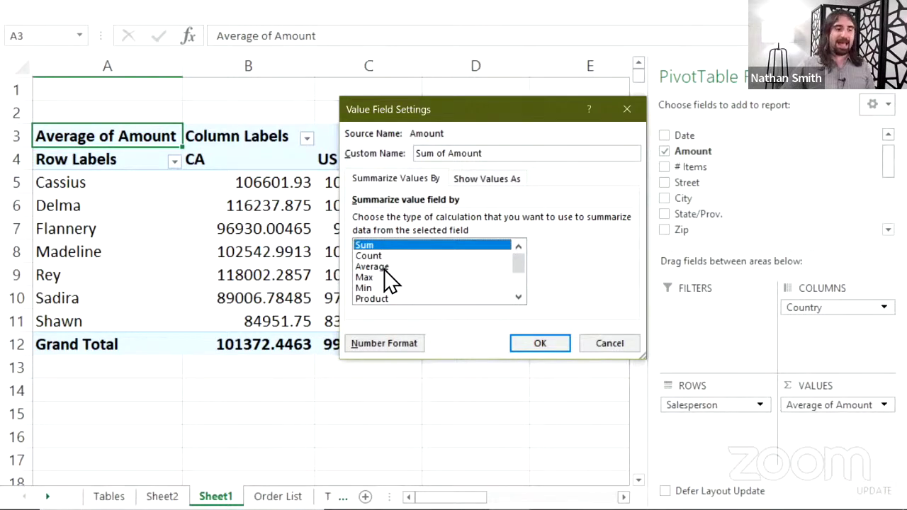
click(383, 270)
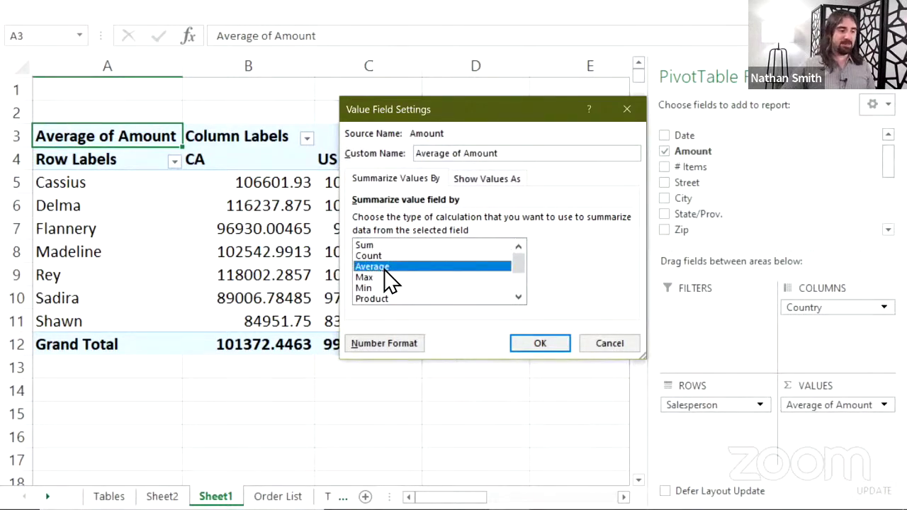
click(399, 347)
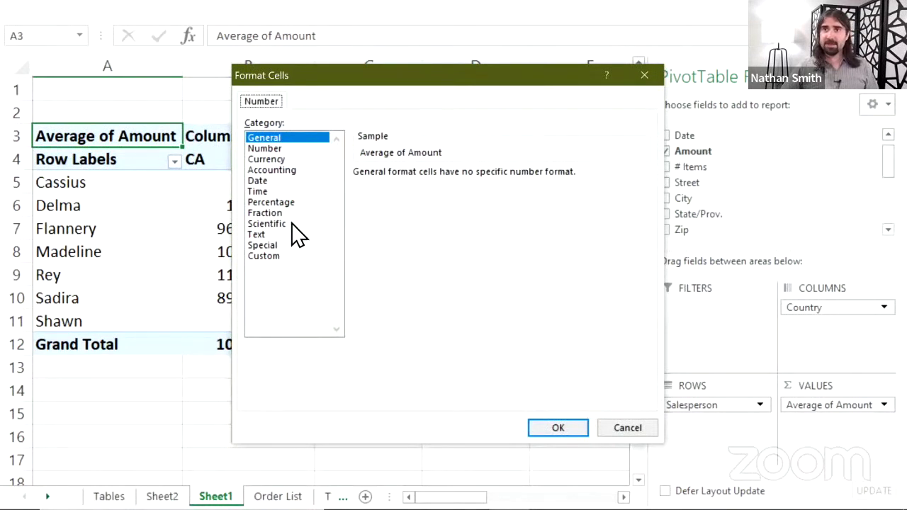
click(291, 148)
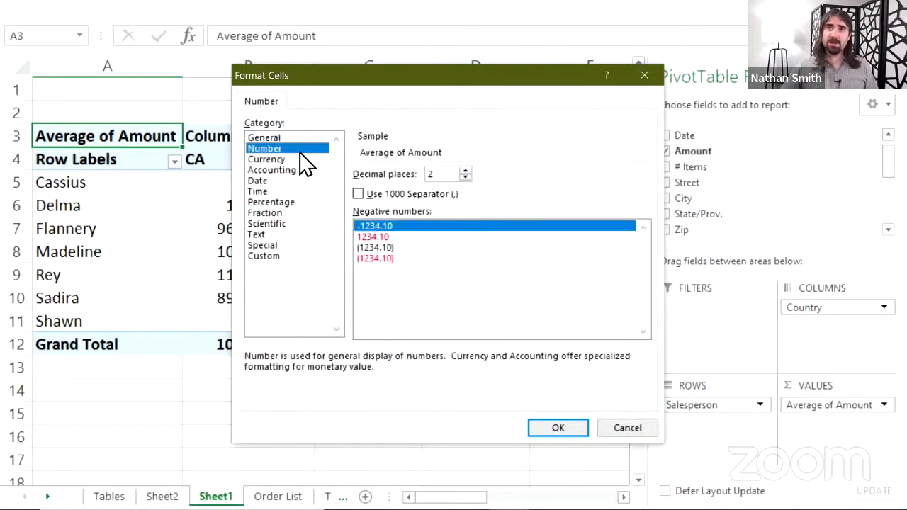
click(295, 160)
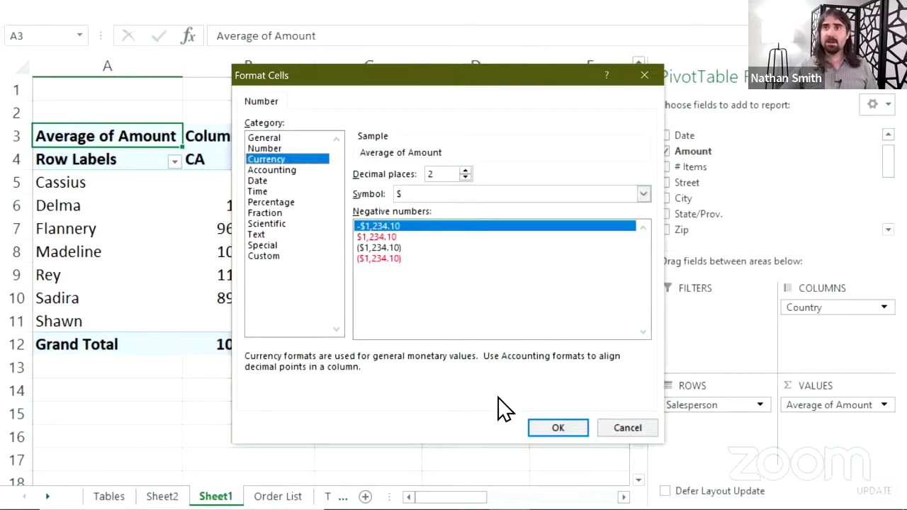
click(558, 428)
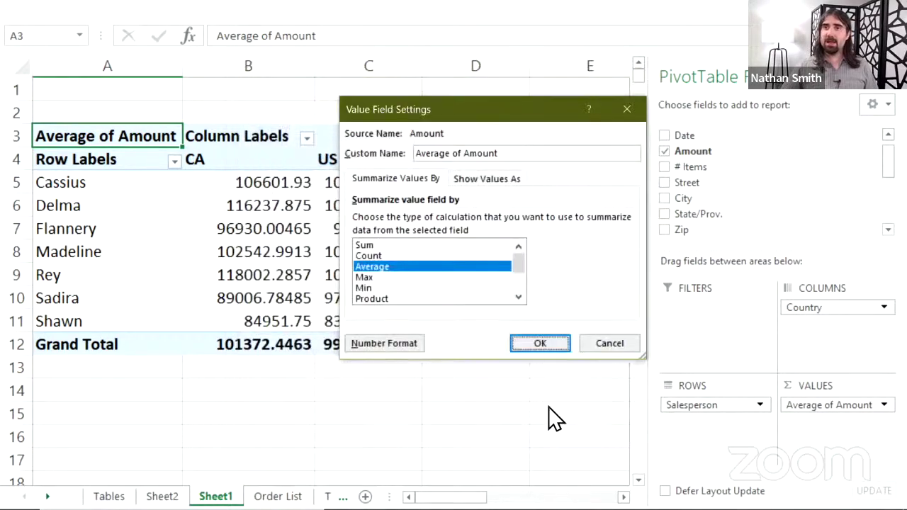
click(539, 341)
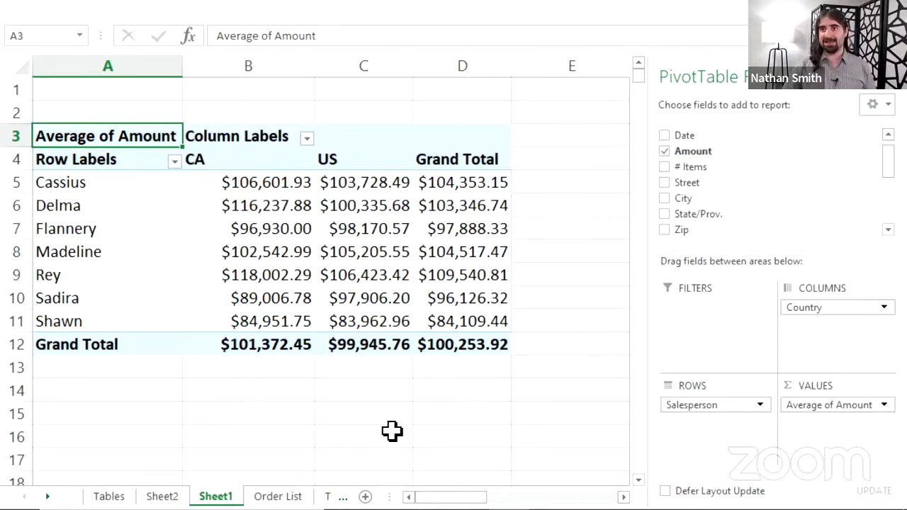
- View the This Year sheet's column headers and open the Last Year sheet
click(322, 499)
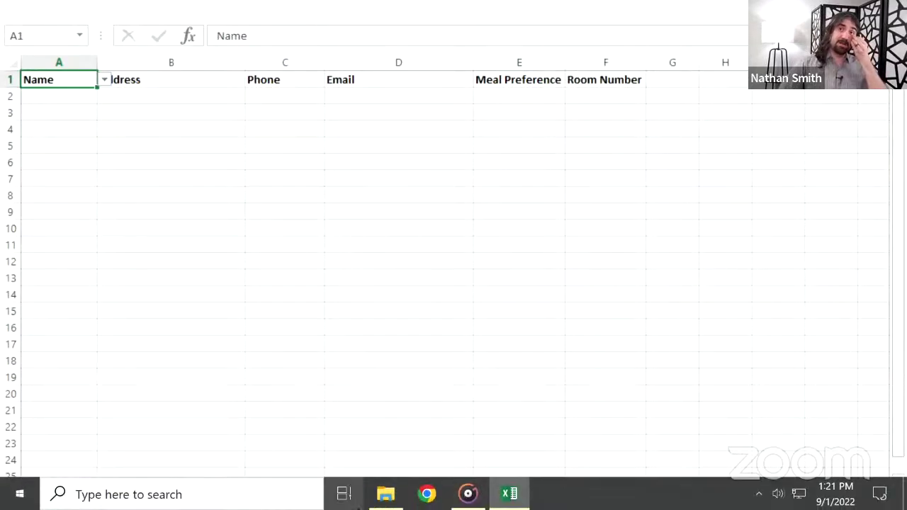
click(354, 482)
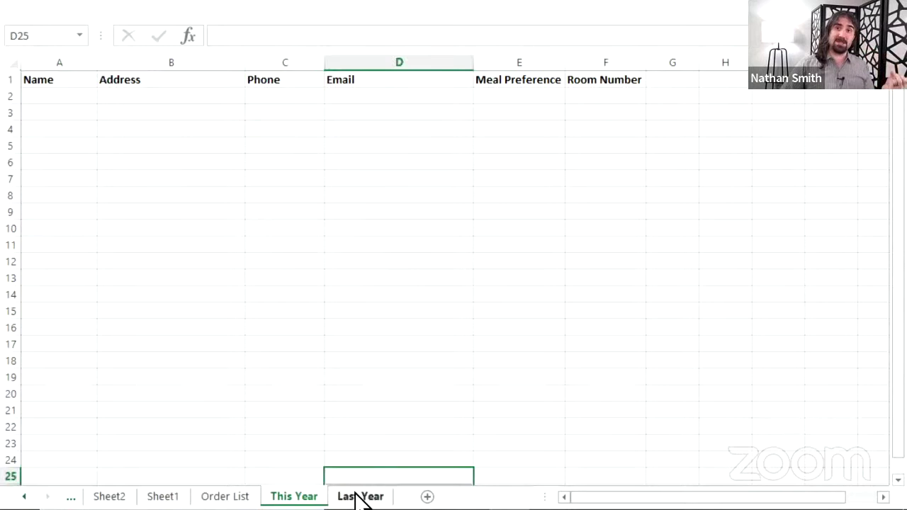
click(358, 498)
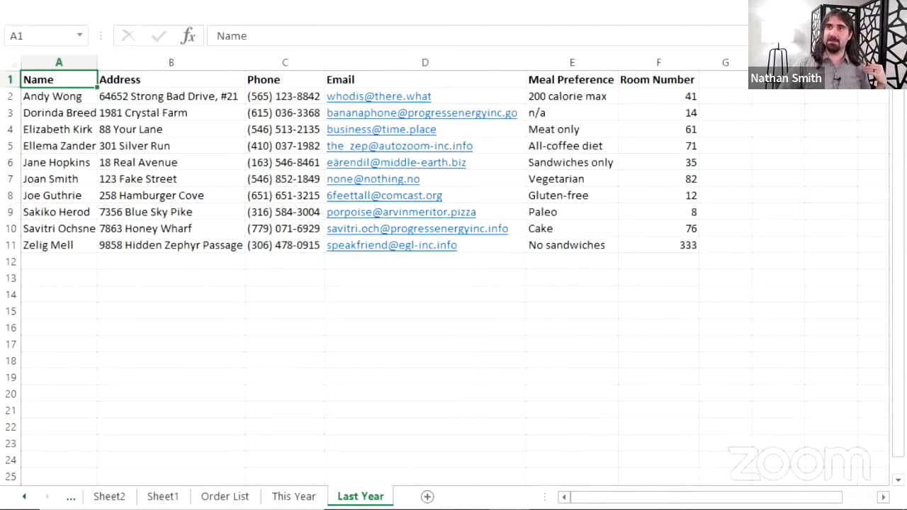
- Set the ribbon to Show Tabs and Commands all the time and return to the This Year sheet
click(816, 7)
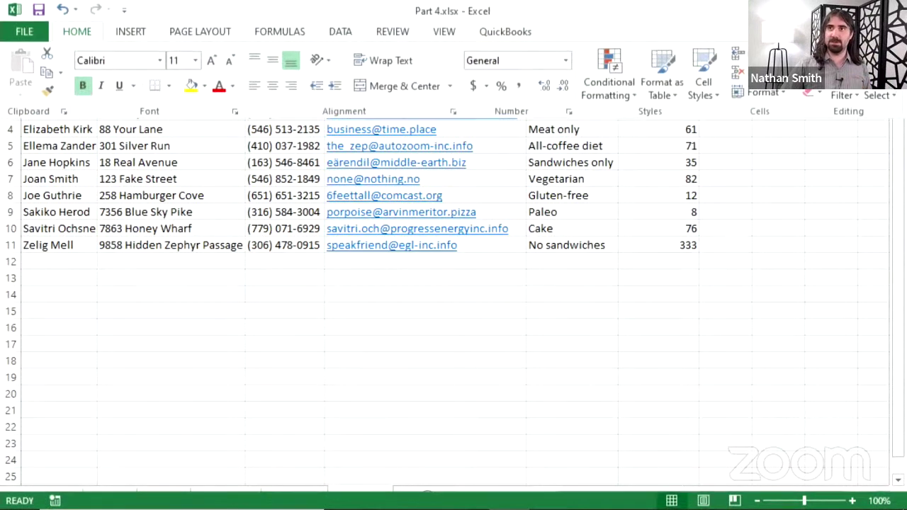
click(794, 8)
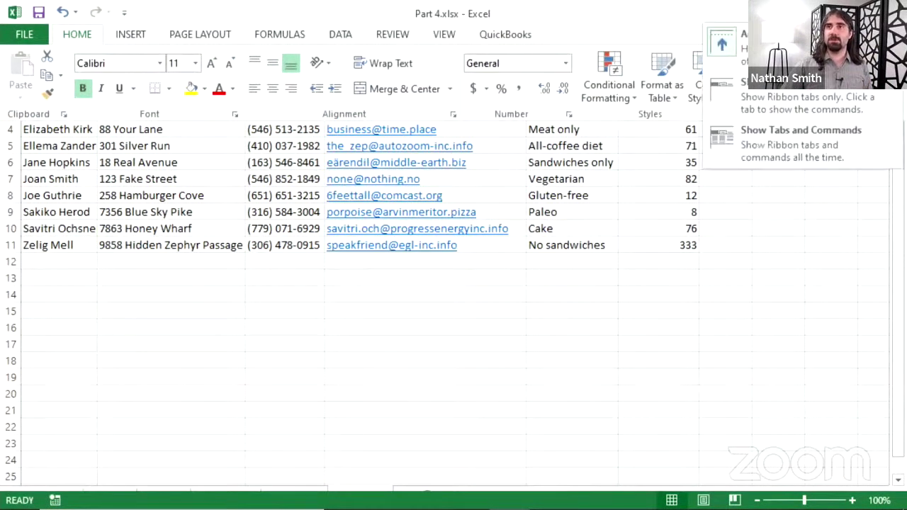
click(768, 133)
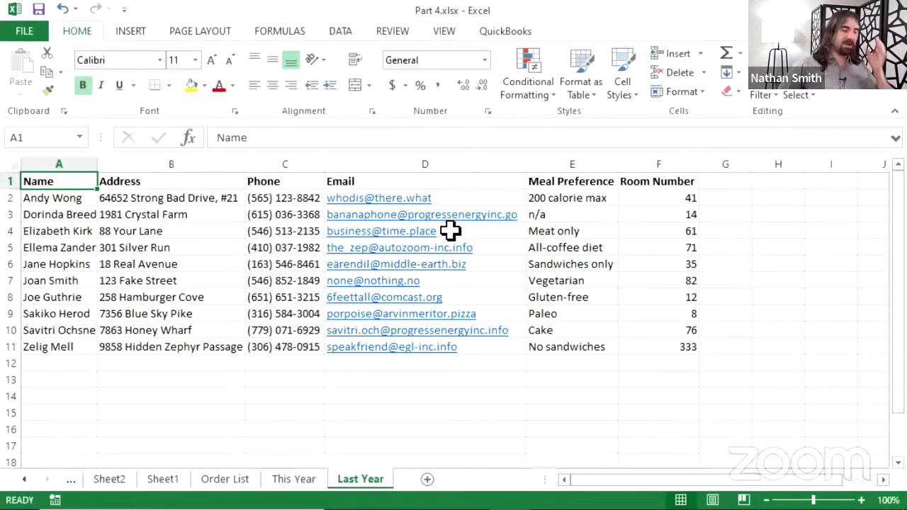
click(307, 489)
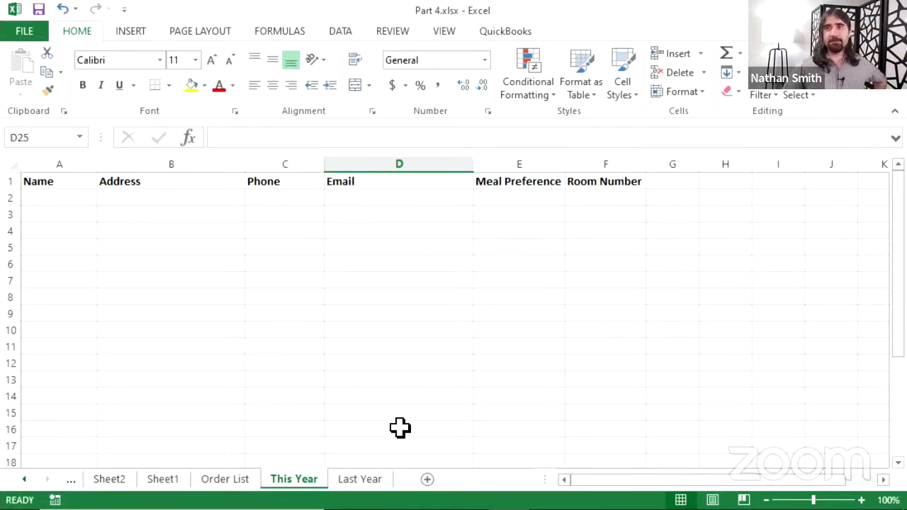
- Look over the Last Year attendee data and return to the Name column of the This Year sheet
click(360, 482)
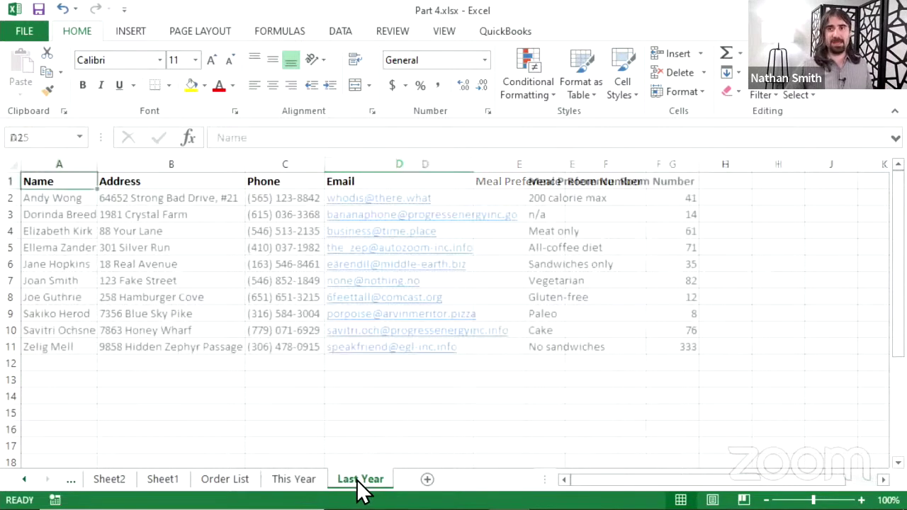
click(320, 484)
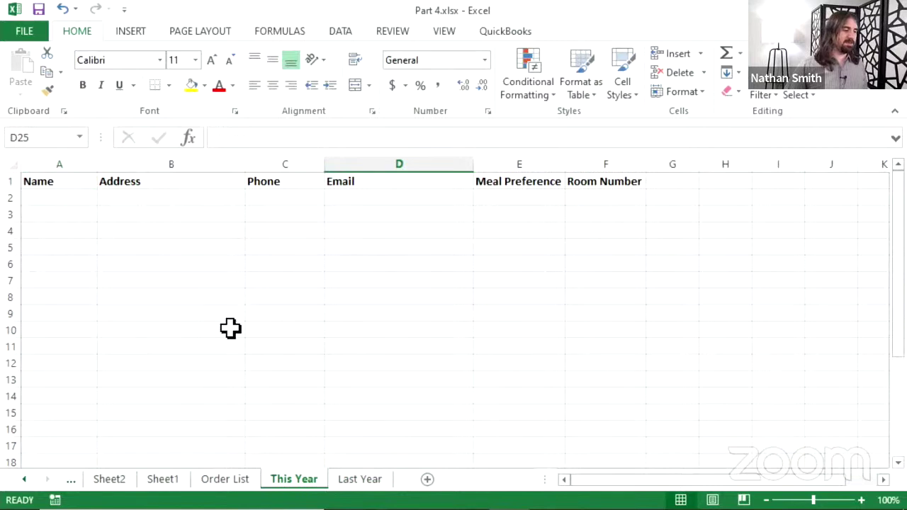
click(61, 200)
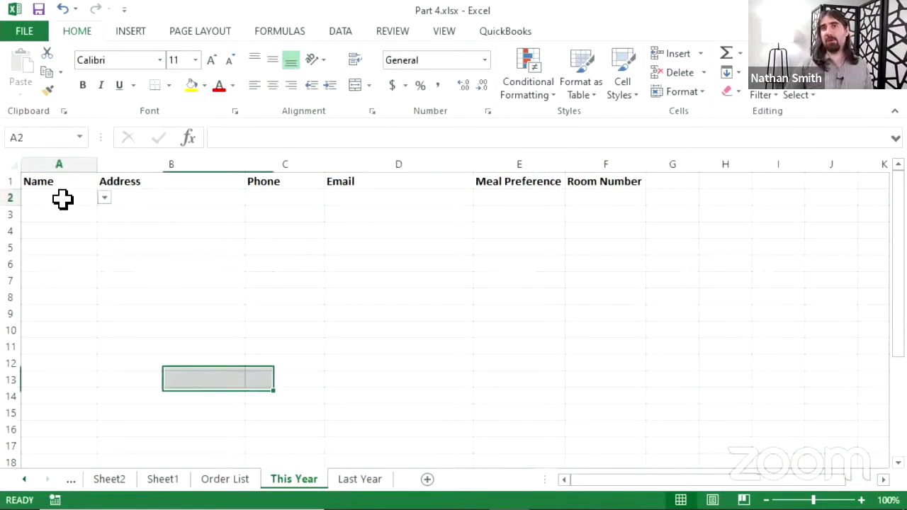
drag(57, 185, 59, 184)
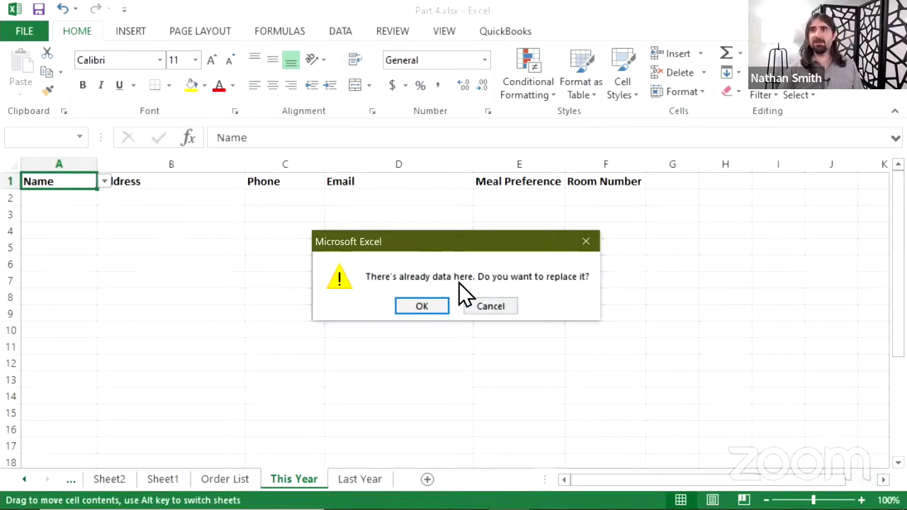
click(488, 305)
- Inspect the attendee name choices offered in cell A6 of This Year and compare them with the Last Year sheet
click(59, 219)
click(50, 265)
click(48, 326)
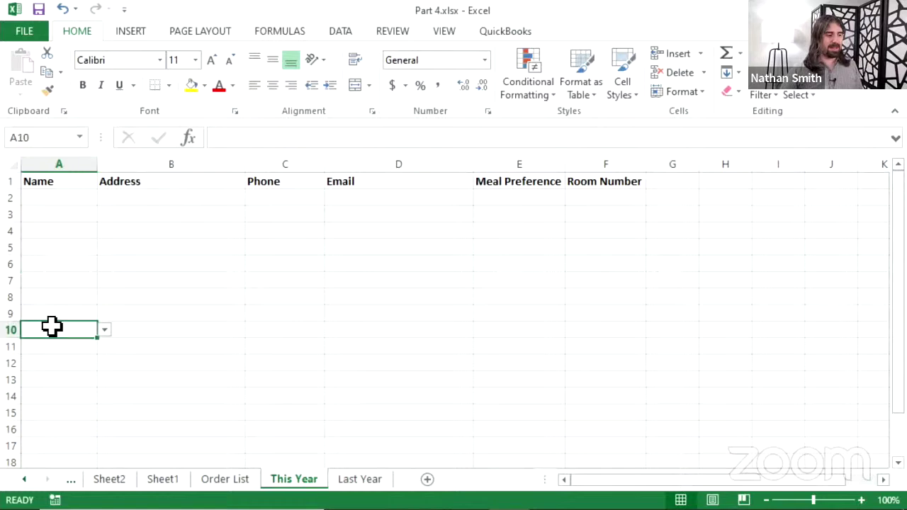
click(57, 264)
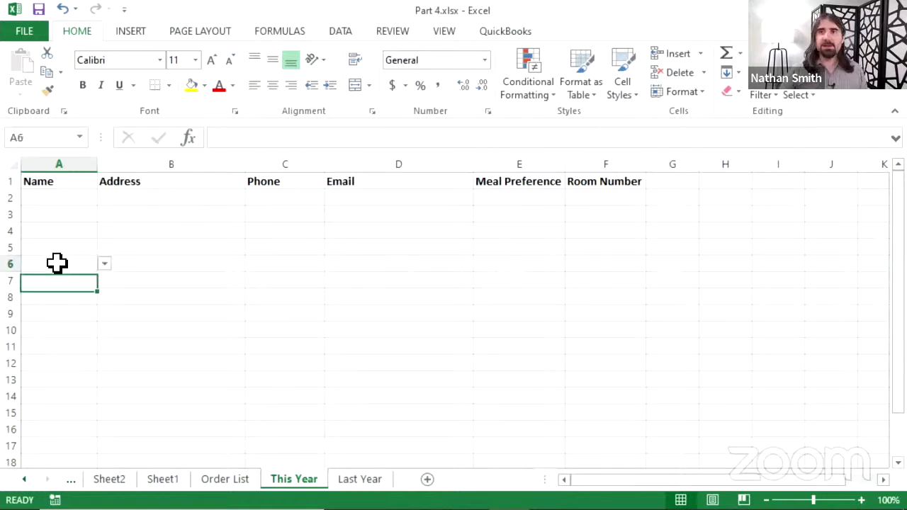
click(105, 264)
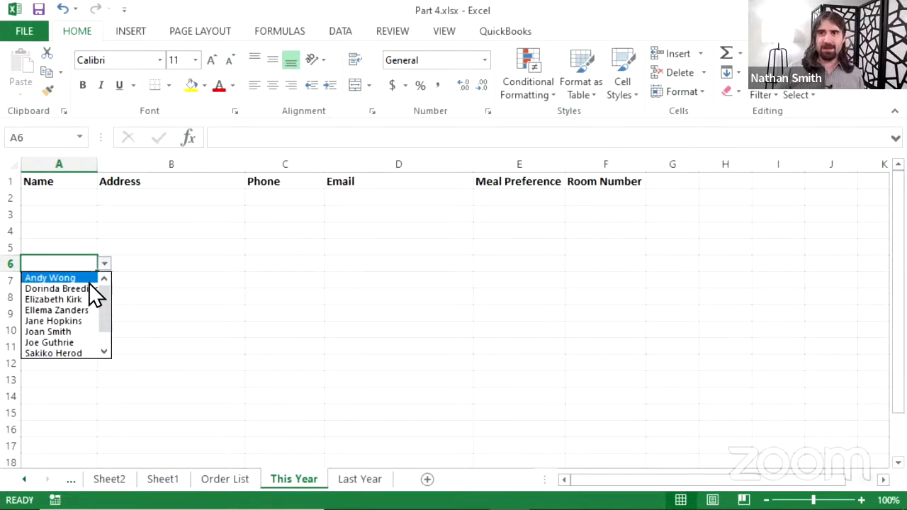
mouse_move(108, 312)
mouse_down()
mouse_move(108, 341)
mouse_move(108, 305)
mouse_up()
click(147, 350)
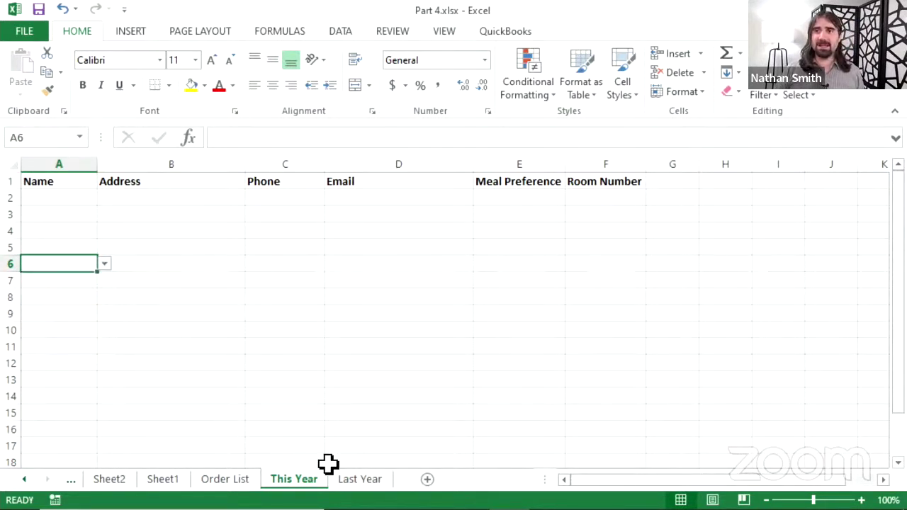
click(354, 482)
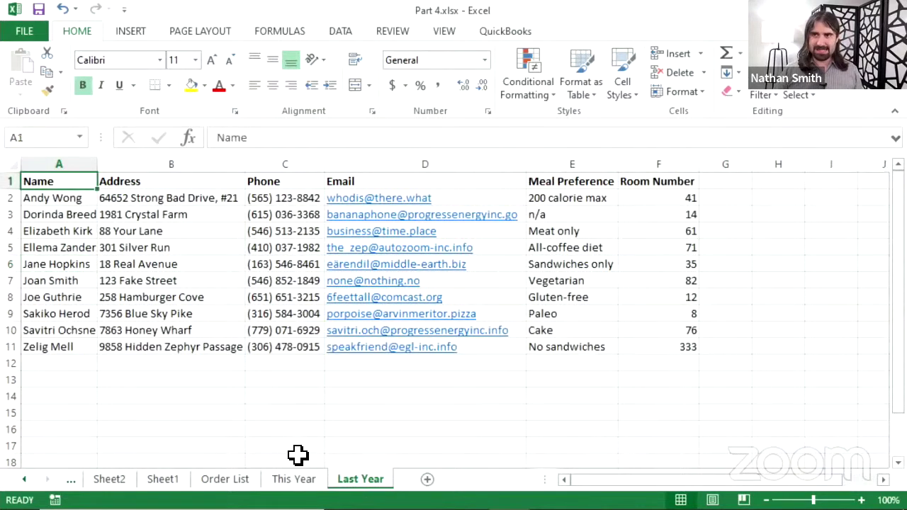
click(301, 489)
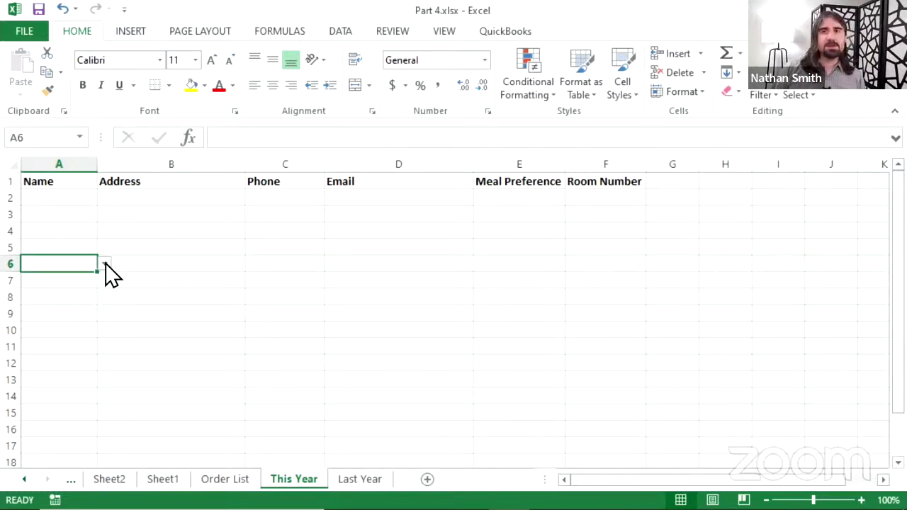
- Fill cell A2 of the This Year sheet with the eighth attendee name among its permitted choices
click(85, 202)
click(104, 199)
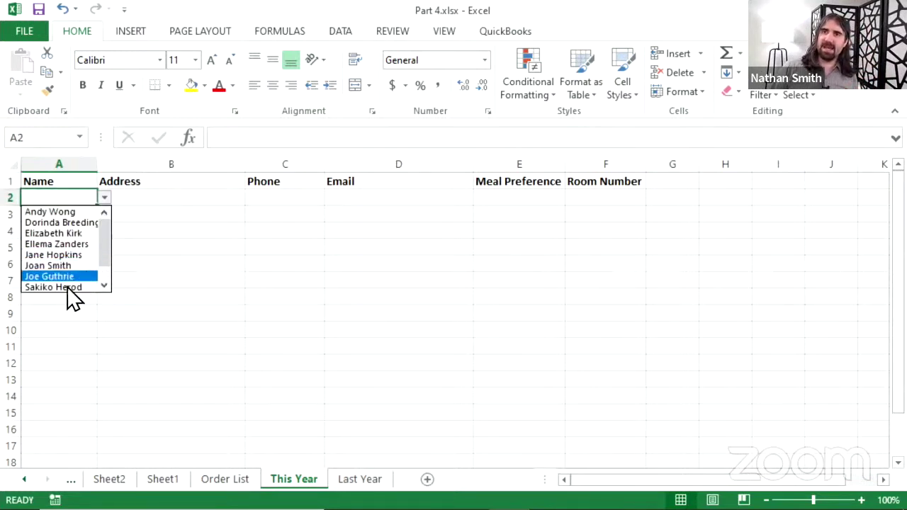
click(67, 287)
- Begin a VLOOKUP formula in the Address cell B2 with A2 as the lookup value
click(130, 200)
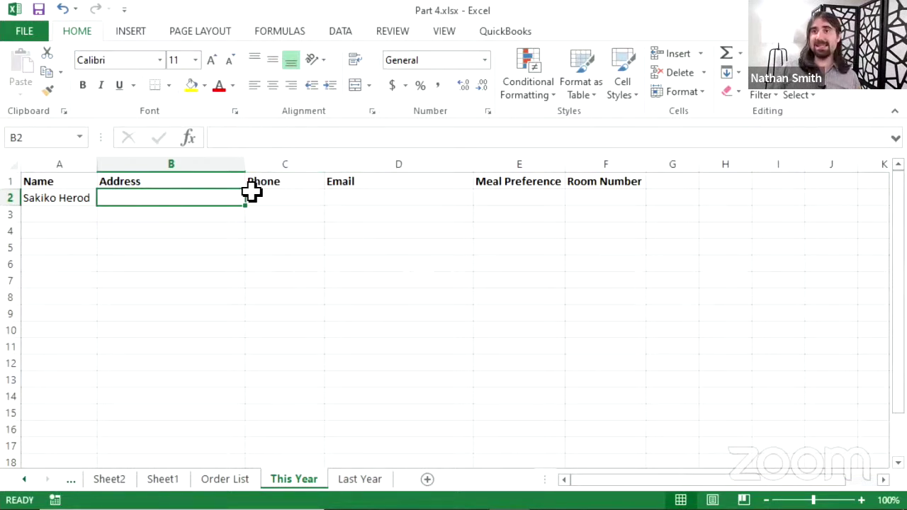
click(266, 138)
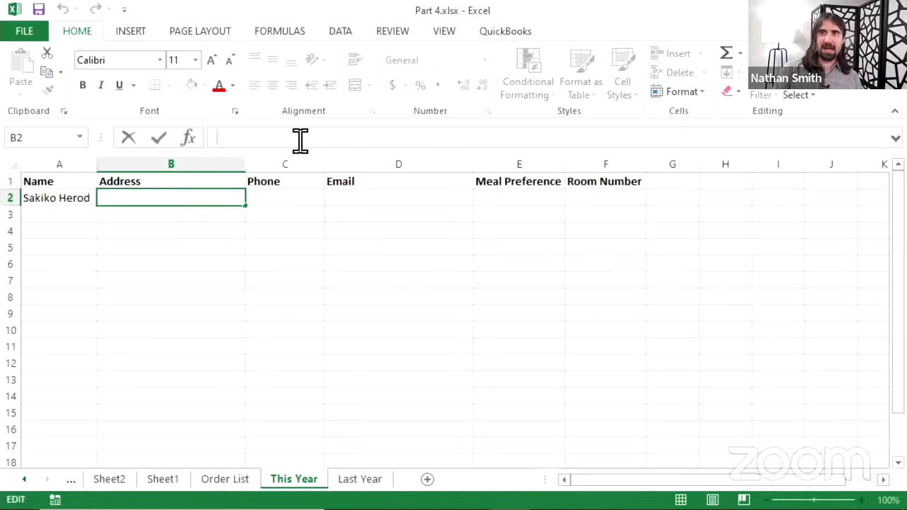
text(=)
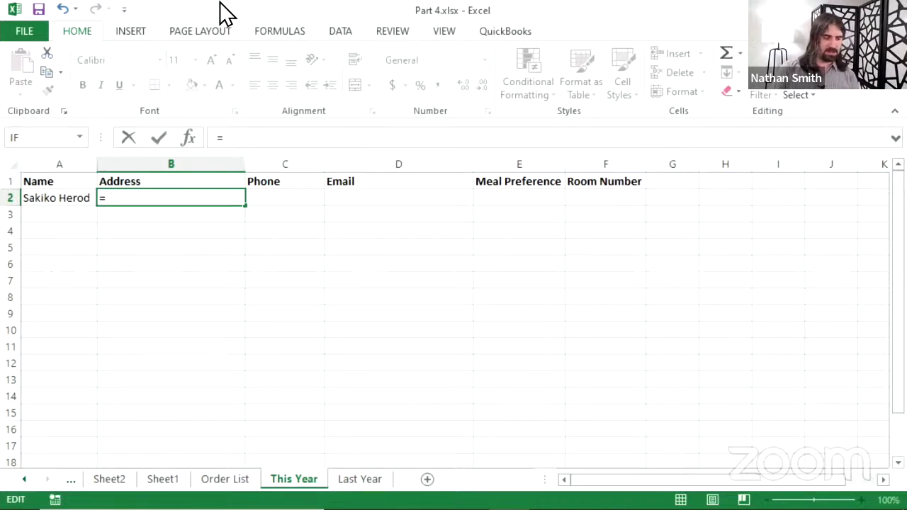
text(V)
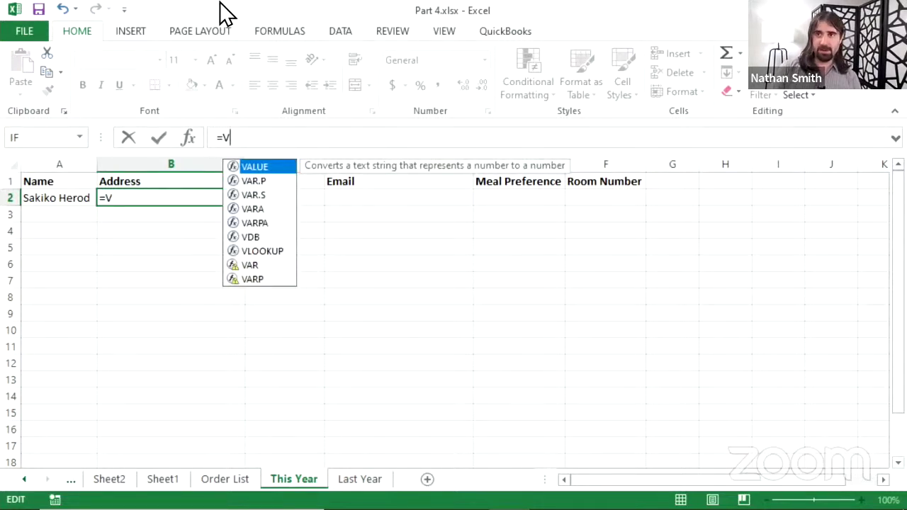
text(LOOK)
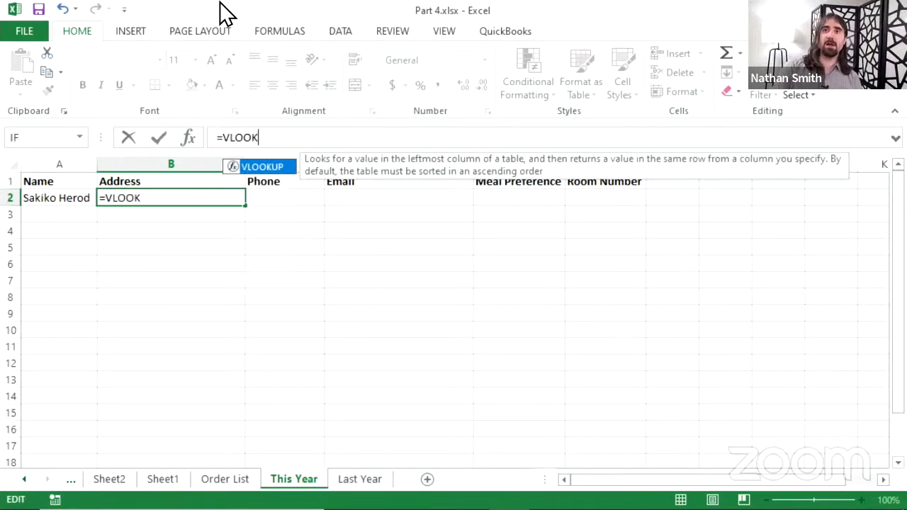
text(UP)
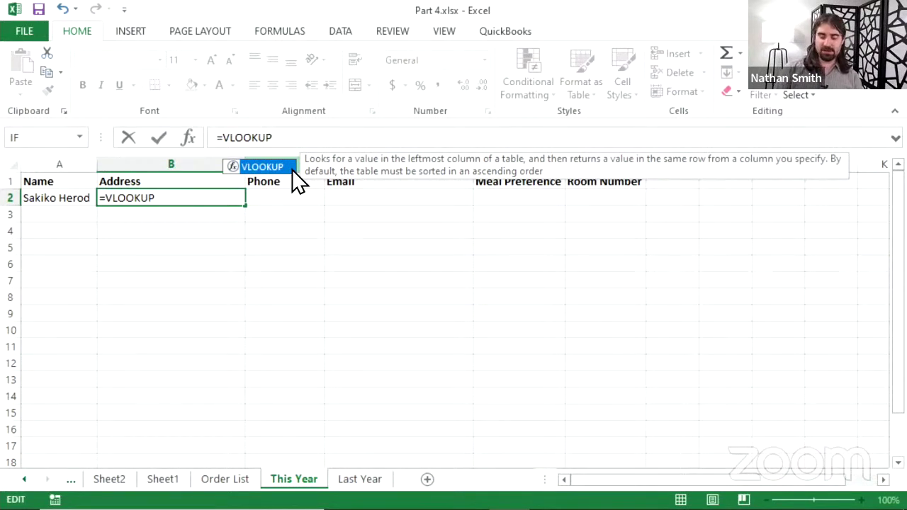
text(()
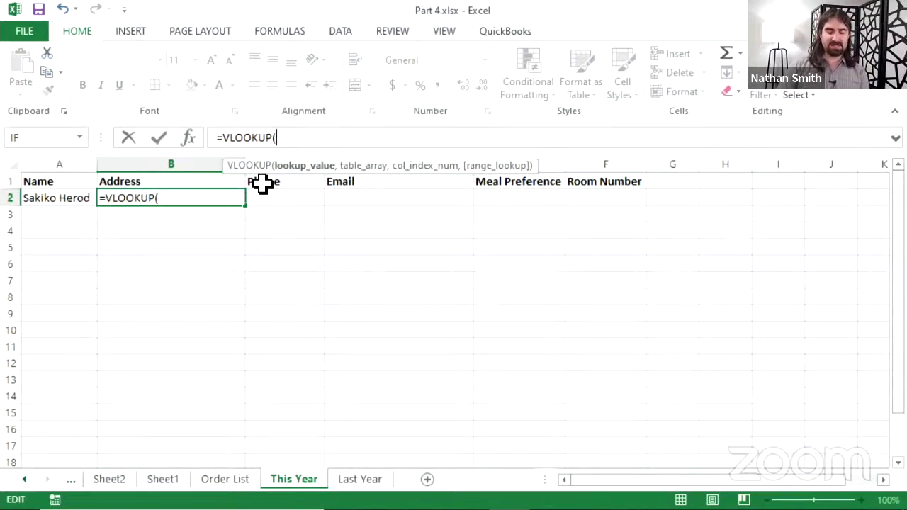
text(A)
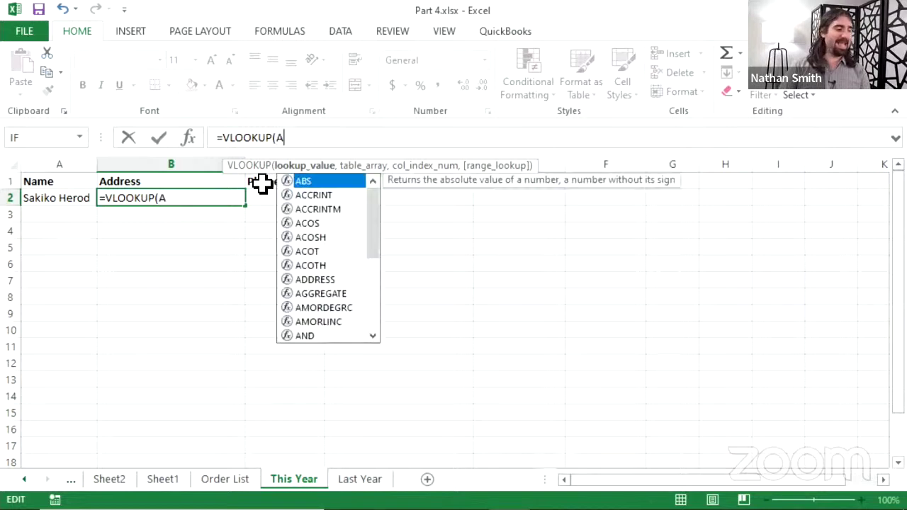
text(2)
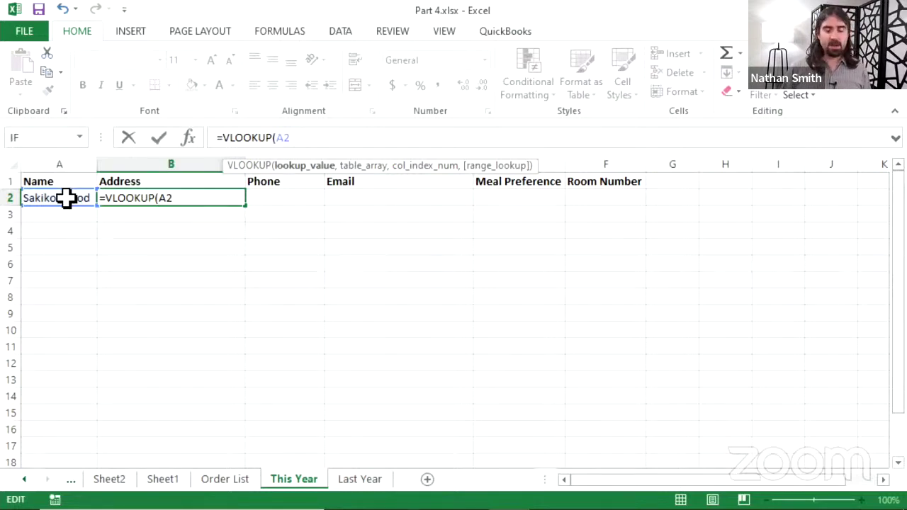
text(,)
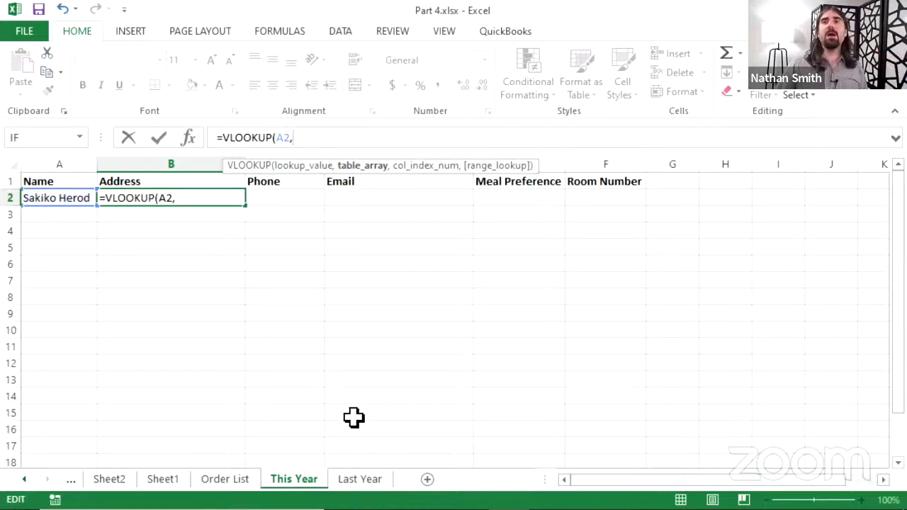
- Set the VLOOKUP's table array to the range A2:D11 on the Last Year sheet
click(373, 485)
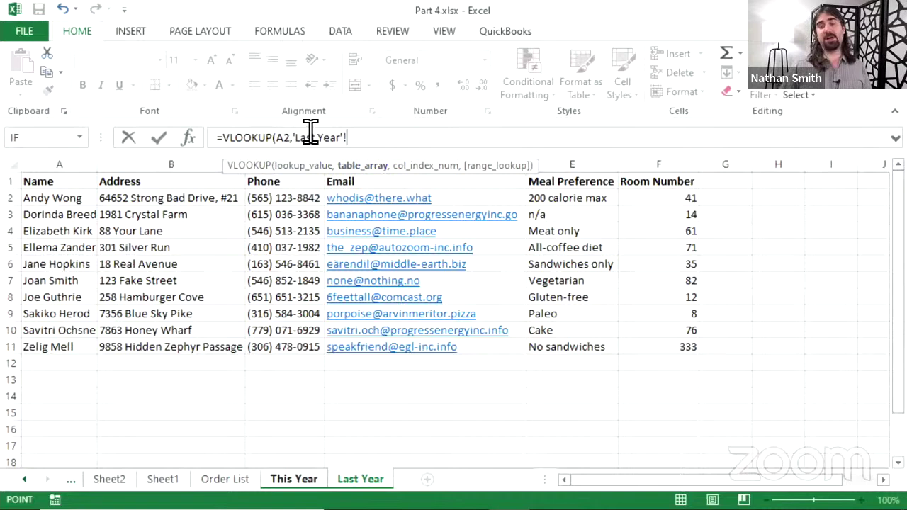
click(59, 198)
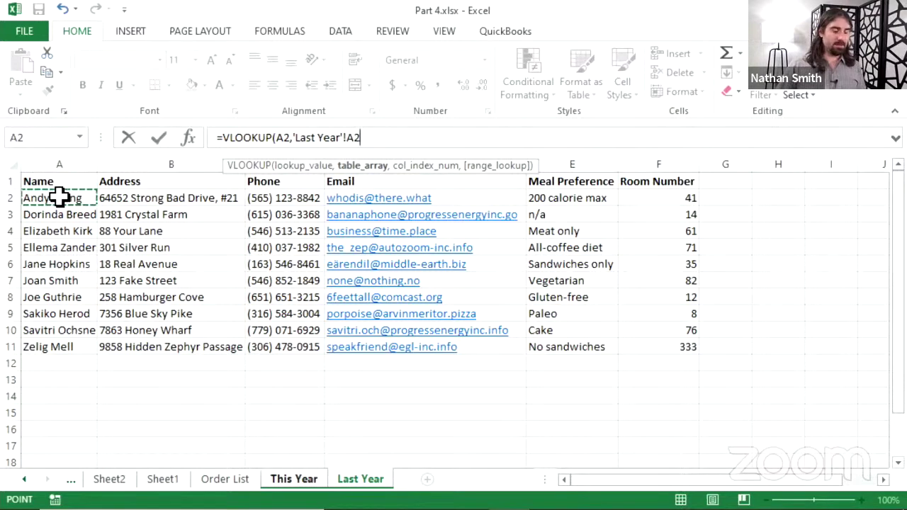
drag(71, 200, 378, 357)
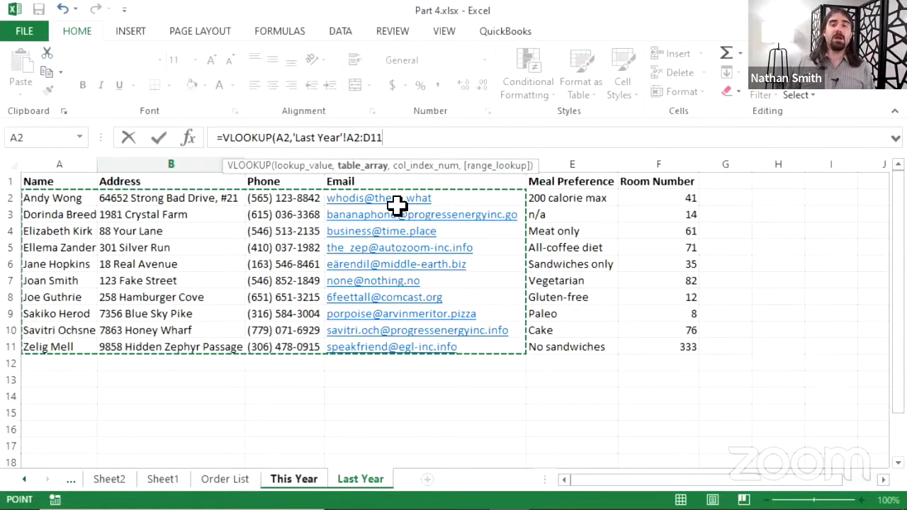
- Complete the VLOOKUP with column index 2 and FALSE for an exact match, and enter the formula in B2
text(,2,FALSE)
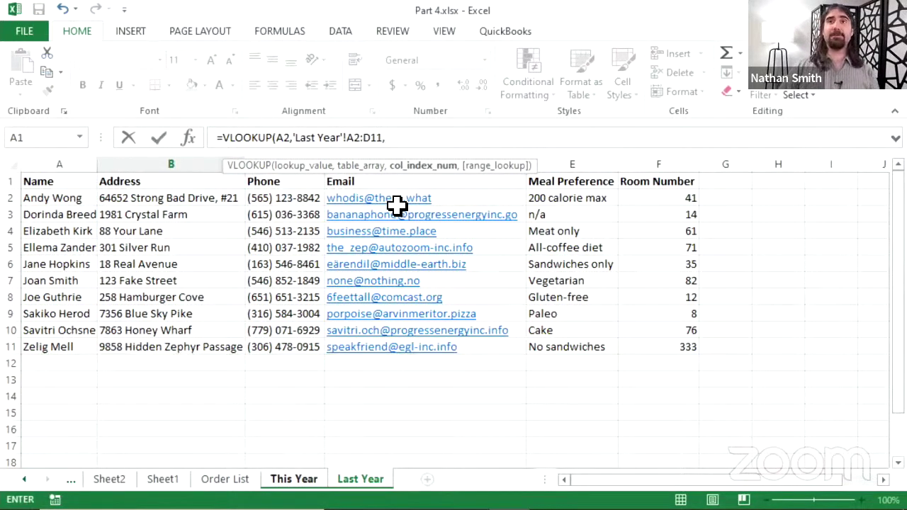
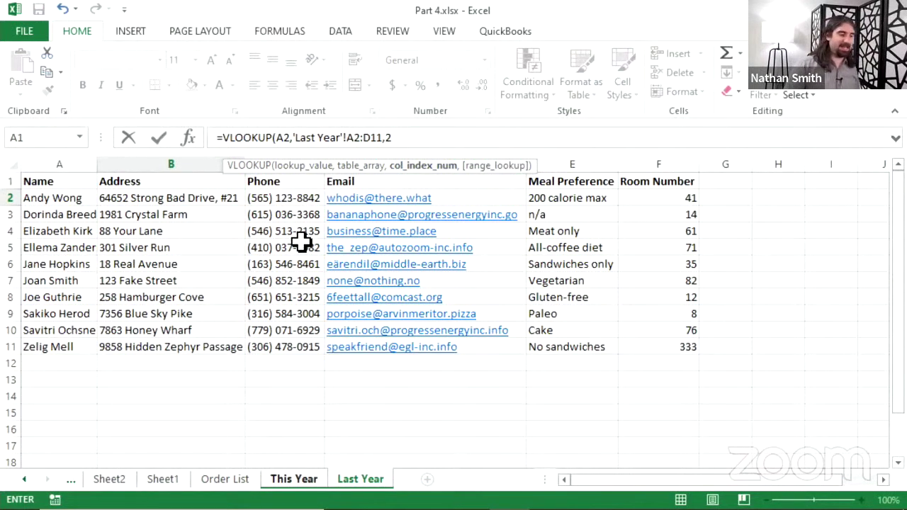
text(,)
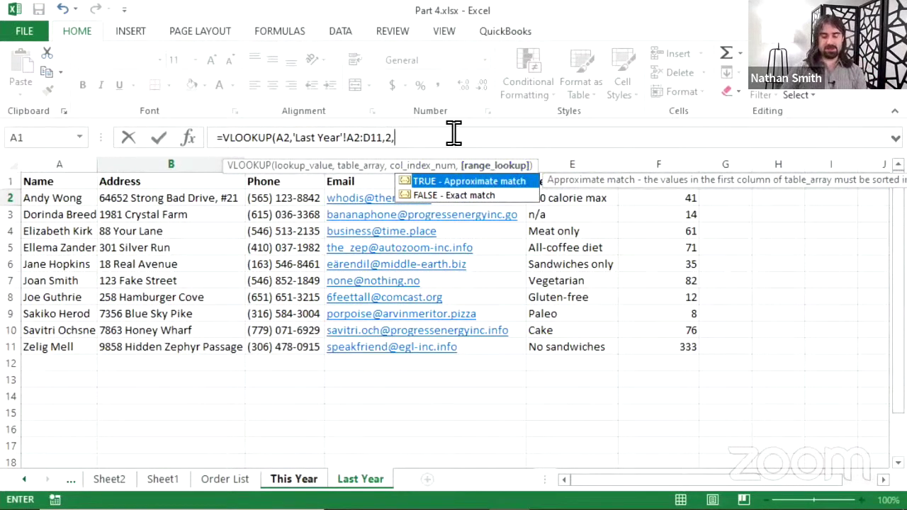
text(FALSE)
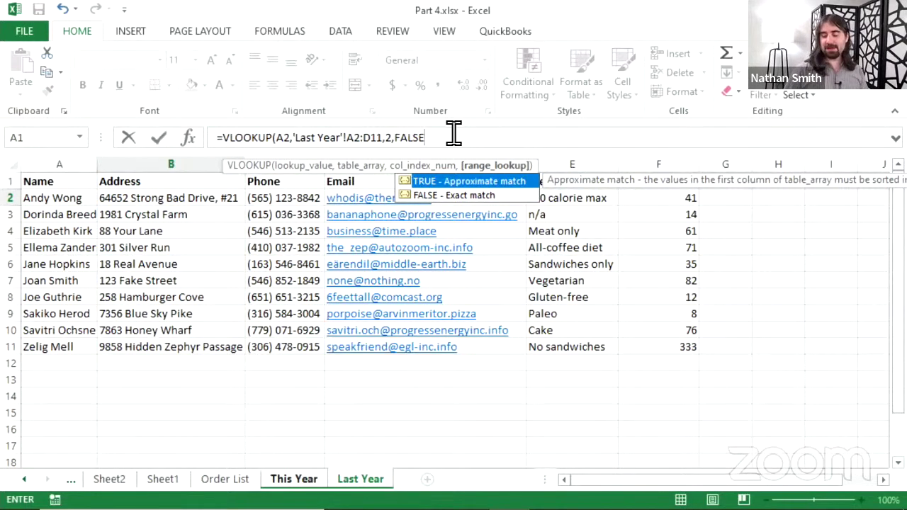
text())
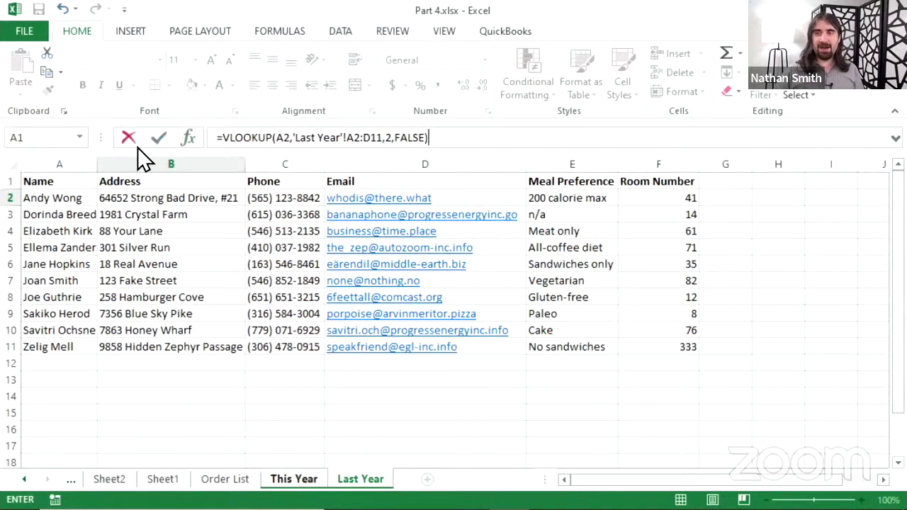
click(158, 140)
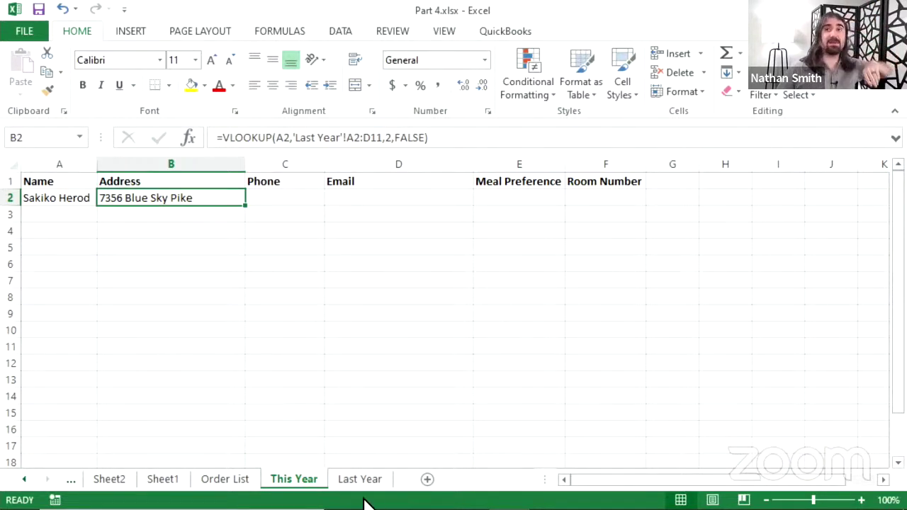
- Create a copy of the Last Year sheet at the end of the Part 4.xlsx workbook
click(389, 481)
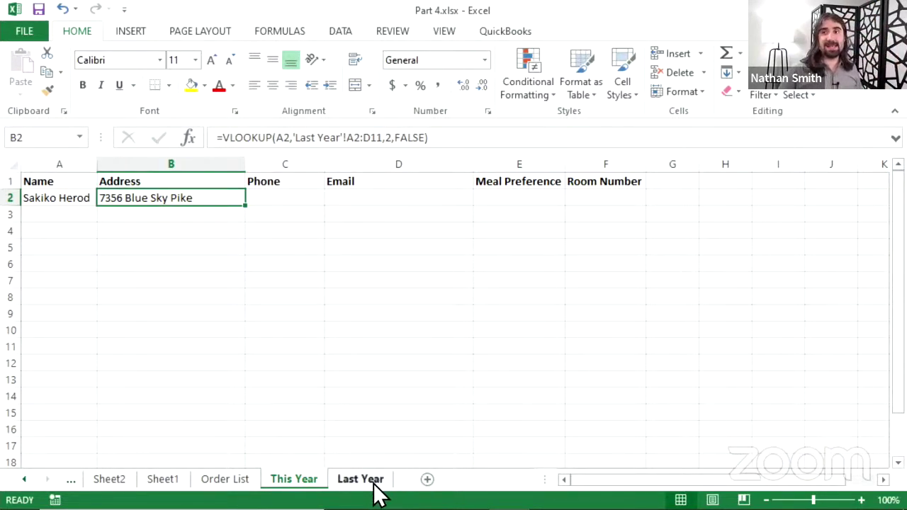
right_click(376, 479)
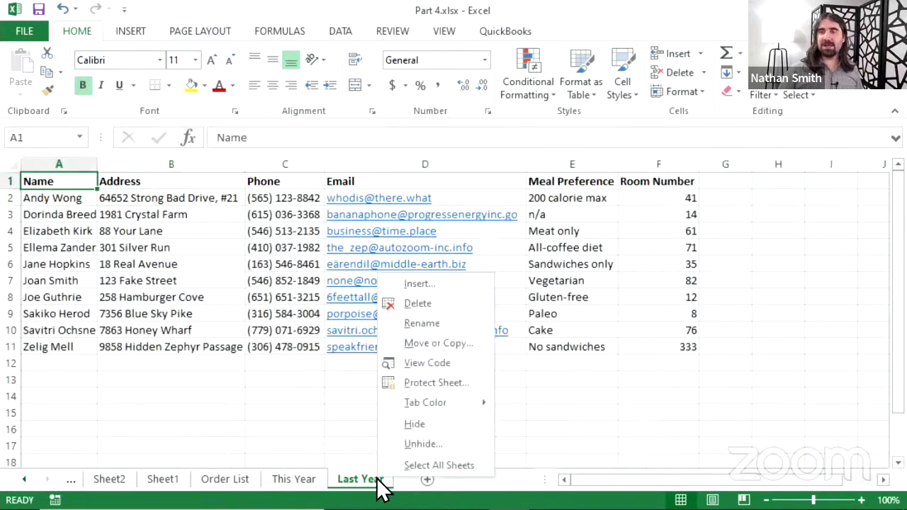
click(446, 349)
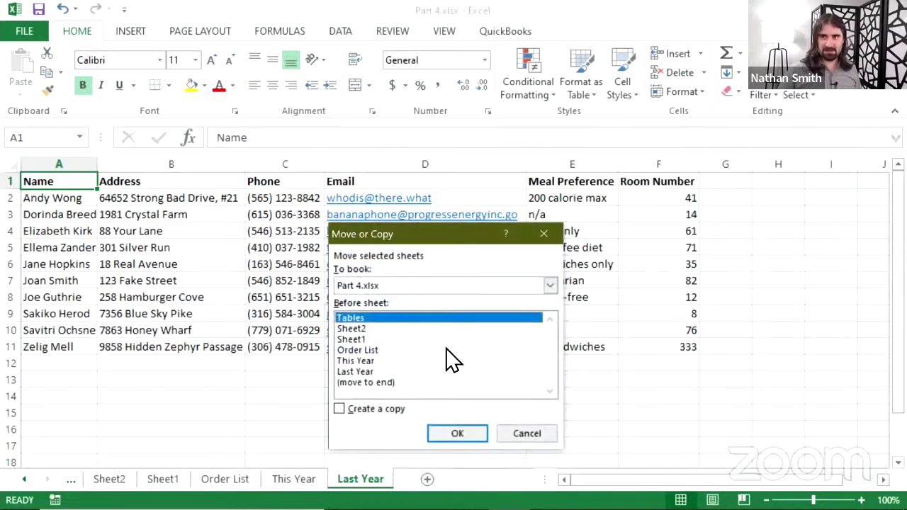
click(395, 384)
click(374, 411)
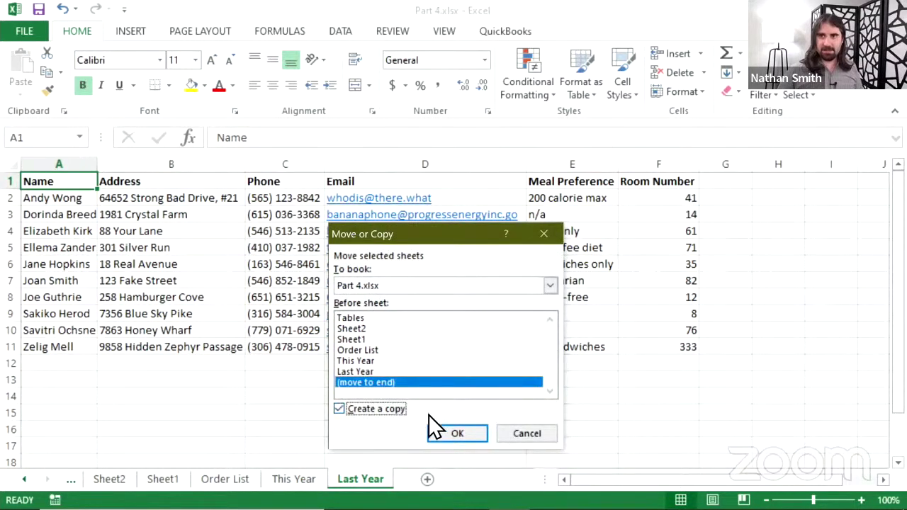
click(444, 429)
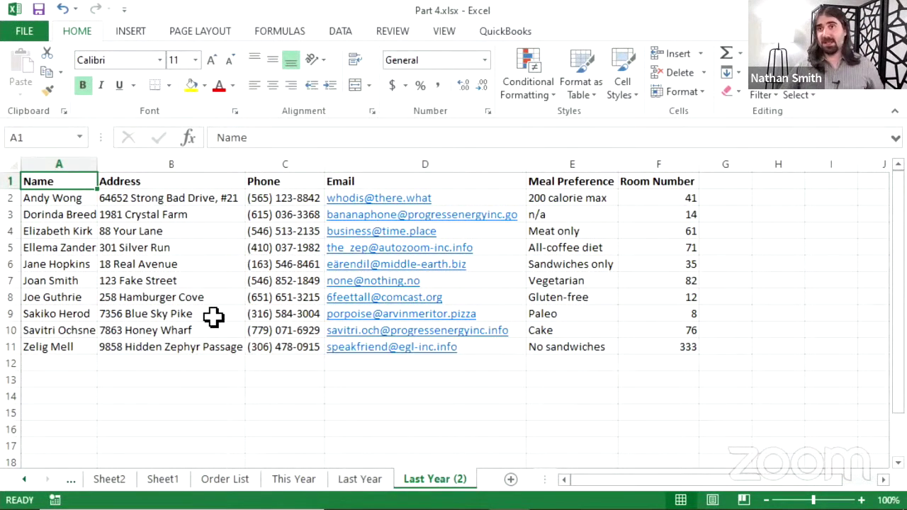
- Insert a column before Name on the Last Year (2) sheet, with the heading Title in A1 and CEO in A2
right_click(74, 160)
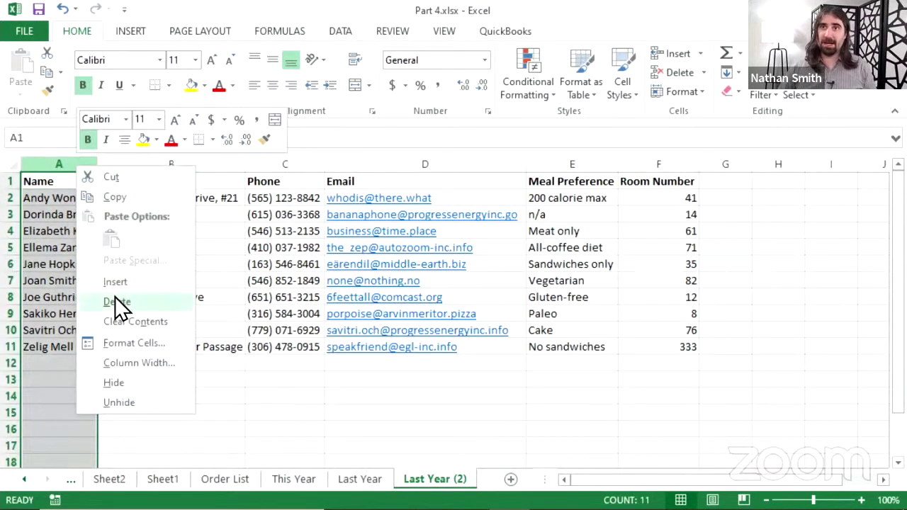
click(126, 282)
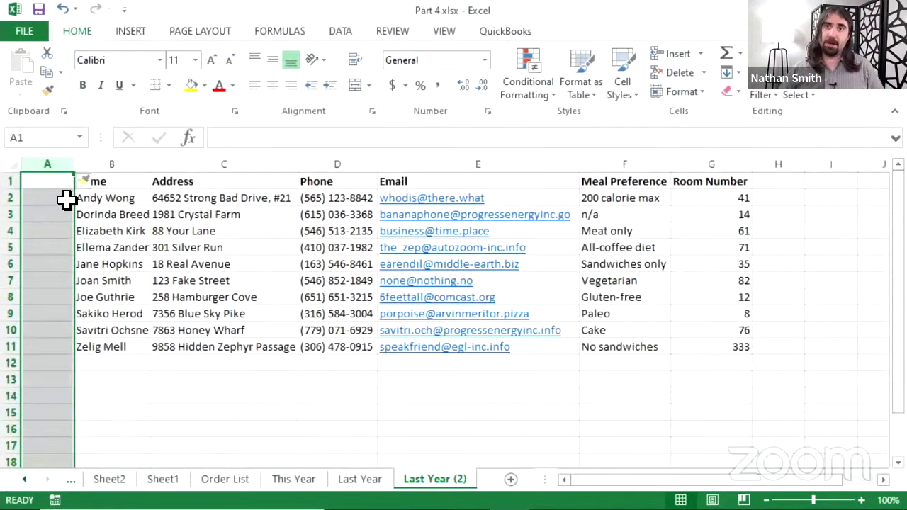
click(55, 181)
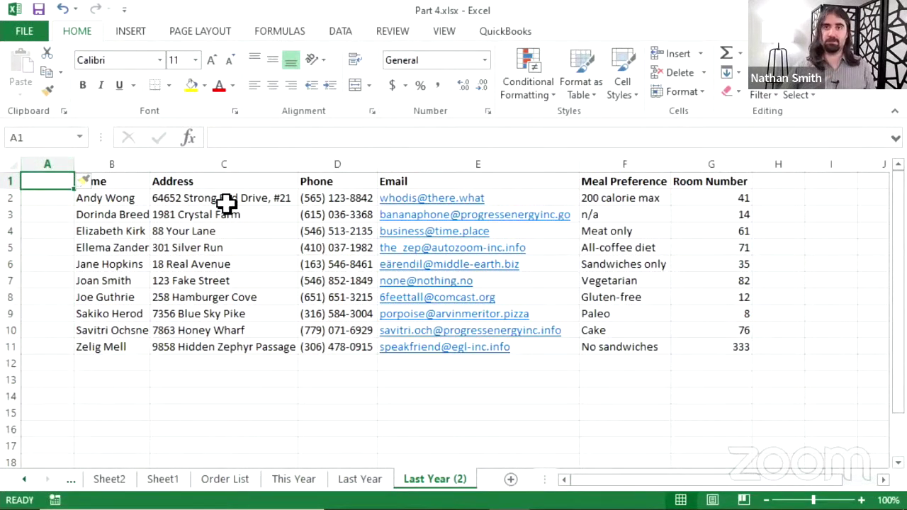
text(Ti)
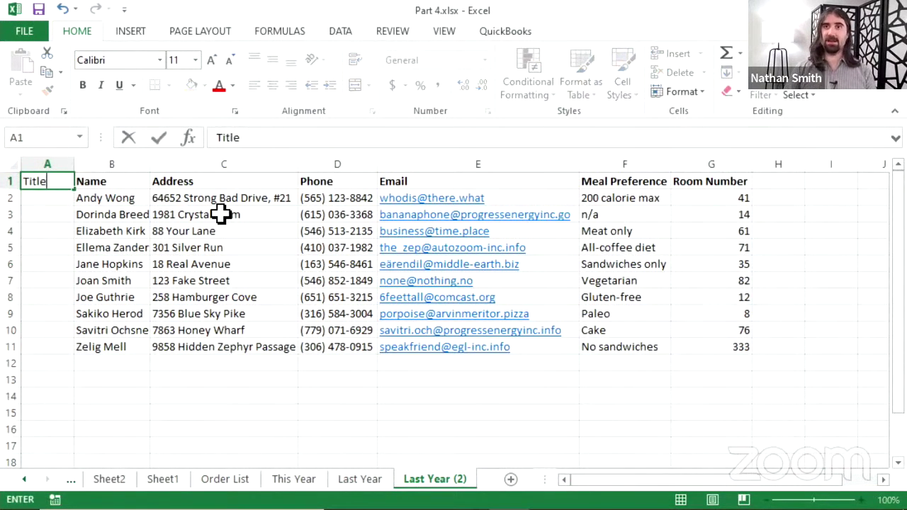
text(tle)
key(Return)
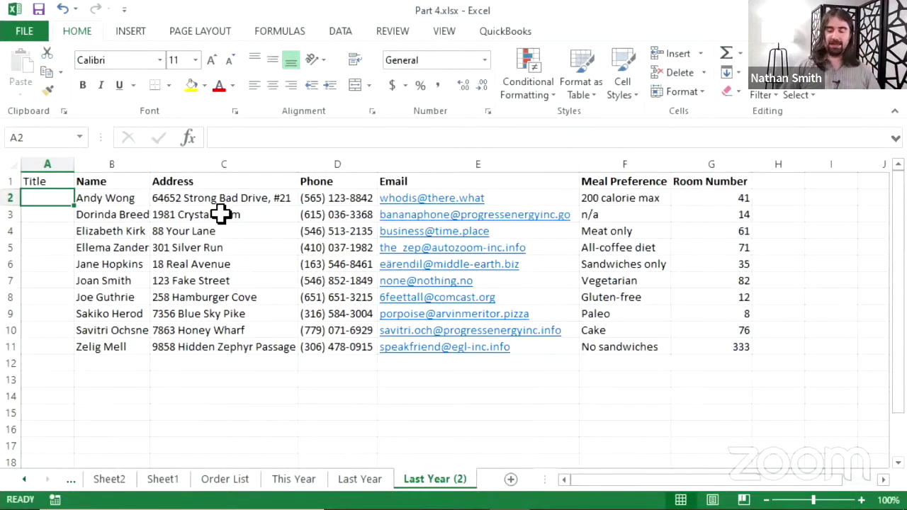
text(CEO)
key(Return)
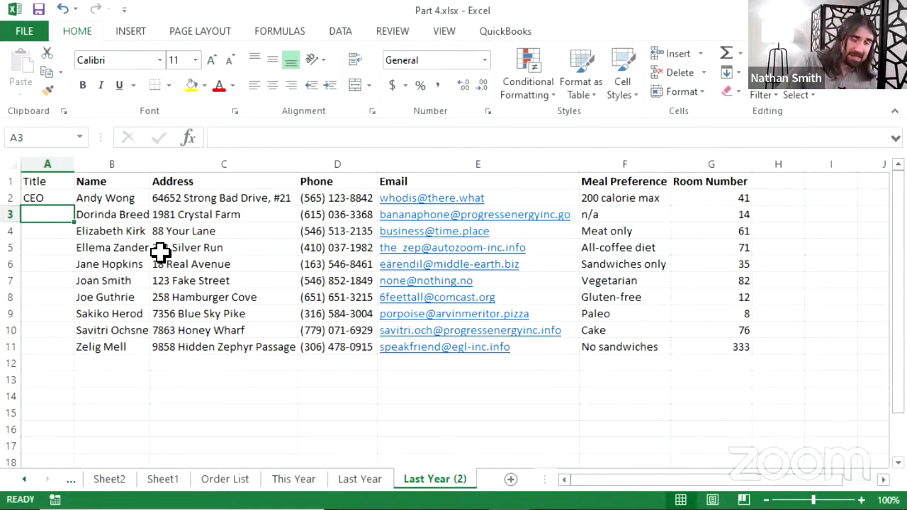
- Compare the Last Year and Last Year (2) layouts, examining where the Name column sits within the lookup range A2:E11
click(360, 481)
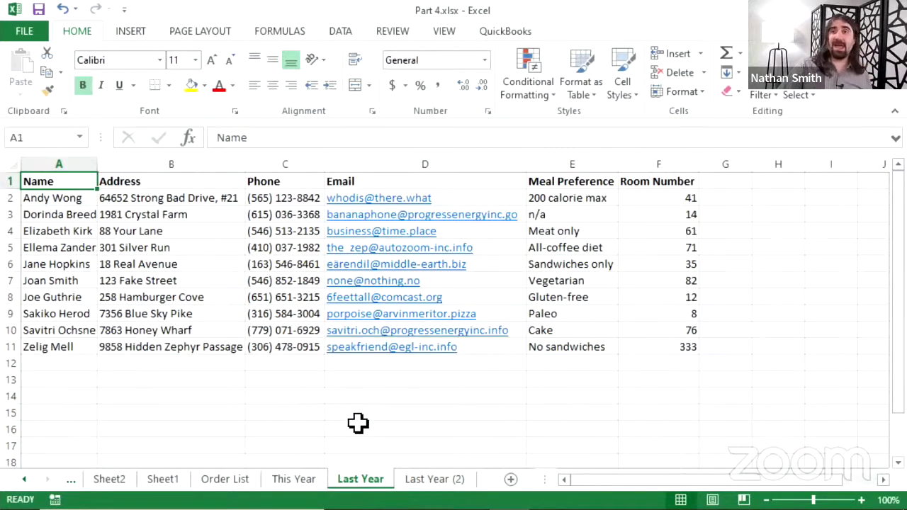
click(435, 481)
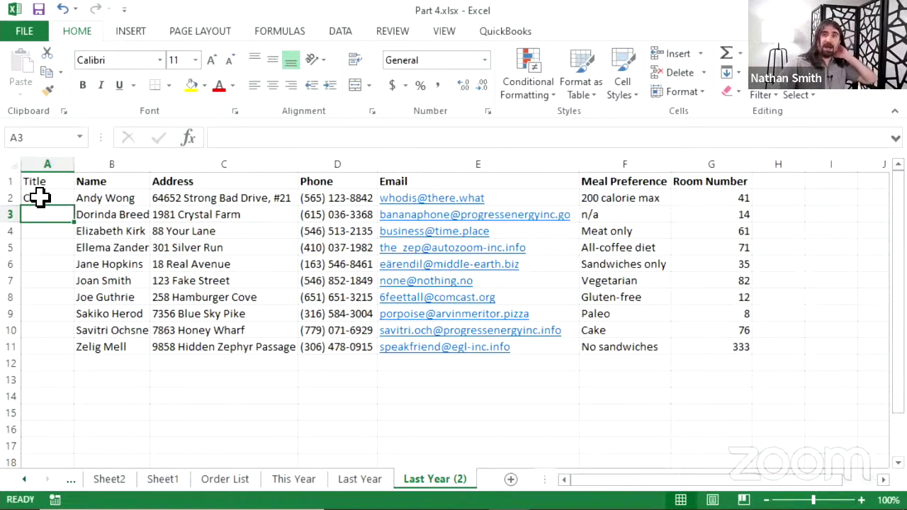
drag(41, 201, 421, 350)
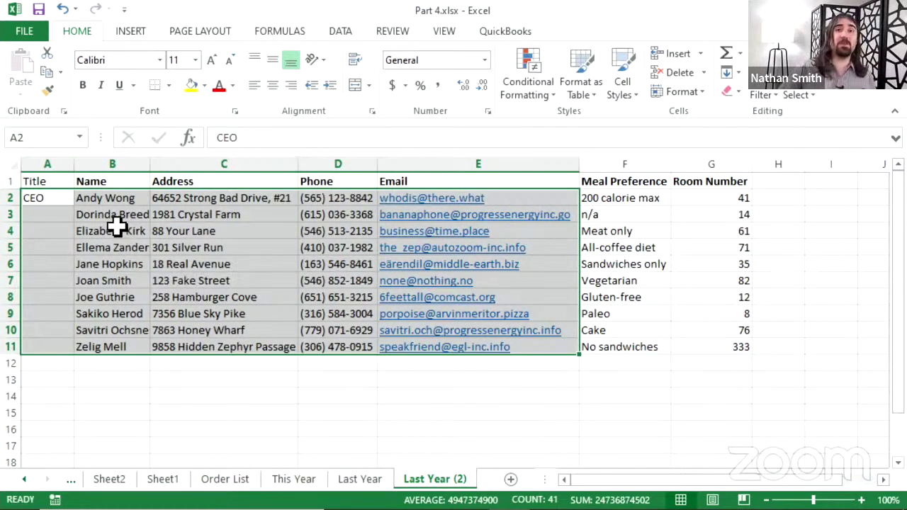
click(117, 250)
drag(129, 231, 115, 308)
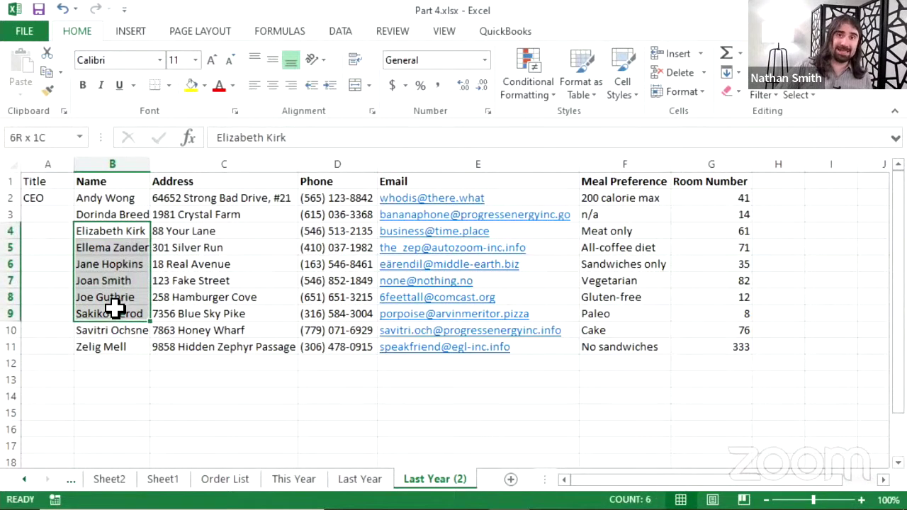
click(55, 259)
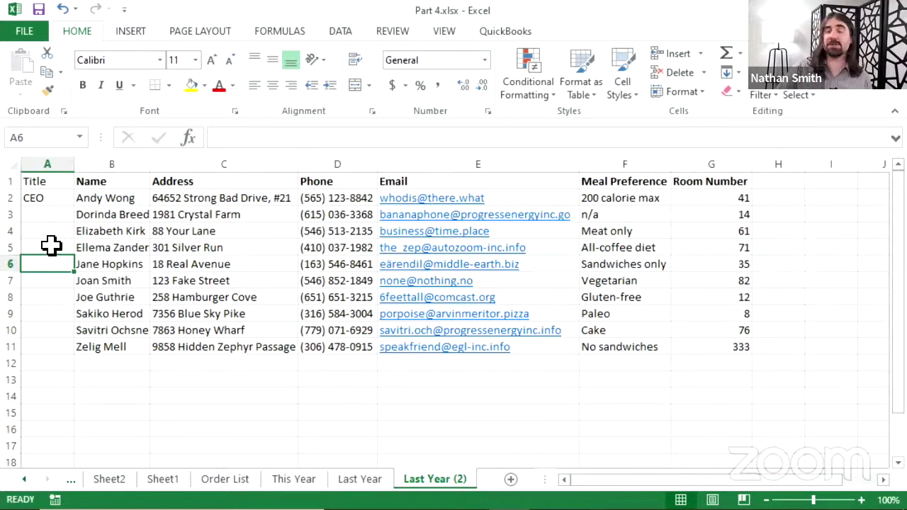
click(127, 244)
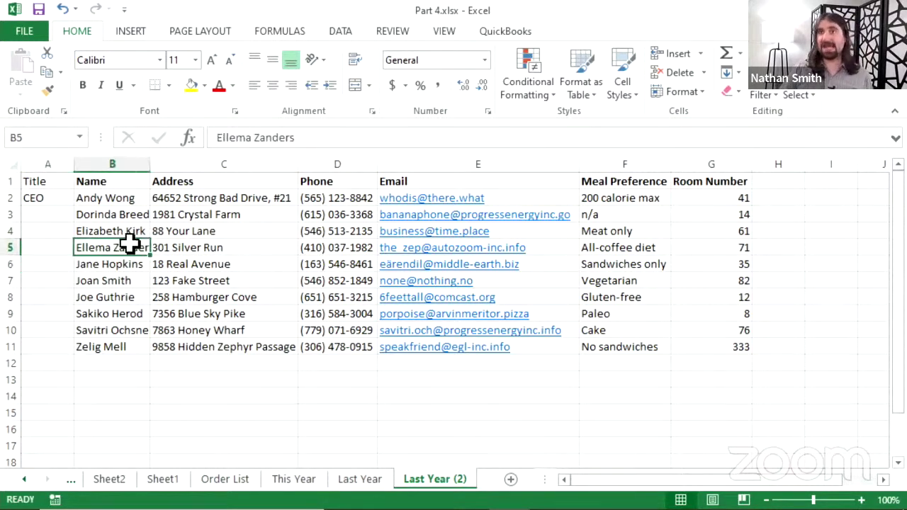
click(189, 262)
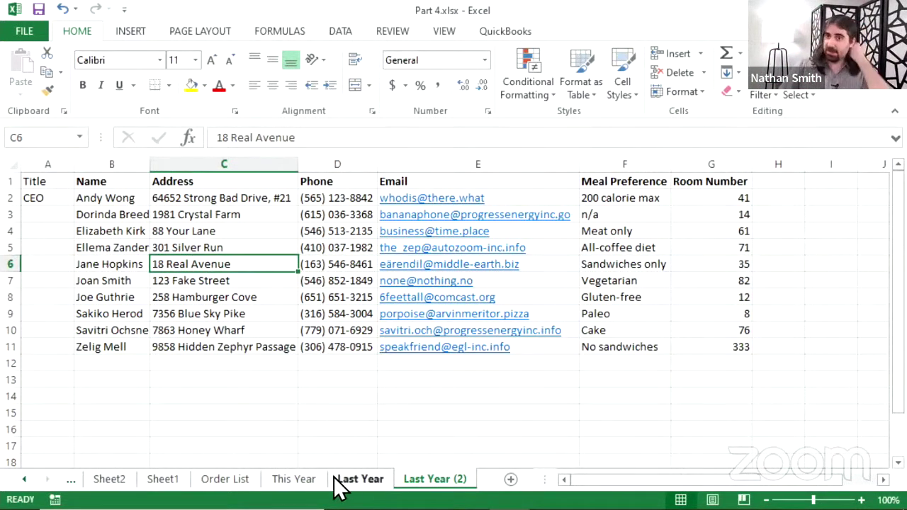
- Check the B2 lookup on the This Year sheet against the matching attendee's name and address in row 9 of Last Year
click(357, 490)
click(312, 492)
click(344, 492)
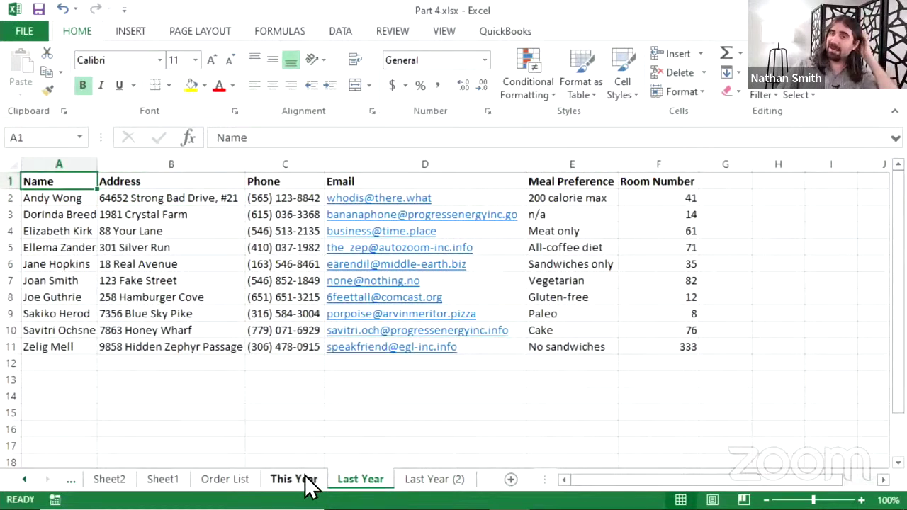
click(310, 489)
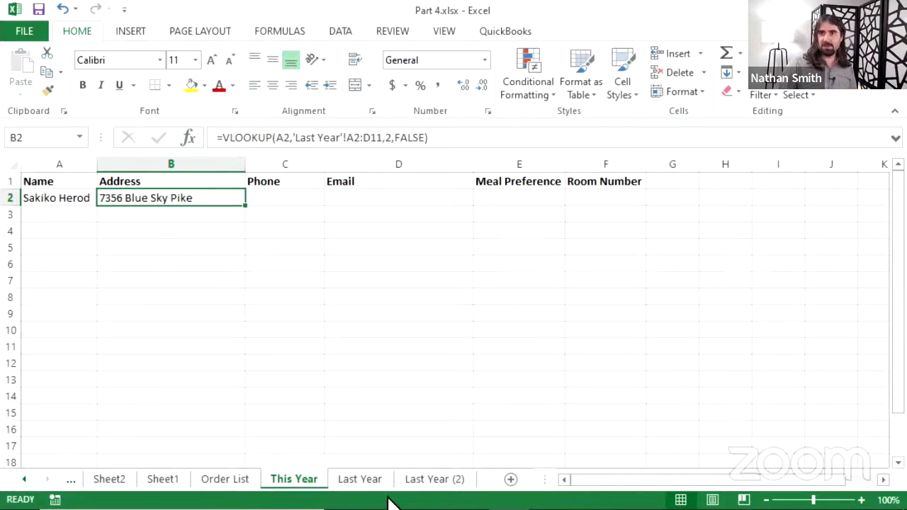
click(360, 480)
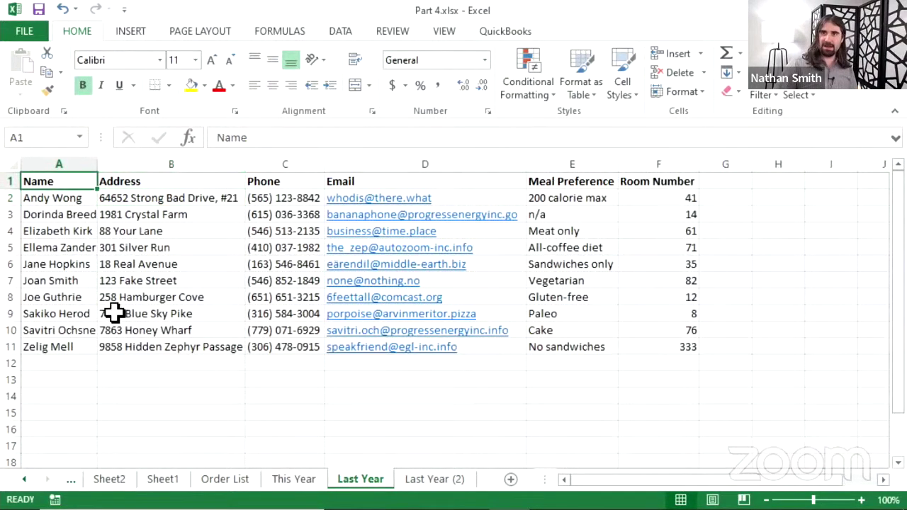
drag(61, 316, 152, 318)
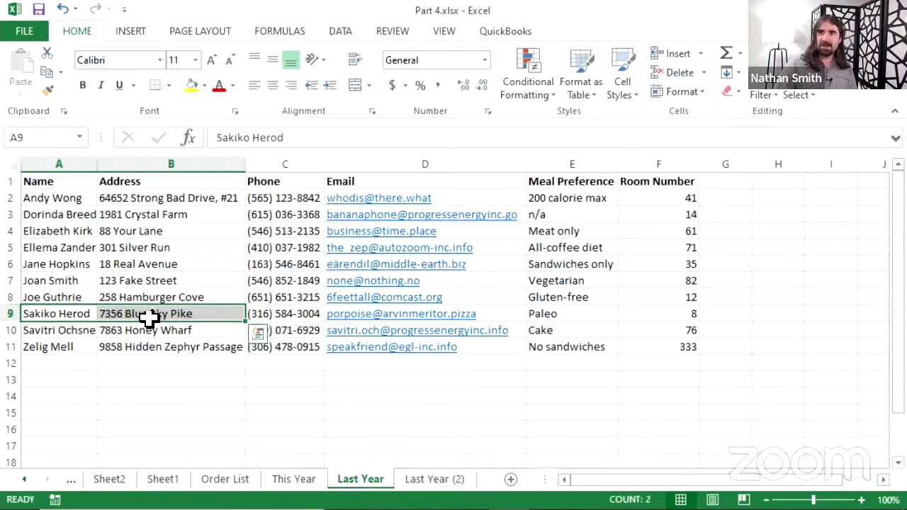
- Fill the Address VLOOKUP on the This Year sheet from B2 down to B17, and choose the first listed attendee in A7
click(291, 484)
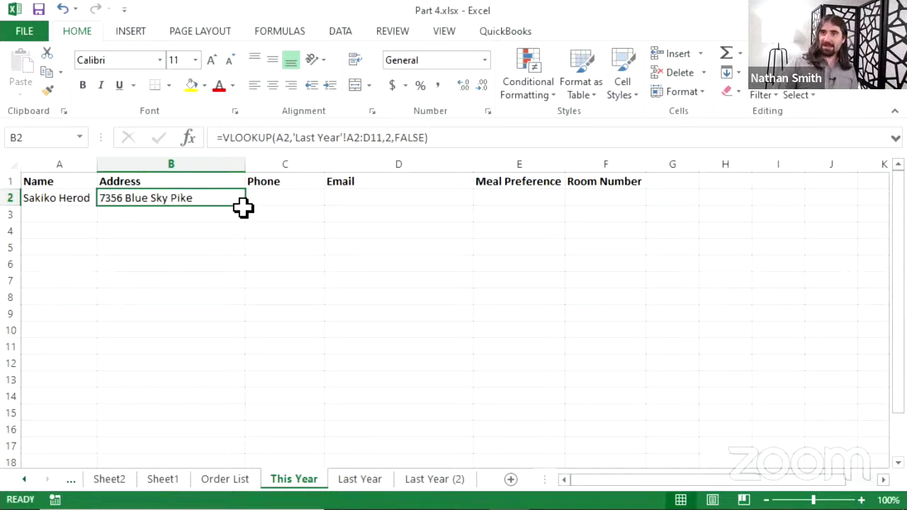
drag(245, 205, 251, 446)
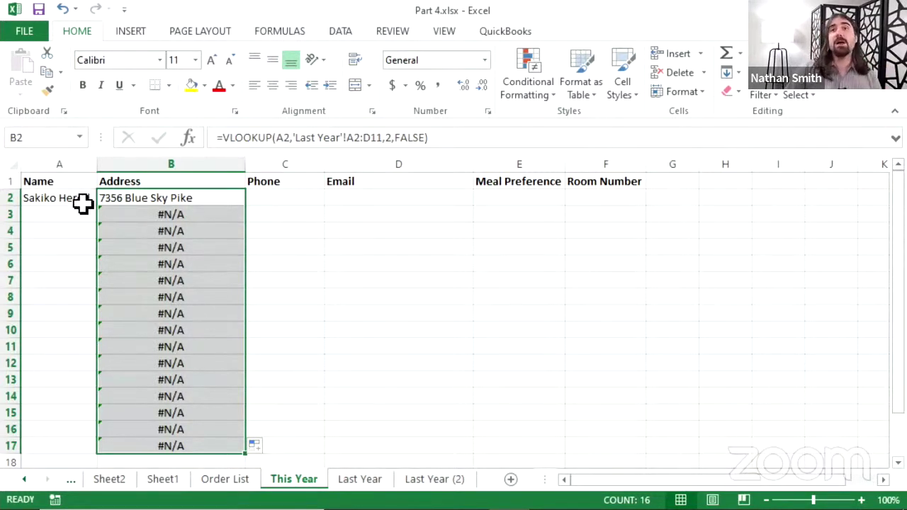
click(63, 285)
click(105, 283)
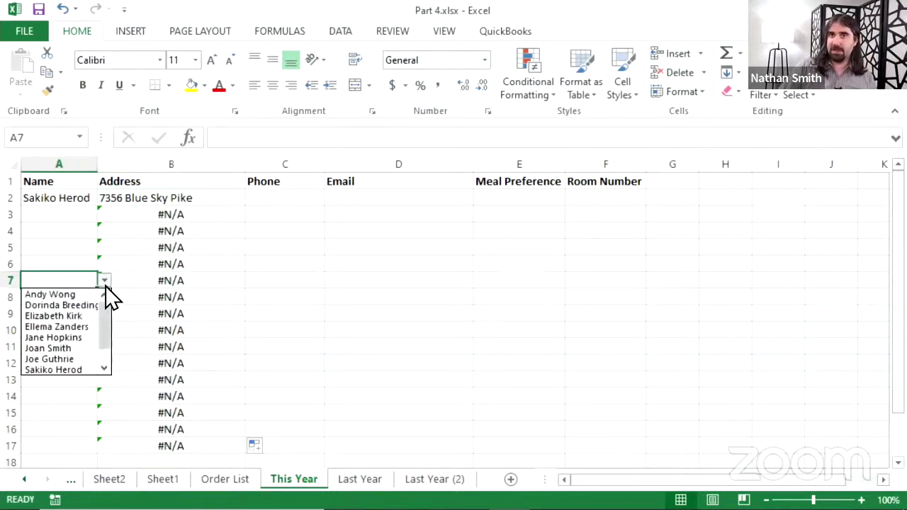
click(82, 303)
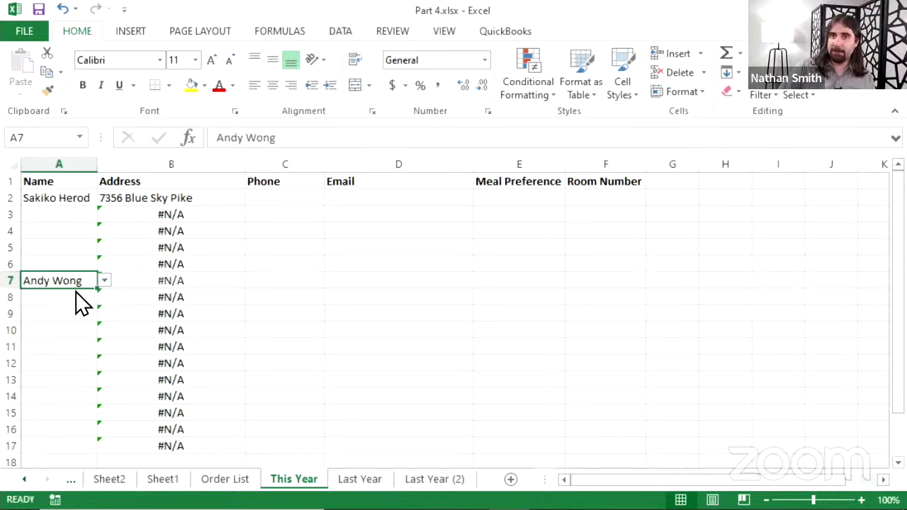
- Inspect the VLOOKUP table array in B7 and examine the corresponding range A7:D16 on the Last Year sheet
click(143, 286)
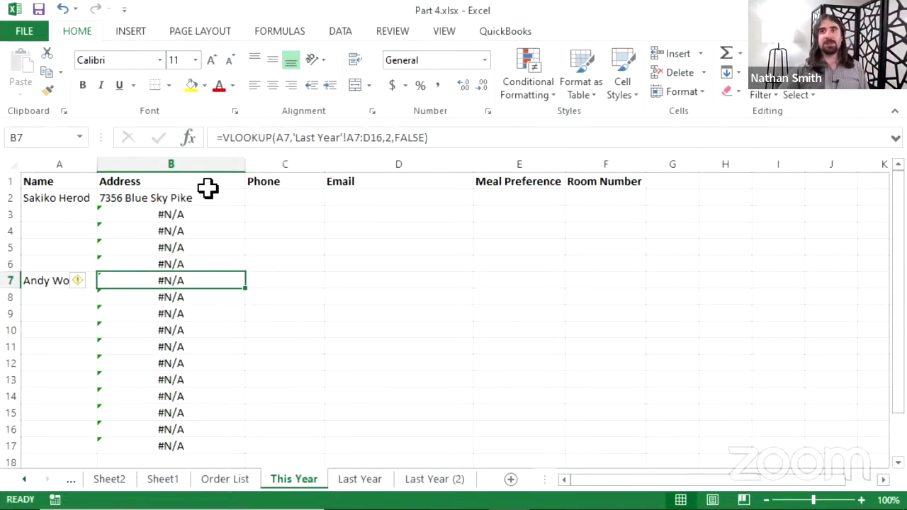
click(294, 138)
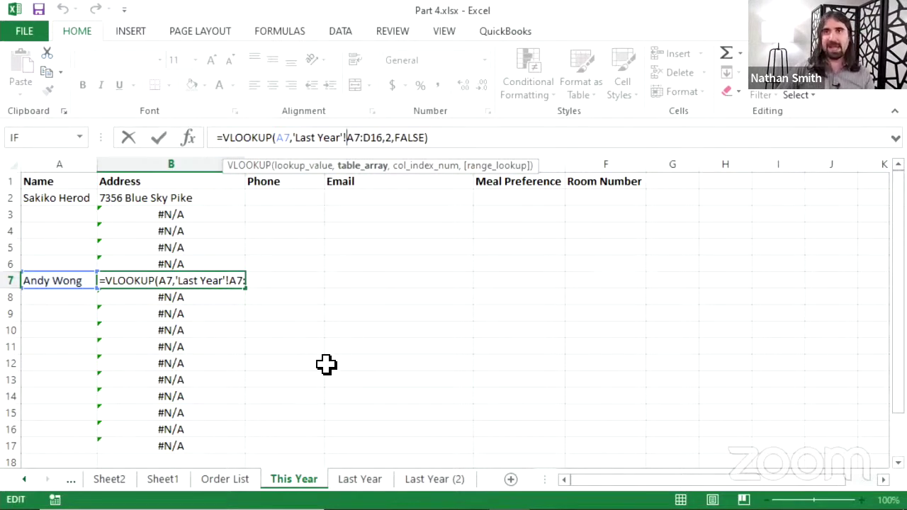
key(Escape)
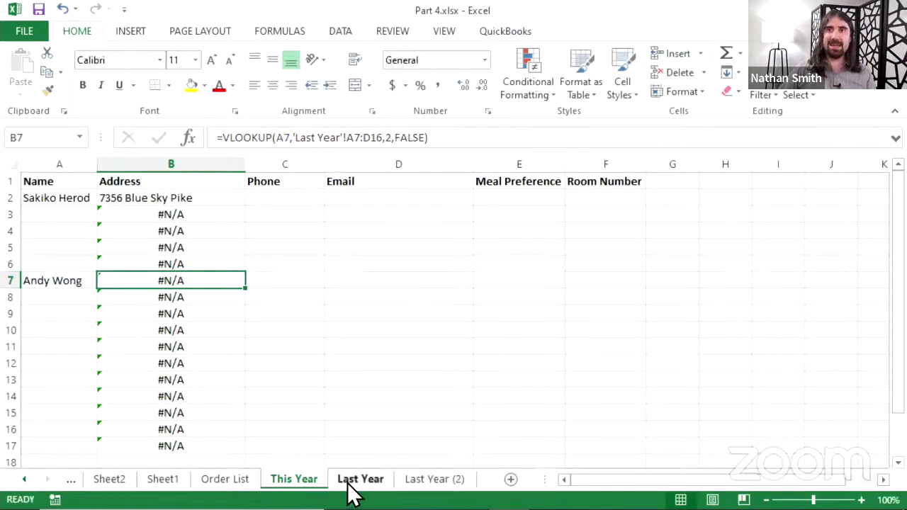
click(348, 481)
drag(76, 282, 397, 425)
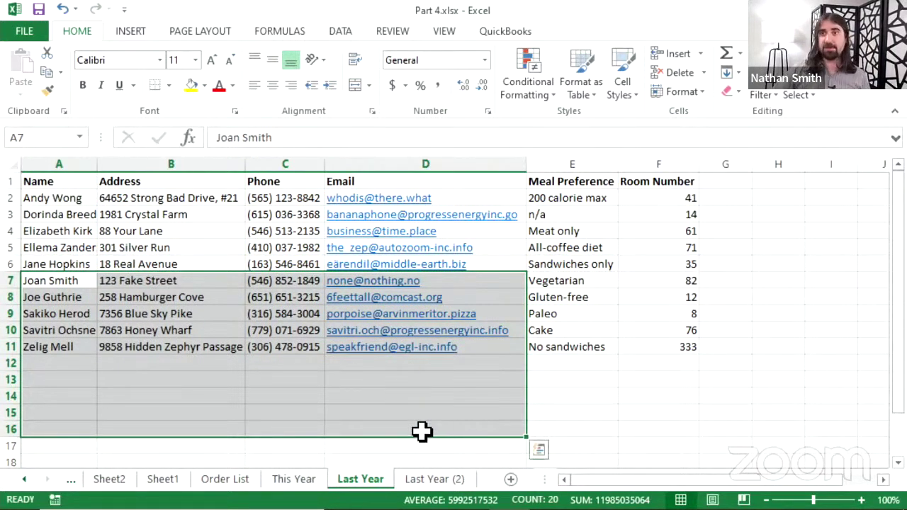
click(305, 486)
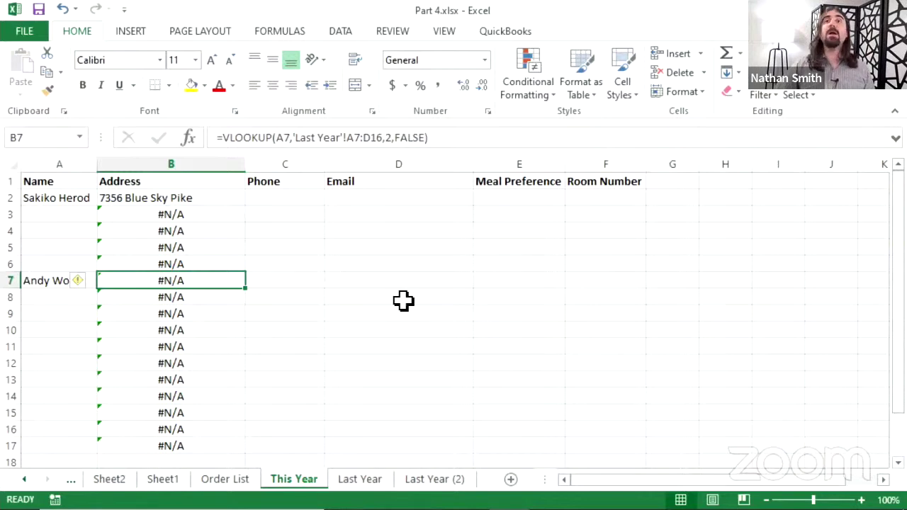
- Name the range A2:D11 on the Last Year sheet OLDINFO
click(351, 481)
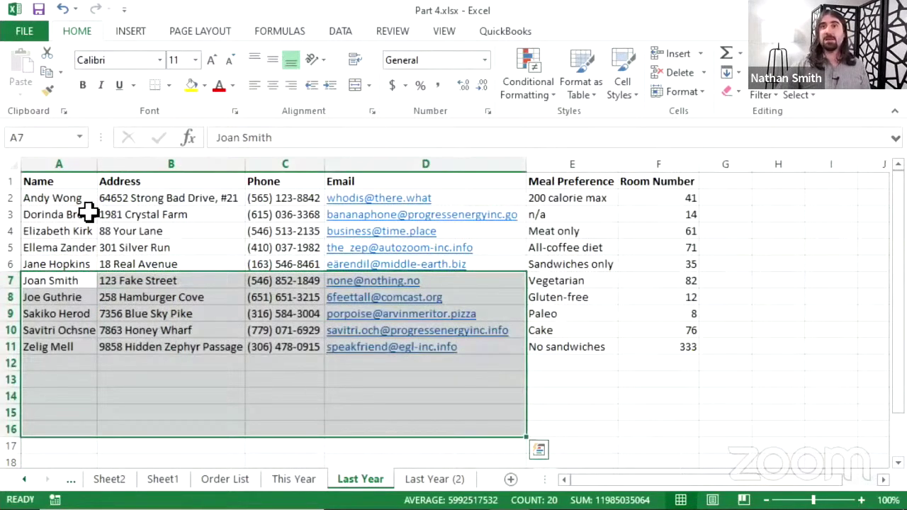
click(78, 198)
drag(85, 205, 476, 340)
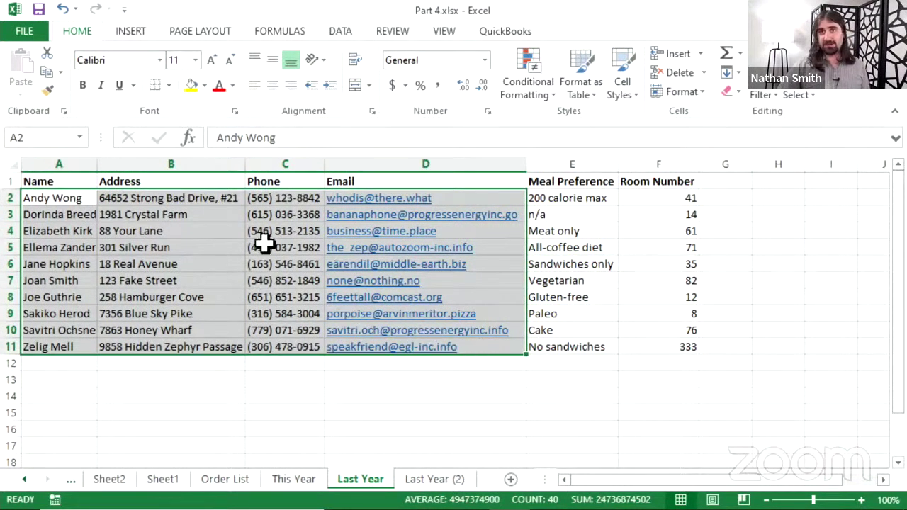
click(49, 132)
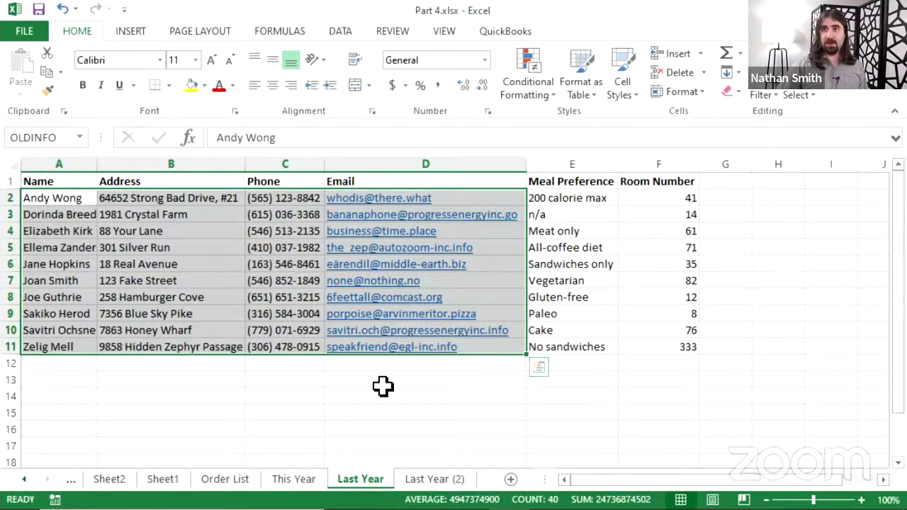
- On the This Year sheet, replace the table array in the B2 VLOOKUP with the named range OLDINFO
click(292, 481)
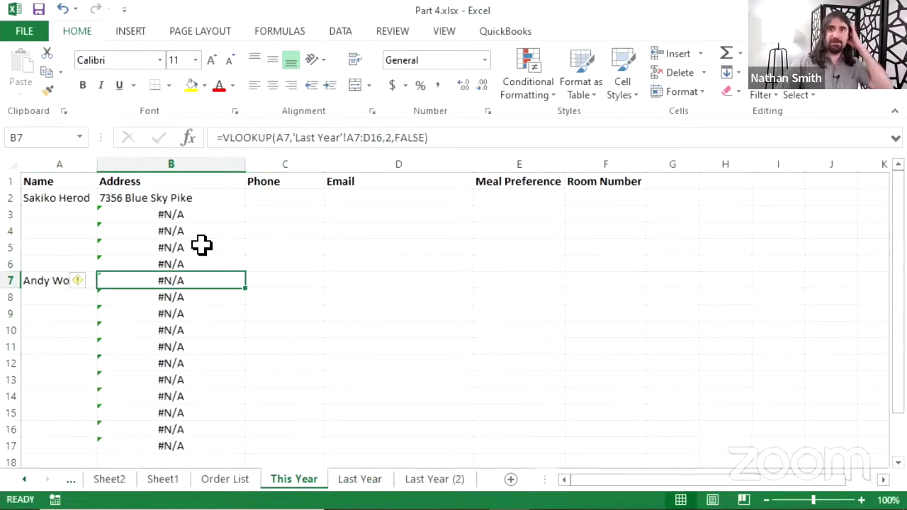
click(165, 214)
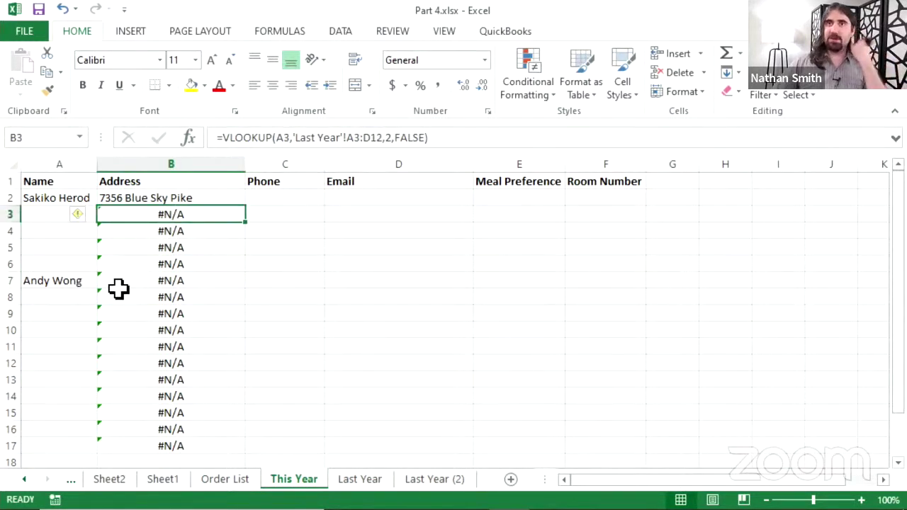
click(202, 199)
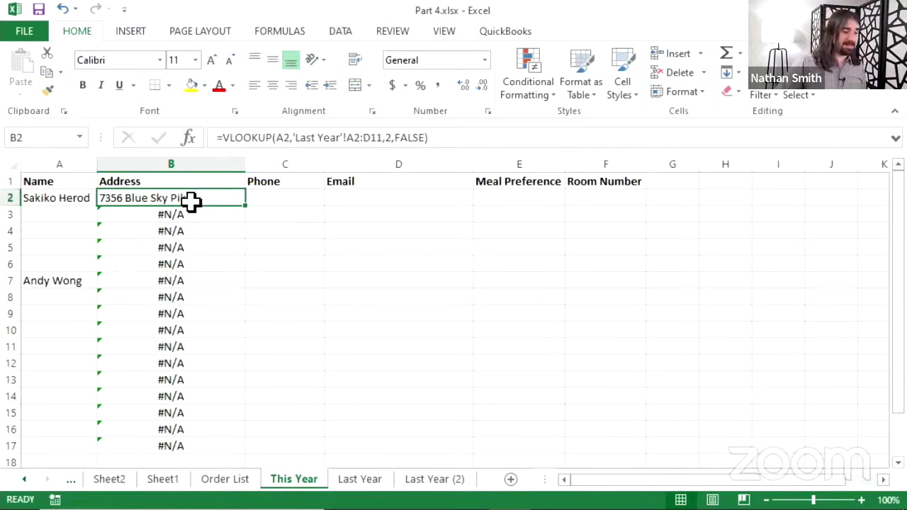
click(457, 136)
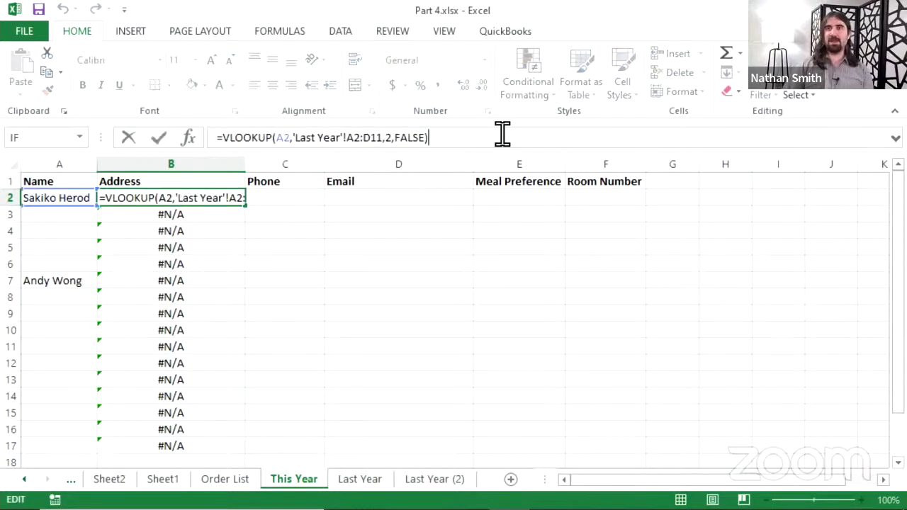
key(Left)
key(Left)
key(Left)
key(Left)
key(Left)
key(Left)
key(Left)
key(Left)
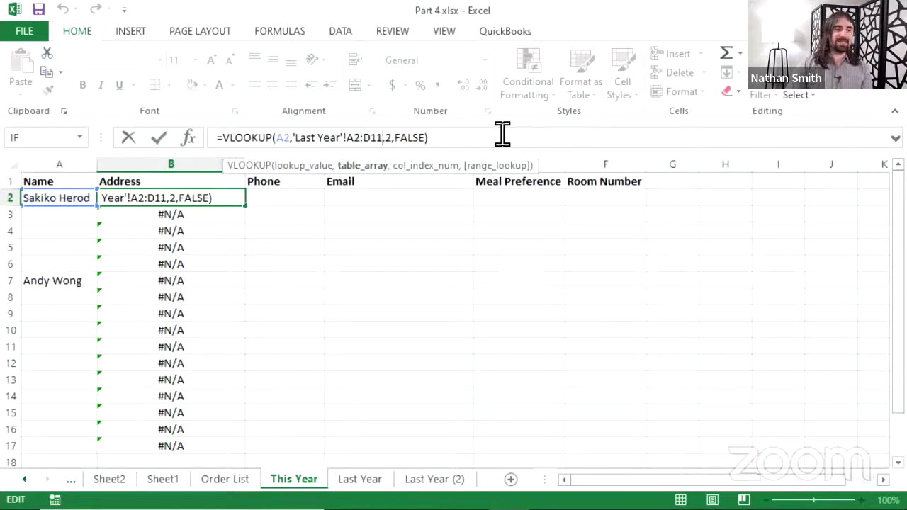
key(BackSpace)
key(BackSpace)
key(BackSpace)
key(BackSpace)
key(BackSpace)
key(BackSpace)
key(BackSpace)
key(BackSpace)
key(BackSpace)
key(BackSpace)
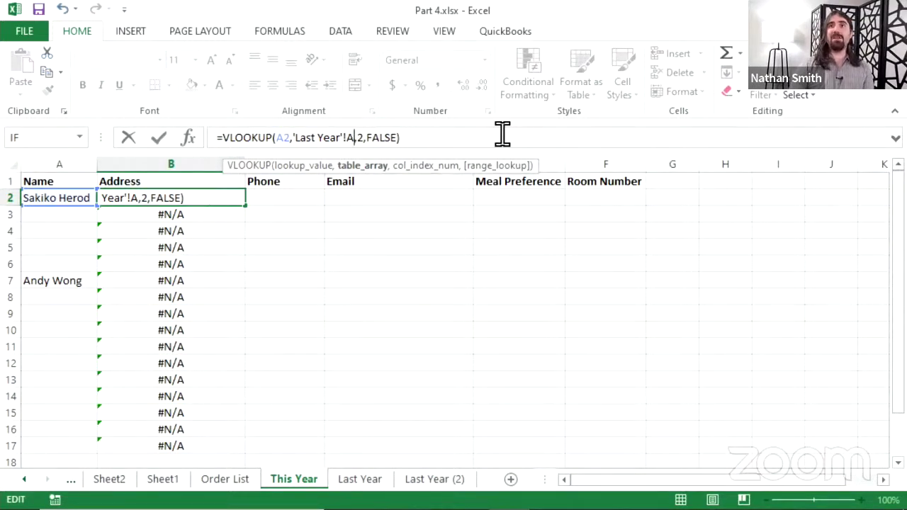
key(BackSpace)
key(BackSpace)
key(BackSpace)
key(BackSpace)
key(BackSpace)
key(BackSpace)
key(BackSpace)
key(BackSpace)
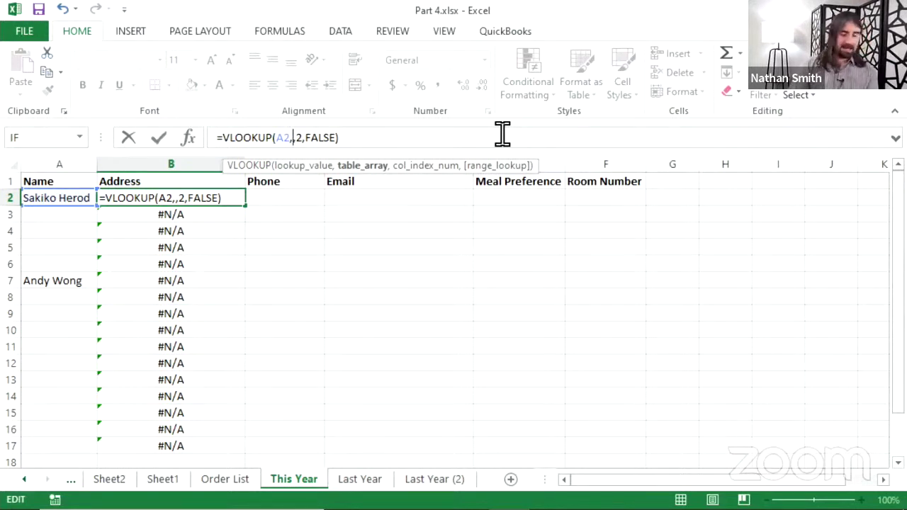
text(OLDINFO)
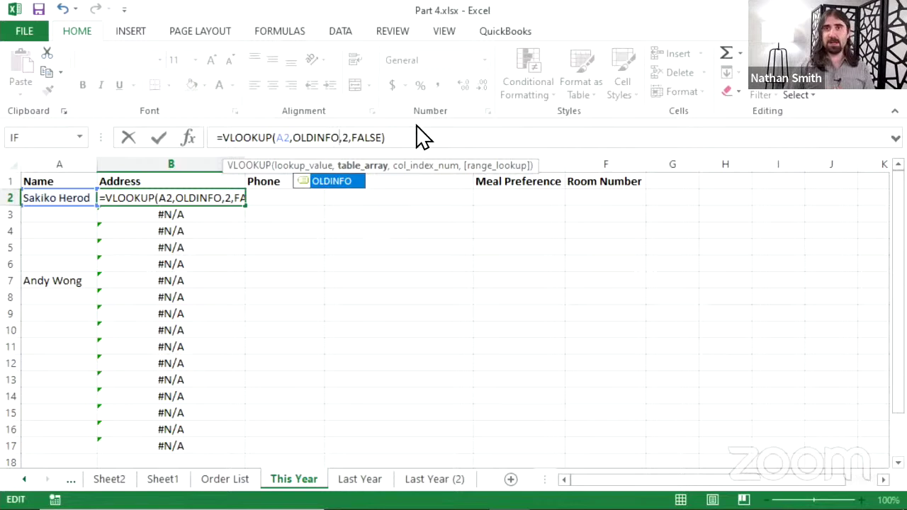
key(Return)
- Fill the OLDINFO-based Address lookup from B2 down to B17 and check the copied formula in B7
click(219, 197)
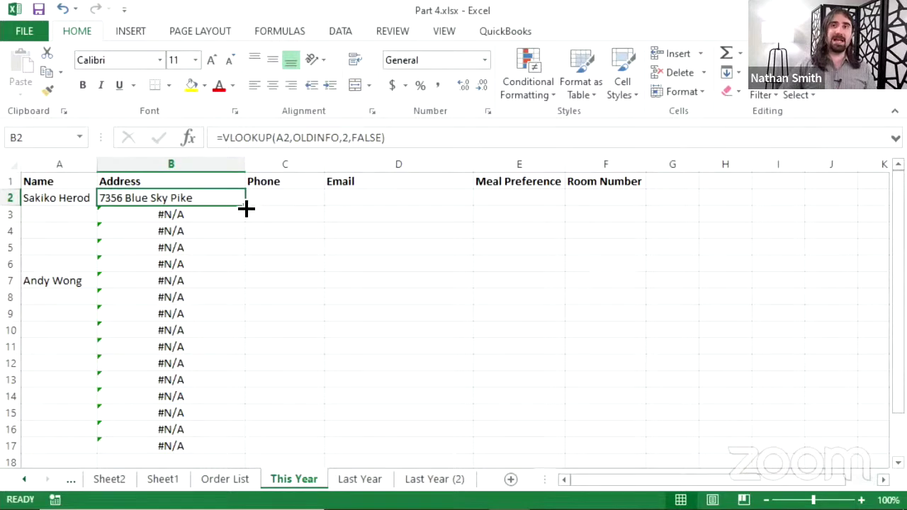
double_click(245, 207)
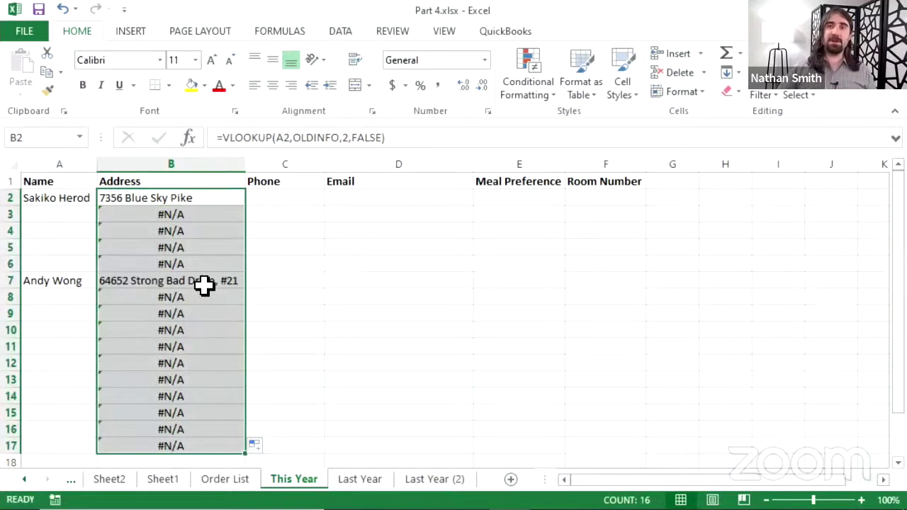
click(204, 284)
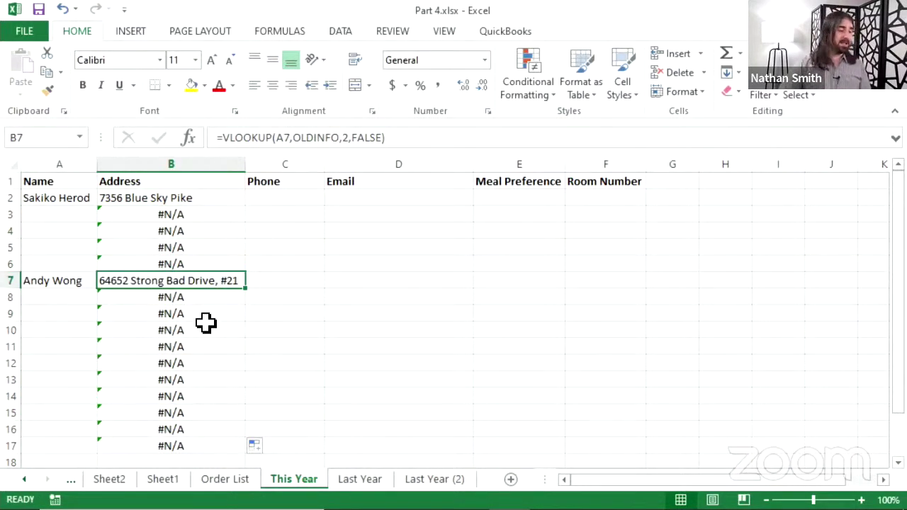
- Choose the third listed attendee in A15 and check the copied Address formulas in B14 and B12
click(35, 408)
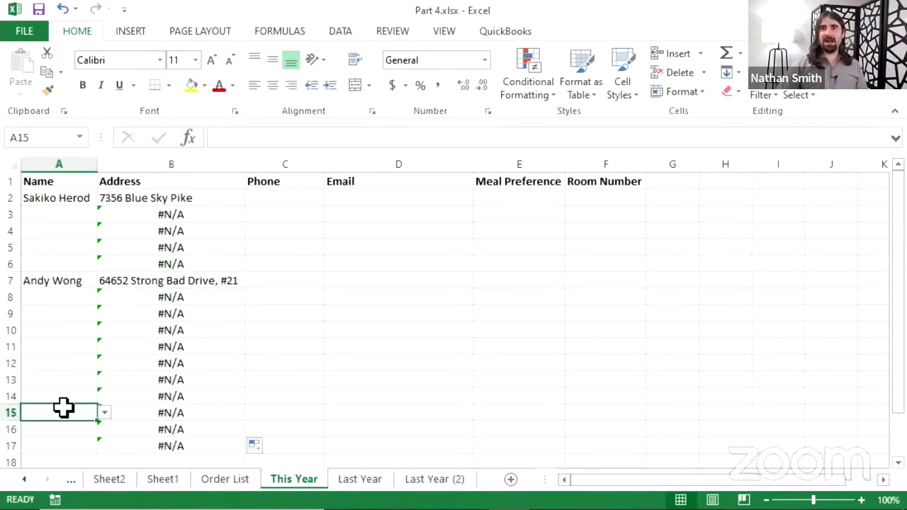
click(105, 414)
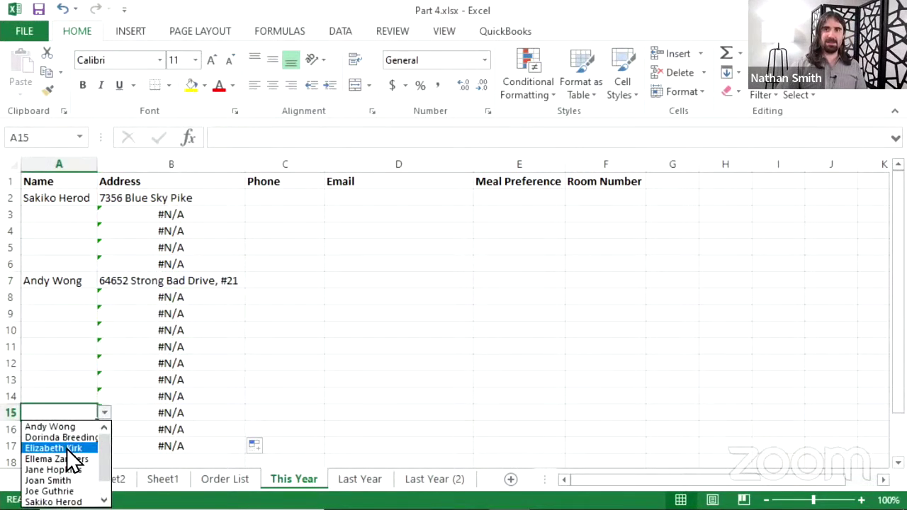
click(67, 448)
click(227, 395)
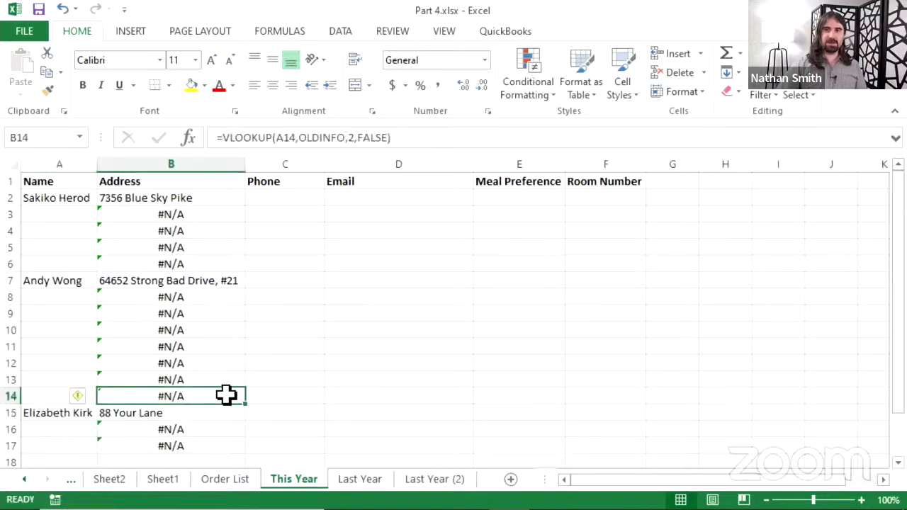
click(218, 361)
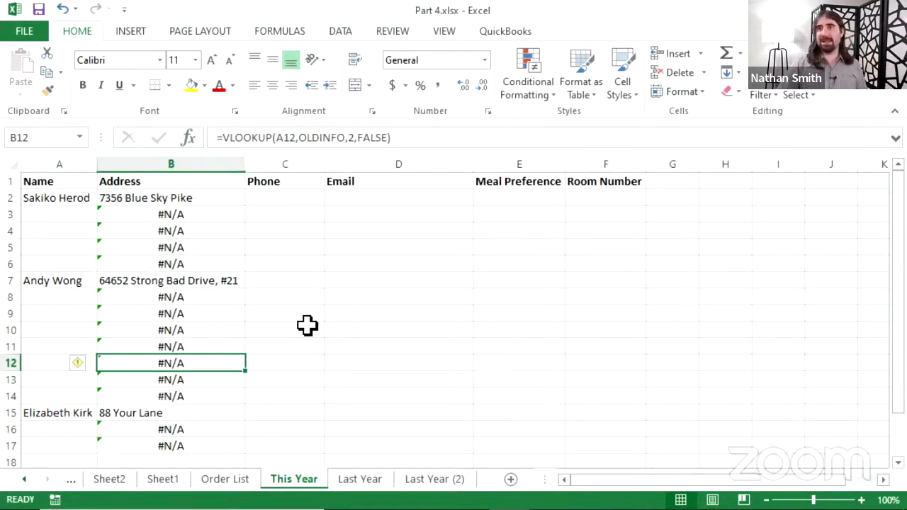
- Copy the Address lookup from B2 across into the Phone cell C2
click(213, 198)
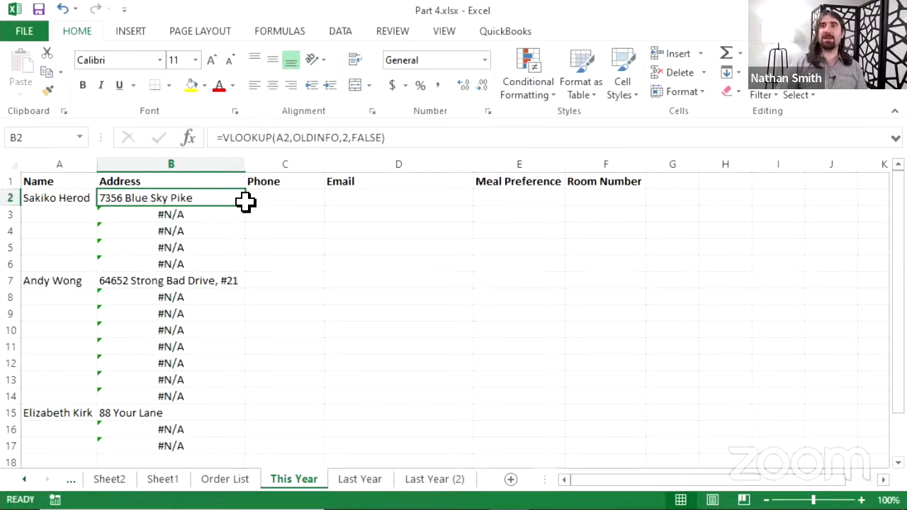
click(247, 201)
click(241, 207)
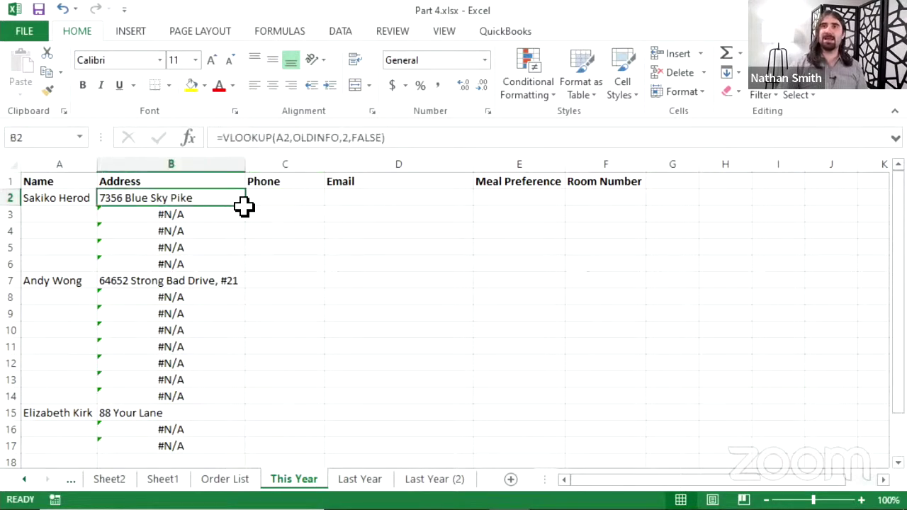
click(246, 203)
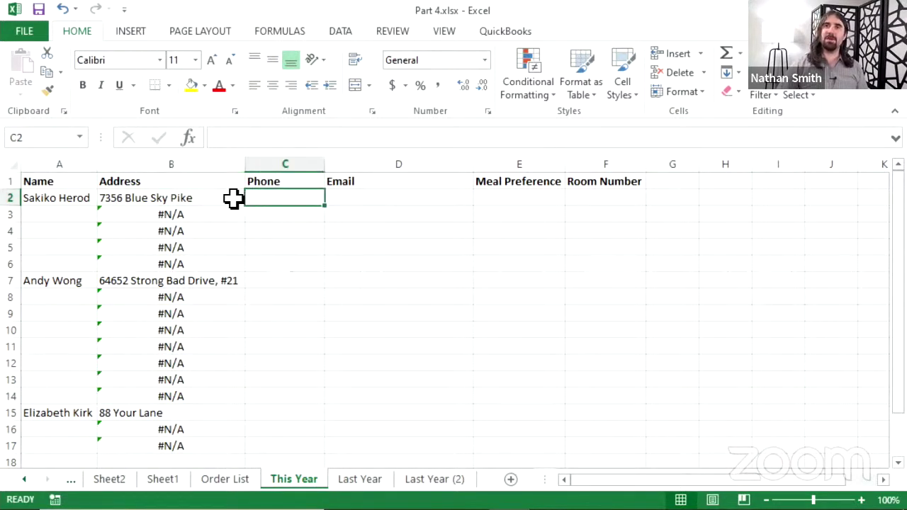
click(235, 200)
drag(246, 206, 314, 203)
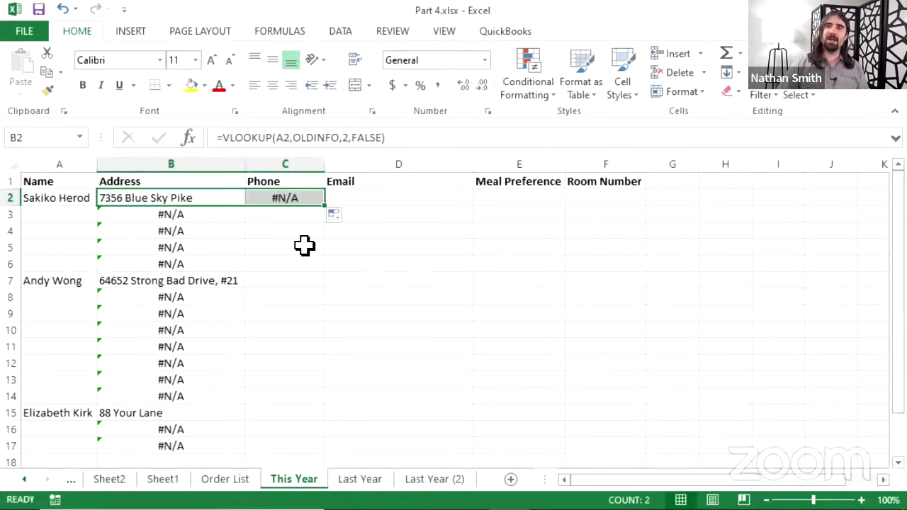
- Change the lookup value in the C2 Phone formula to A2
click(305, 196)
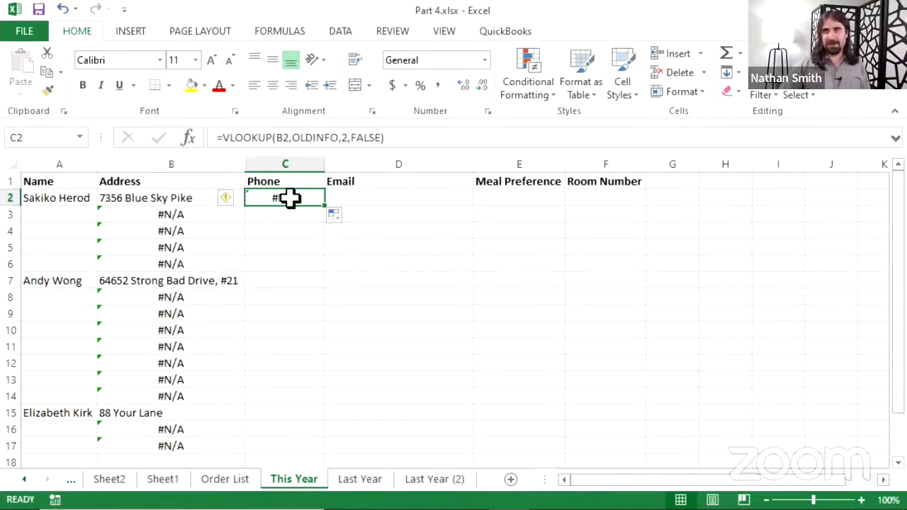
click(284, 137)
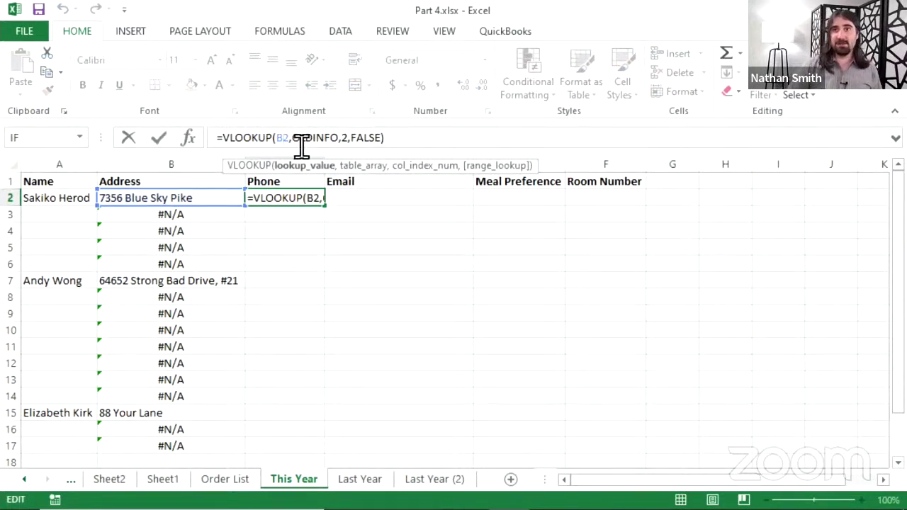
key(BackSpace)
text(A)
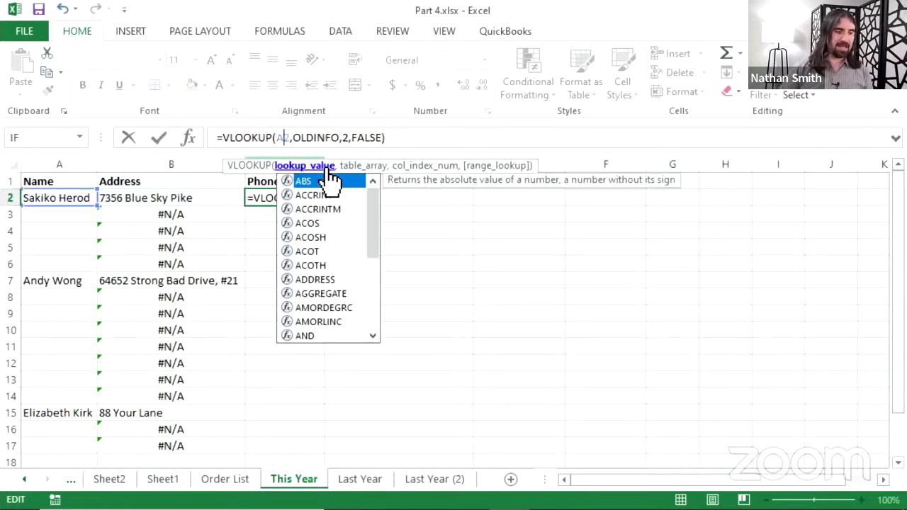
key(Return)
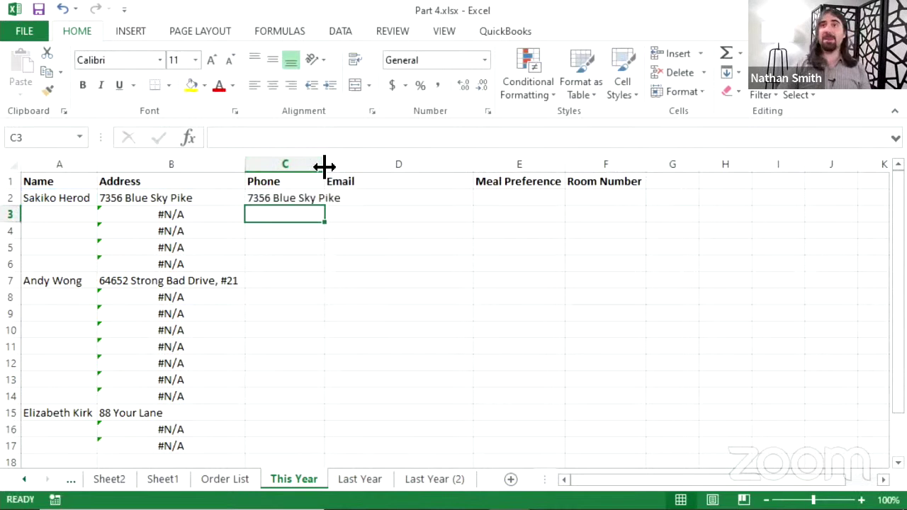
- Set the column index number in the C2 VLOOKUP to 3 so it returns the phone number
click(269, 200)
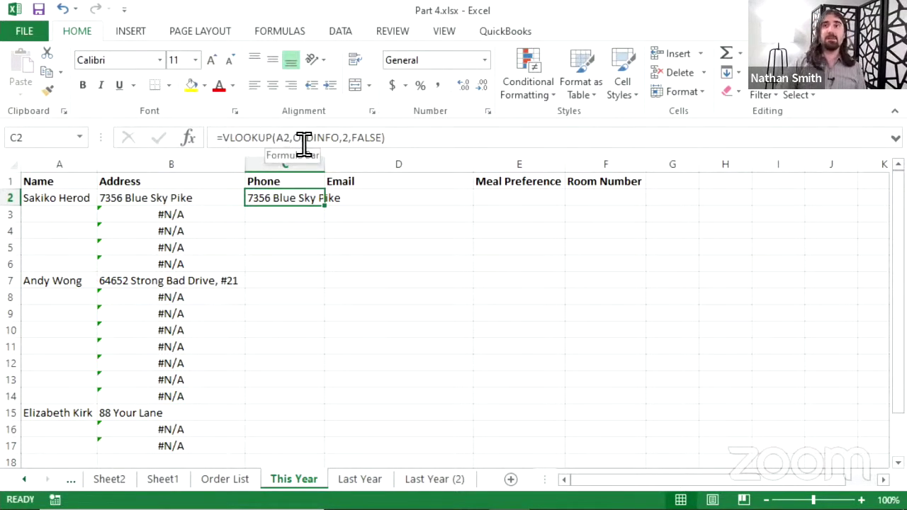
click(345, 137)
text(2)
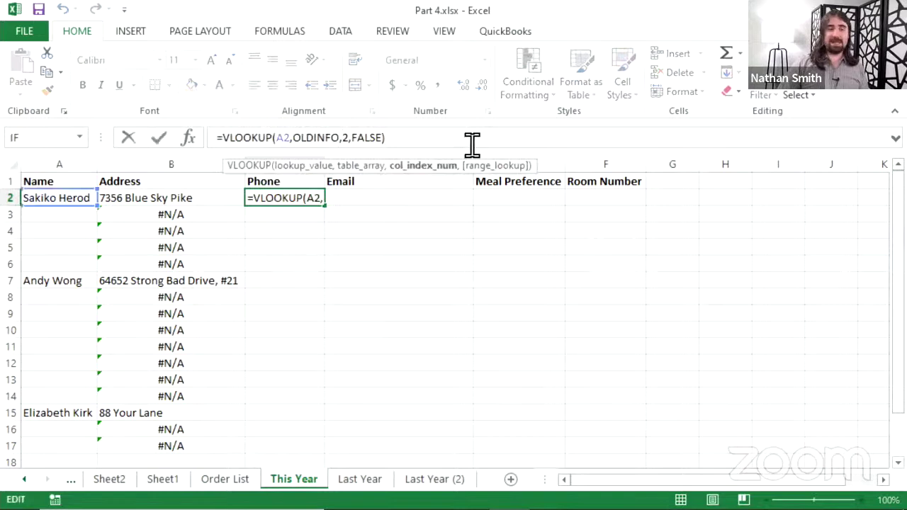
key(BackSpace)
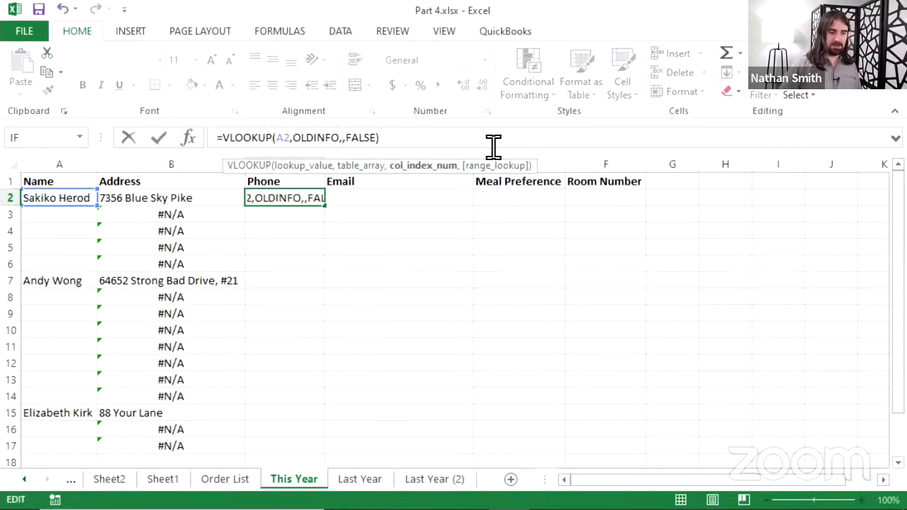
text(3)
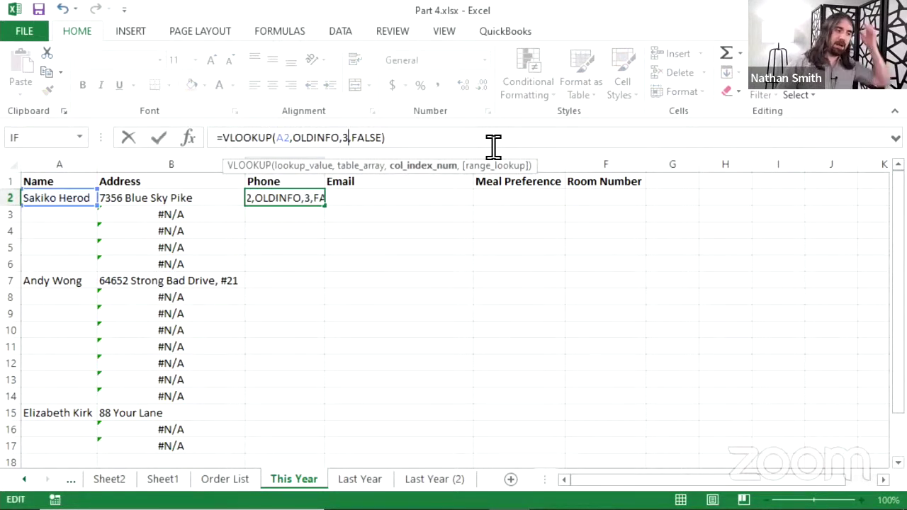
key(Return)
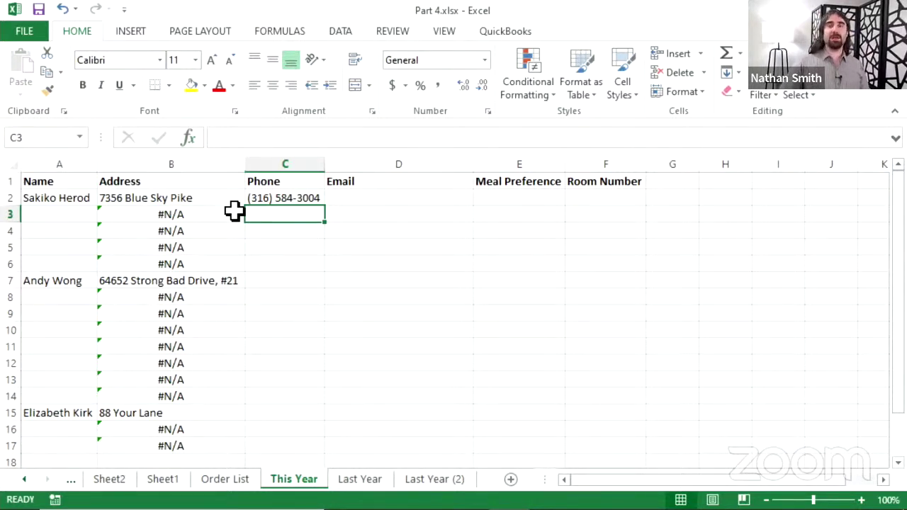
- Lock the lookup column in the B2 Address formula by changing the lookup value to $A2
click(272, 201)
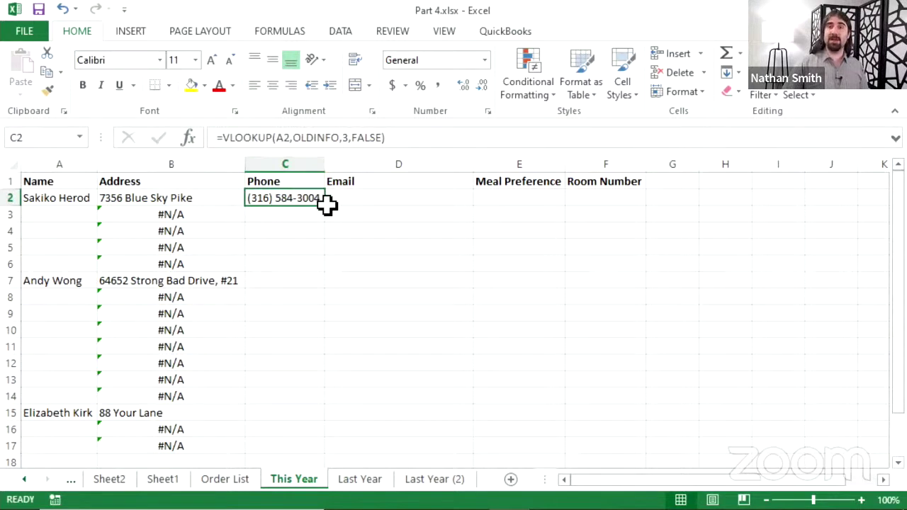
click(242, 195)
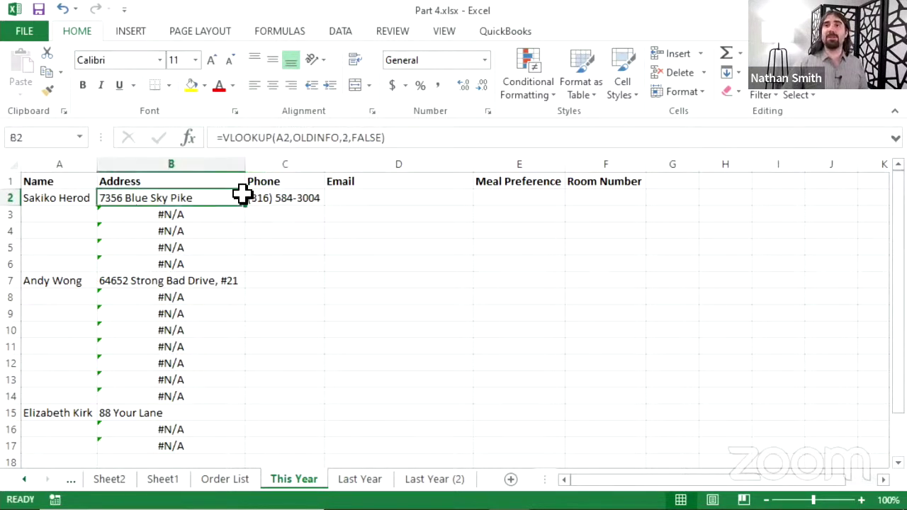
click(282, 137)
key(Left)
text($)
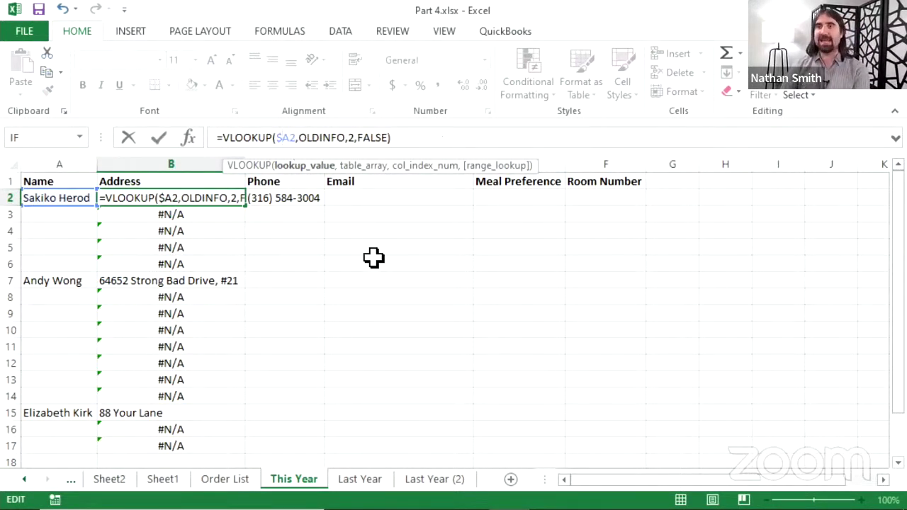
key(Return)
- Fill the $A2-based Address lookup from B2 down to B17 and check the copied formula in B4
click(211, 199)
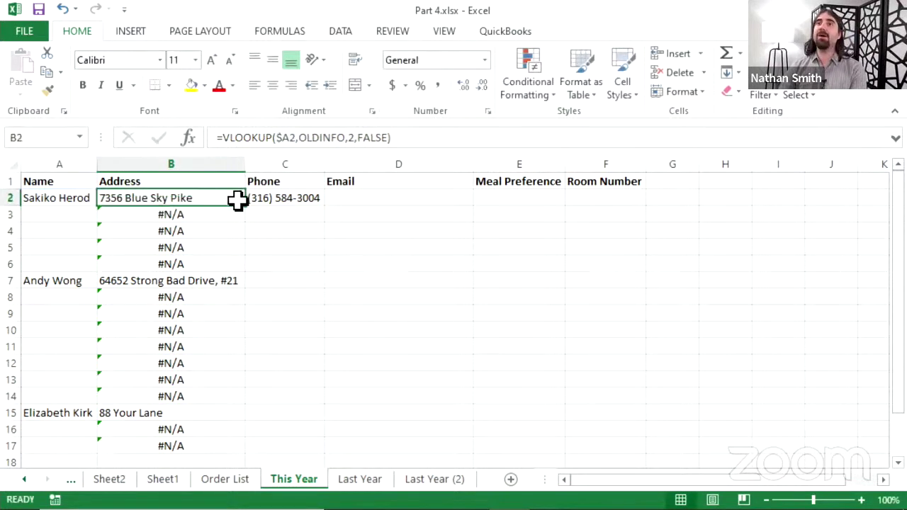
double_click(245, 205)
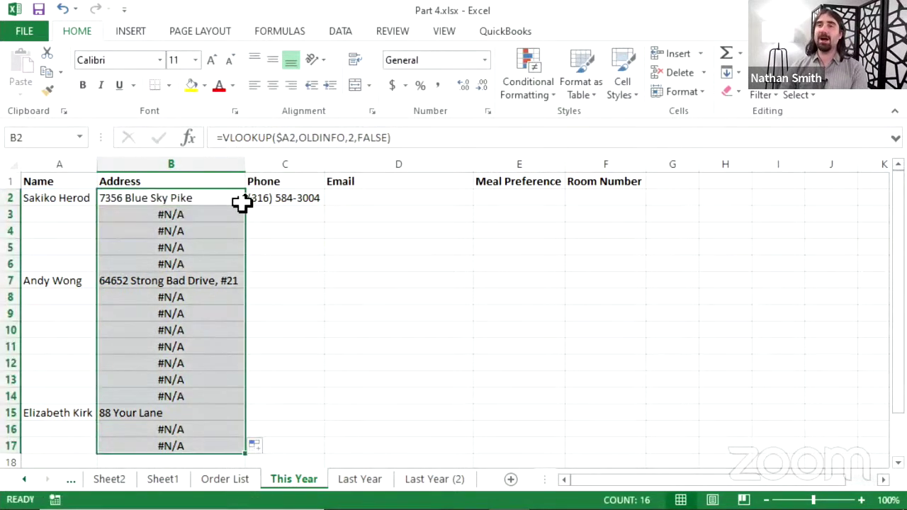
click(188, 229)
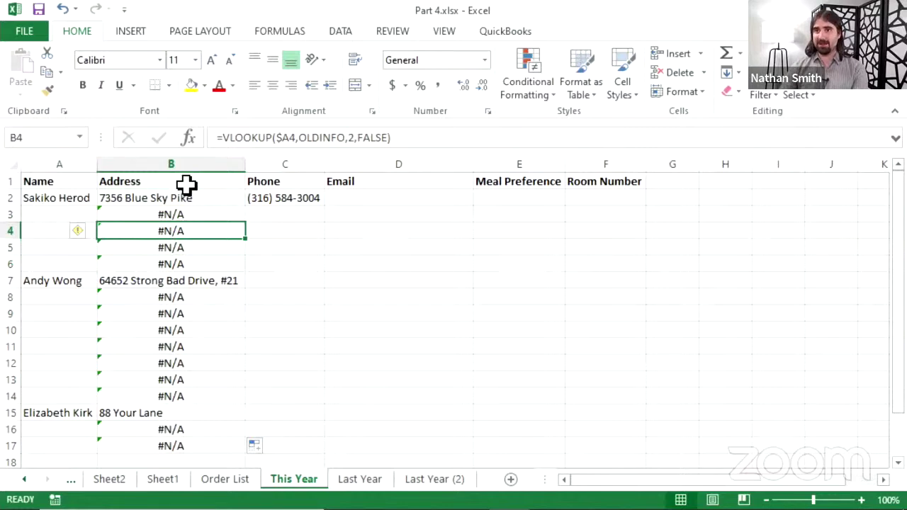
click(225, 199)
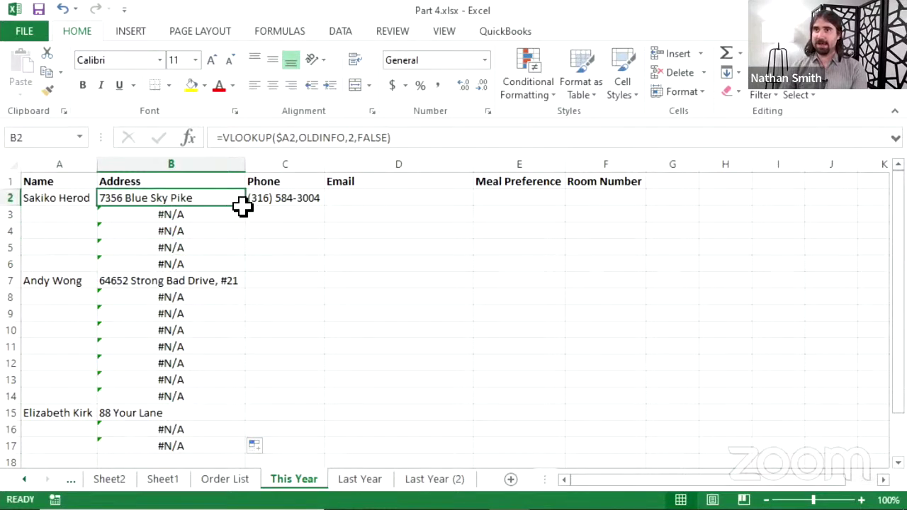
- Copy the Address lookup from B2 across to the Phone cell C2 and set its column index number to 3
drag(247, 205, 308, 201)
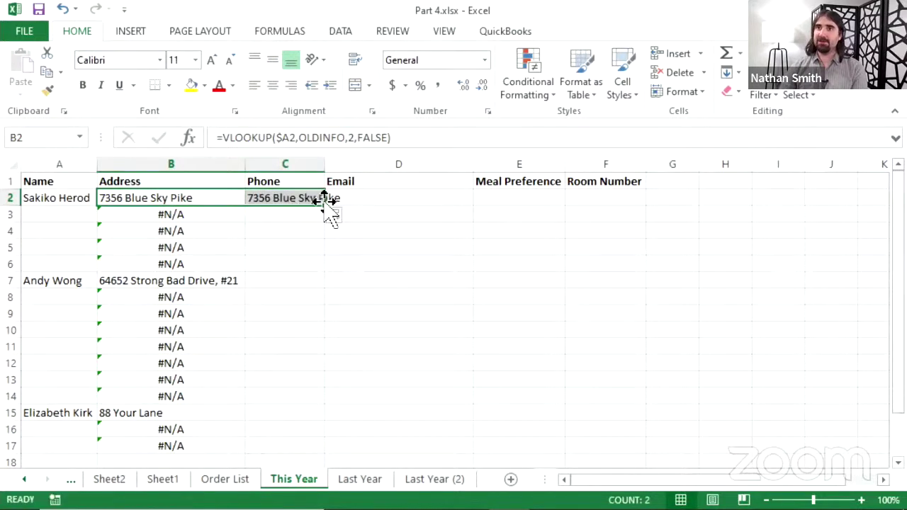
click(297, 199)
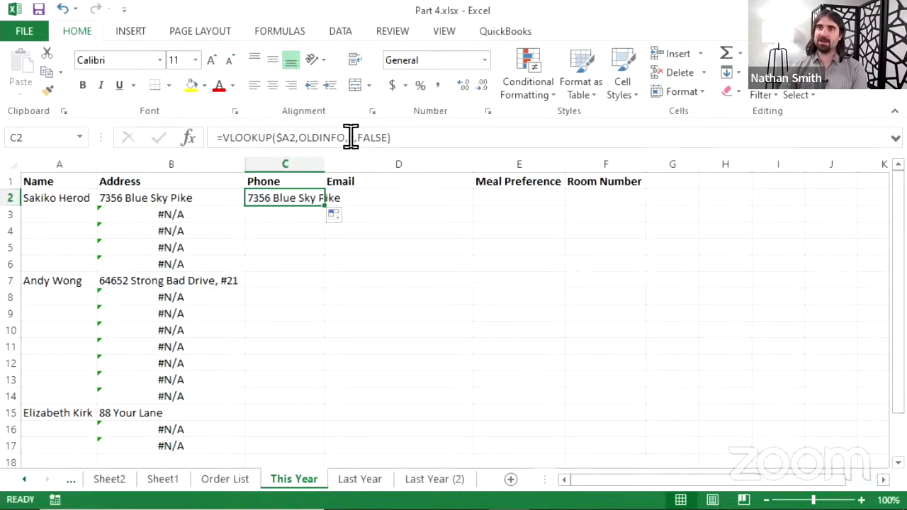
click(353, 138)
key(BackSpace)
text(3)
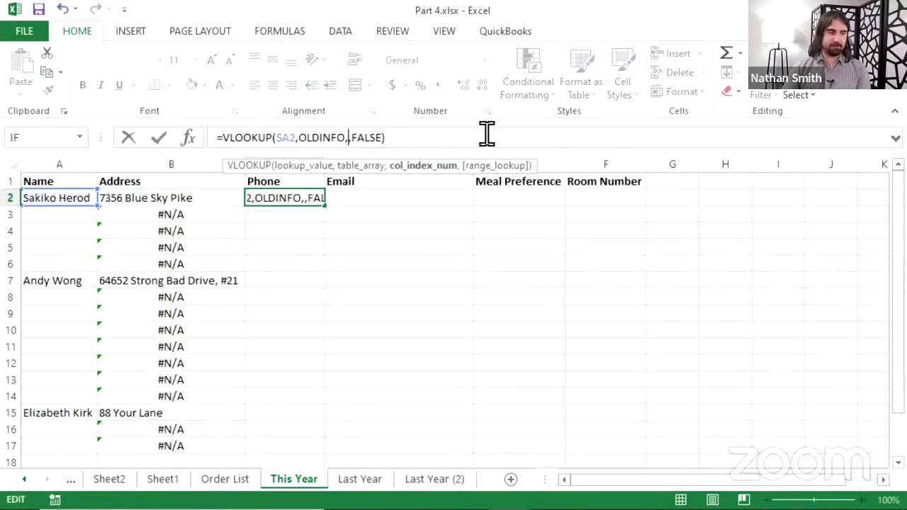
key(Return)
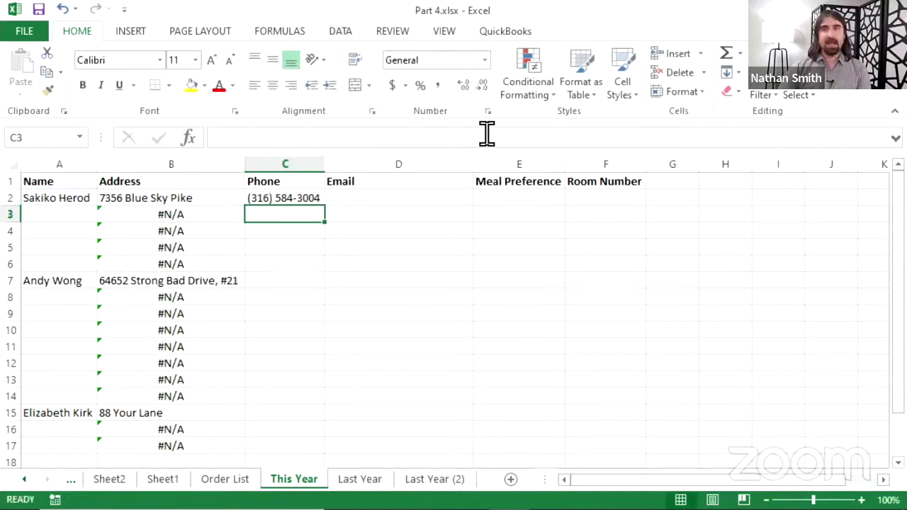
- Copy the Phone lookup from C2 across to the Email cell D2 and set its column index number to 4
click(311, 199)
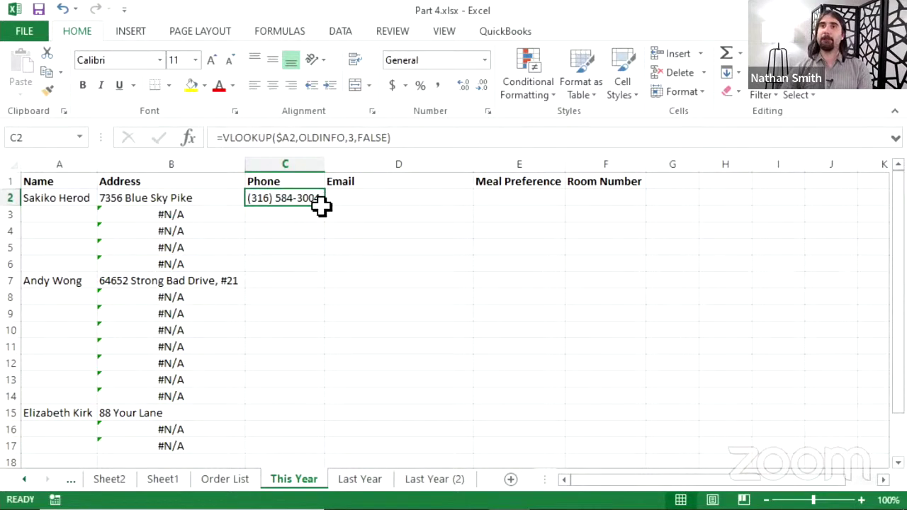
drag(325, 206, 410, 205)
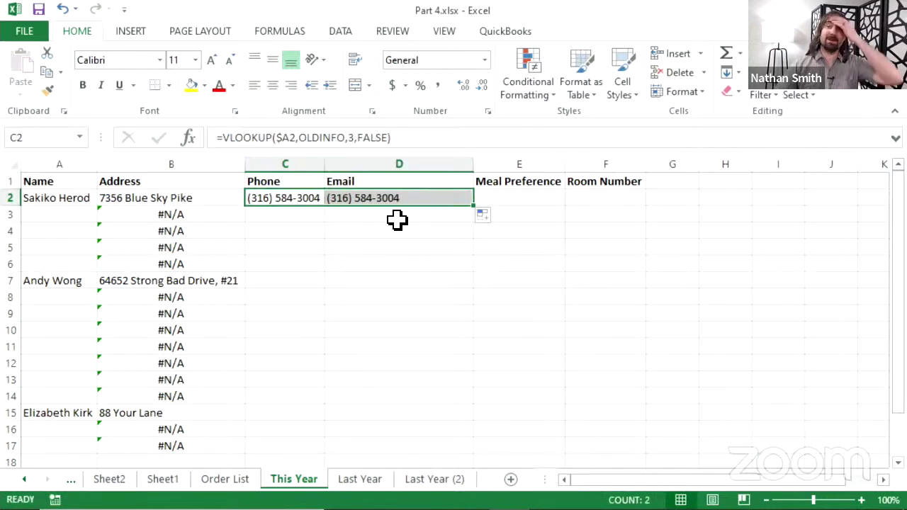
click(387, 207)
click(390, 197)
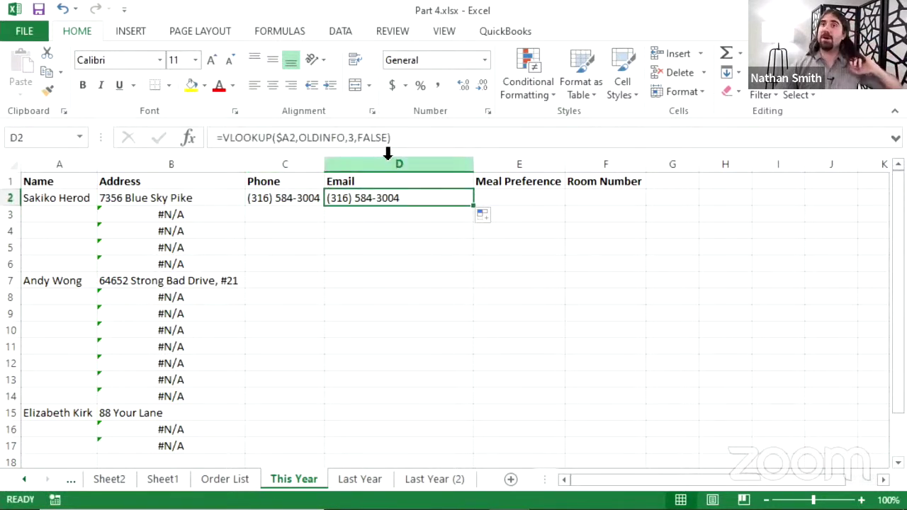
click(357, 139)
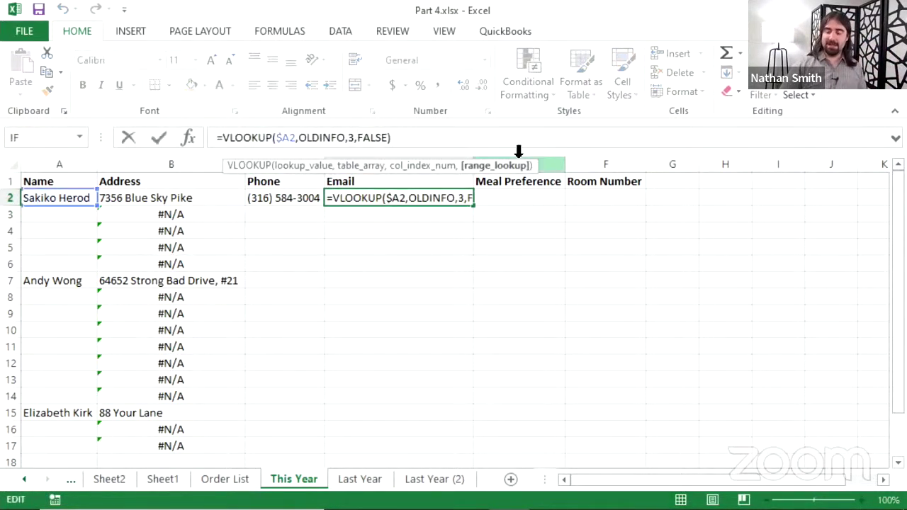
key(BackSpace)
text(4)
key(Return)
- Fill the Phone and Email lookups from C2:D2 together down to row 17
click(319, 198)
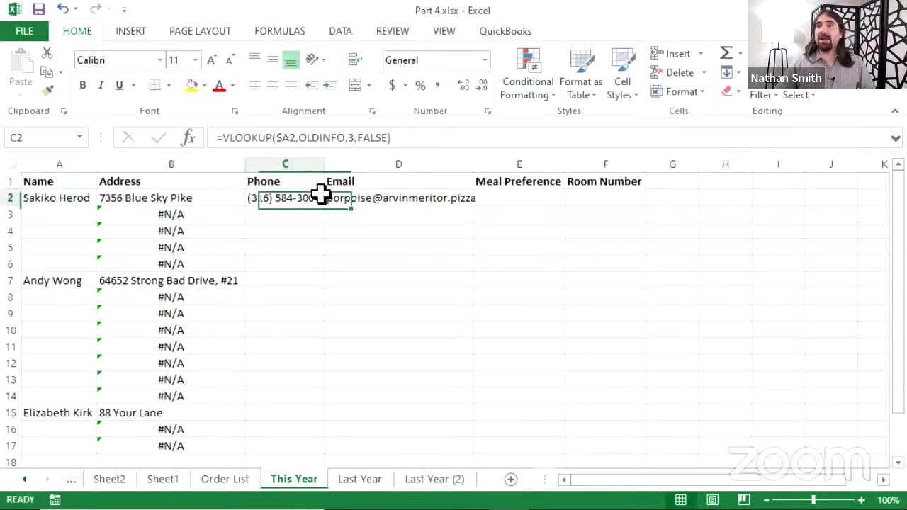
drag(319, 198, 394, 185)
drag(314, 198, 426, 200)
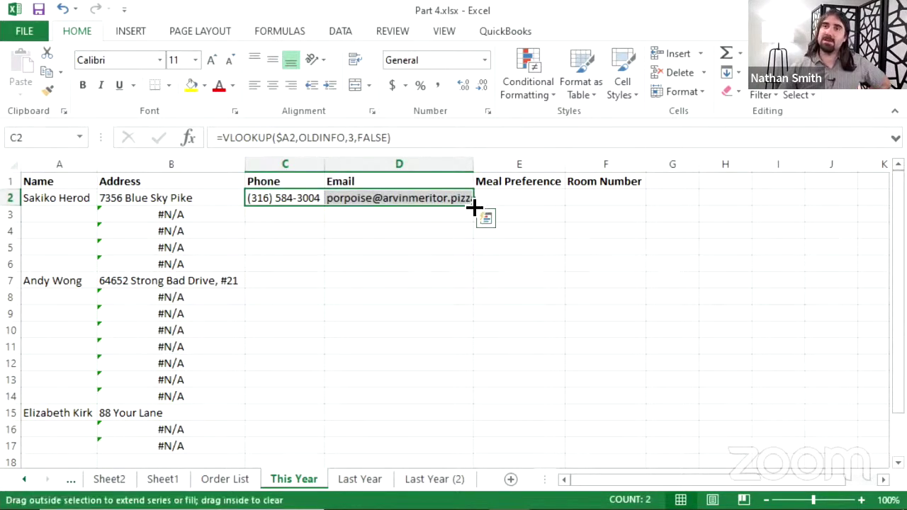
double_click(473, 205)
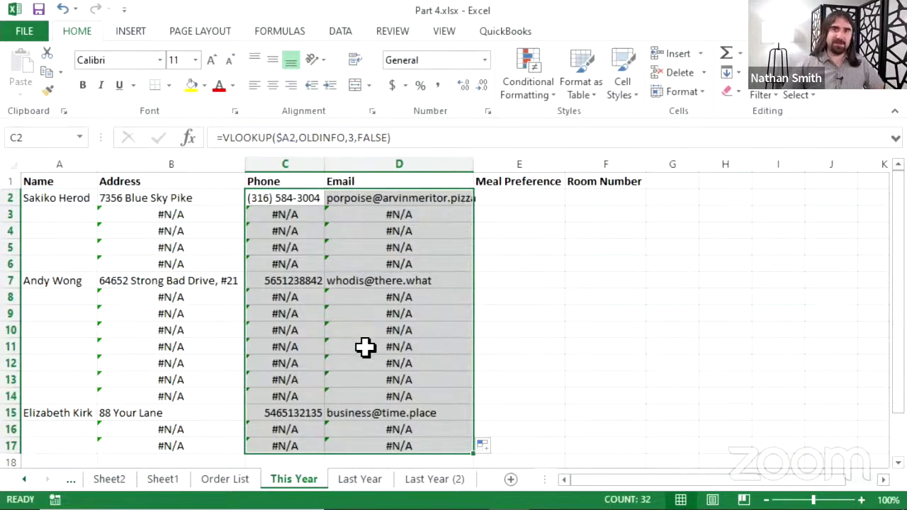